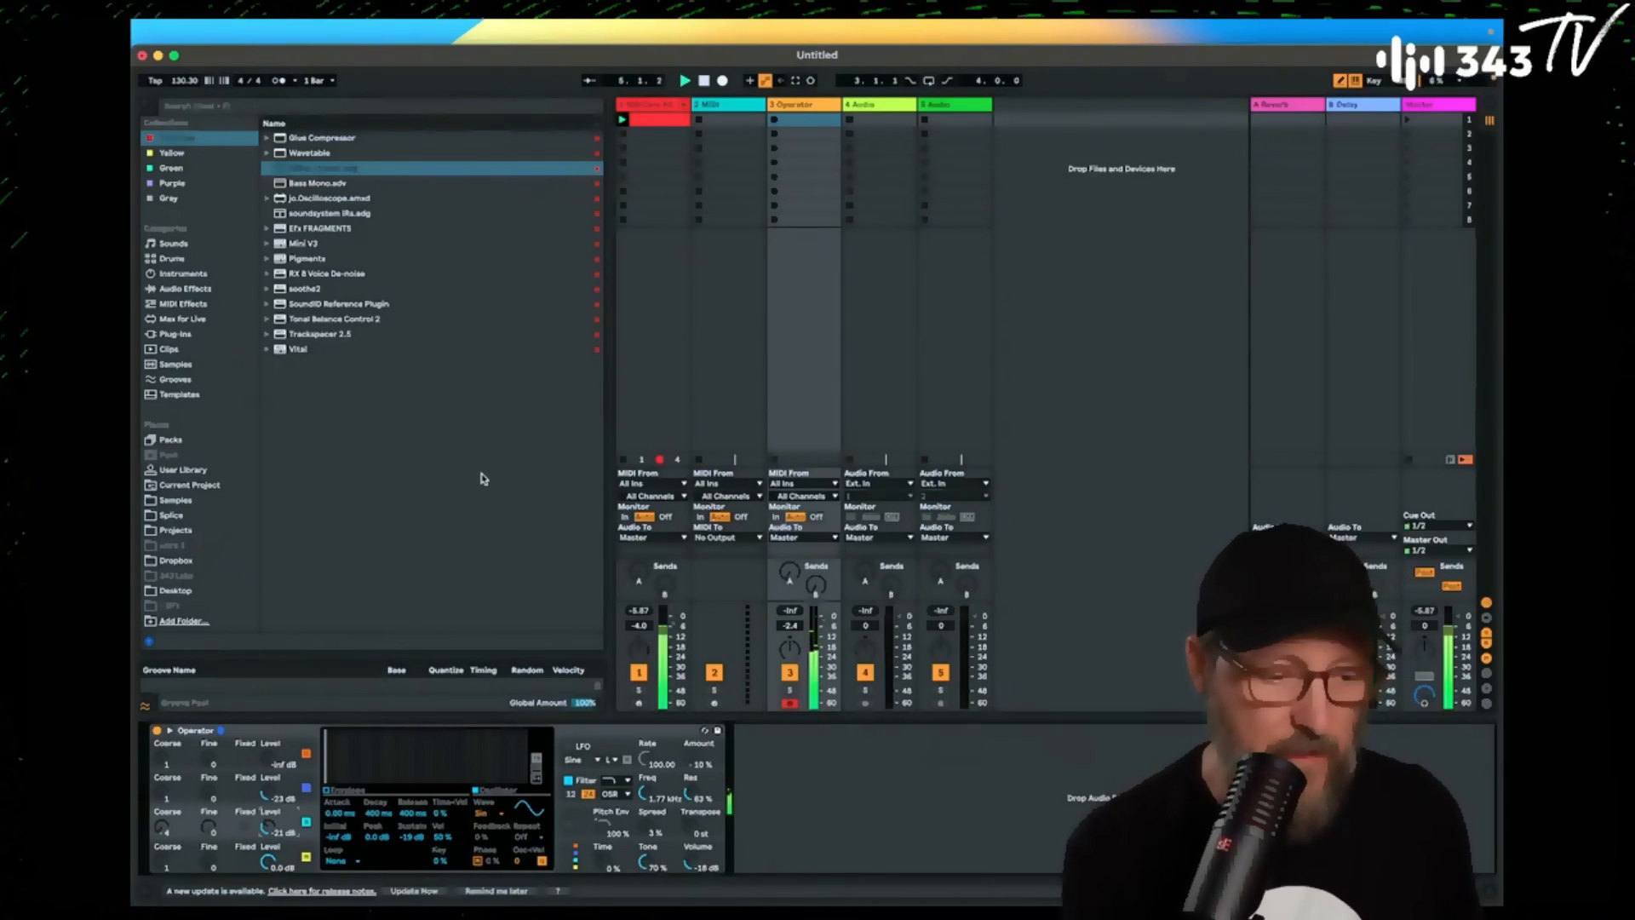
Create a clip in the Operator track's first slot, draw D0 notes at 1.2.3 and 1.3.3, extend the second to 1.4.3, and launch the clip.
double_click(807, 129)
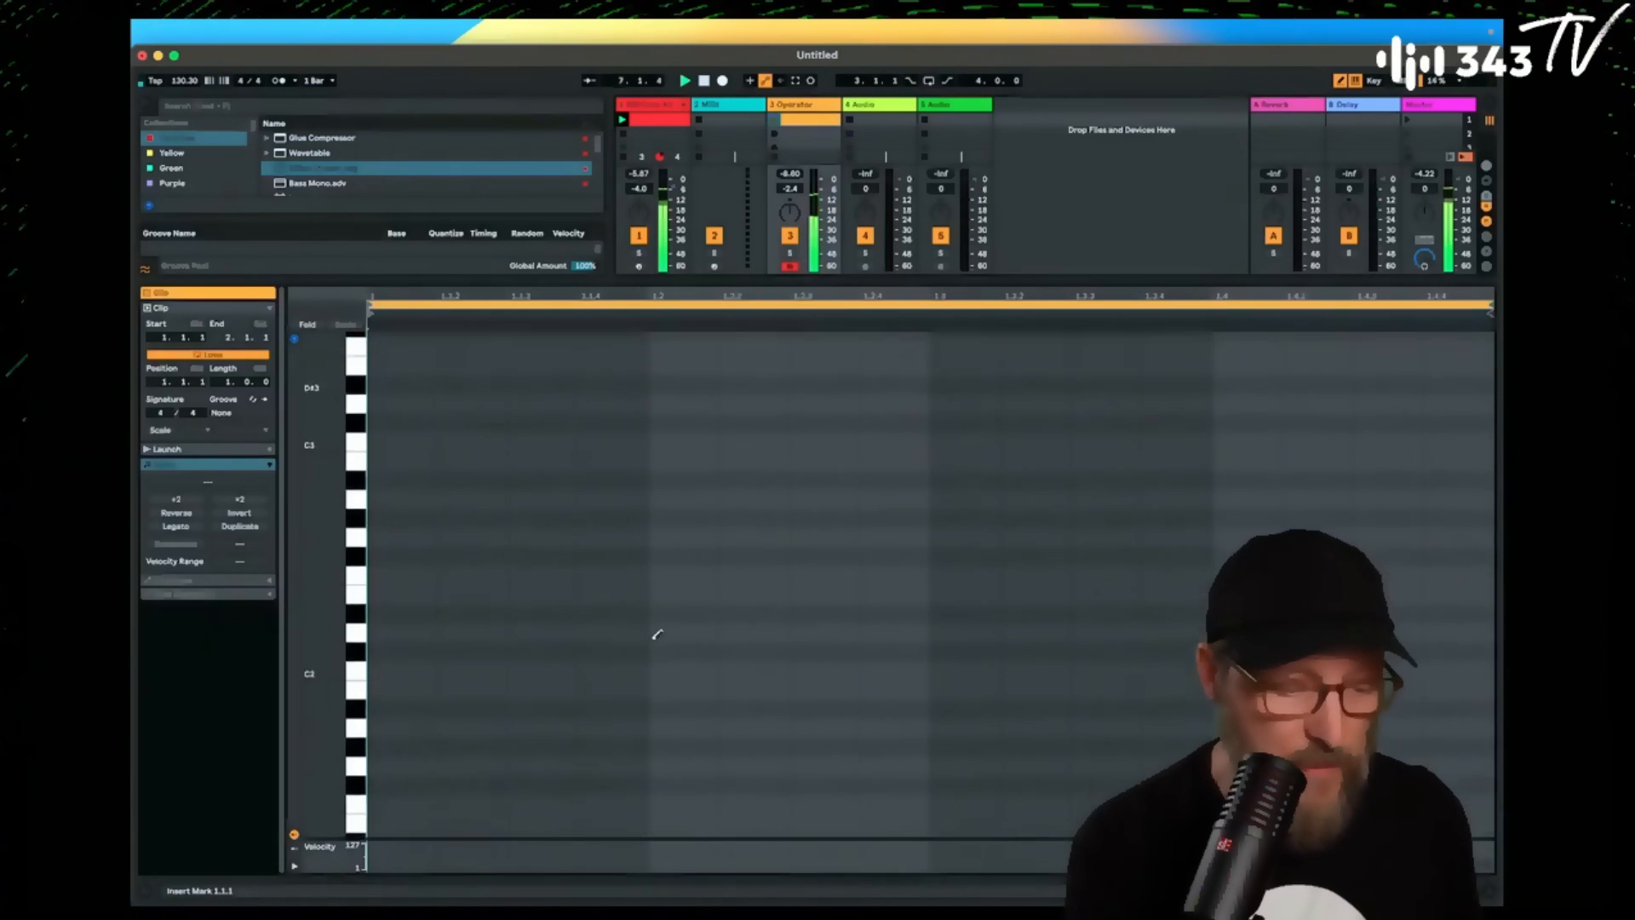
scroll(656, 634, up, 1)
mouse_move(341, 699)
mouse_down()
mouse_move(339, 762)
mouse_move(298, 732)
mouse_move(329, 686)
mouse_up()
scroll(493, 697, down, 5)
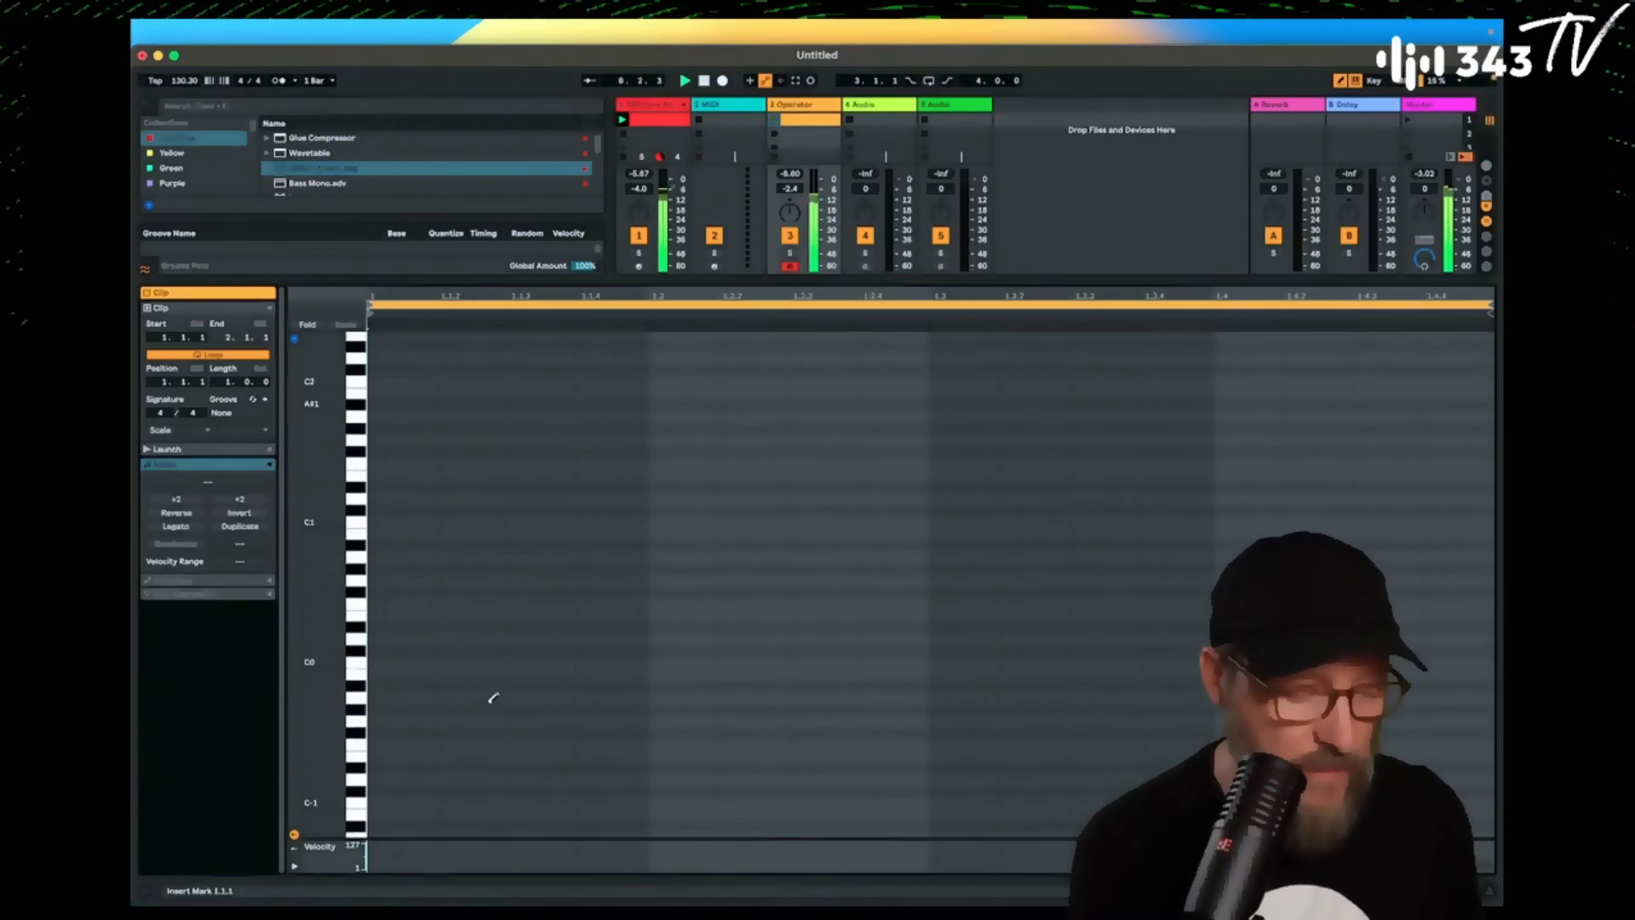
click(815, 639)
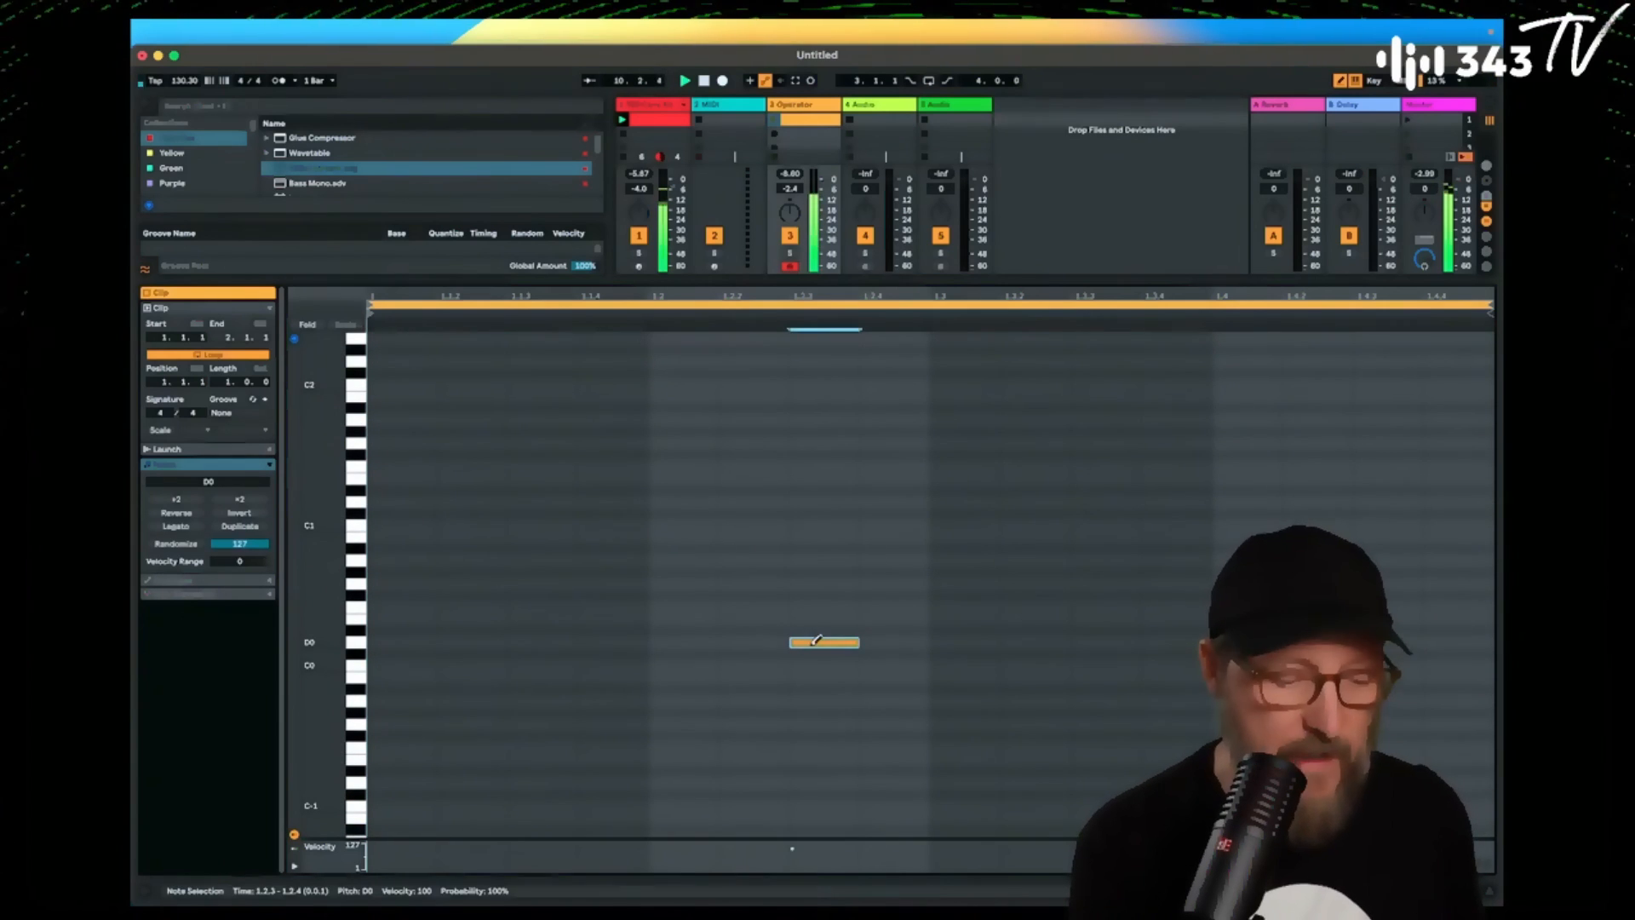
click(1111, 641)
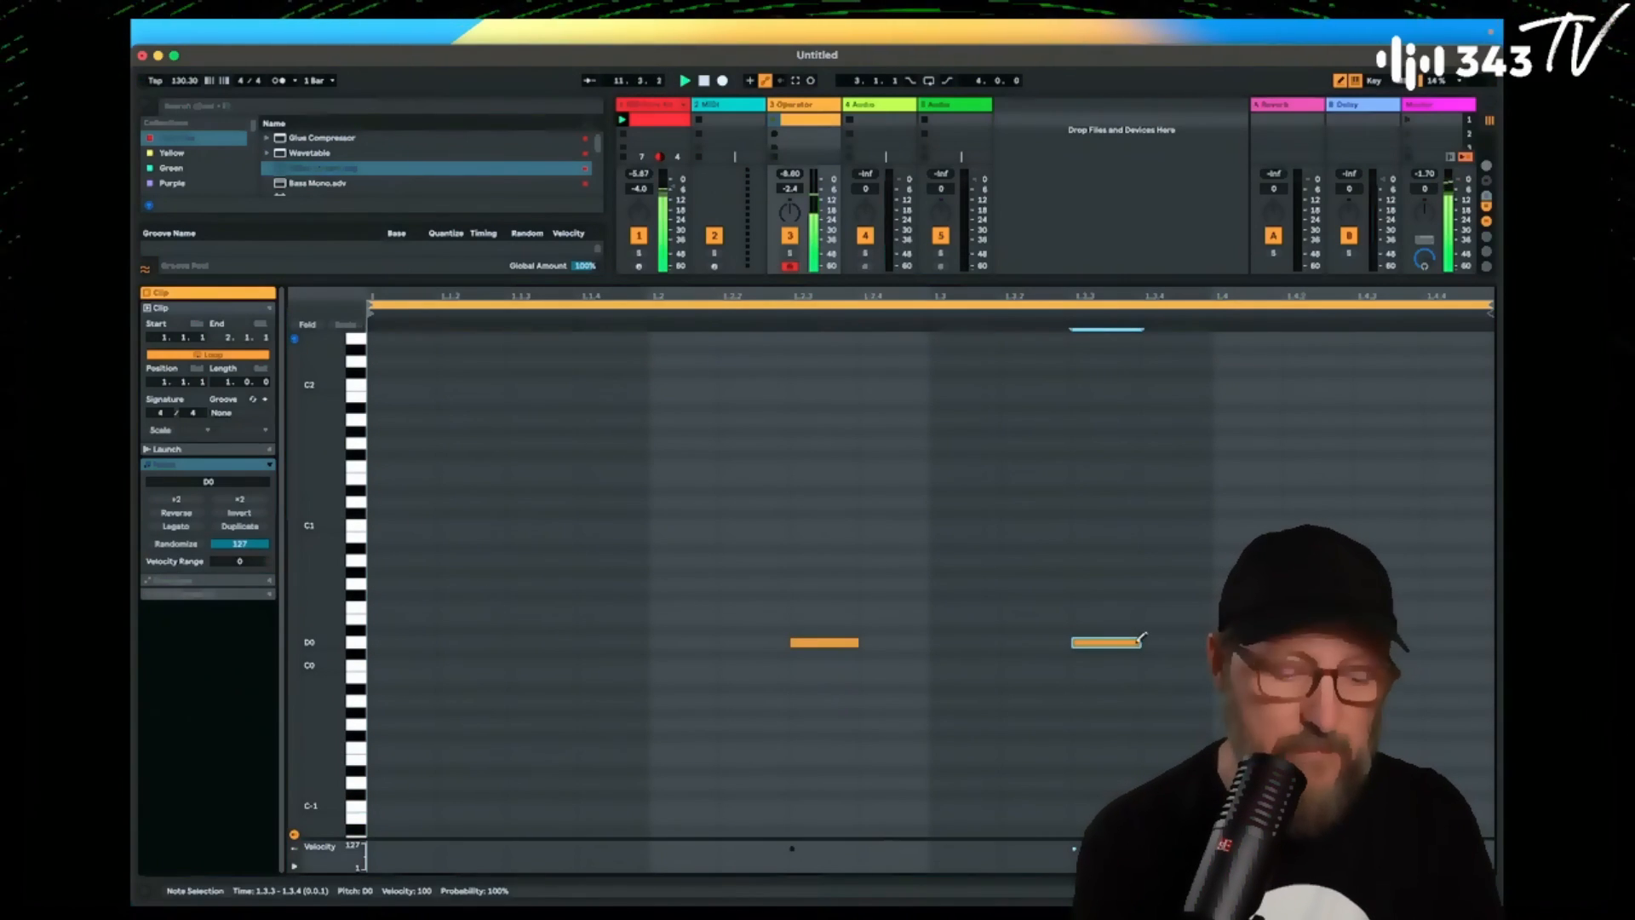
drag(1140, 641, 1354, 641)
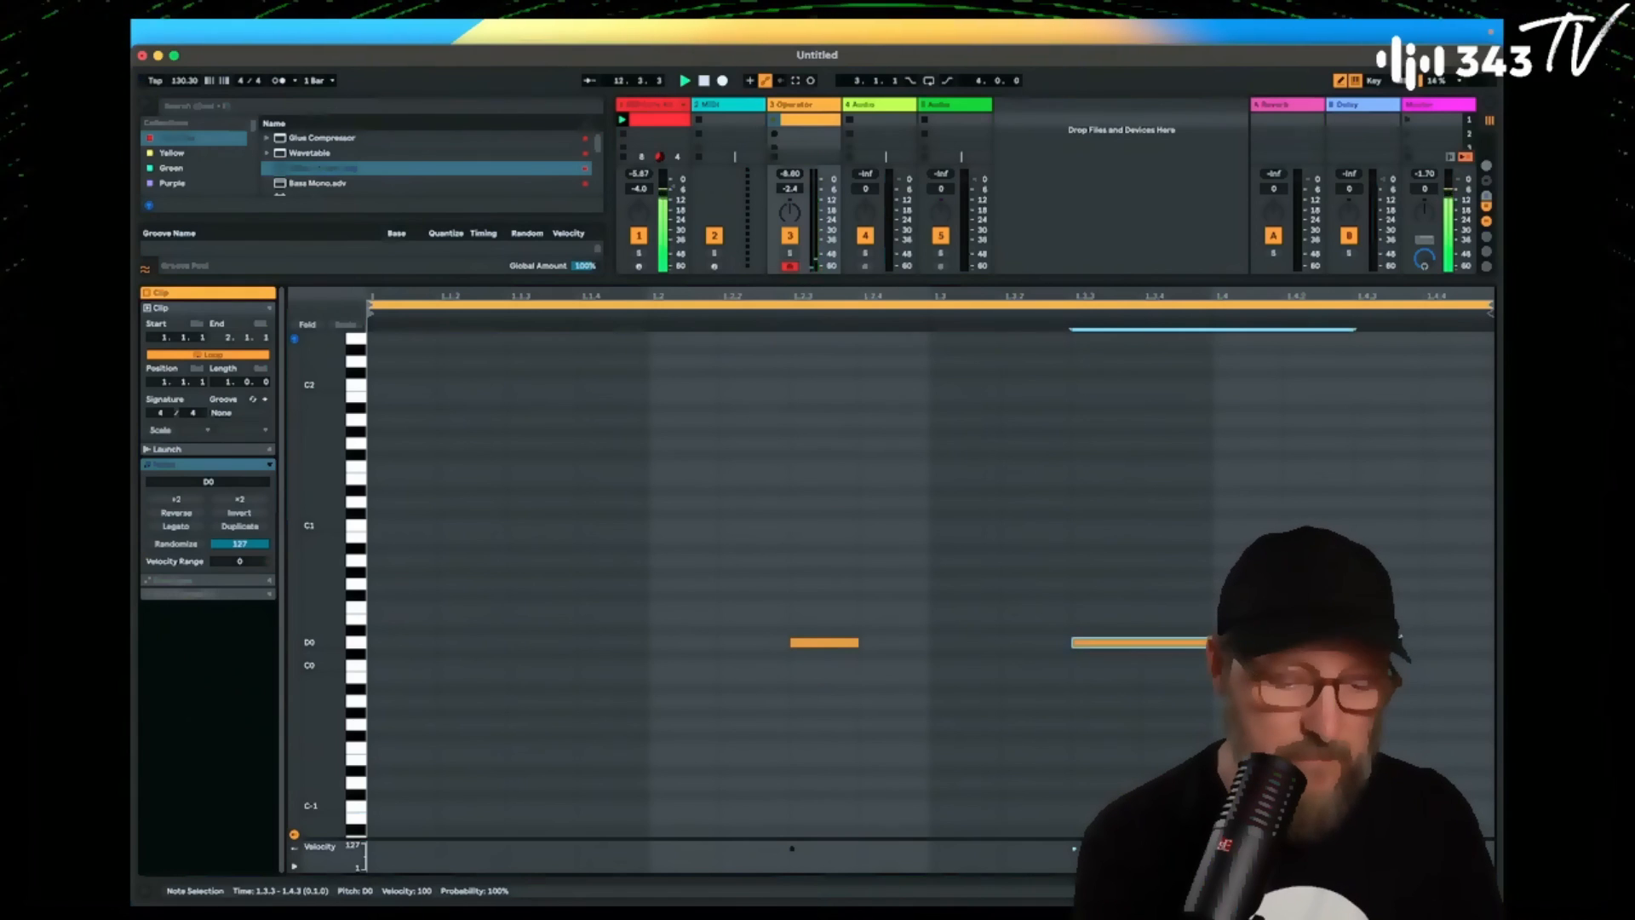
click(774, 120)
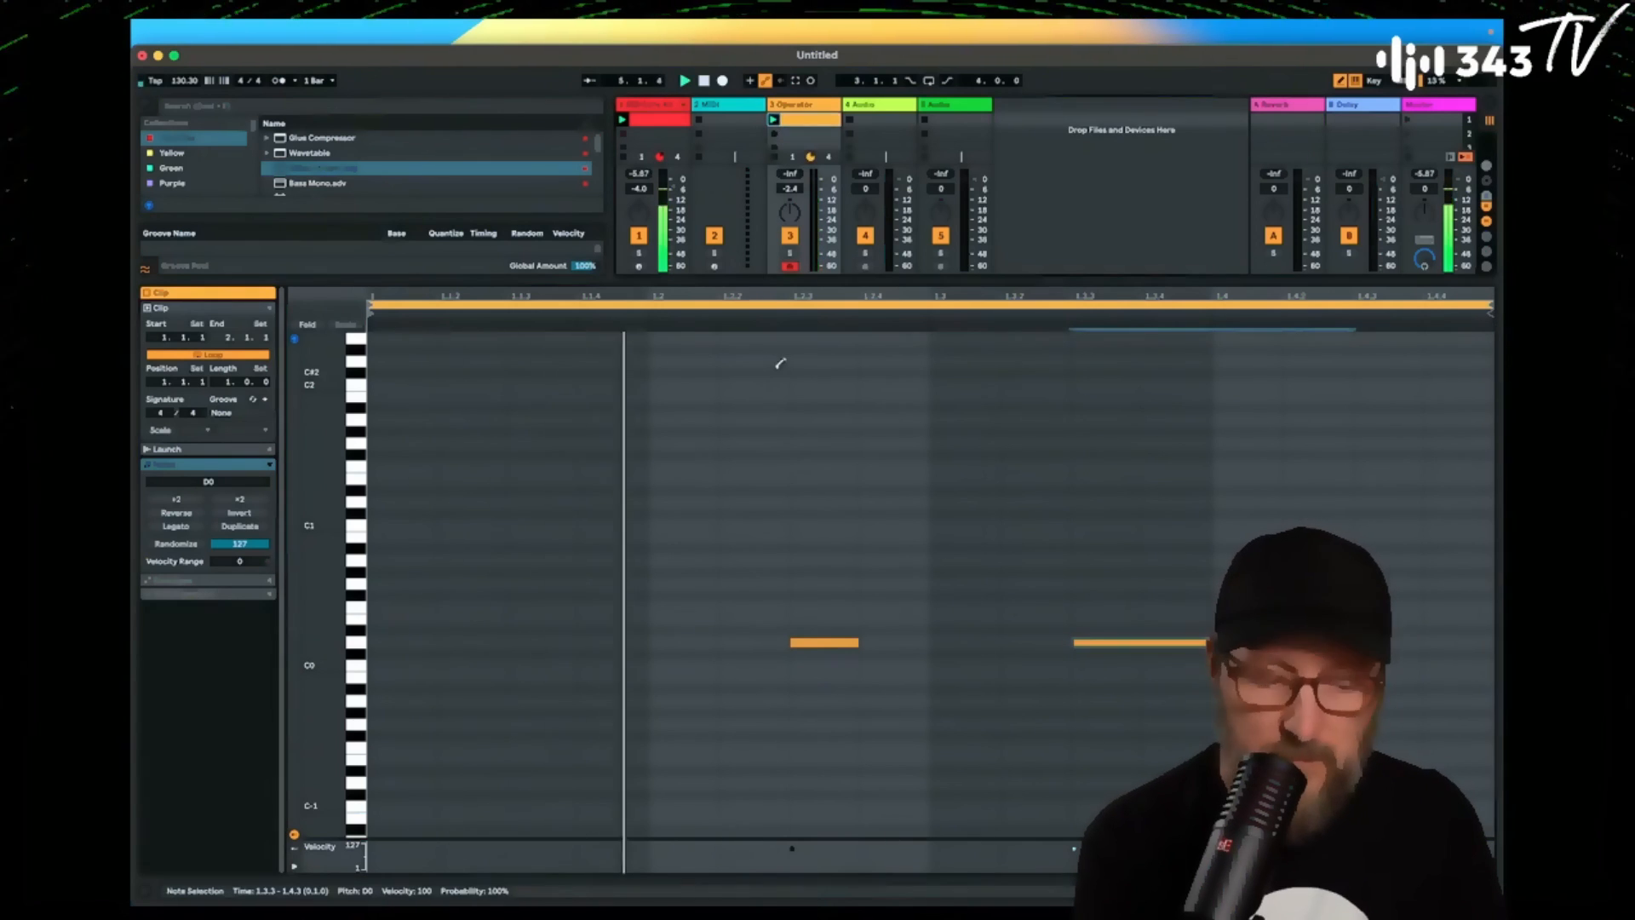
Delete both D0 notes and draw a D#0 note running from 1.2.3 to 1.3.4 in their place.
click(1135, 640)
click(819, 640)
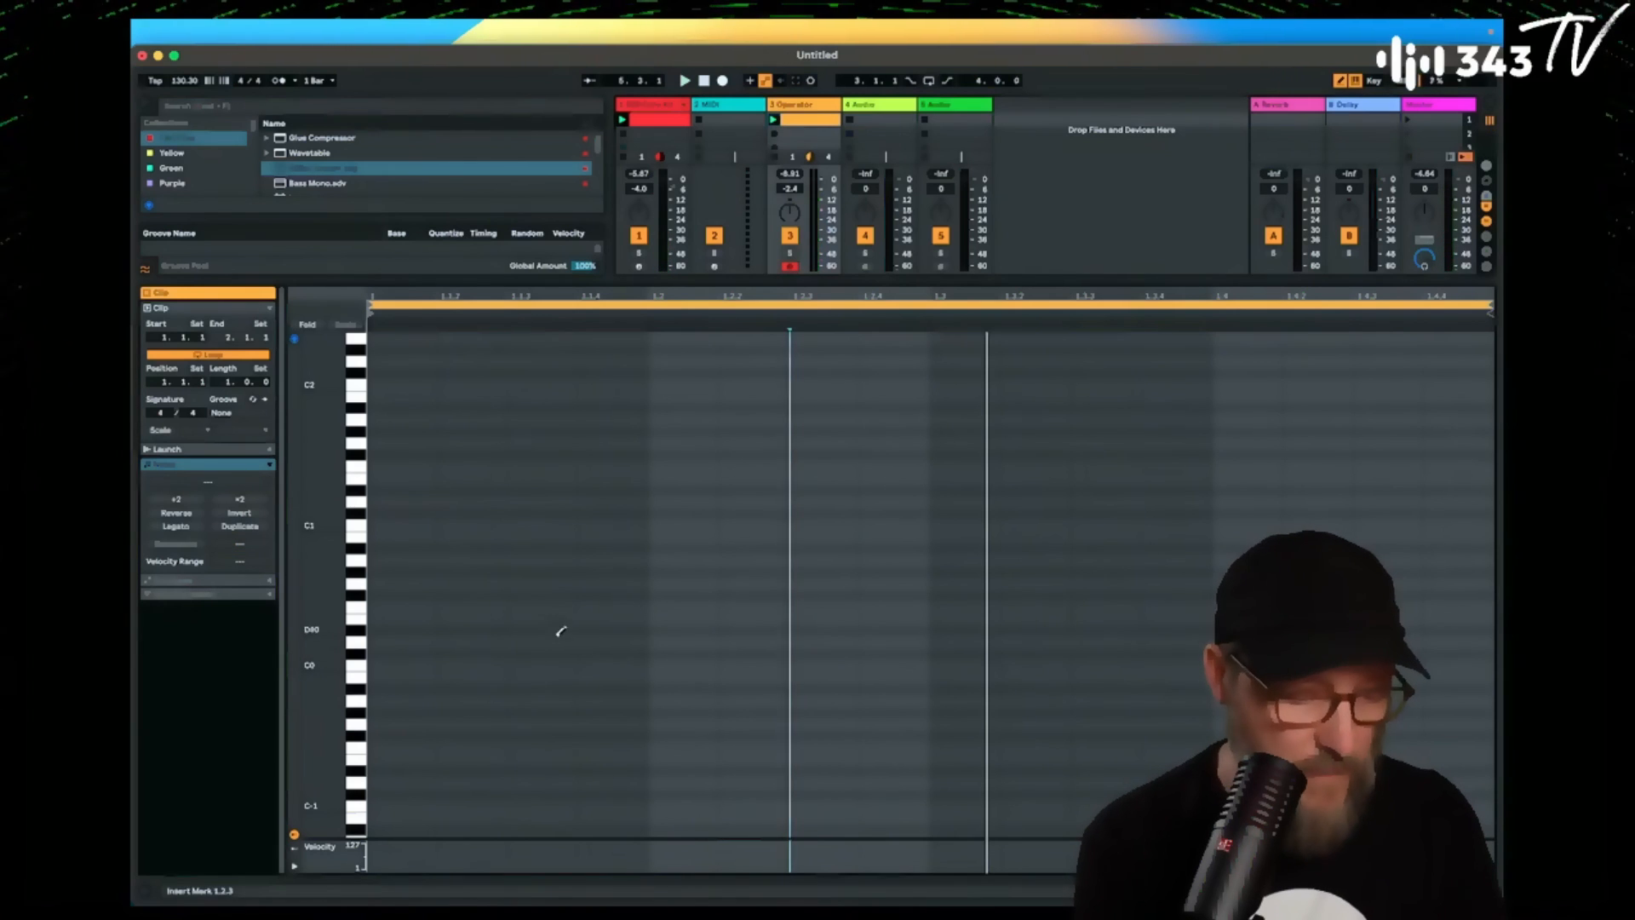
click(558, 641)
drag(584, 637, 789, 643)
click(575, 640)
click(811, 627)
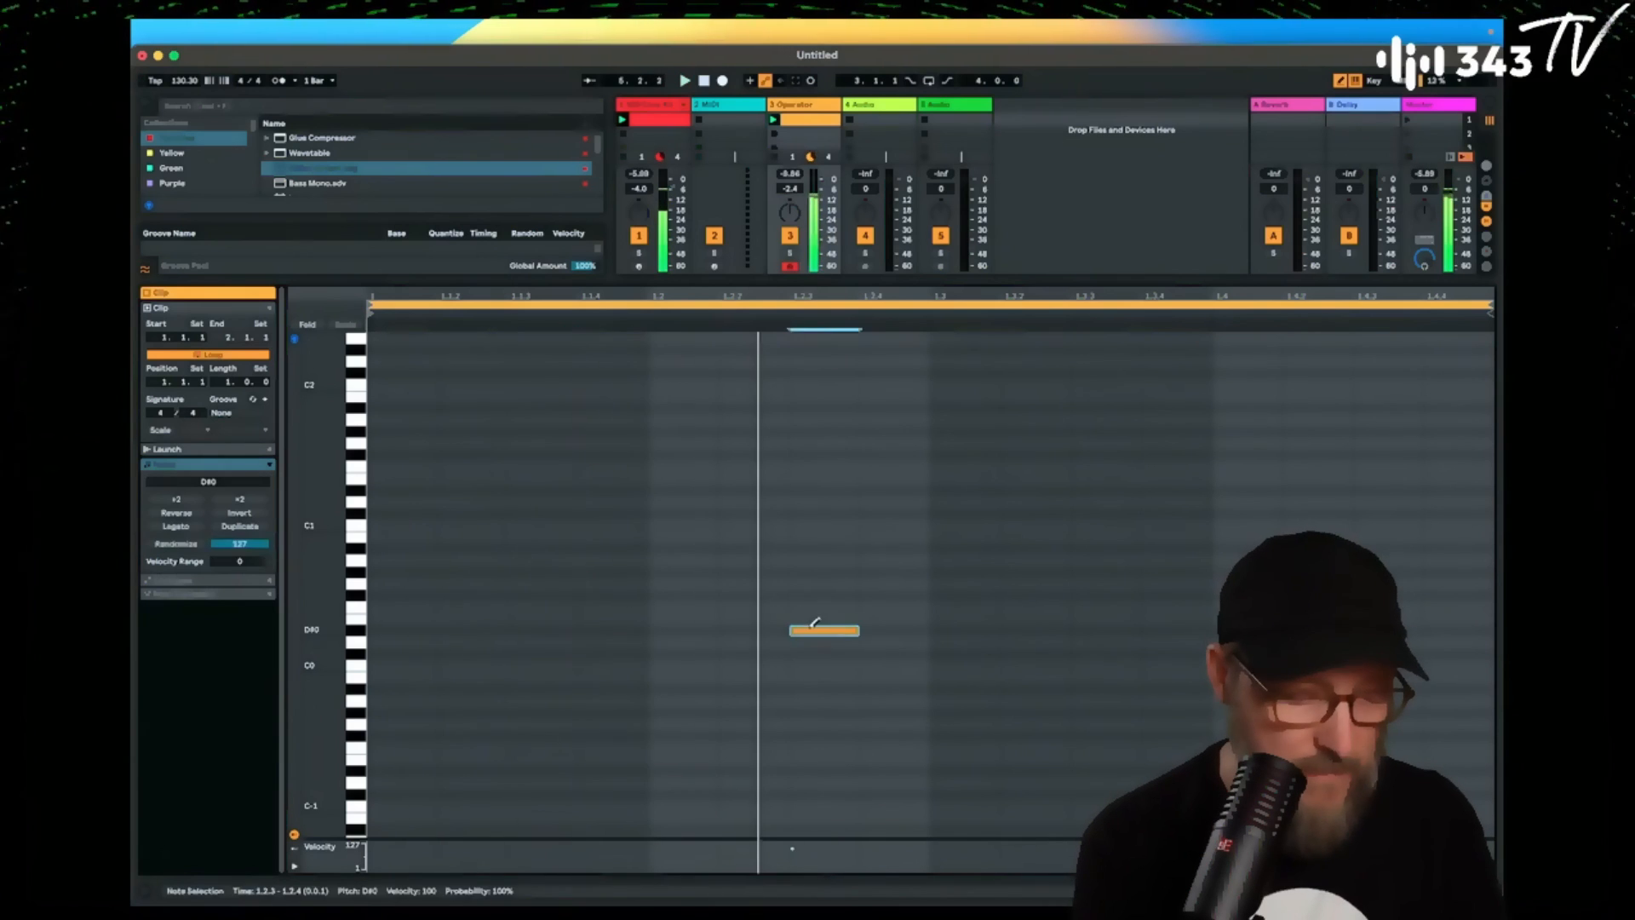
drag(861, 625, 1128, 627)
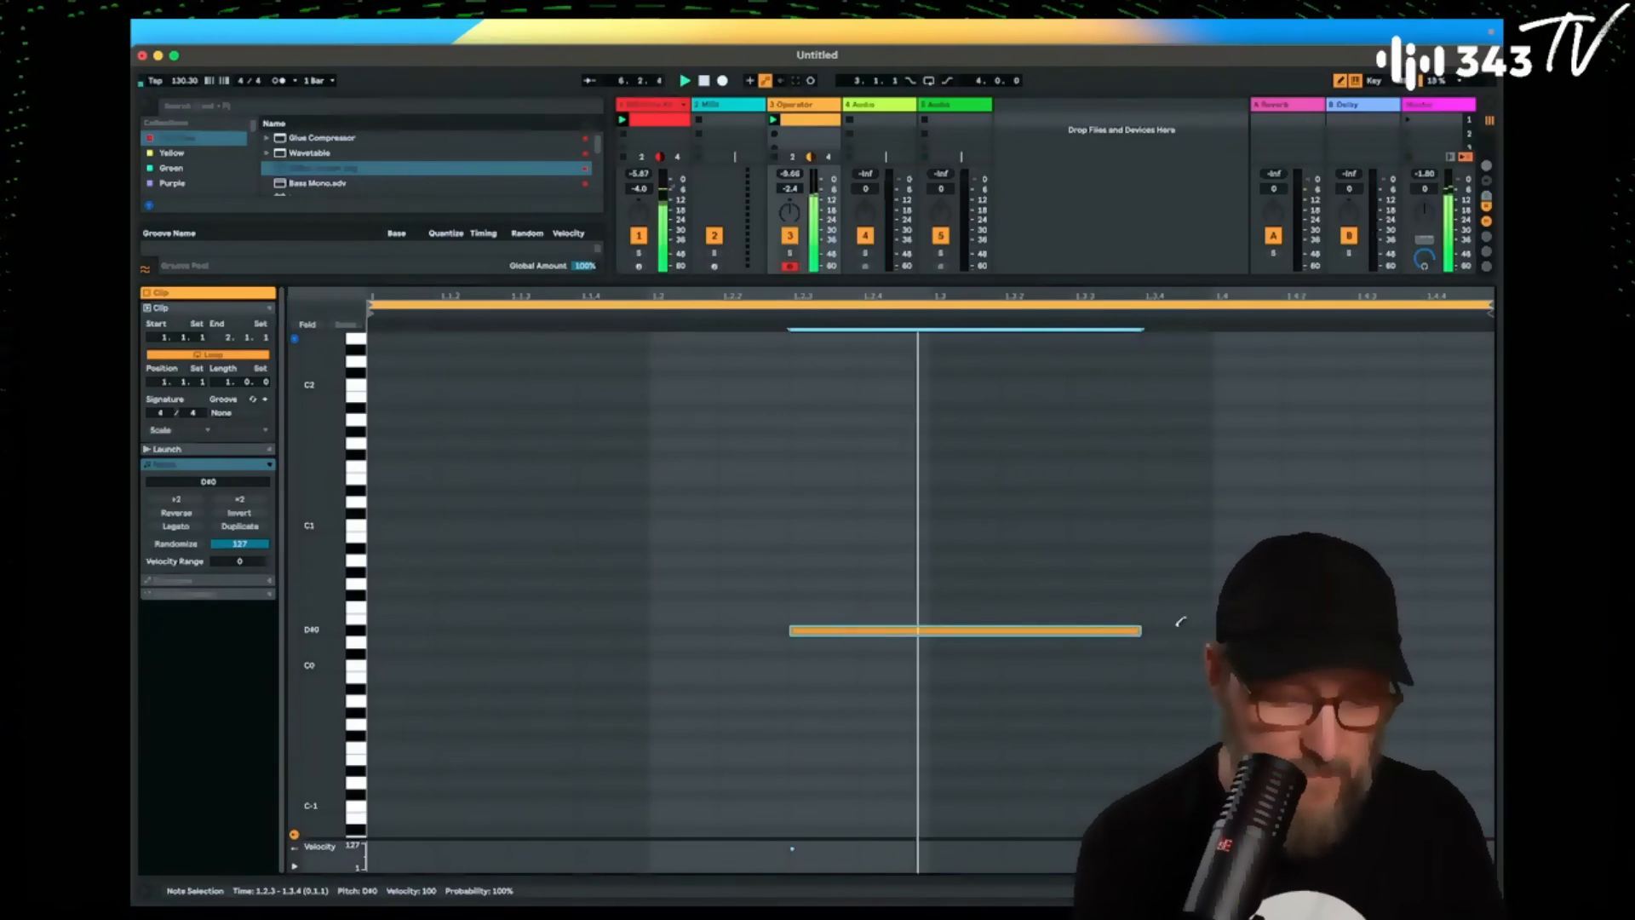
Add a second D#0 note at 1.4.3 and transpose both notes down to D0.
click(1388, 630)
click(357, 634)
key(Left)
key(Right)
key(Down)
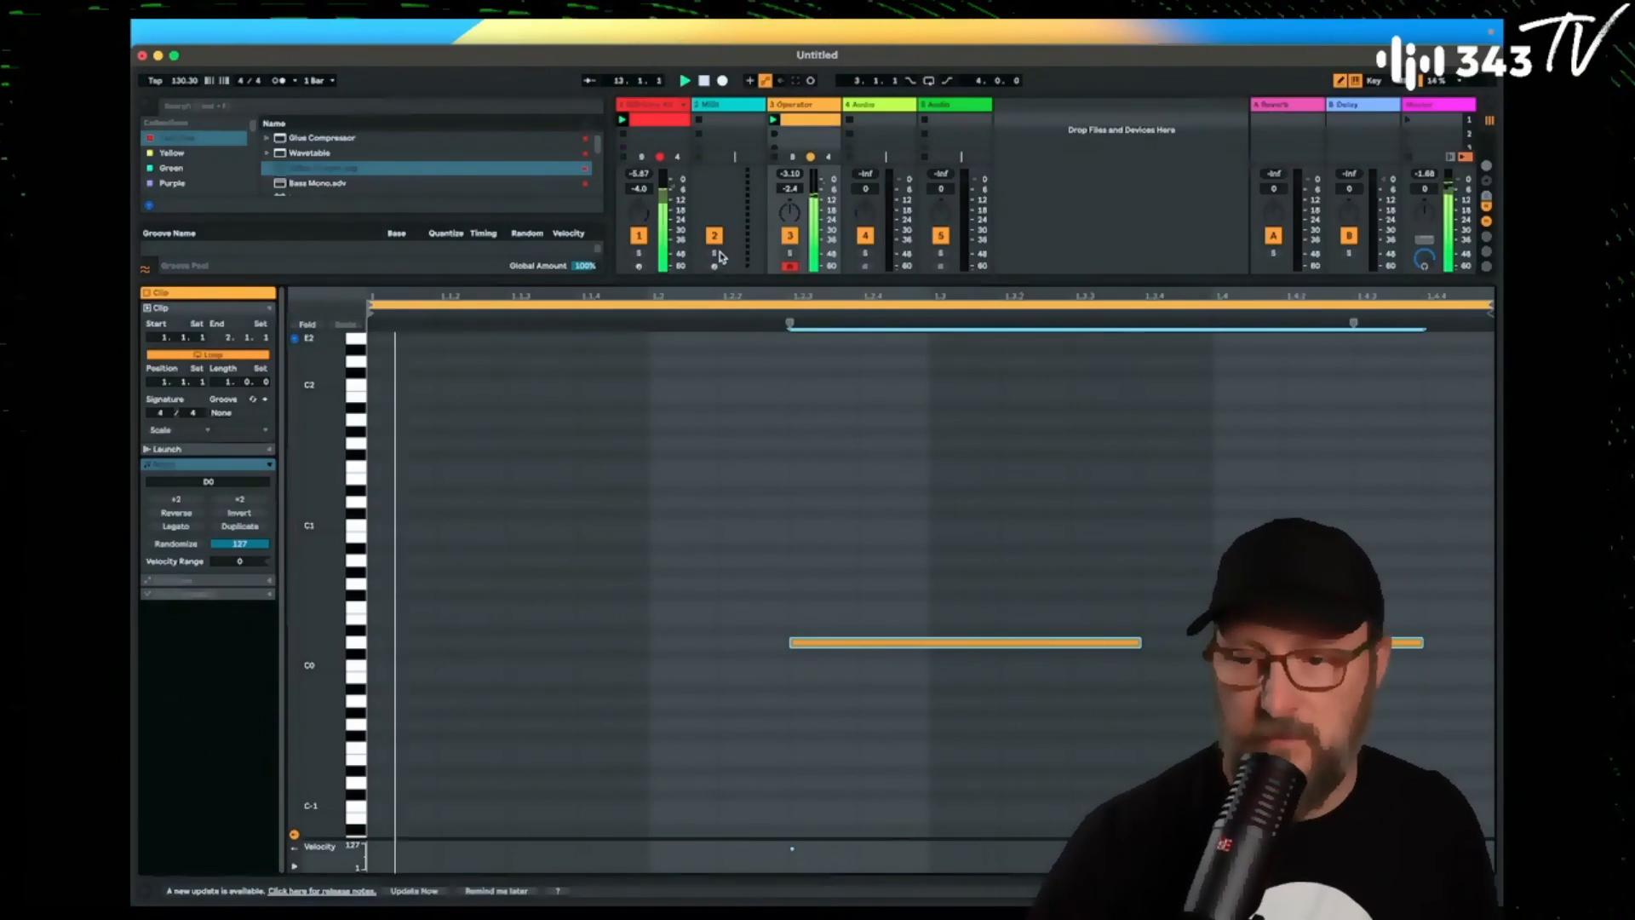
Lower the decay of the Closed Hi Hat in the 909 Core Kit and select the kit's Bass Drum pad.
click(649, 105)
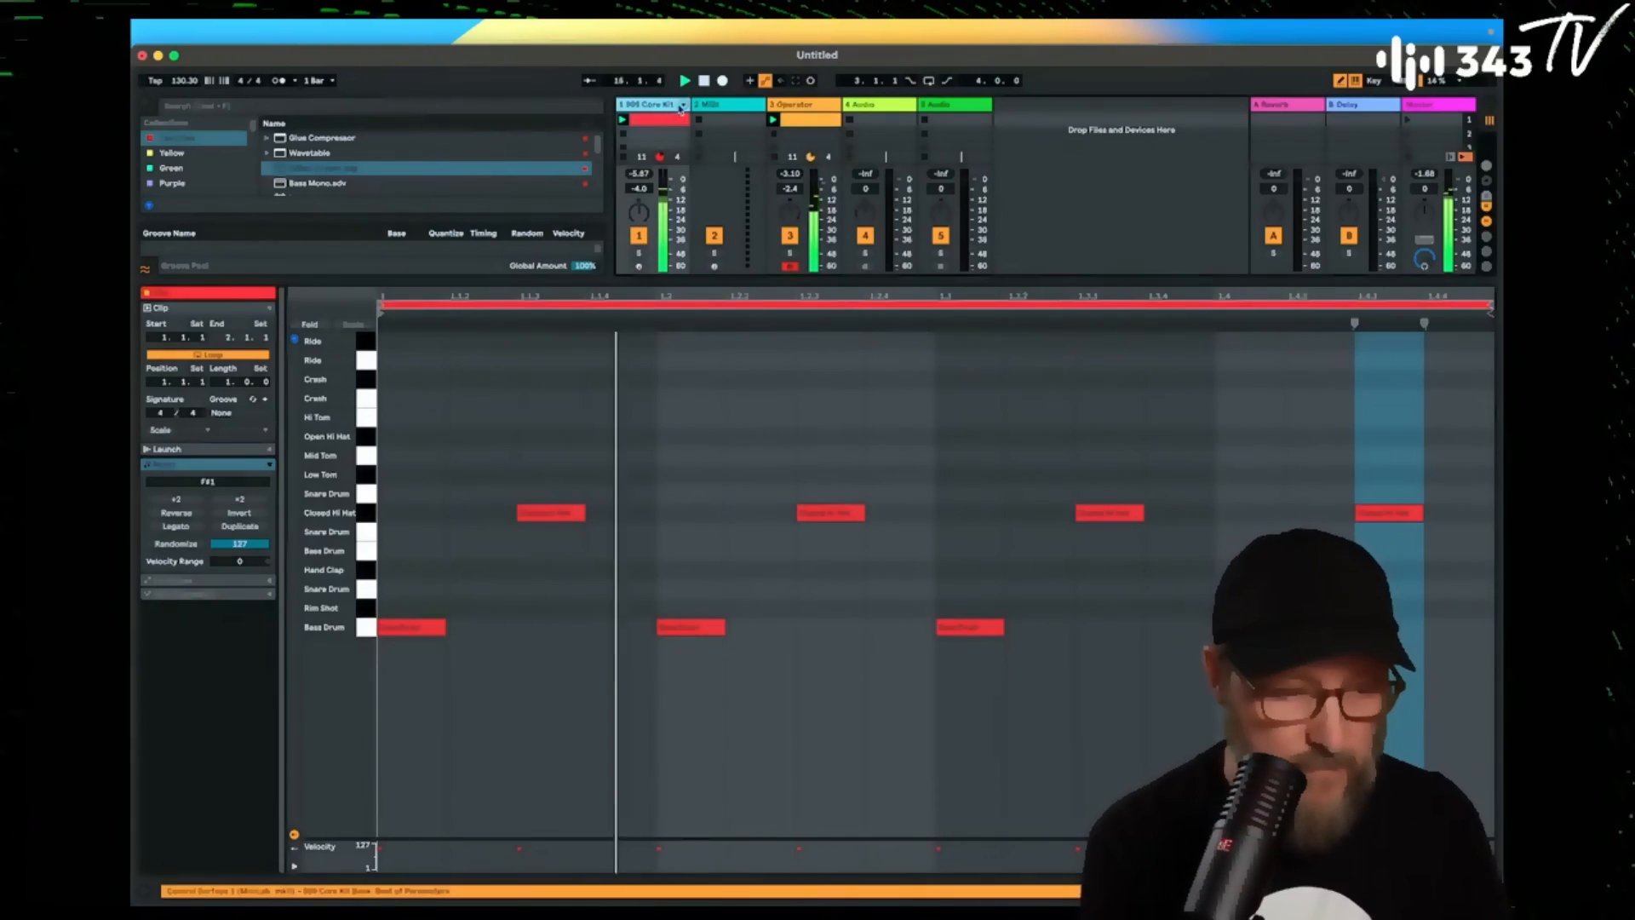
key(shift+Tab)
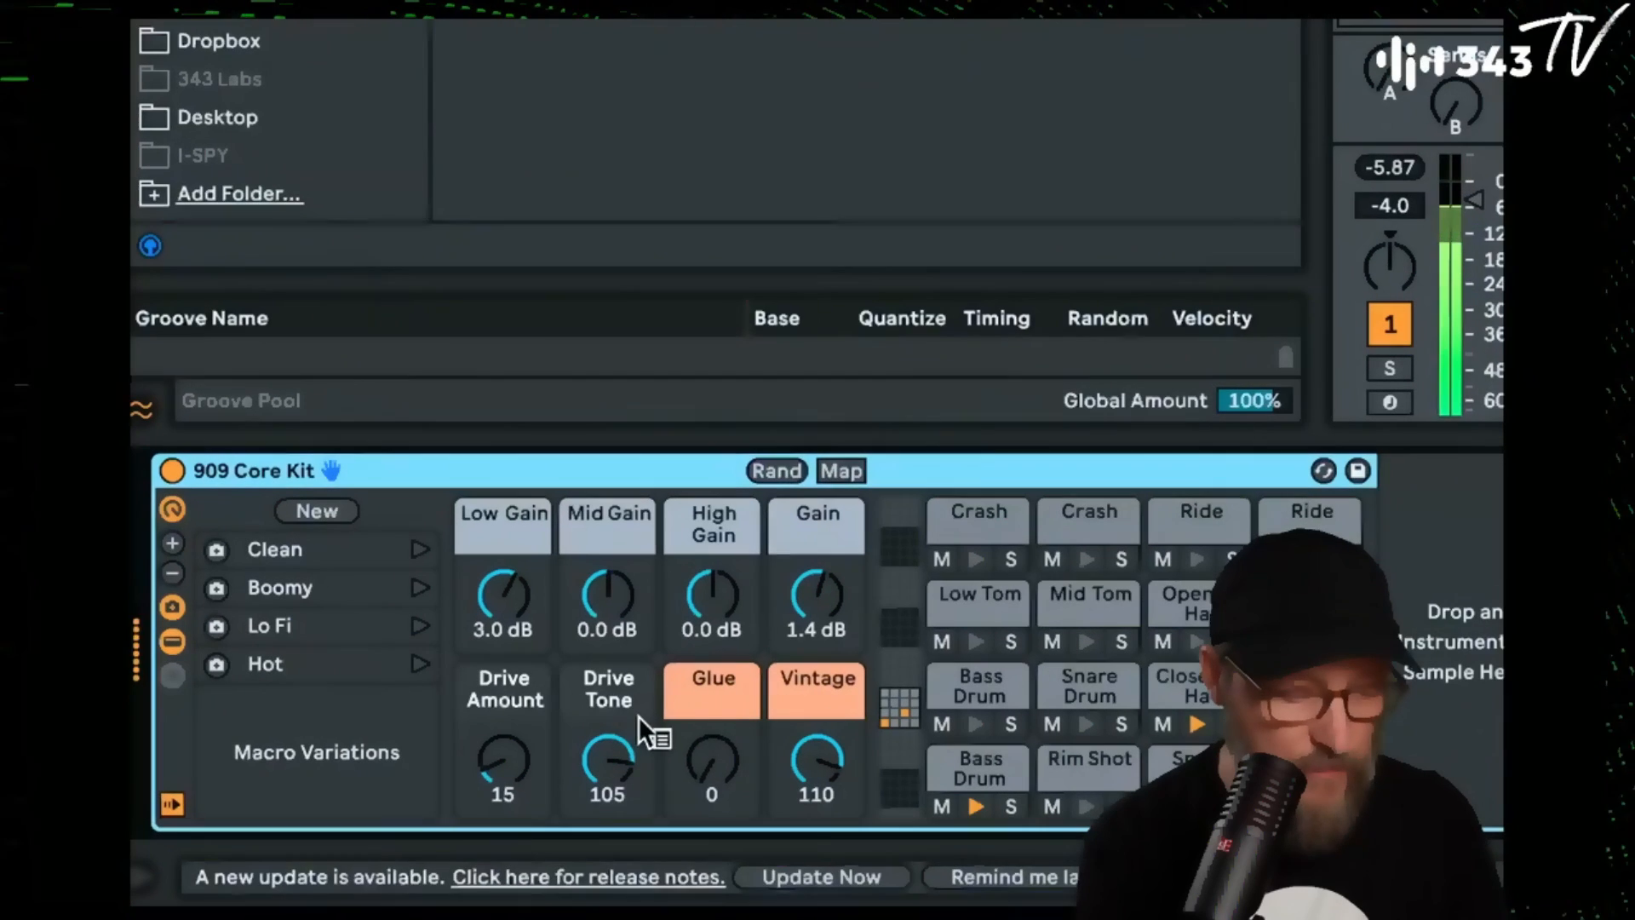
click(562, 813)
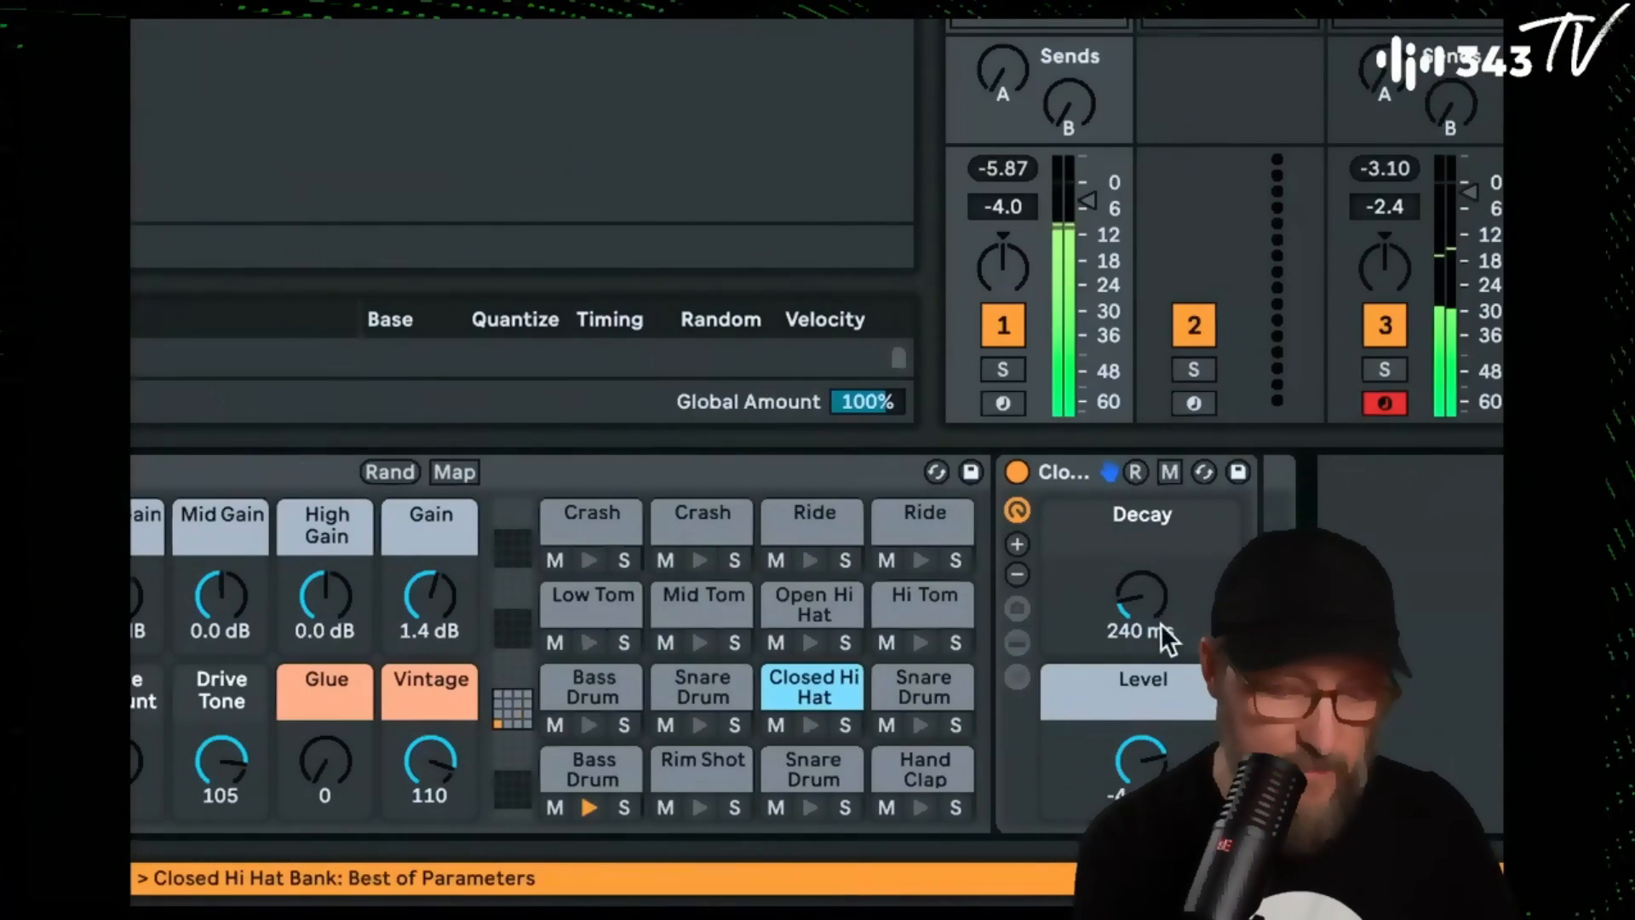
drag(1160, 623, 1160, 661)
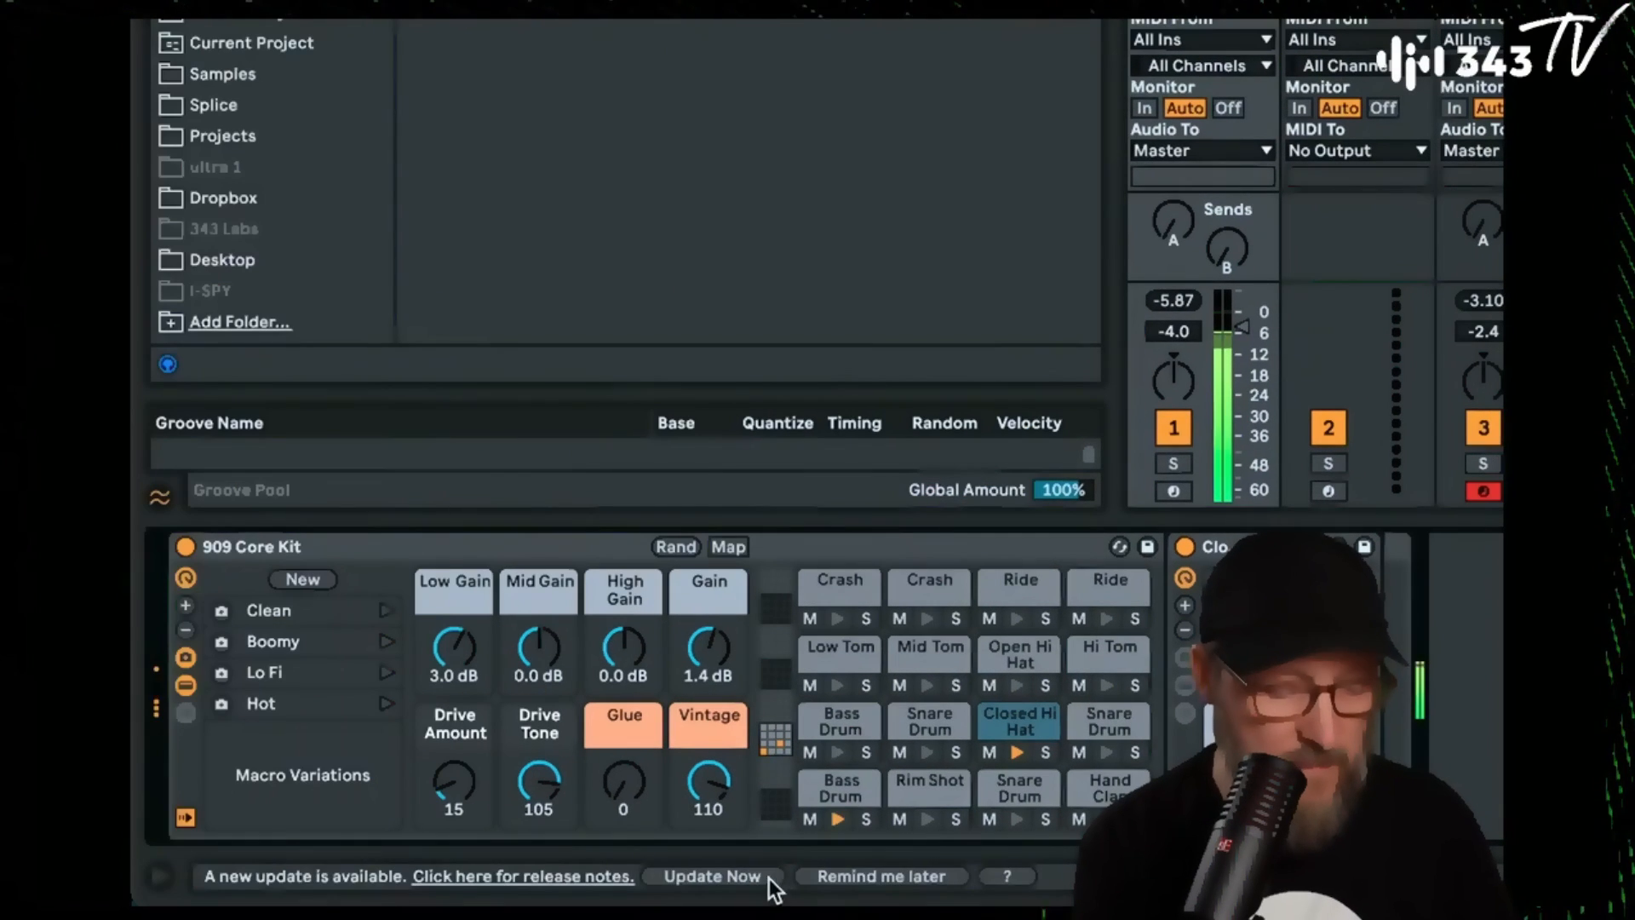
click(706, 795)
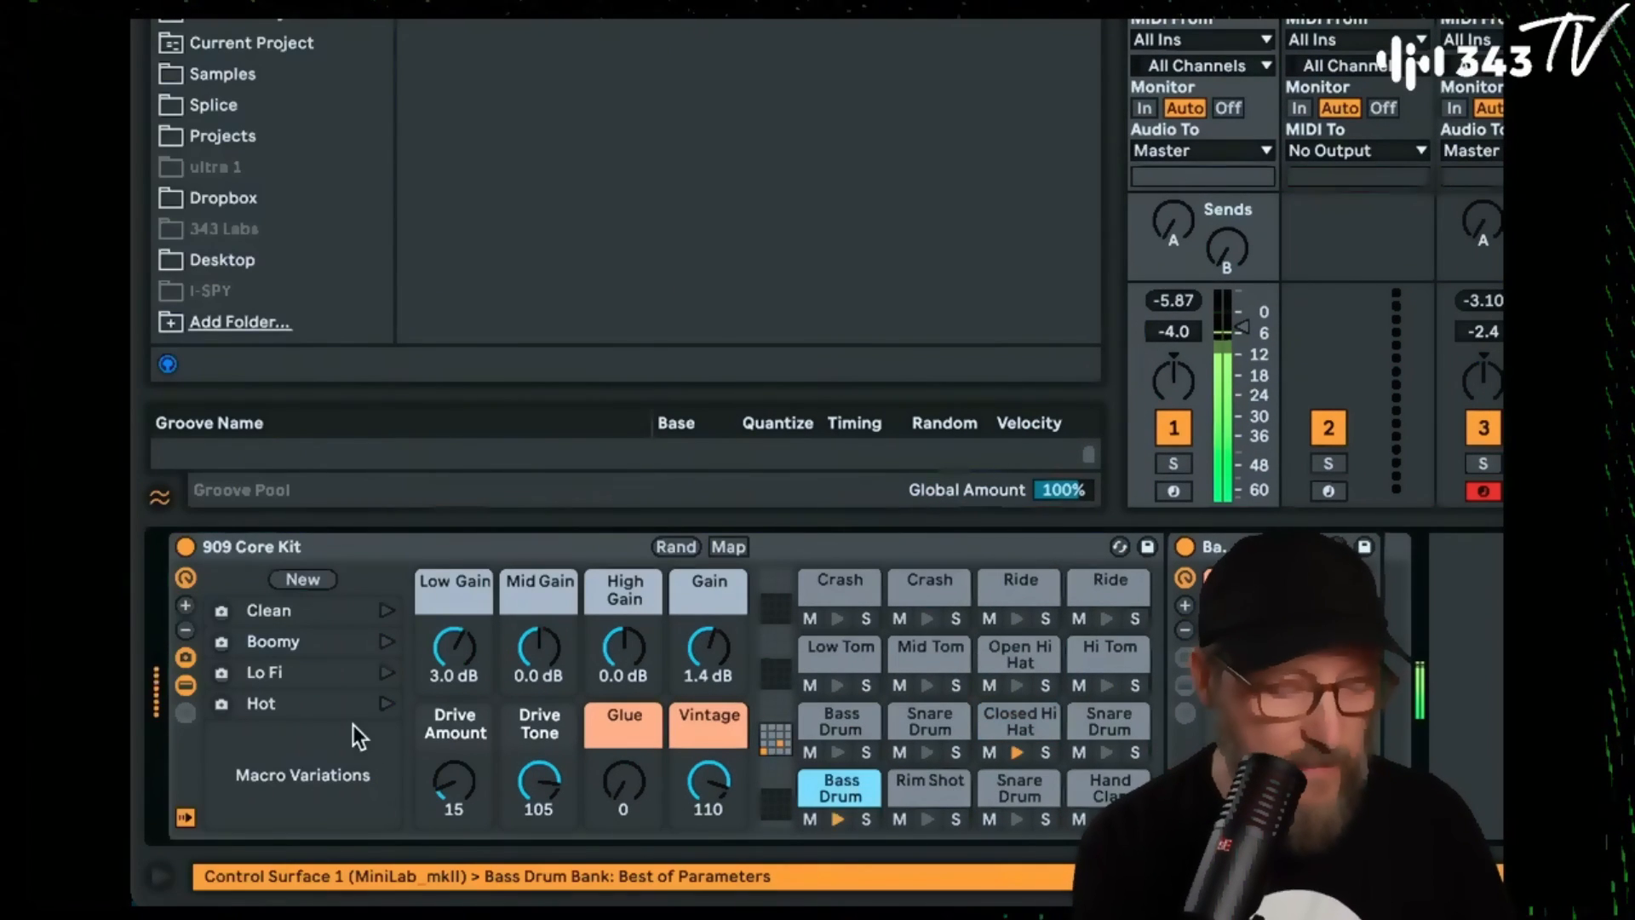
Set the 909 kit's Drive Amount to 10, Mid Gain to -7.1 dB, High Gain to 8.9 dB, Low Gain to 3.4 dB and Vintage to 115.
mouse_move(490, 724)
mouse_down()
mouse_move(490, 664)
mouse_move(491, 731)
mouse_up()
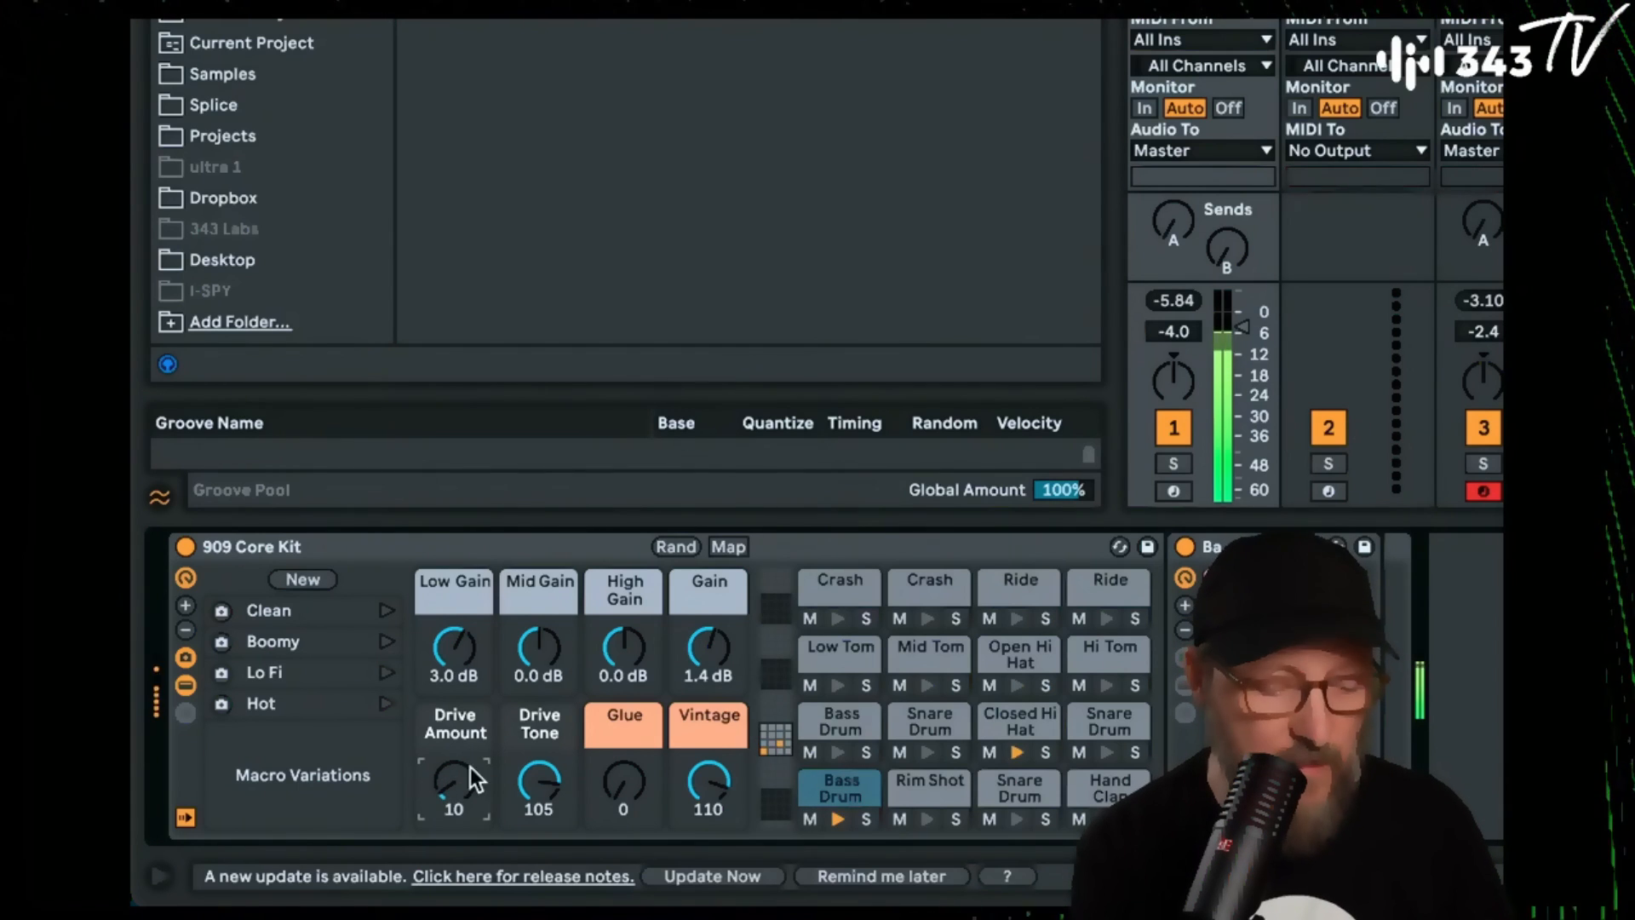
drag(529, 644, 529, 679)
drag(624, 649, 624, 589)
mouse_move(454, 647)
mouse_down()
mouse_move(454, 605)
mouse_move(454, 644)
mouse_up()
drag(707, 781, 708, 817)
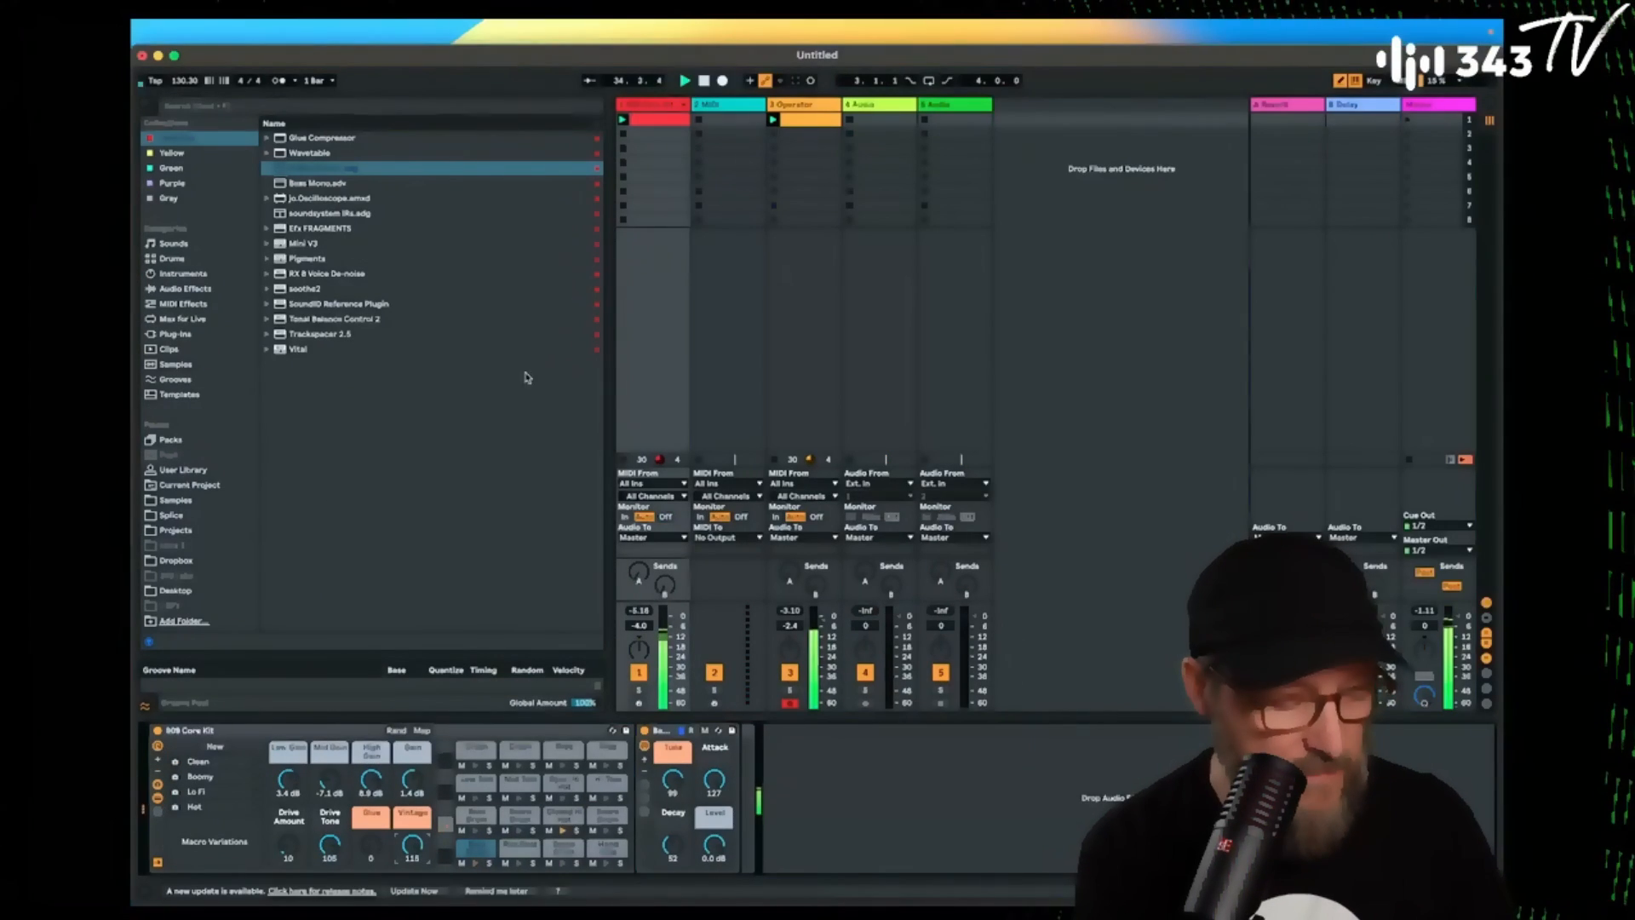
Unfold the drum kit's chains and examine the Channel EQ, Redux, Saturator and Glue Compressor on its Mix Bus.
click(686, 106)
scroll(1119, 348, right, 5)
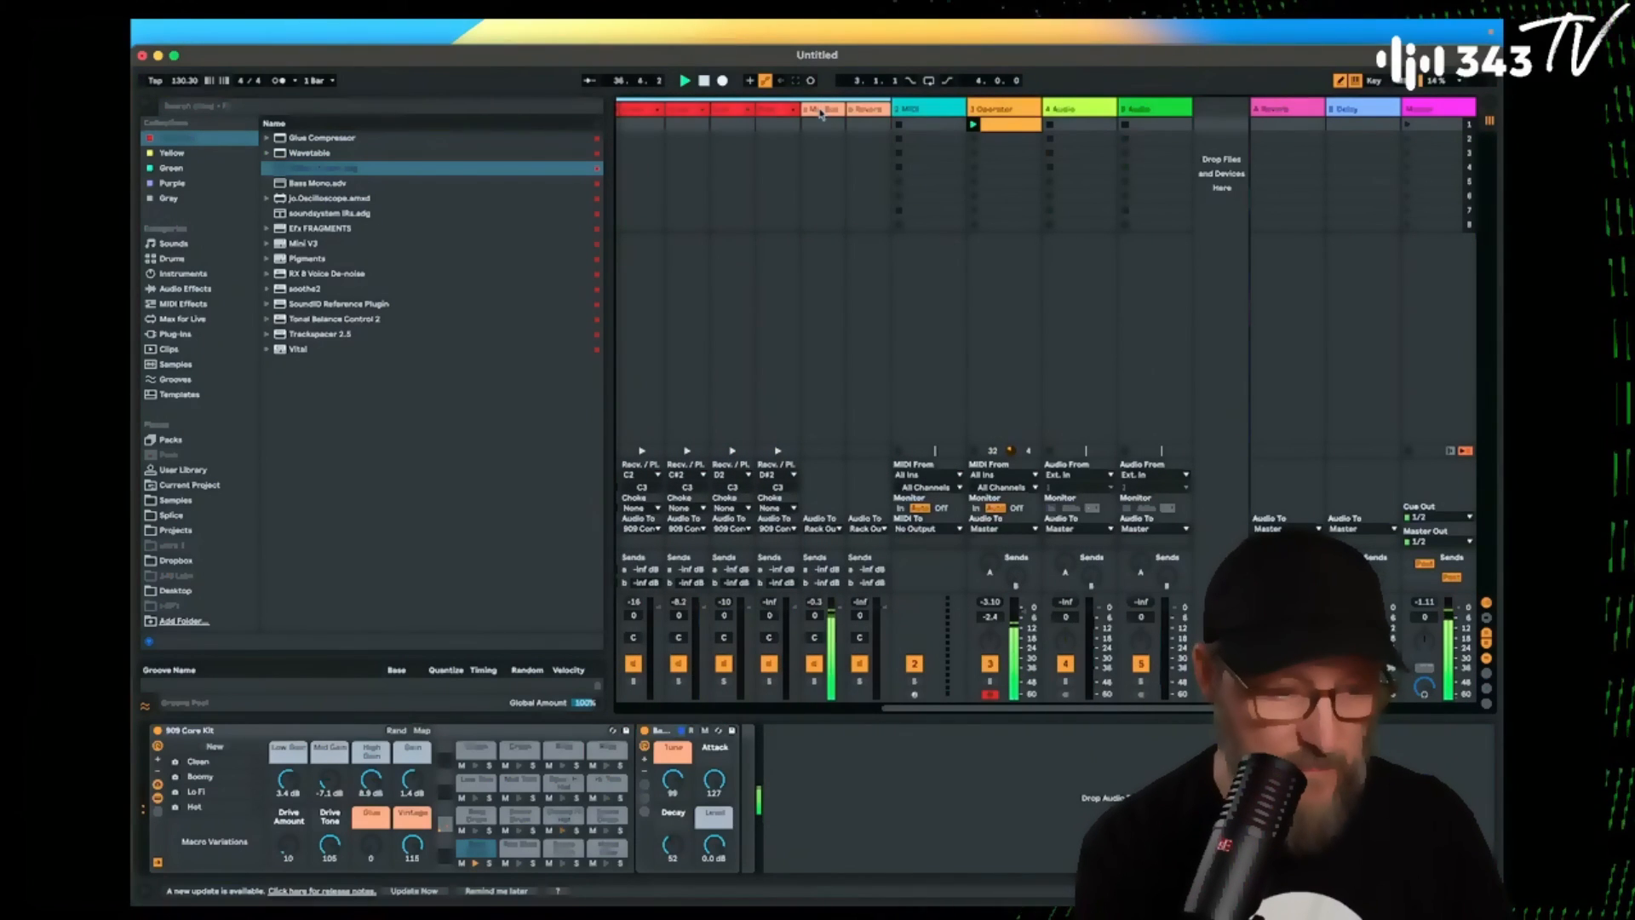
click(820, 110)
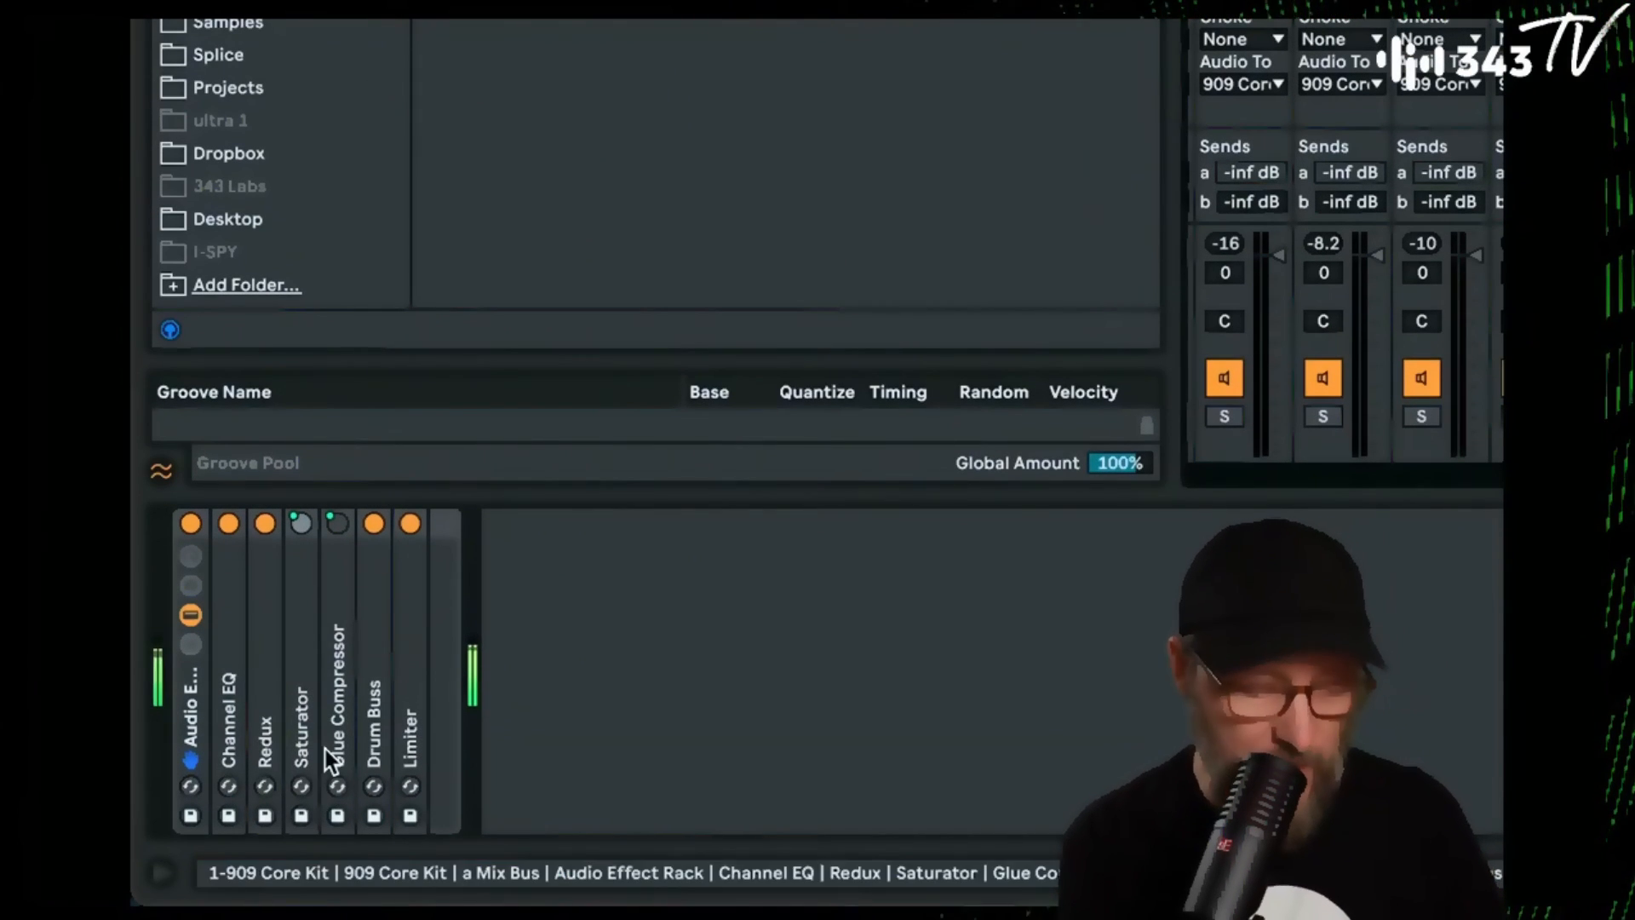
double_click(227, 734)
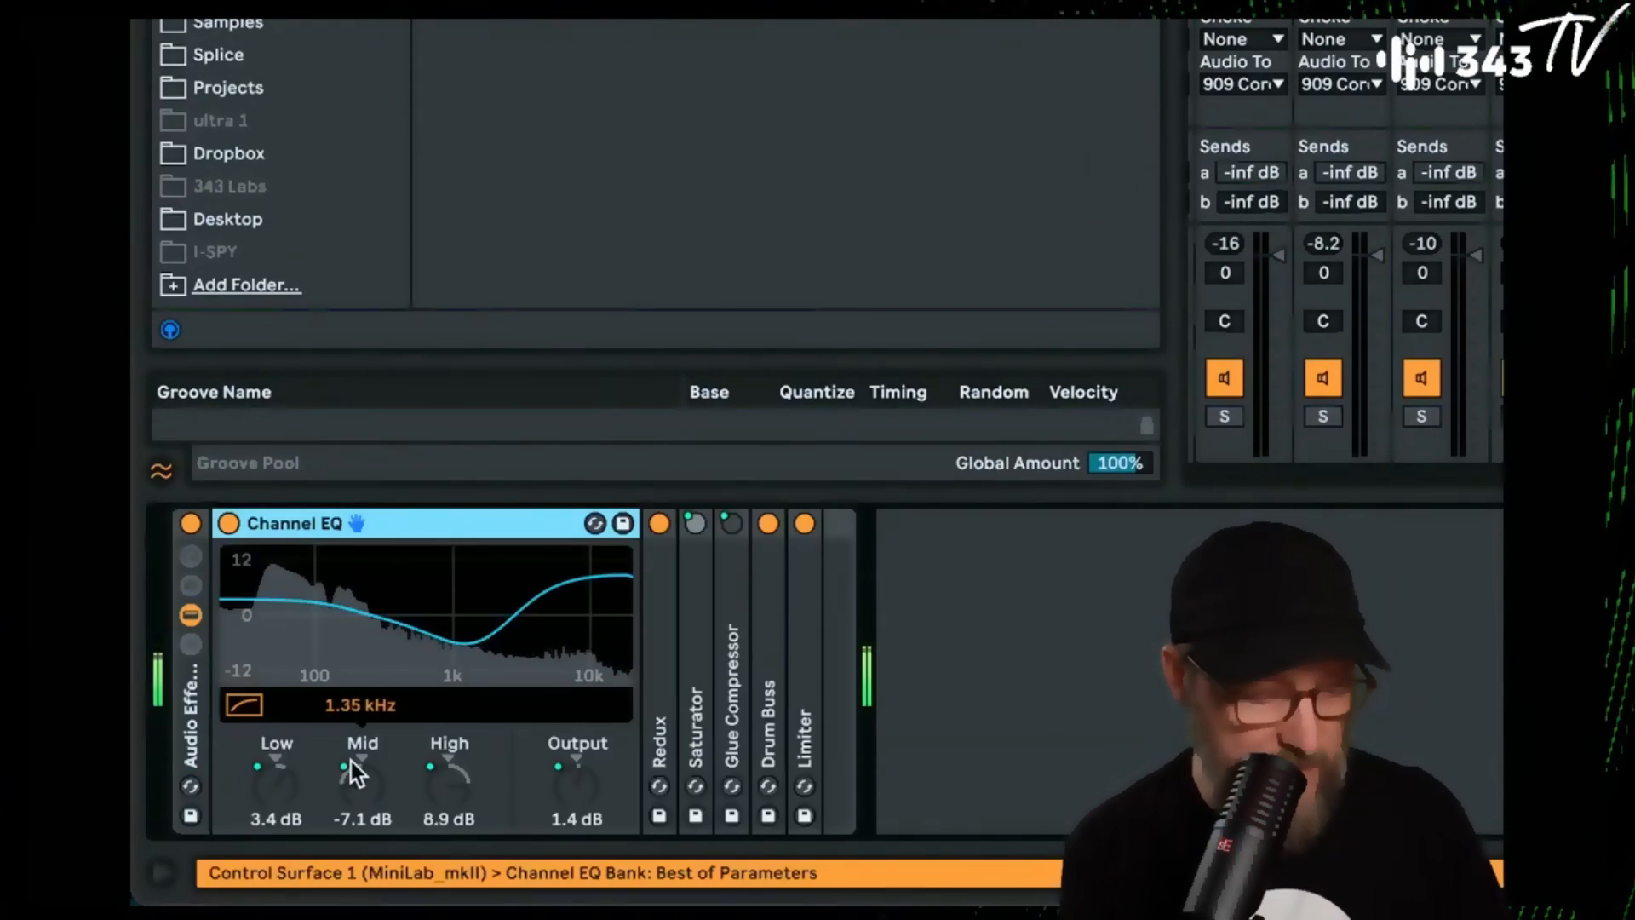
double_click(654, 704)
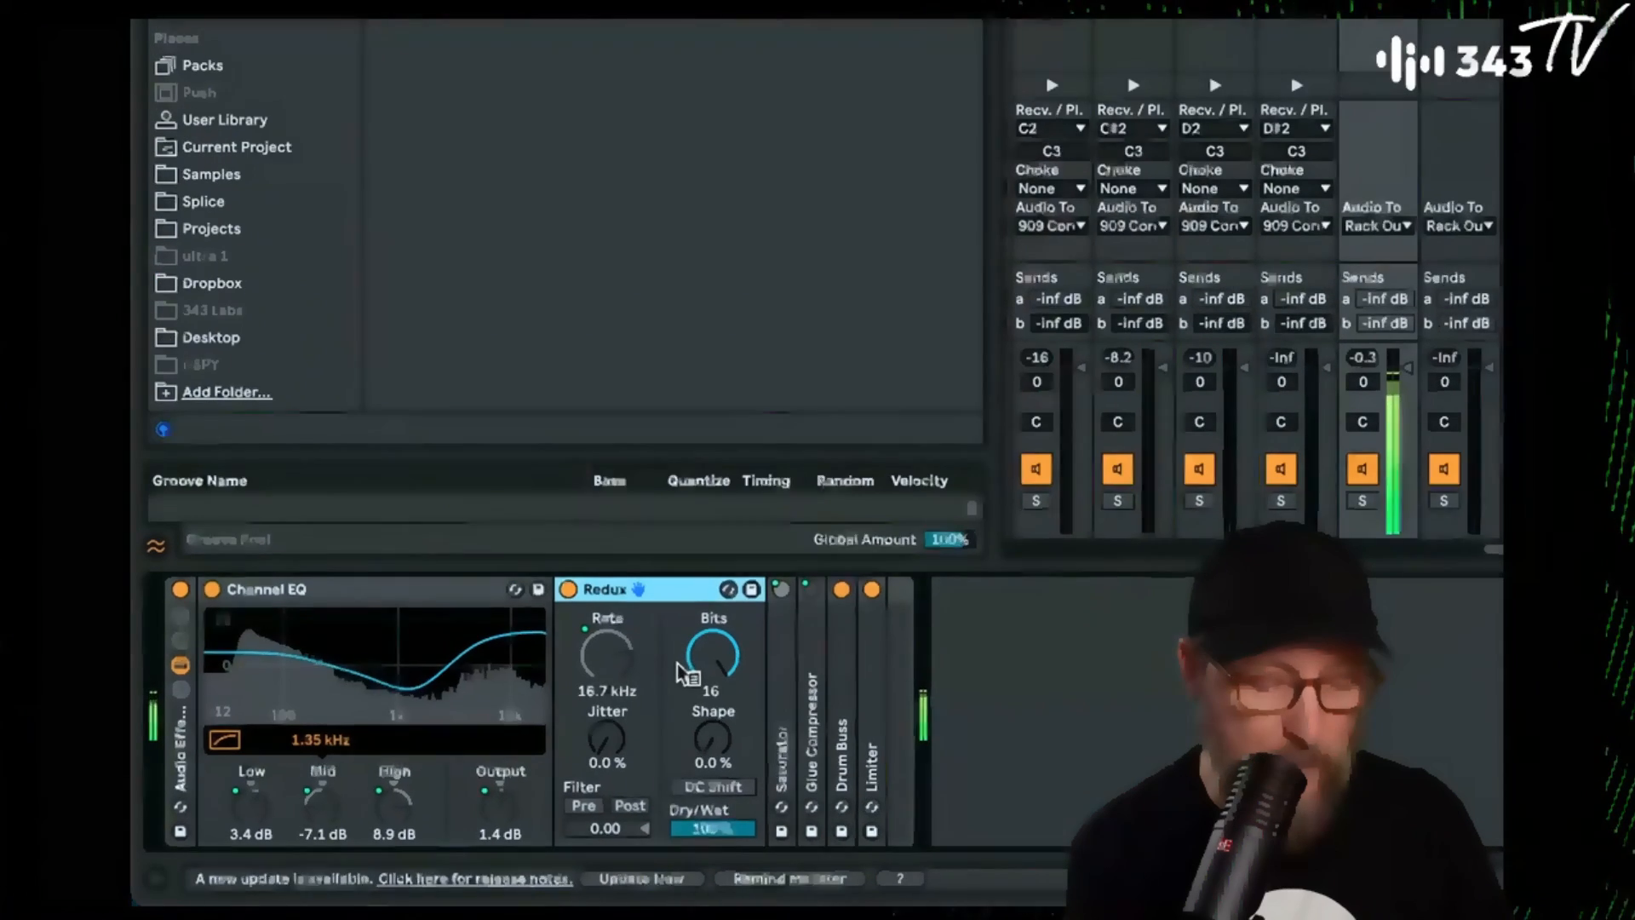
double_click(777, 741)
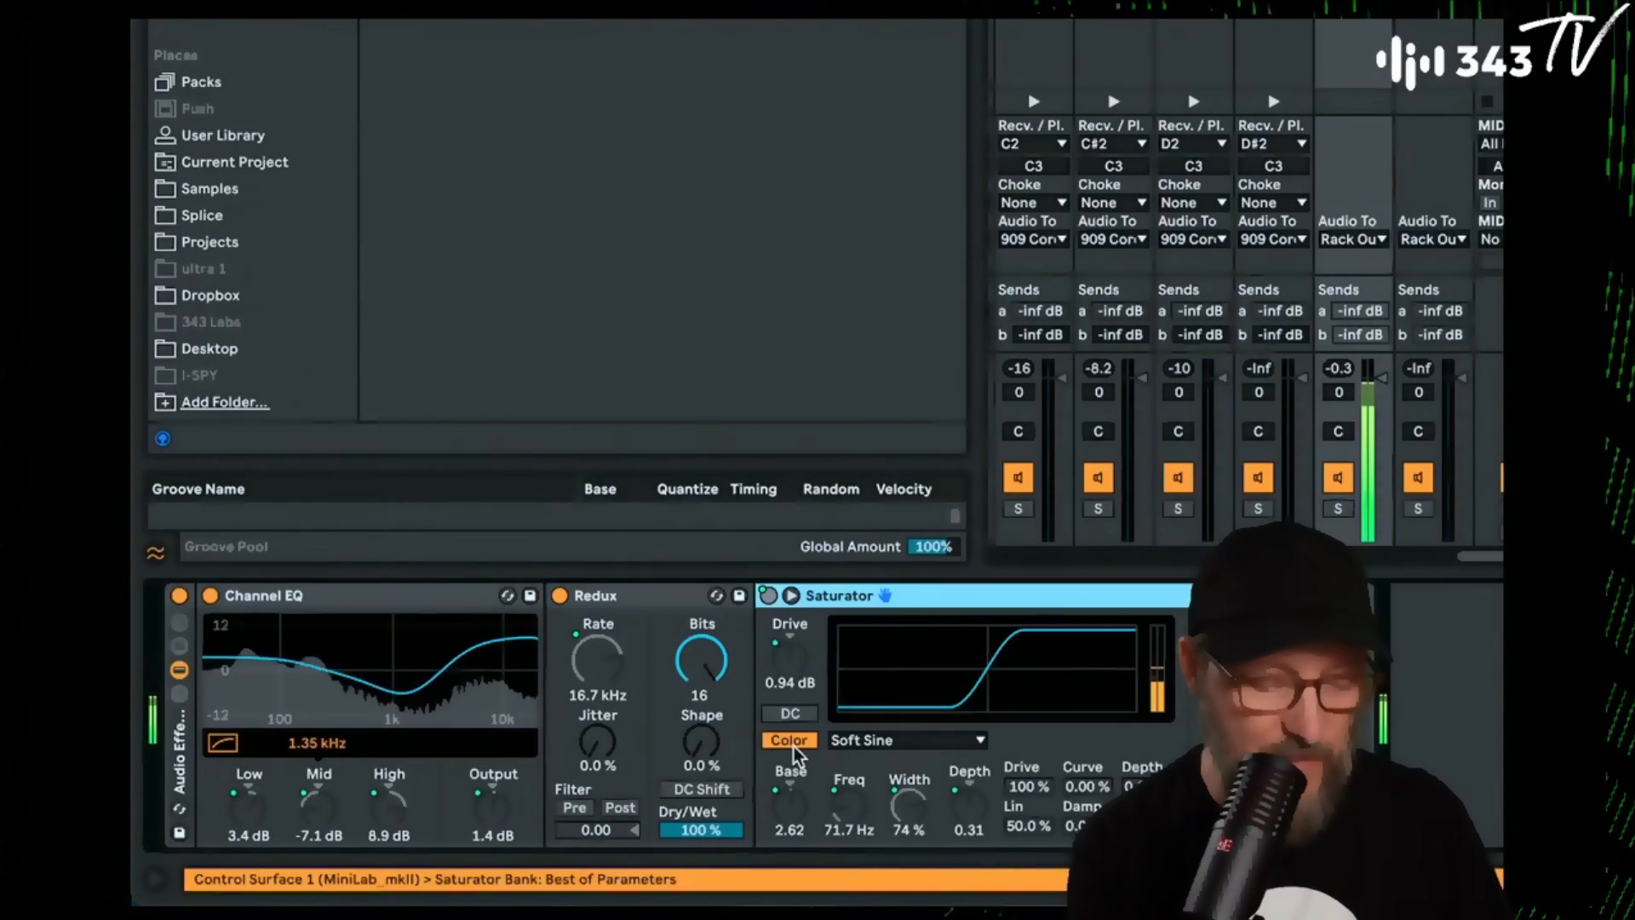
double_click(1284, 739)
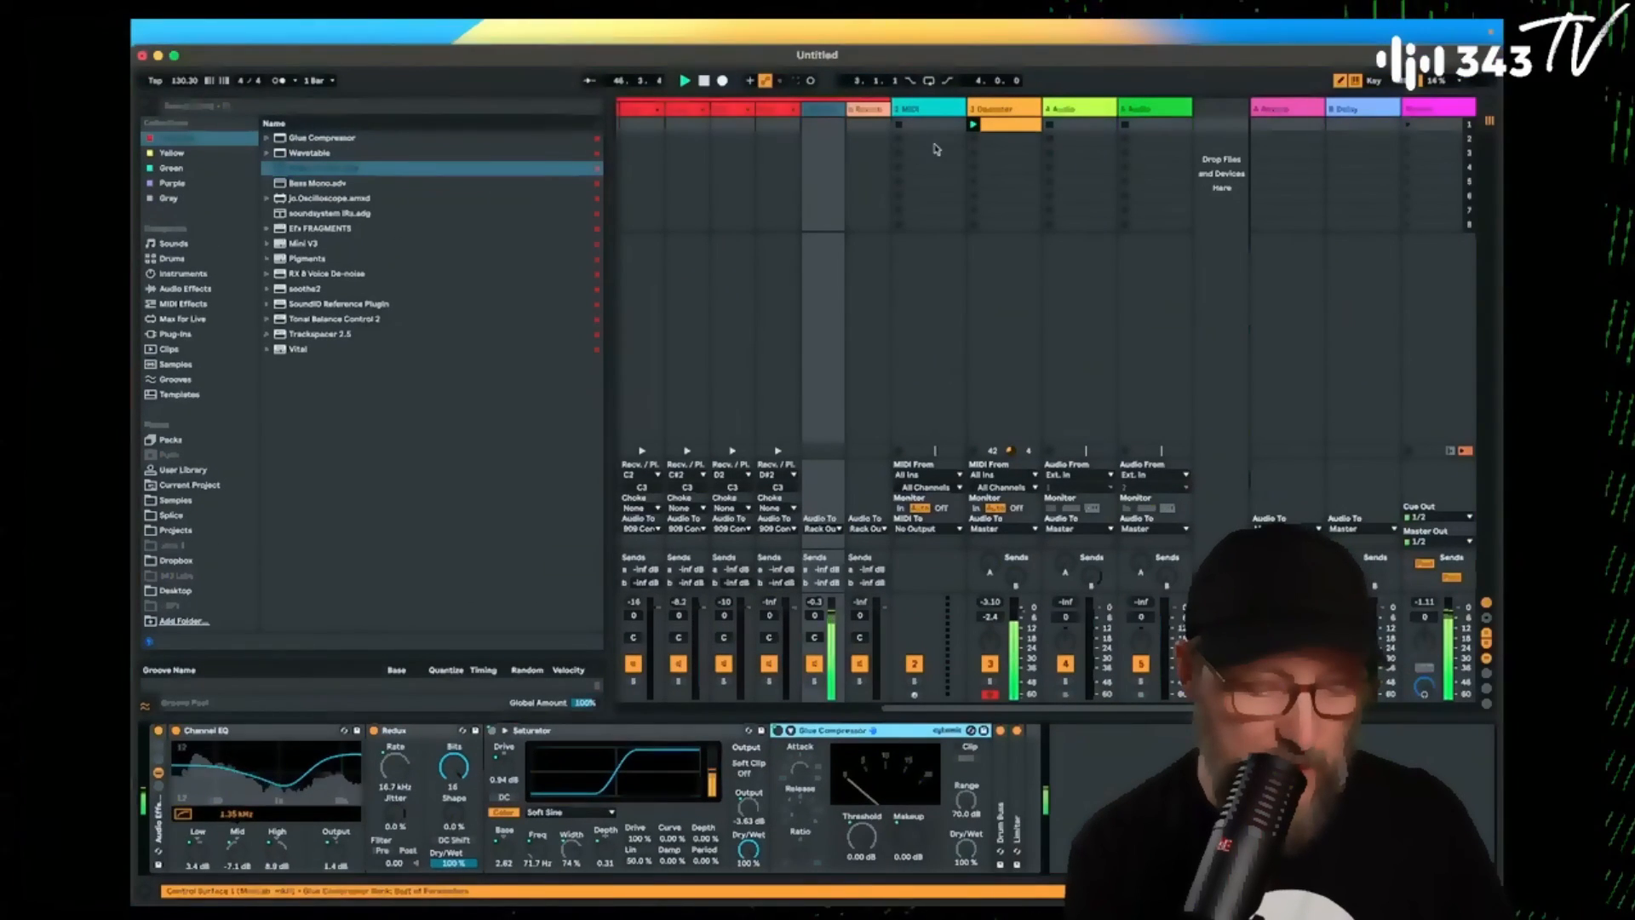
Set the 909 Core Kit's Glue macro to 13 and Drive Tone to 46, and fold the kit's chains.
right_click(632, 113)
click(914, 344)
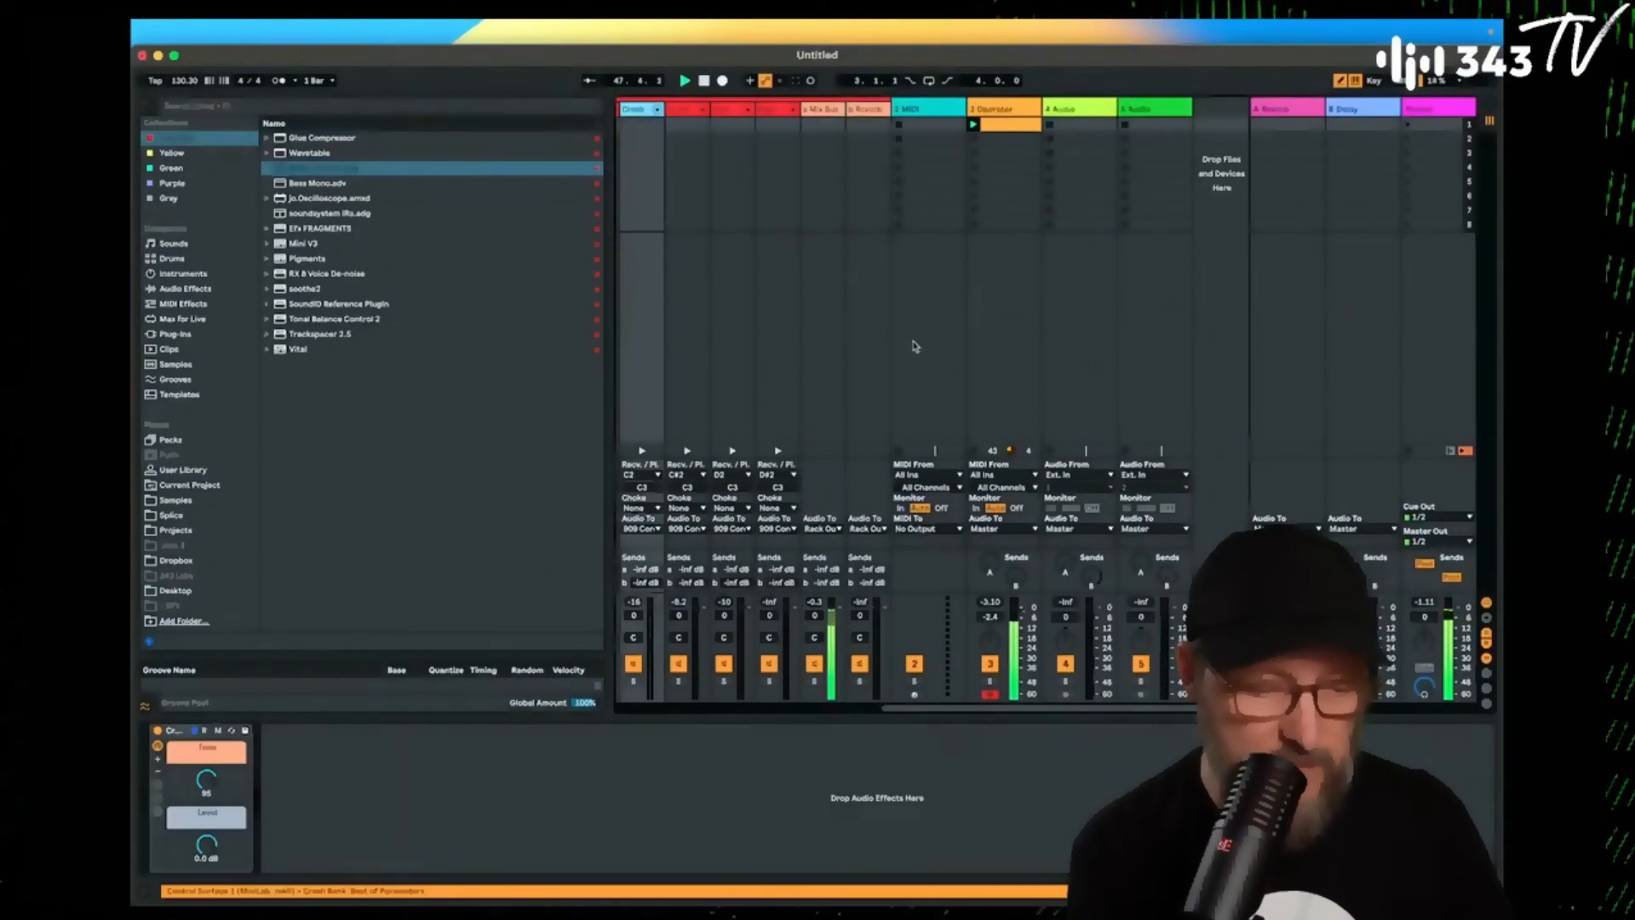
scroll(885, 337, left, 10)
click(651, 113)
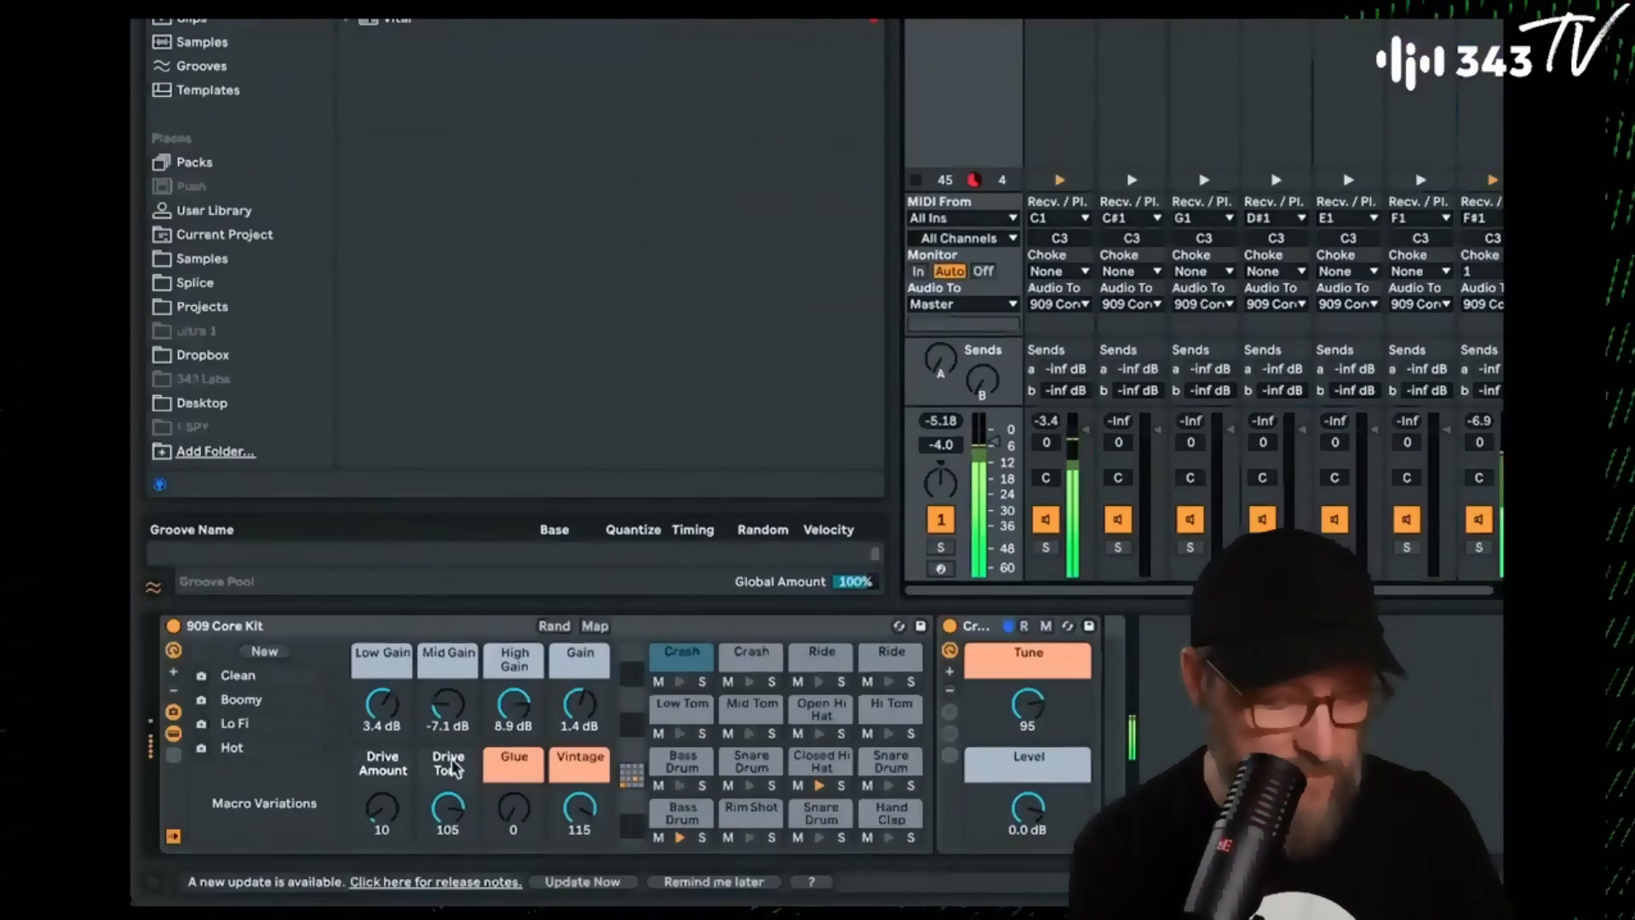
drag(514, 807, 513, 745)
mouse_move(514, 808)
mouse_down()
mouse_move(514, 848)
mouse_move(509, 819)
mouse_up()
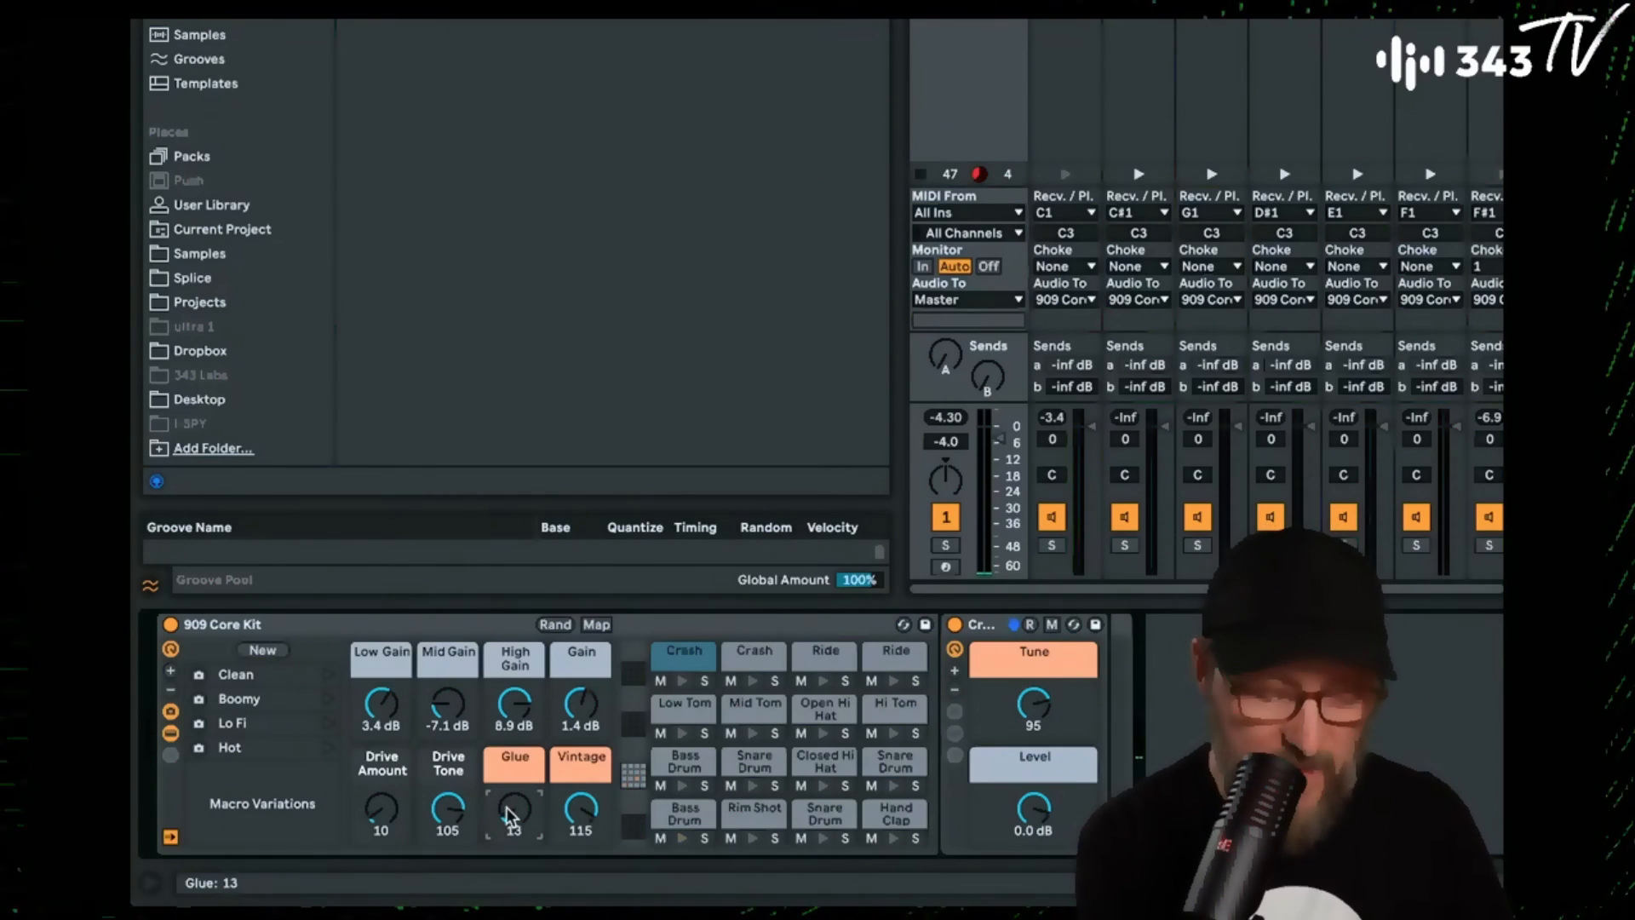
drag(447, 807, 447, 853)
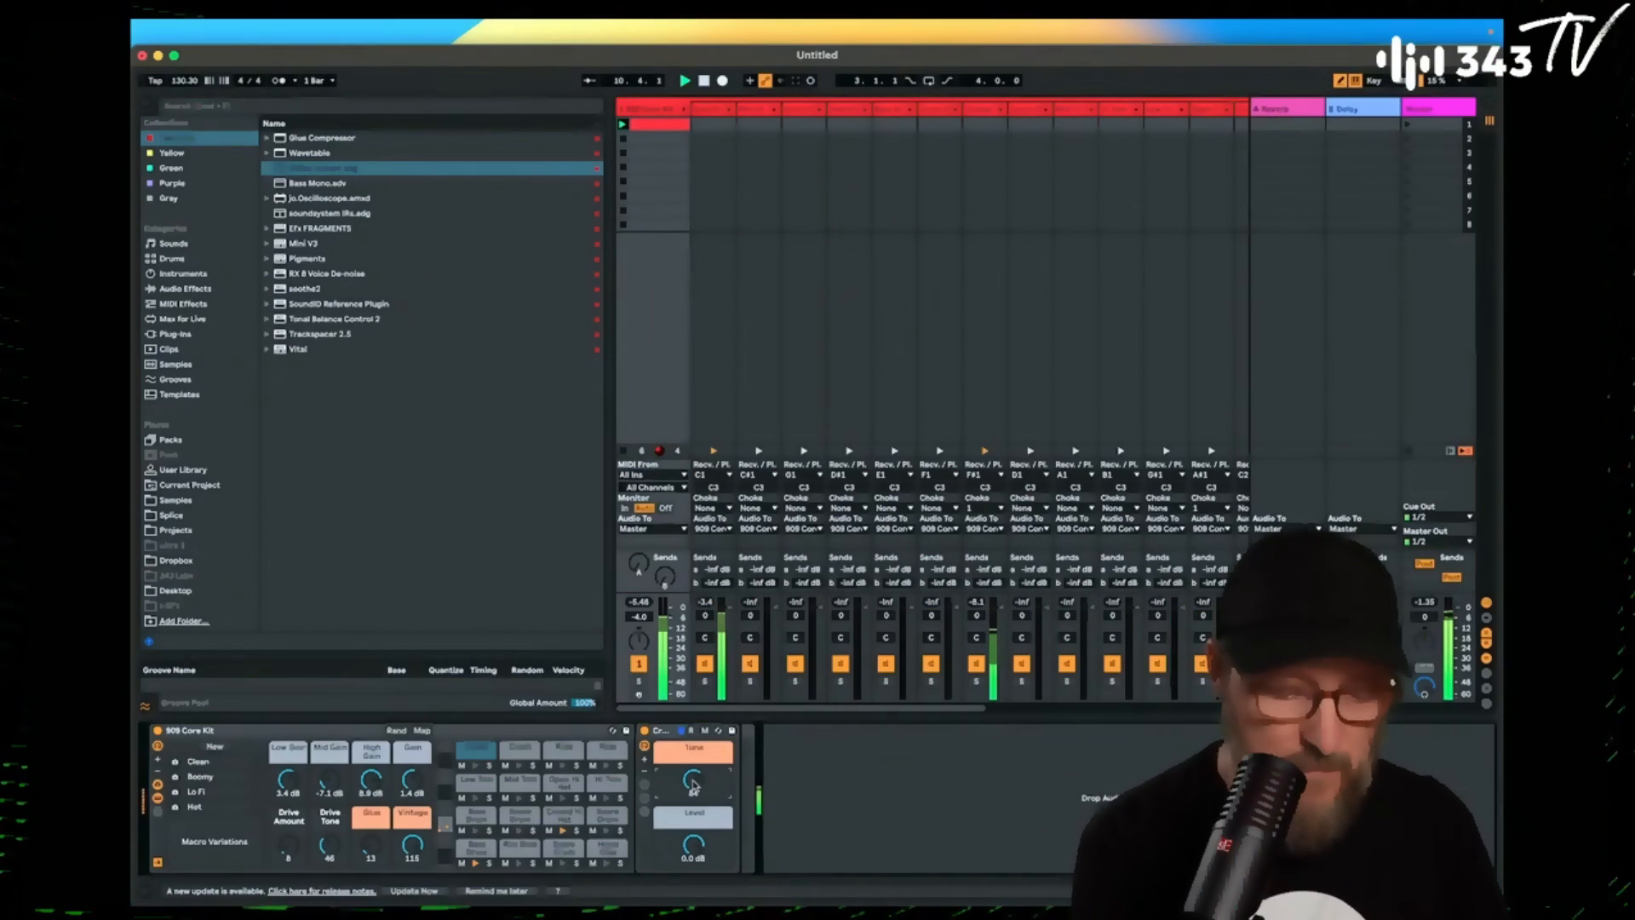
click(684, 108)
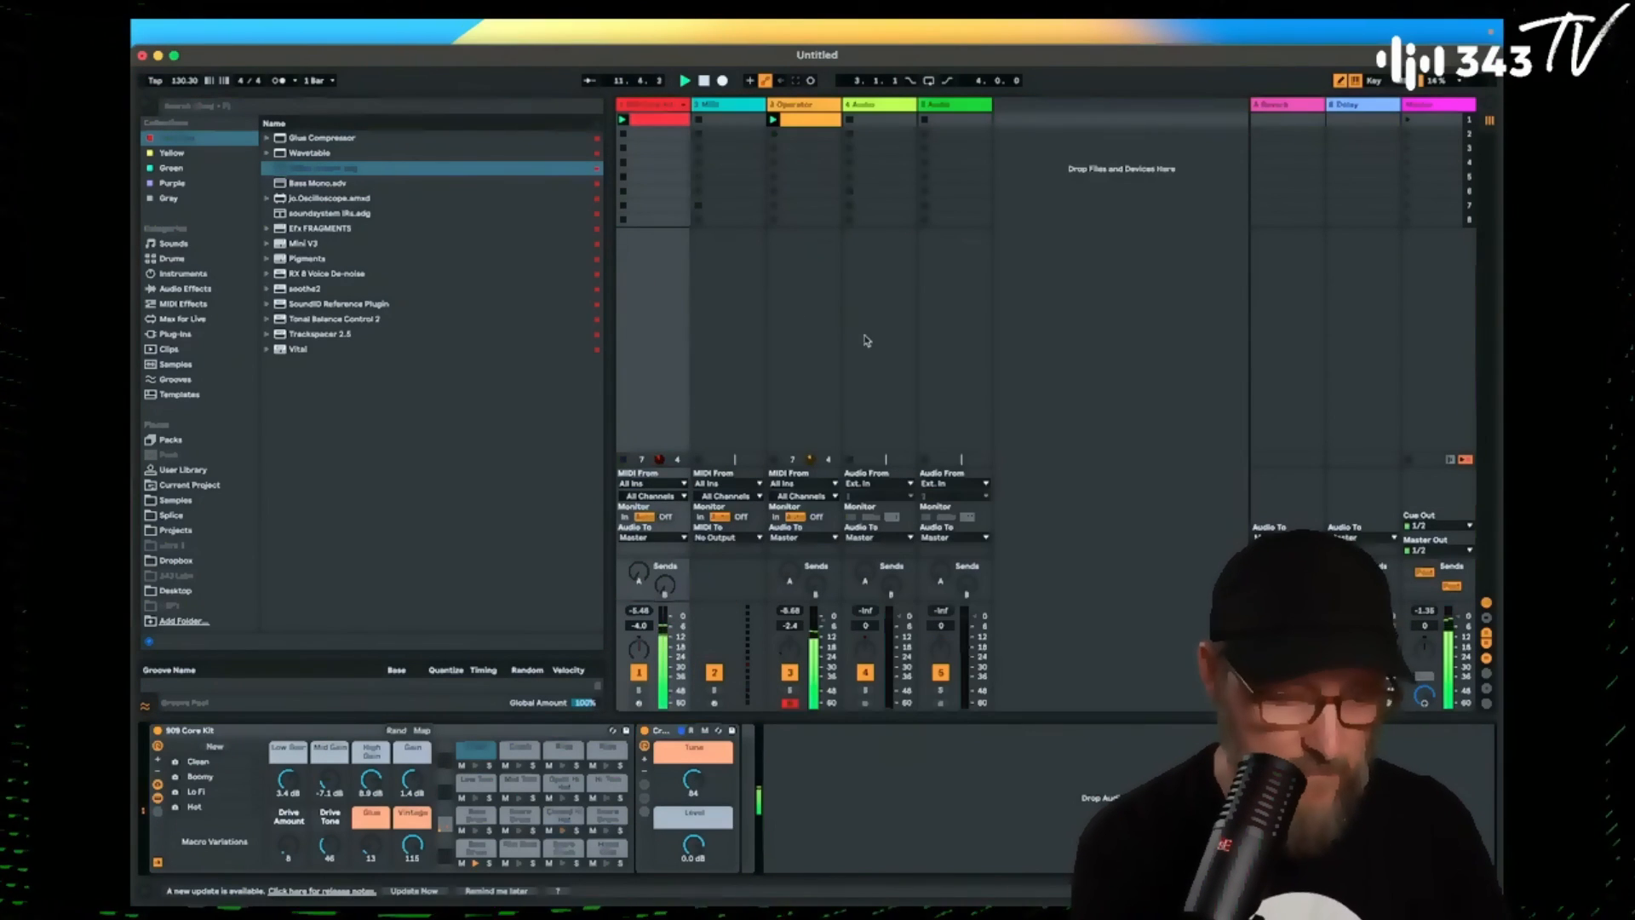
Open the Tape MELLO-FI plug-in on the Master track and move its window over the session grid.
click(1437, 109)
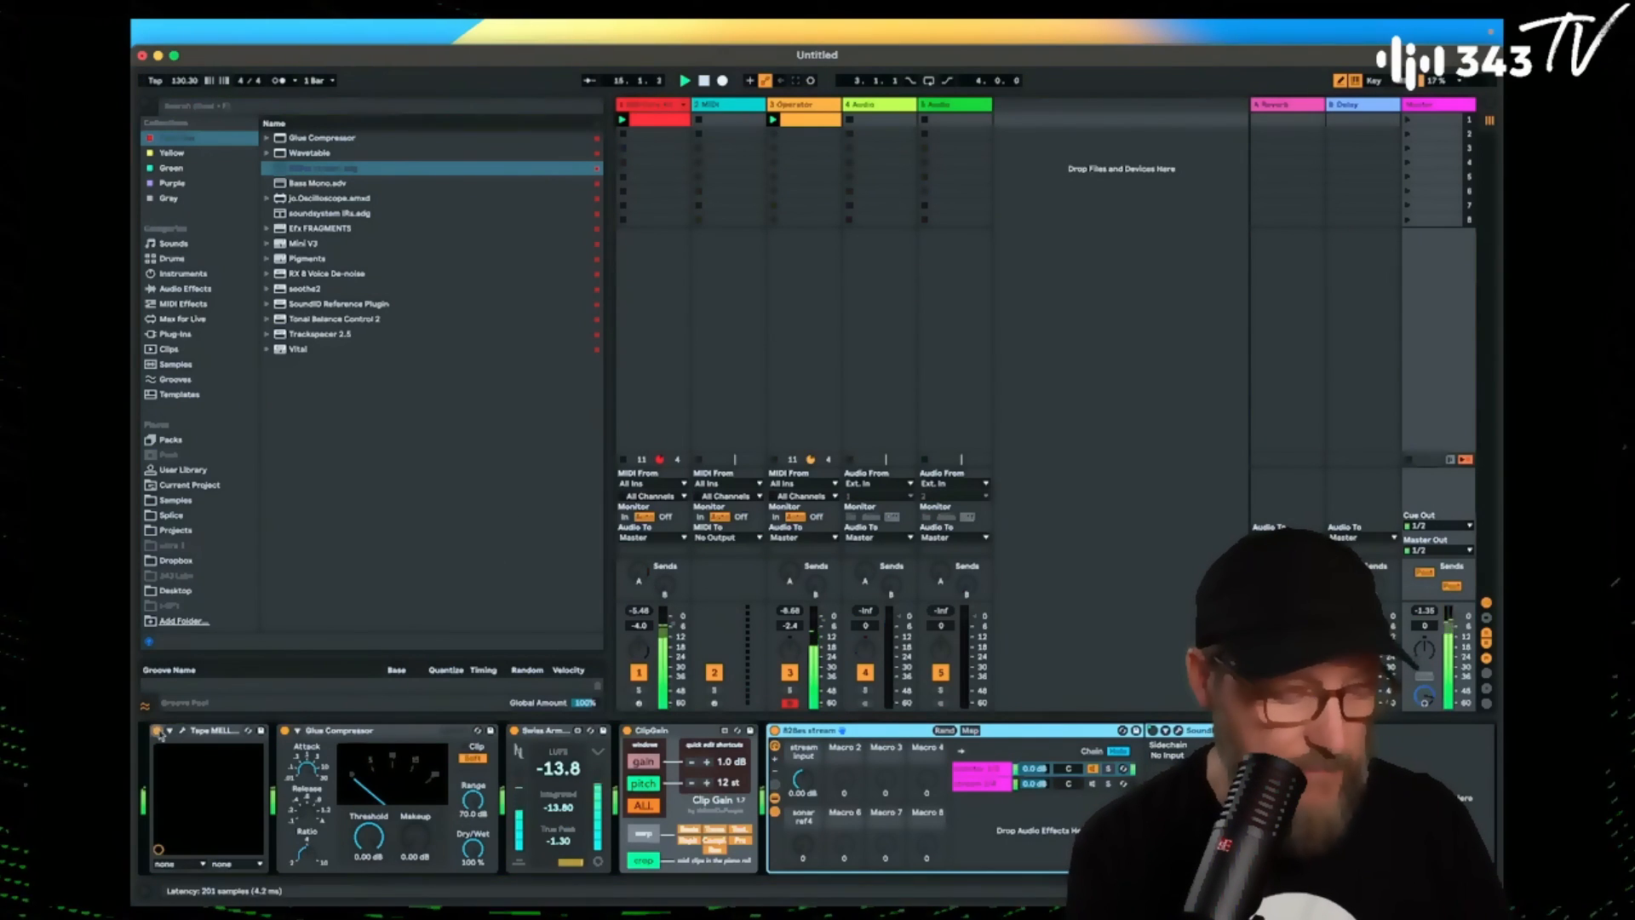
click(183, 731)
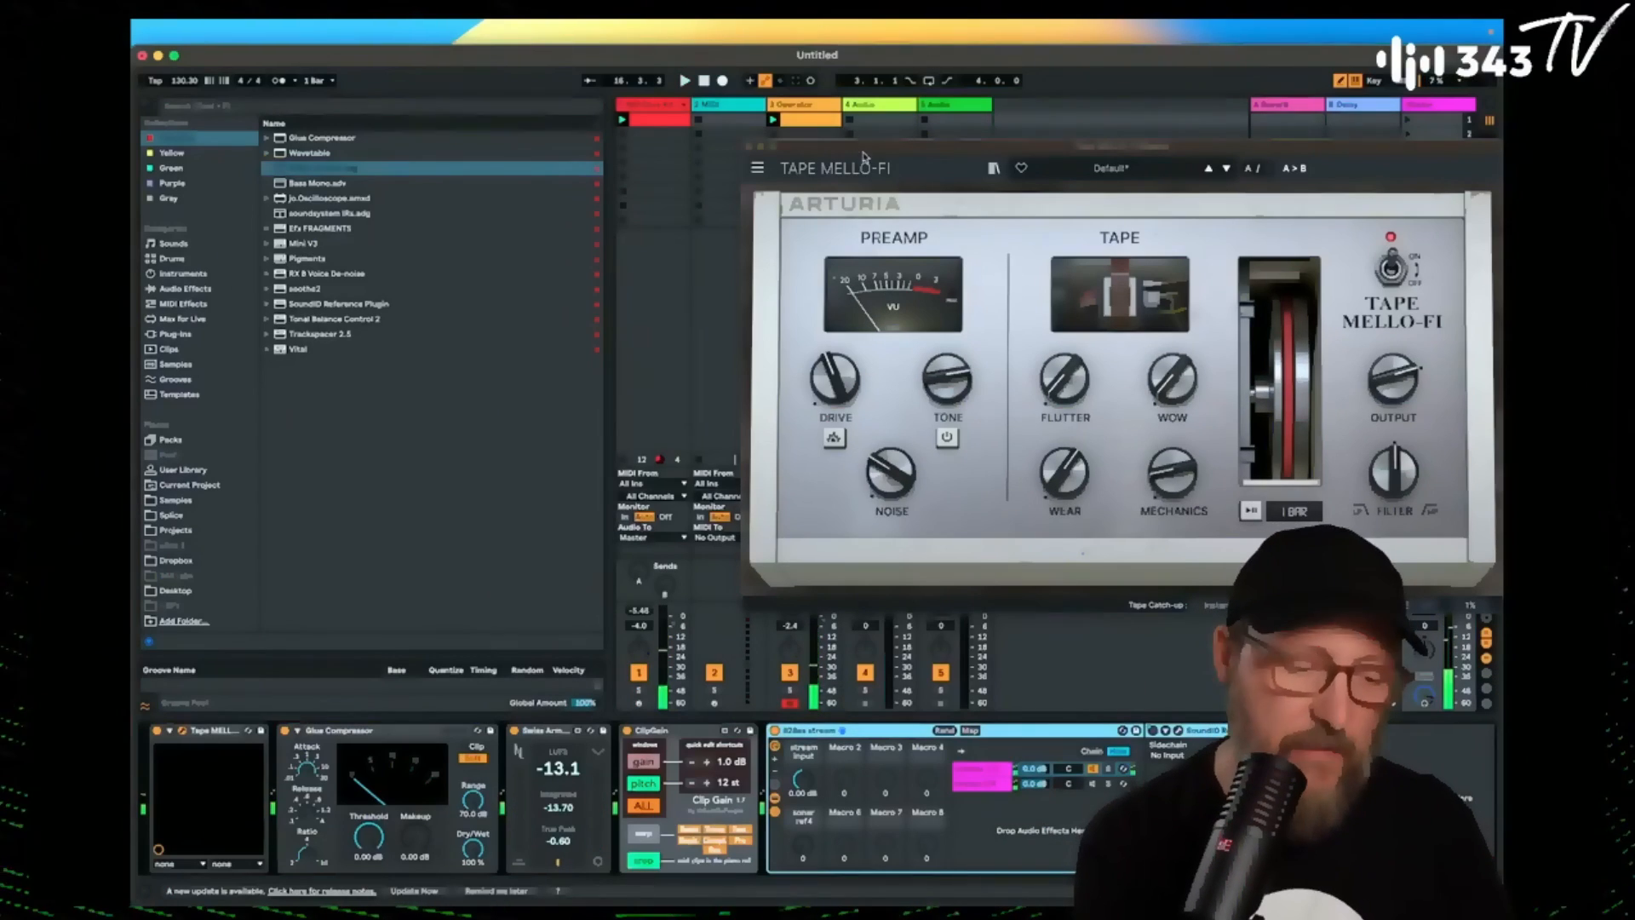
drag(862, 158, 666, 190)
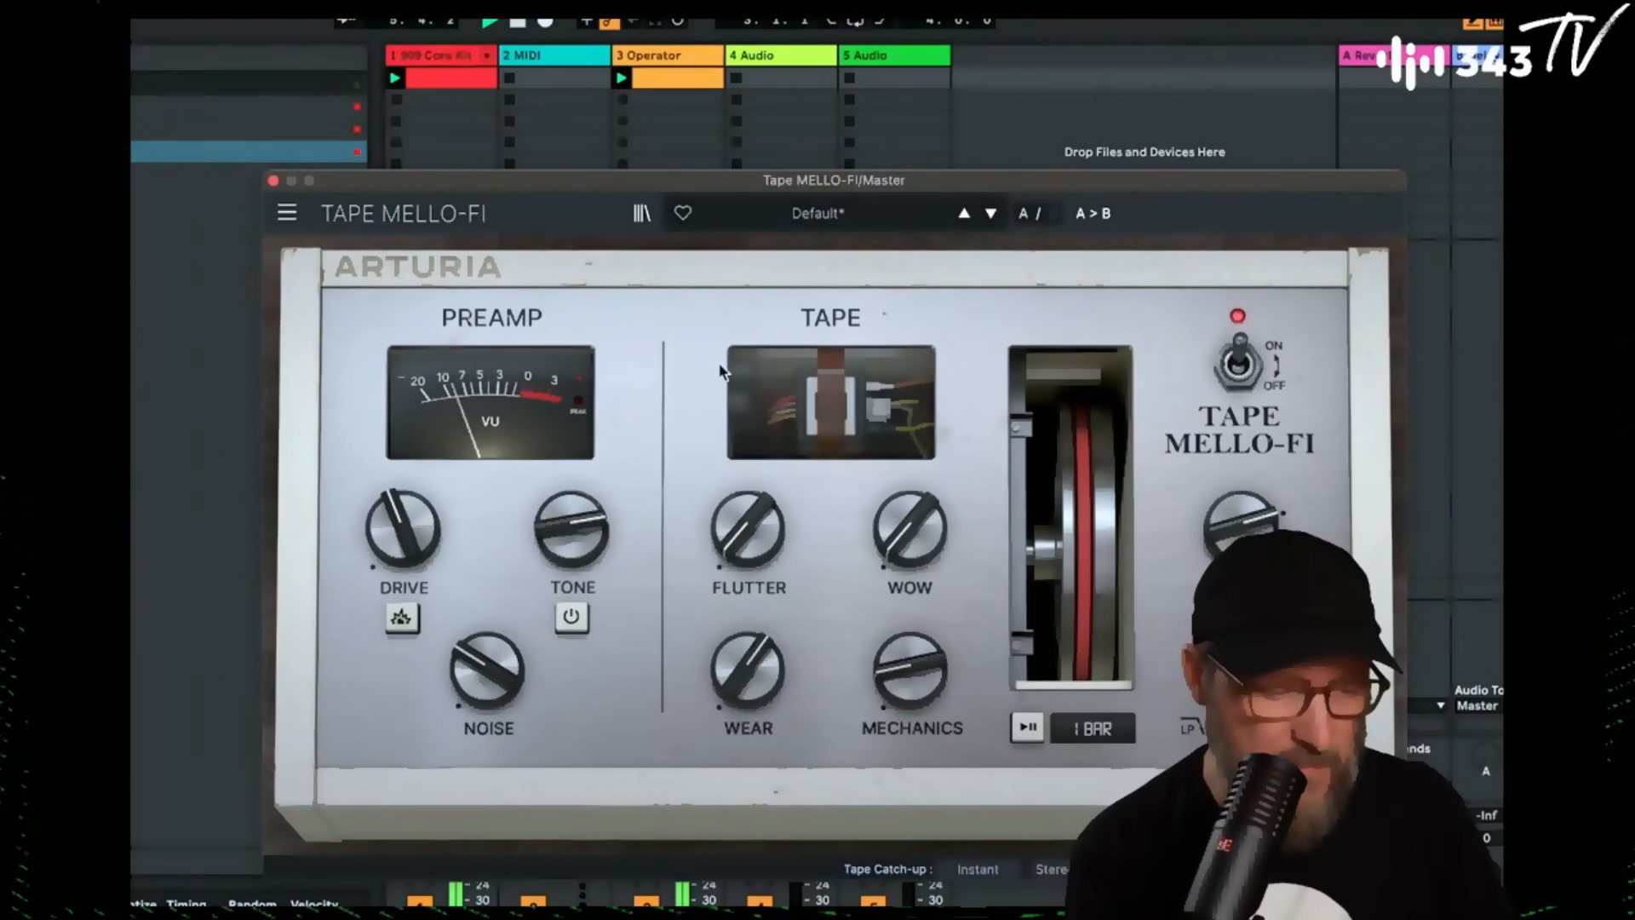
In the tape preamp section, lower Tone, set Noise to -27.3 dB, switch on the Drive option and adjust the Drive amount.
mouse_move(572, 528)
mouse_down()
mouse_move(572, 562)
mouse_move(572, 547)
mouse_up()
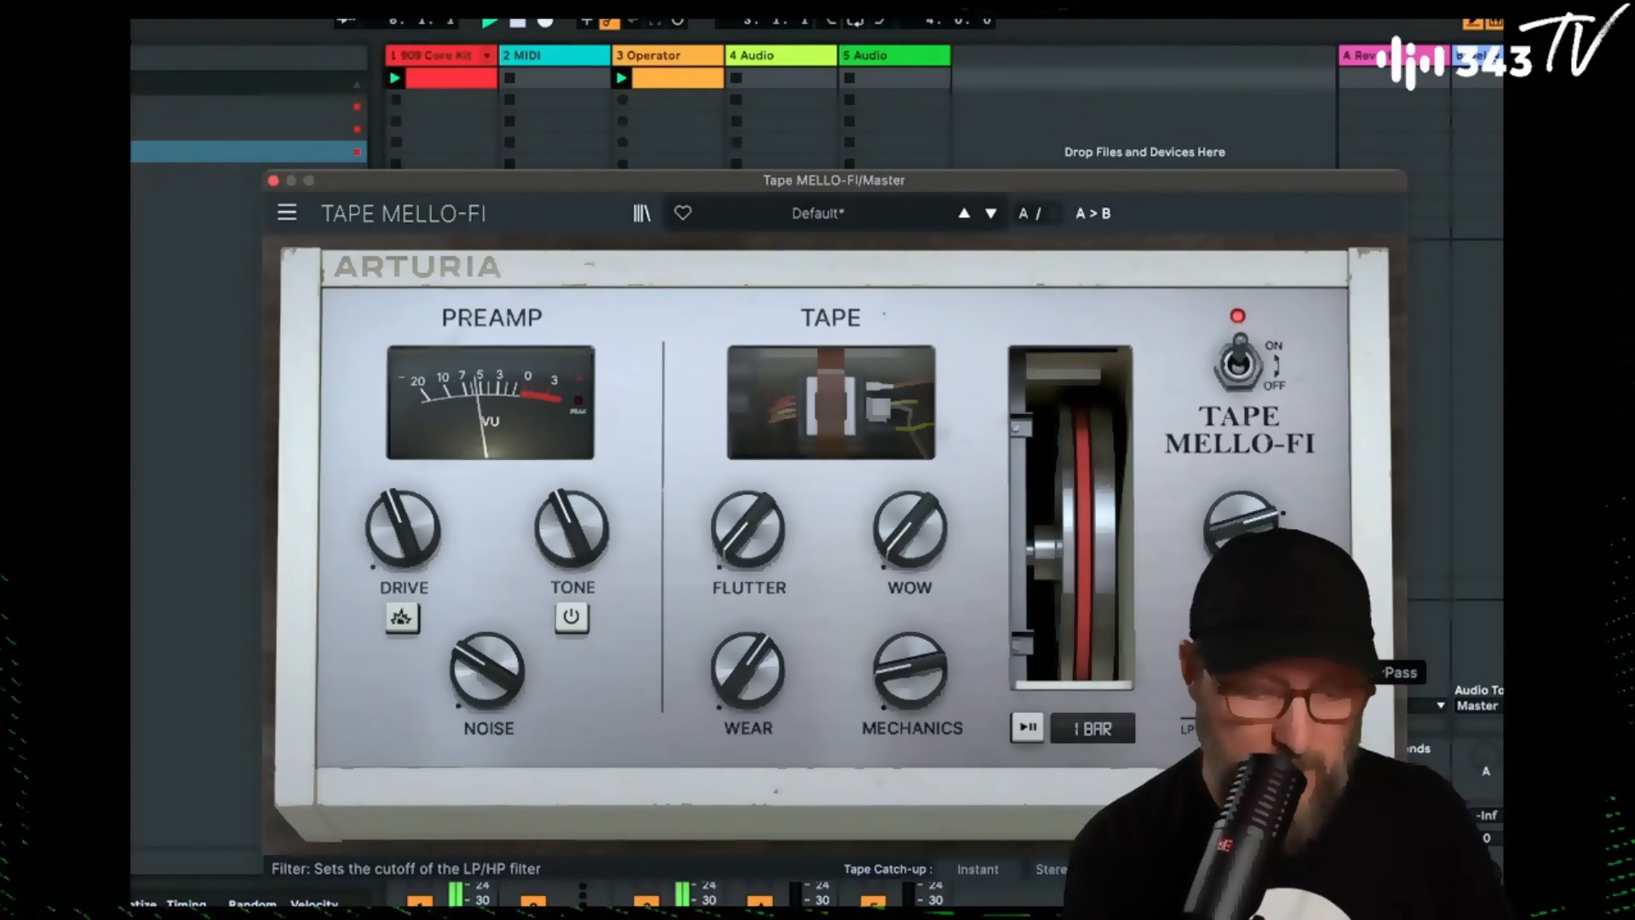
mouse_move(495, 652)
mouse_down()
mouse_move(494, 605)
mouse_move(495, 640)
mouse_up()
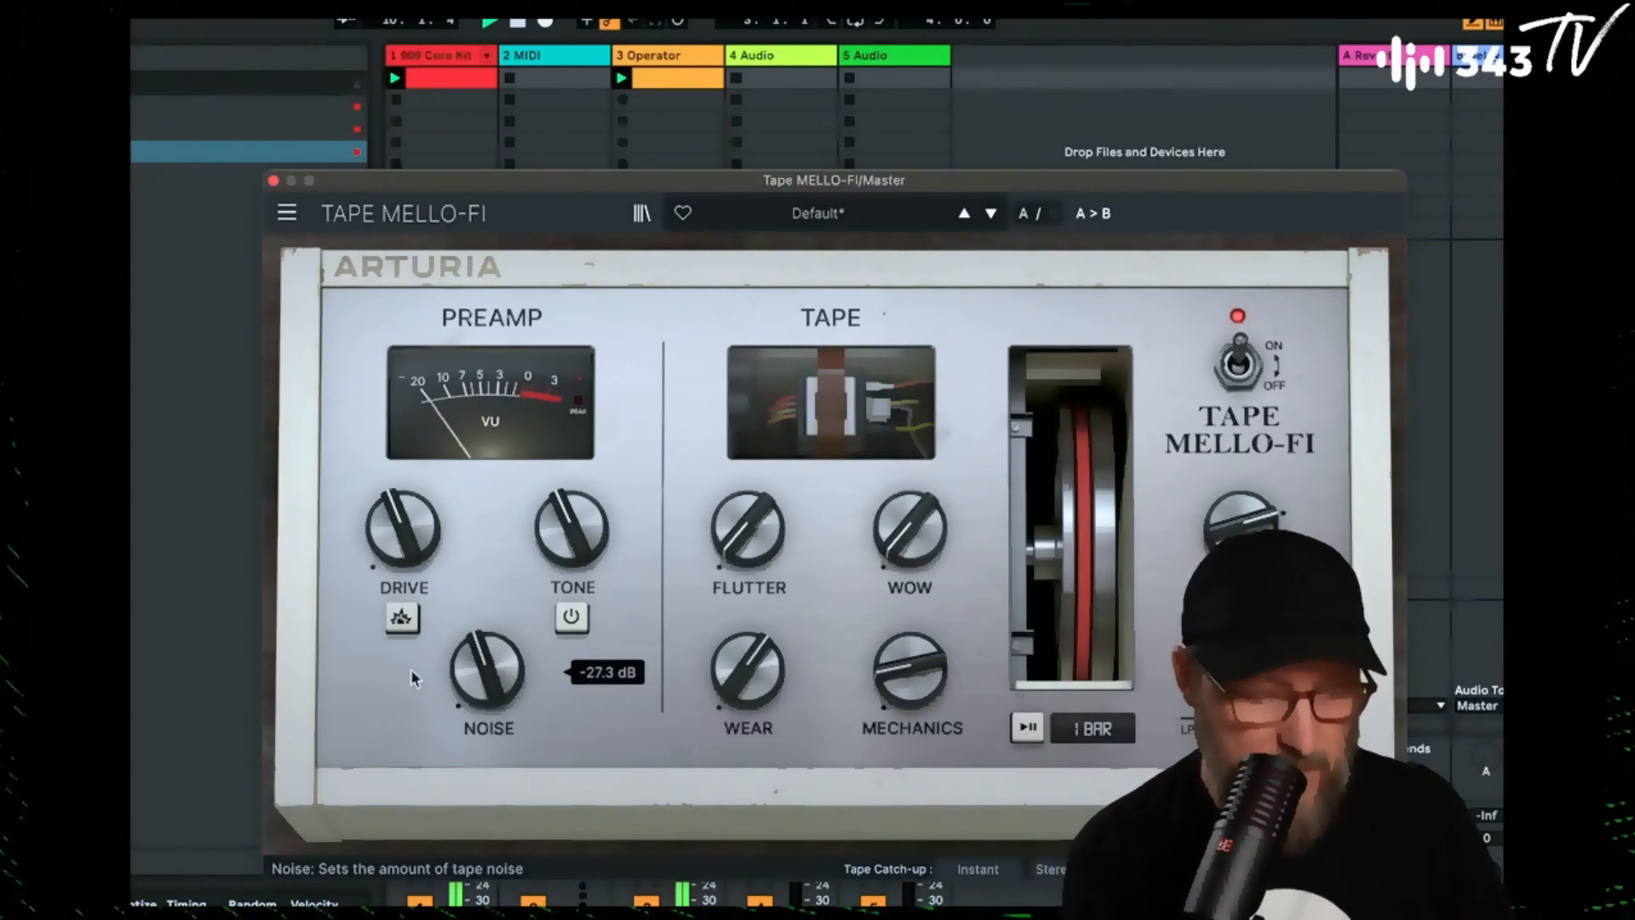
click(402, 618)
drag(404, 538, 404, 588)
Enable the preamp's Tone control and set Tone to 0.456.
mouse_move(572, 528)
mouse_down()
mouse_move(571, 489)
mouse_move(572, 528)
mouse_up()
click(571, 619)
drag(579, 532, 579, 513)
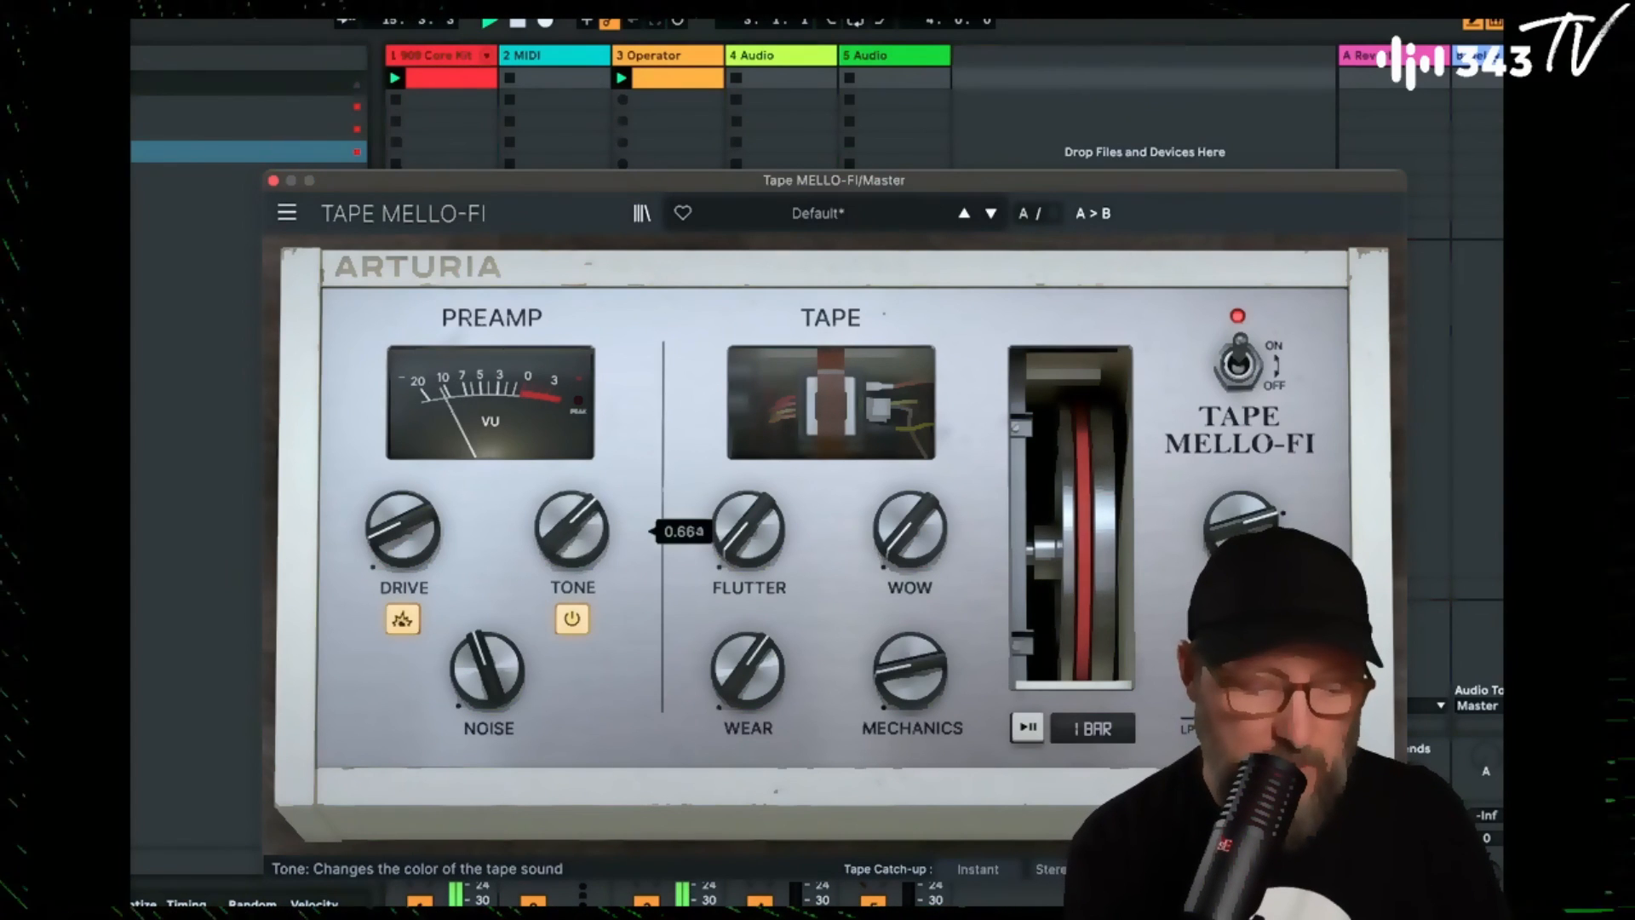
drag(579, 513, 579, 534)
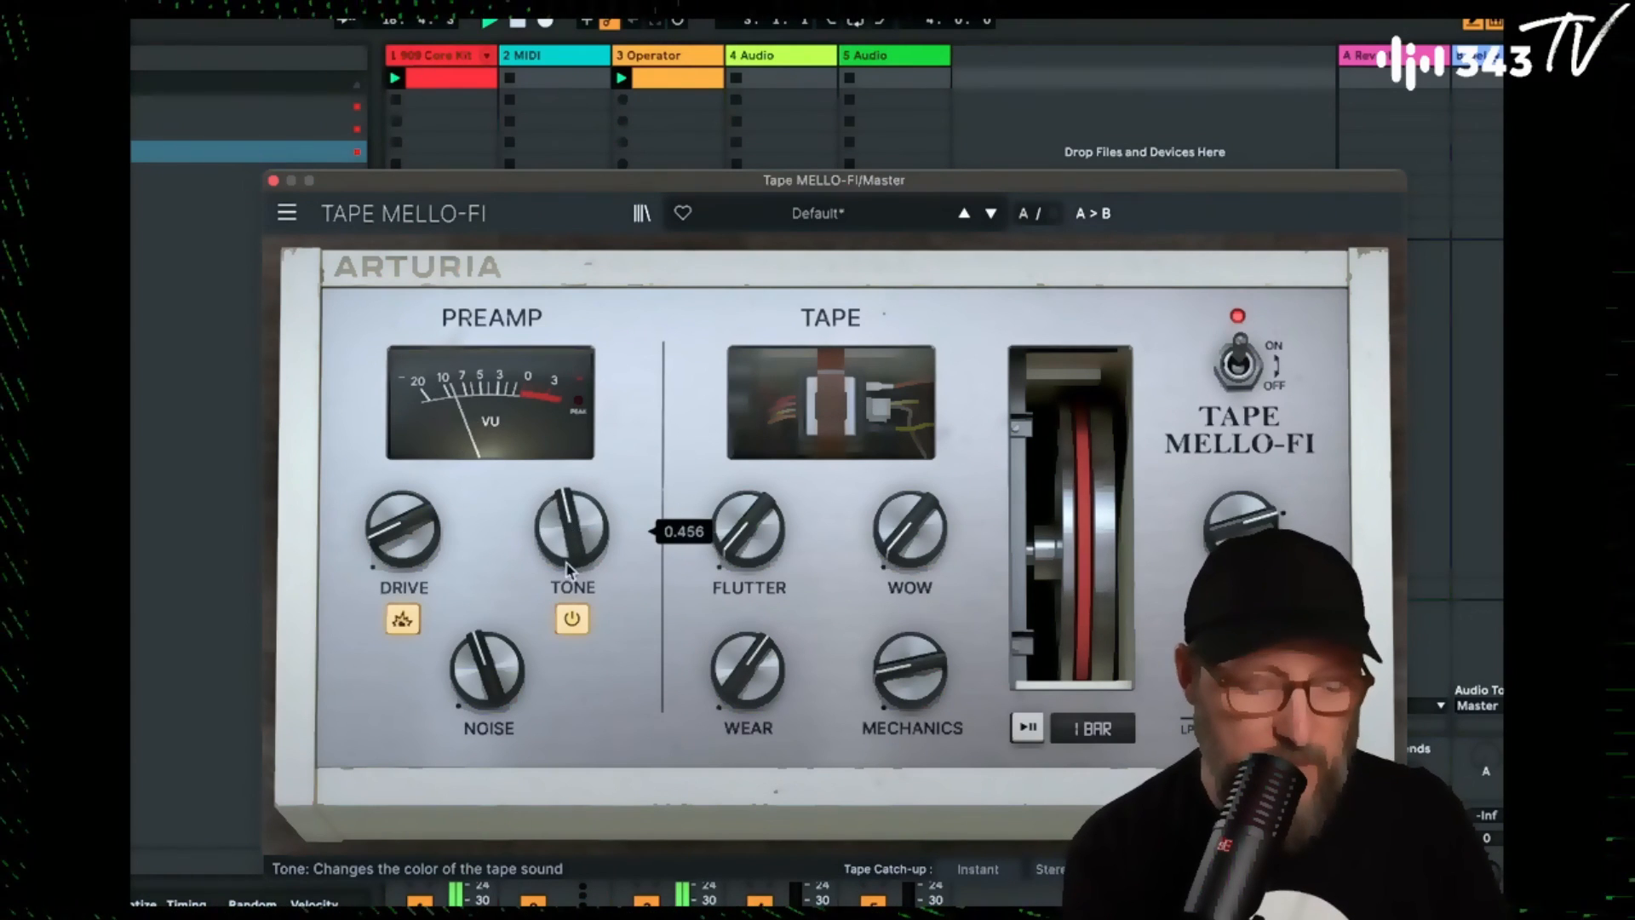
In Tape MELLO-FI, switch off the preamp's Tone control, adjust the tape Wear, and close the plug-in window.
click(571, 621)
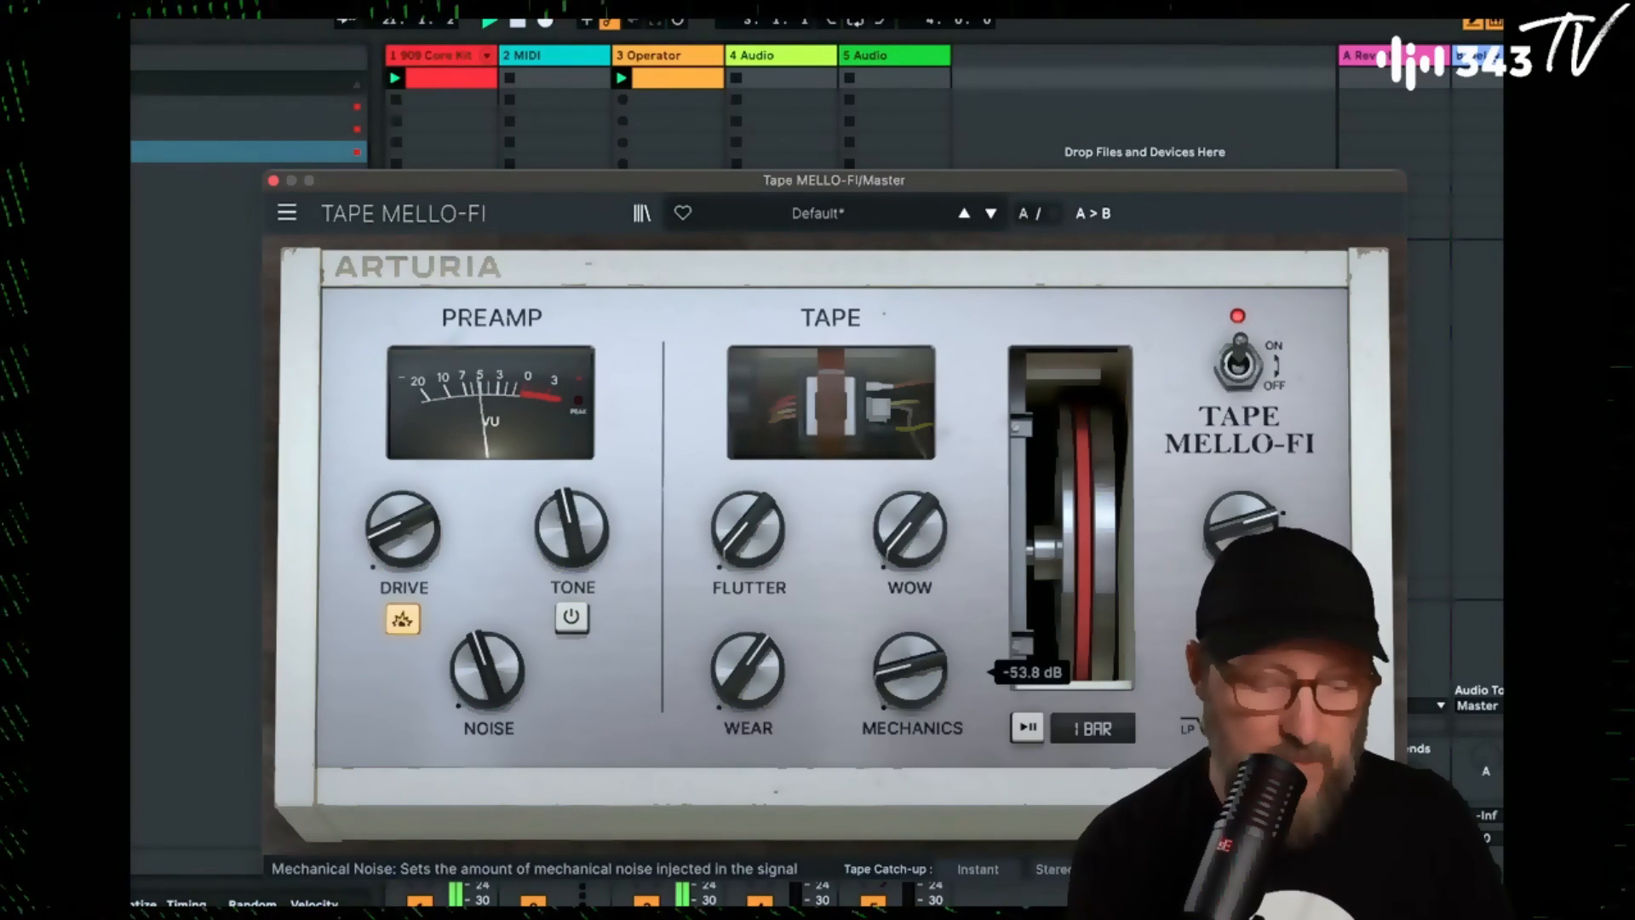
mouse_move(748, 672)
mouse_down()
mouse_move(748, 652)
mouse_move(748, 668)
mouse_up()
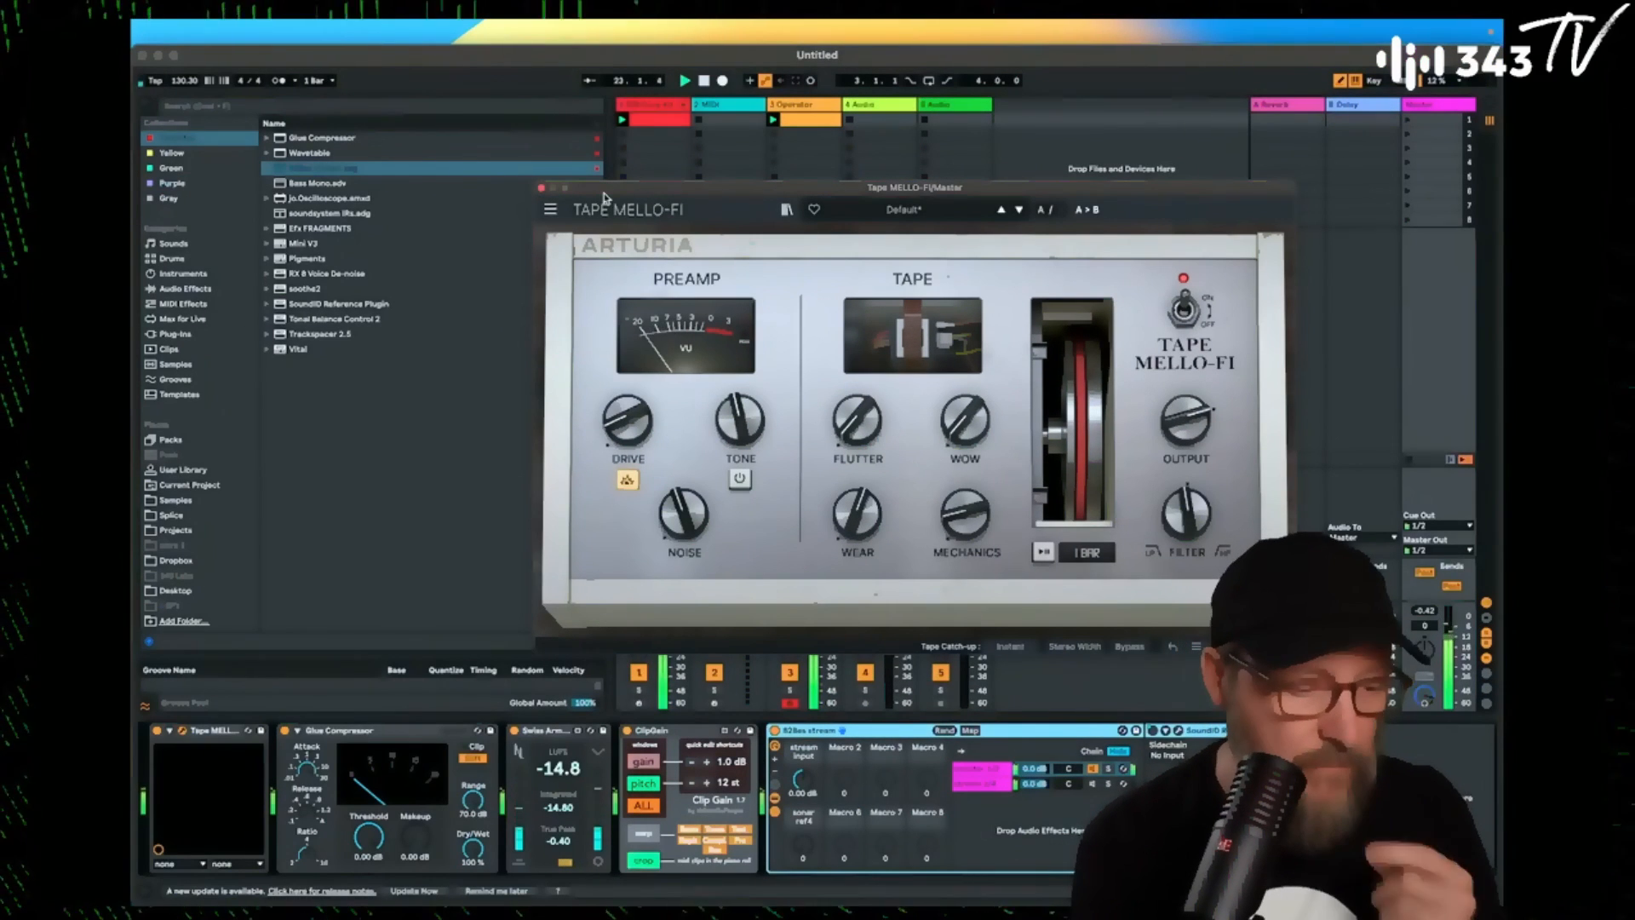
click(542, 187)
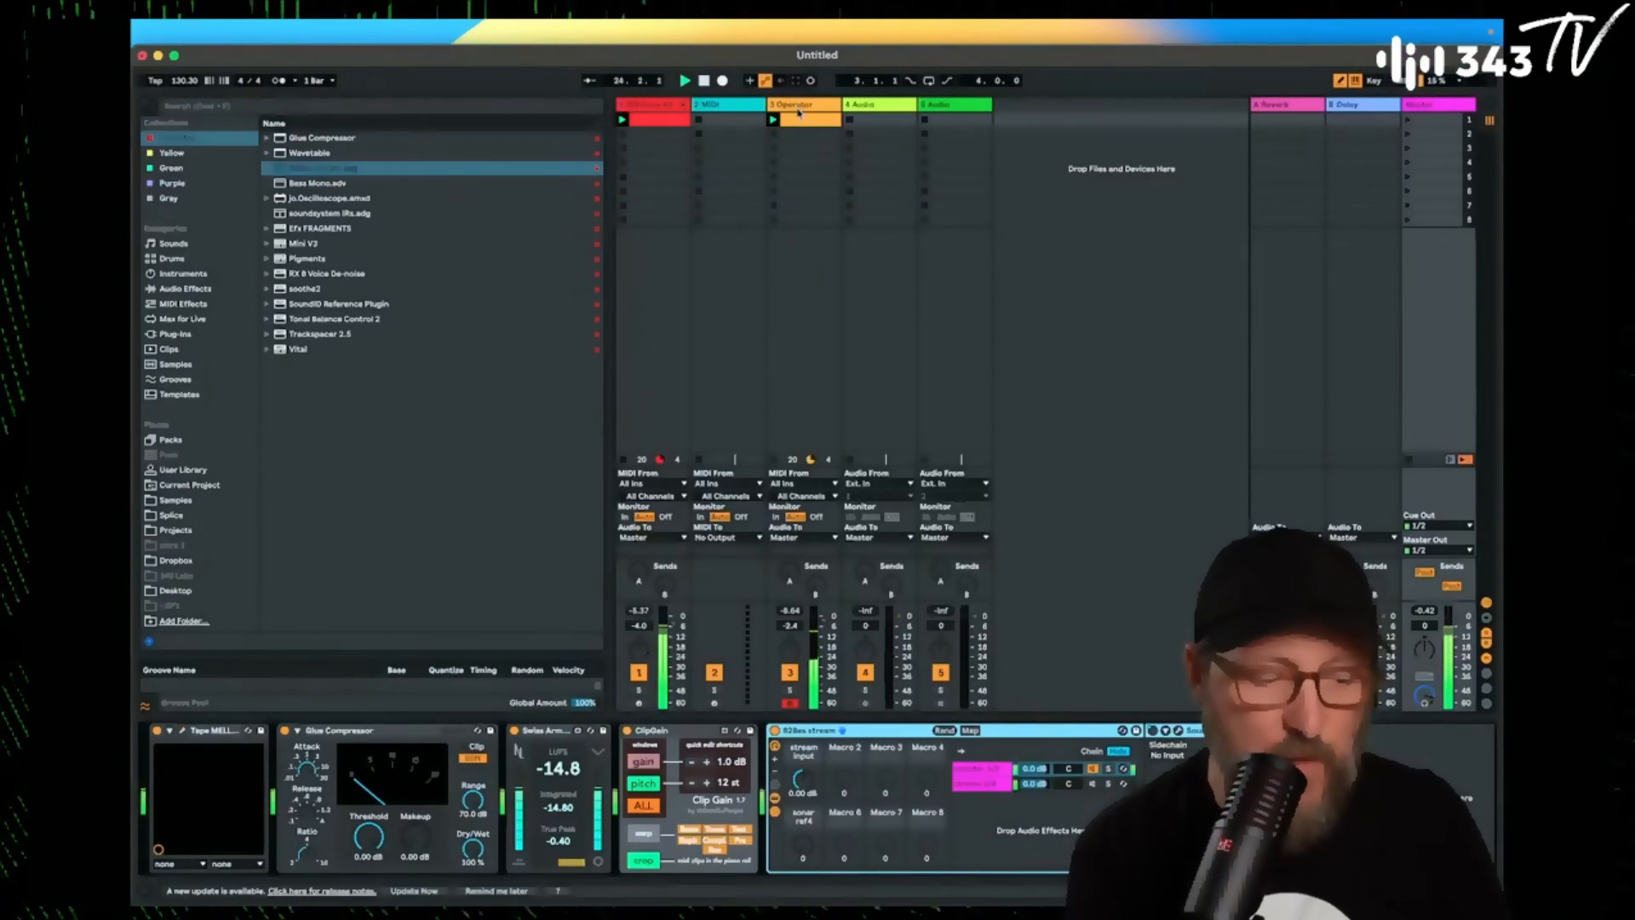
On the Operator track, set the level of Operator's third oscillator to -22 dB.
click(799, 112)
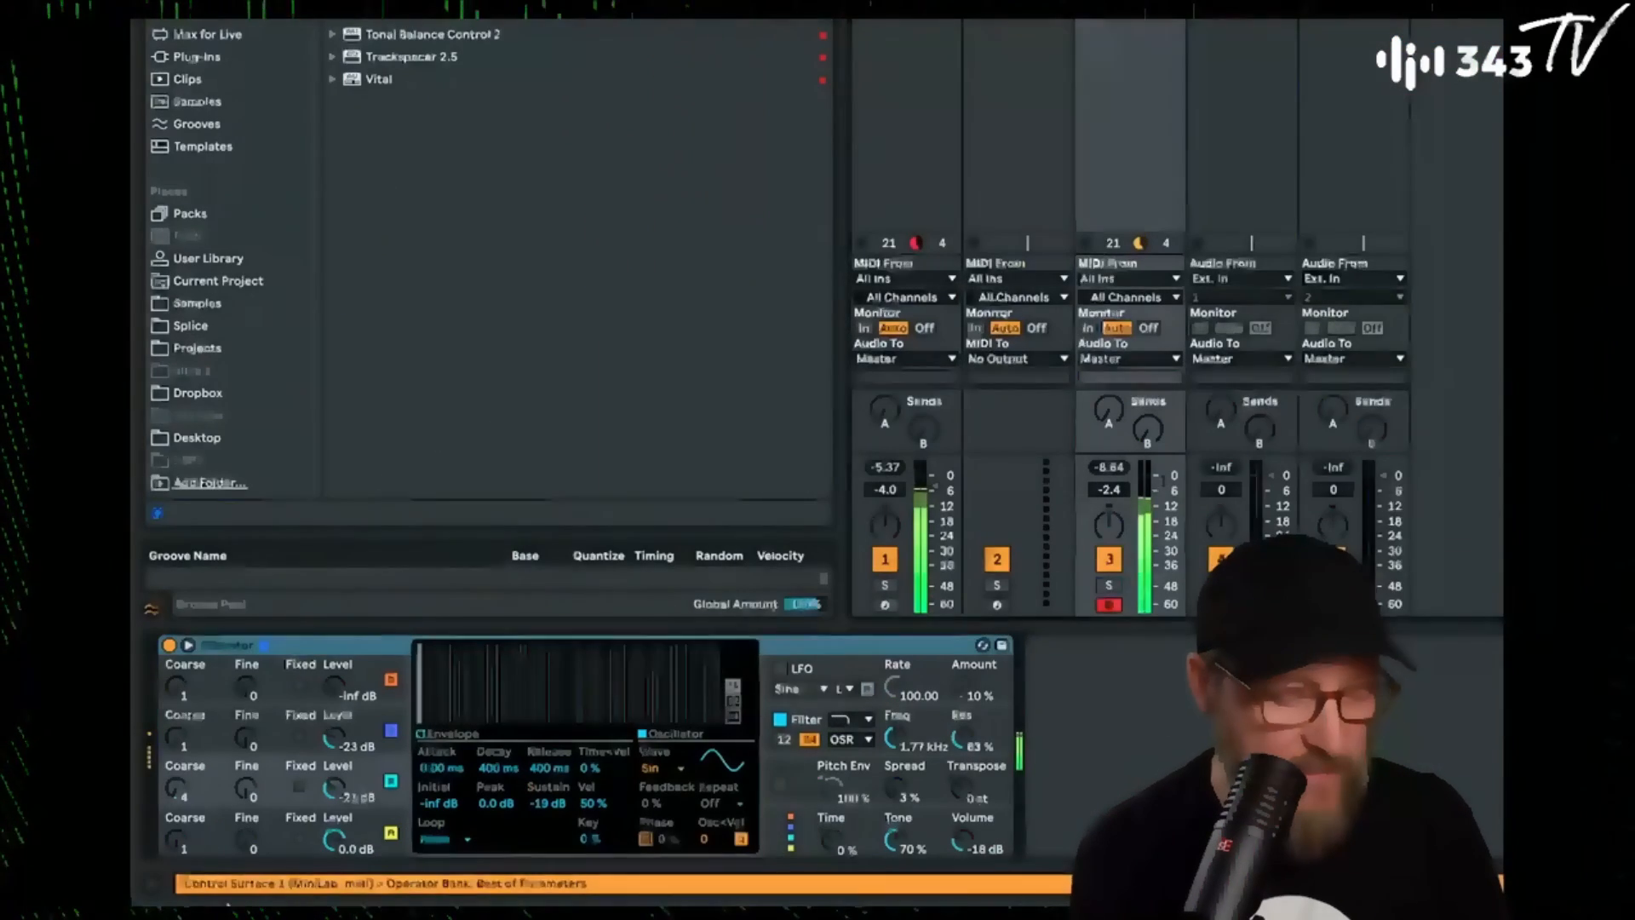
drag(326, 792, 326, 785)
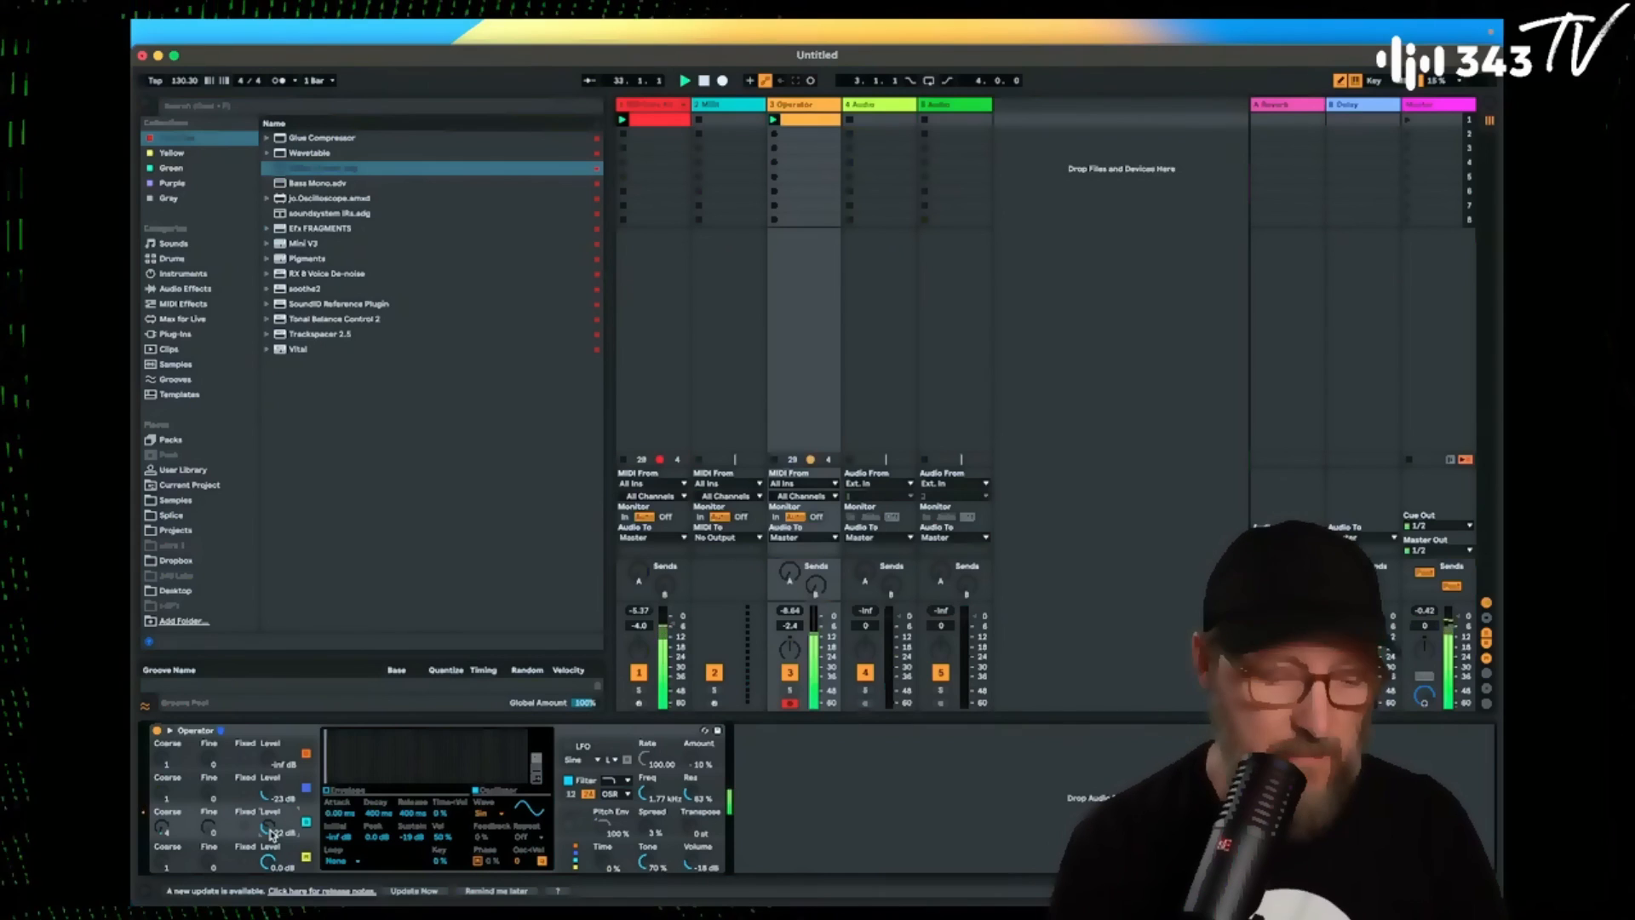
On the Delay return track, set the Delay's Feedback to 0% and enable the return's own send B.
click(1358, 107)
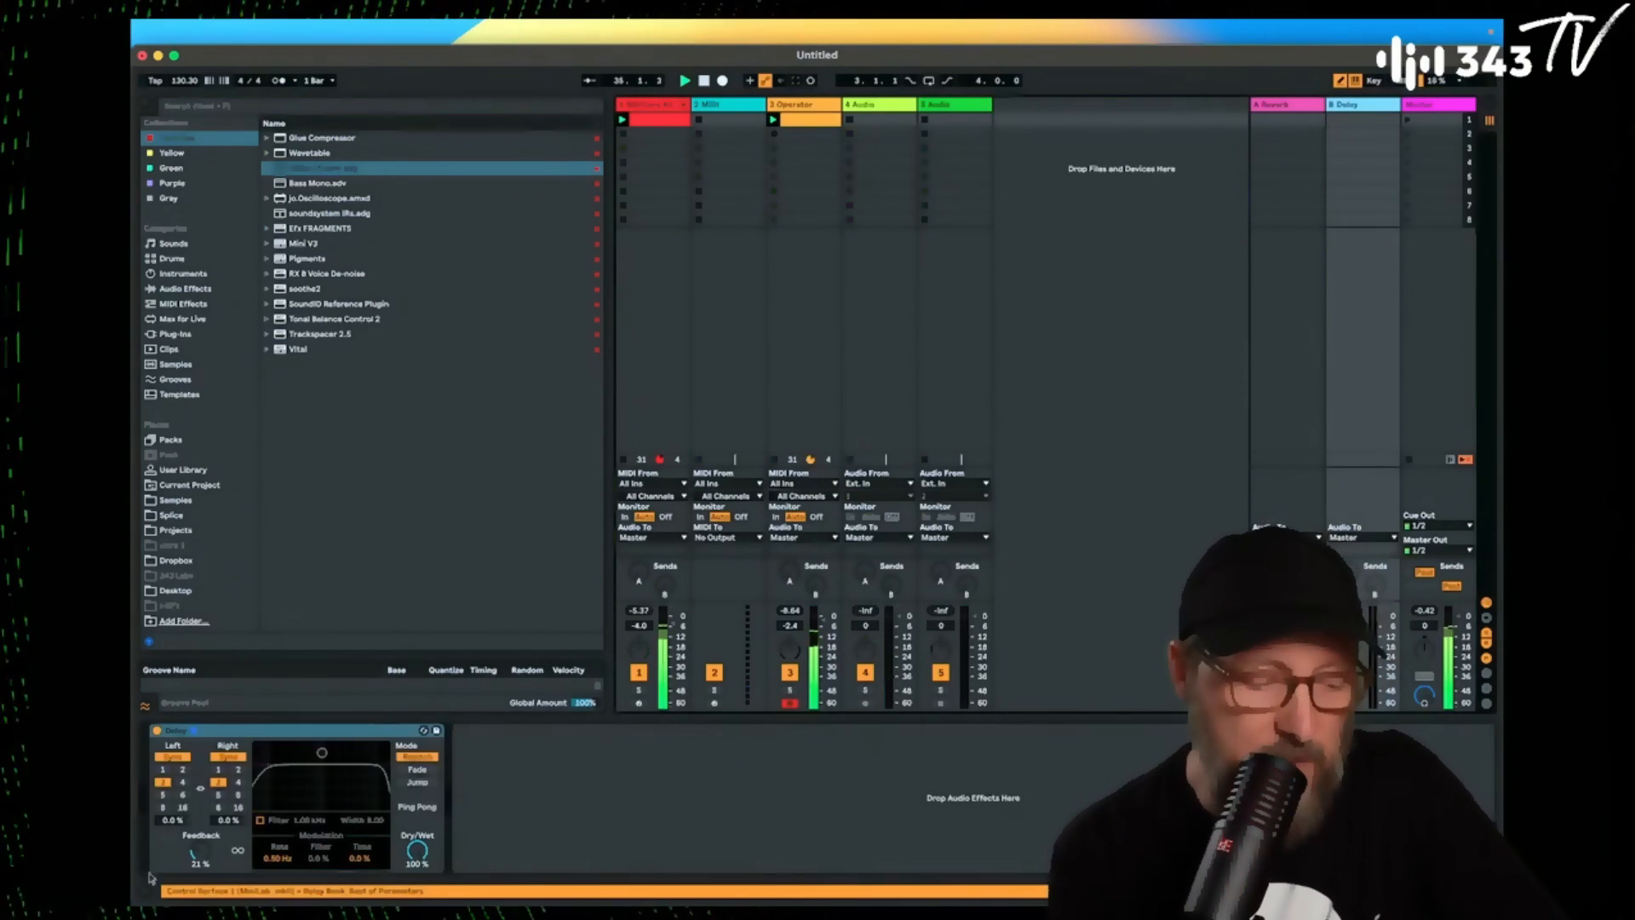
click(284, 734)
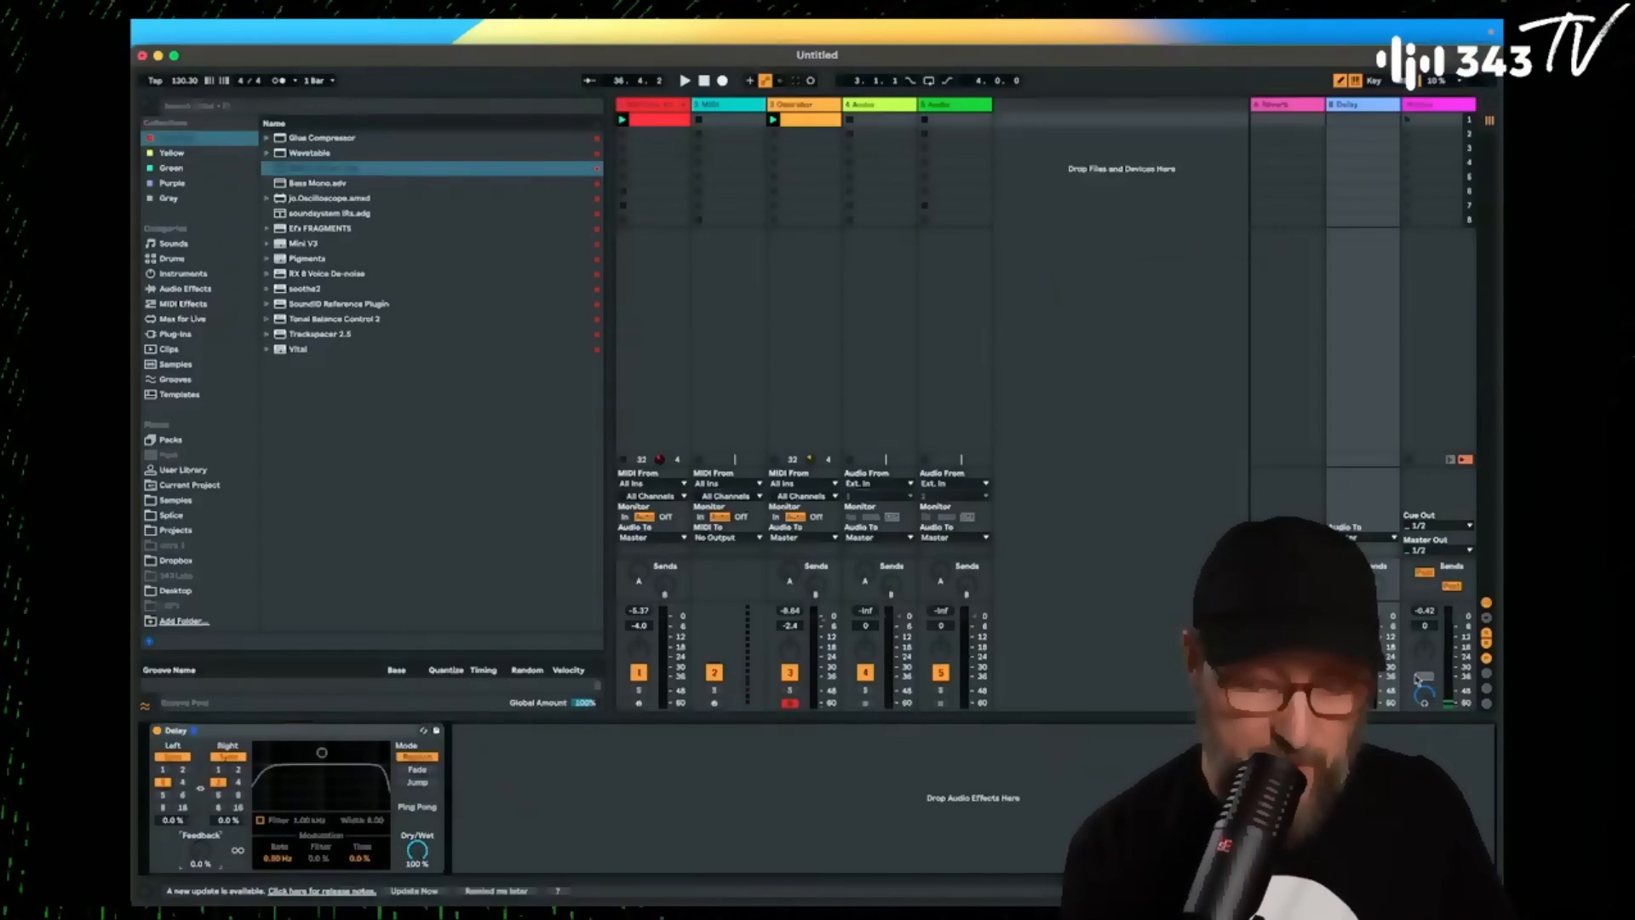
right_click(1380, 589)
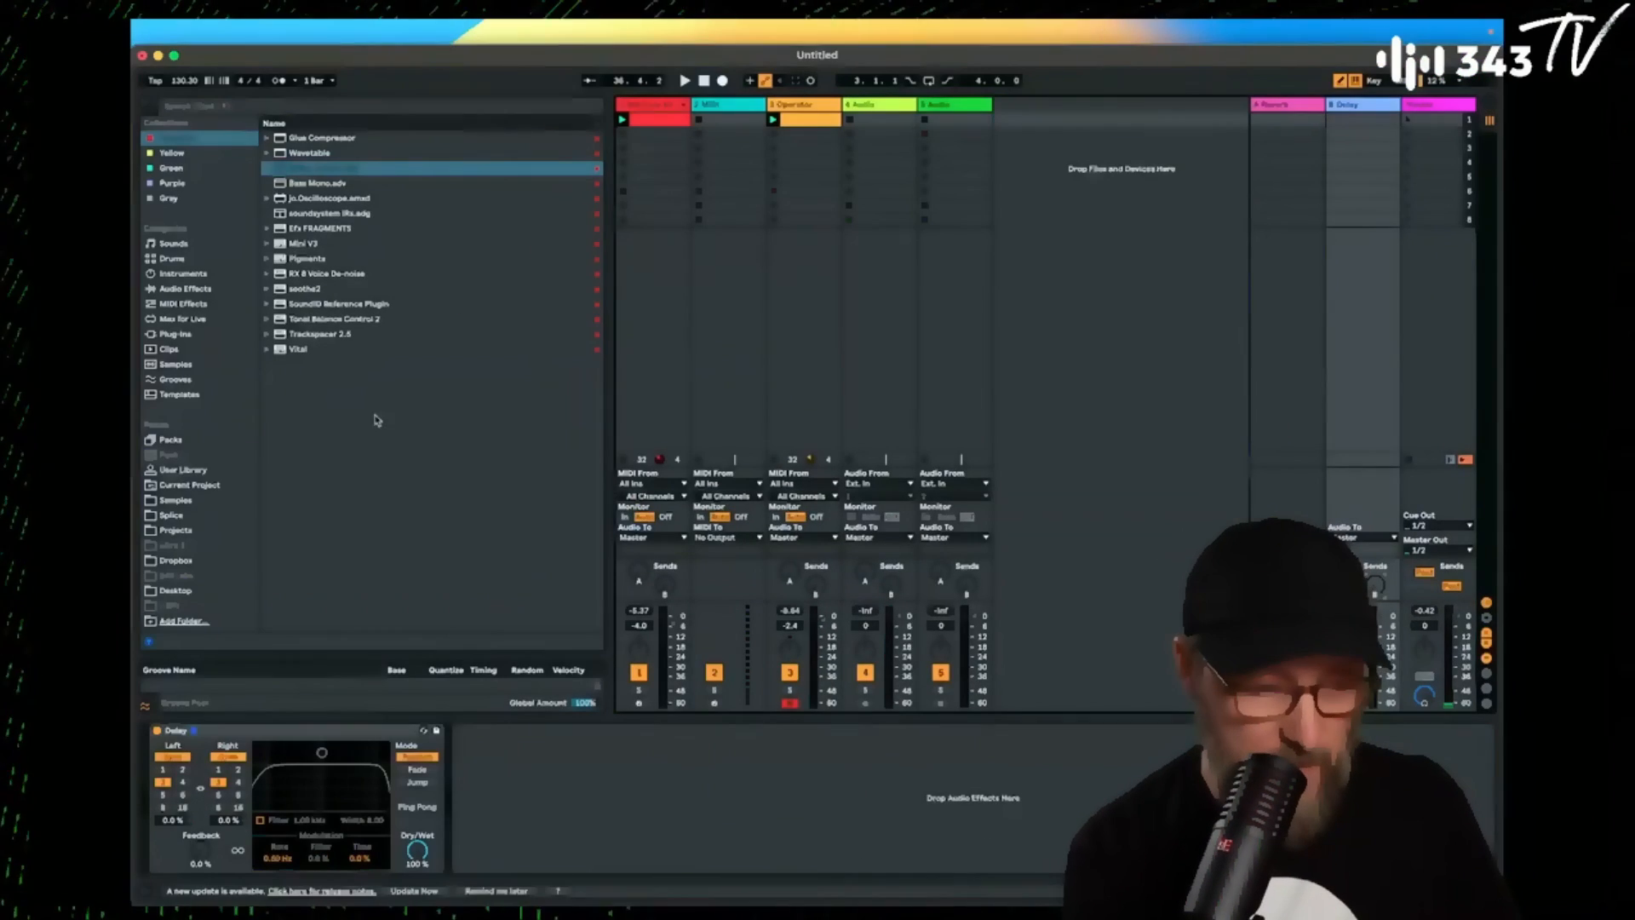
Find Saturator among the audio effects and add it after Delay on the Delay return track.
click(178, 291)
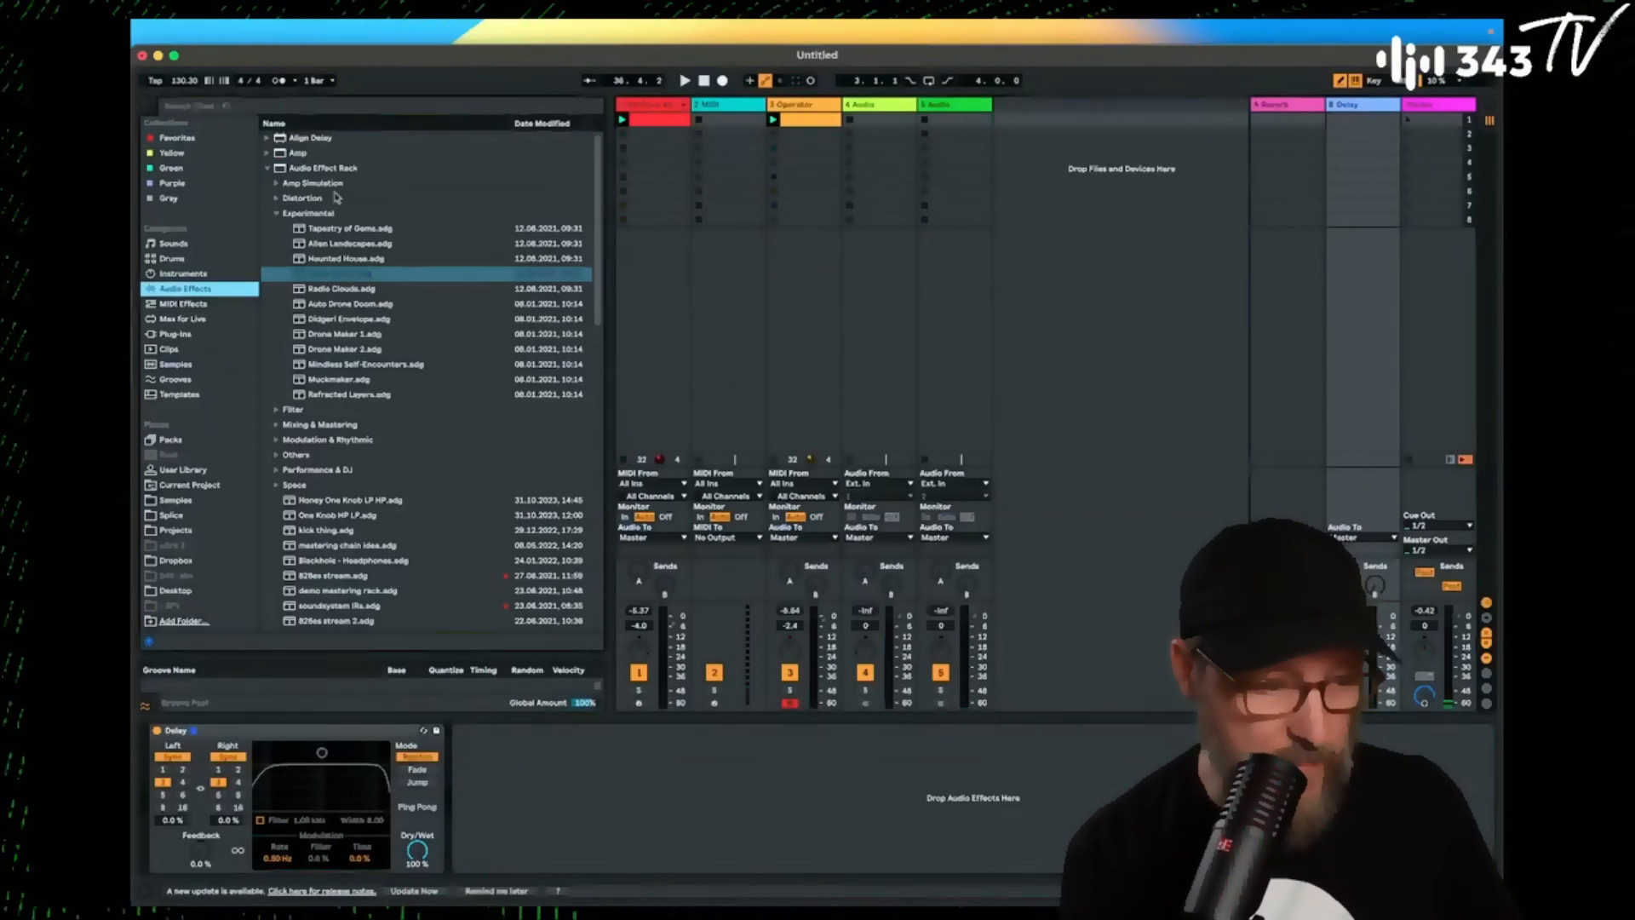
click(305, 170)
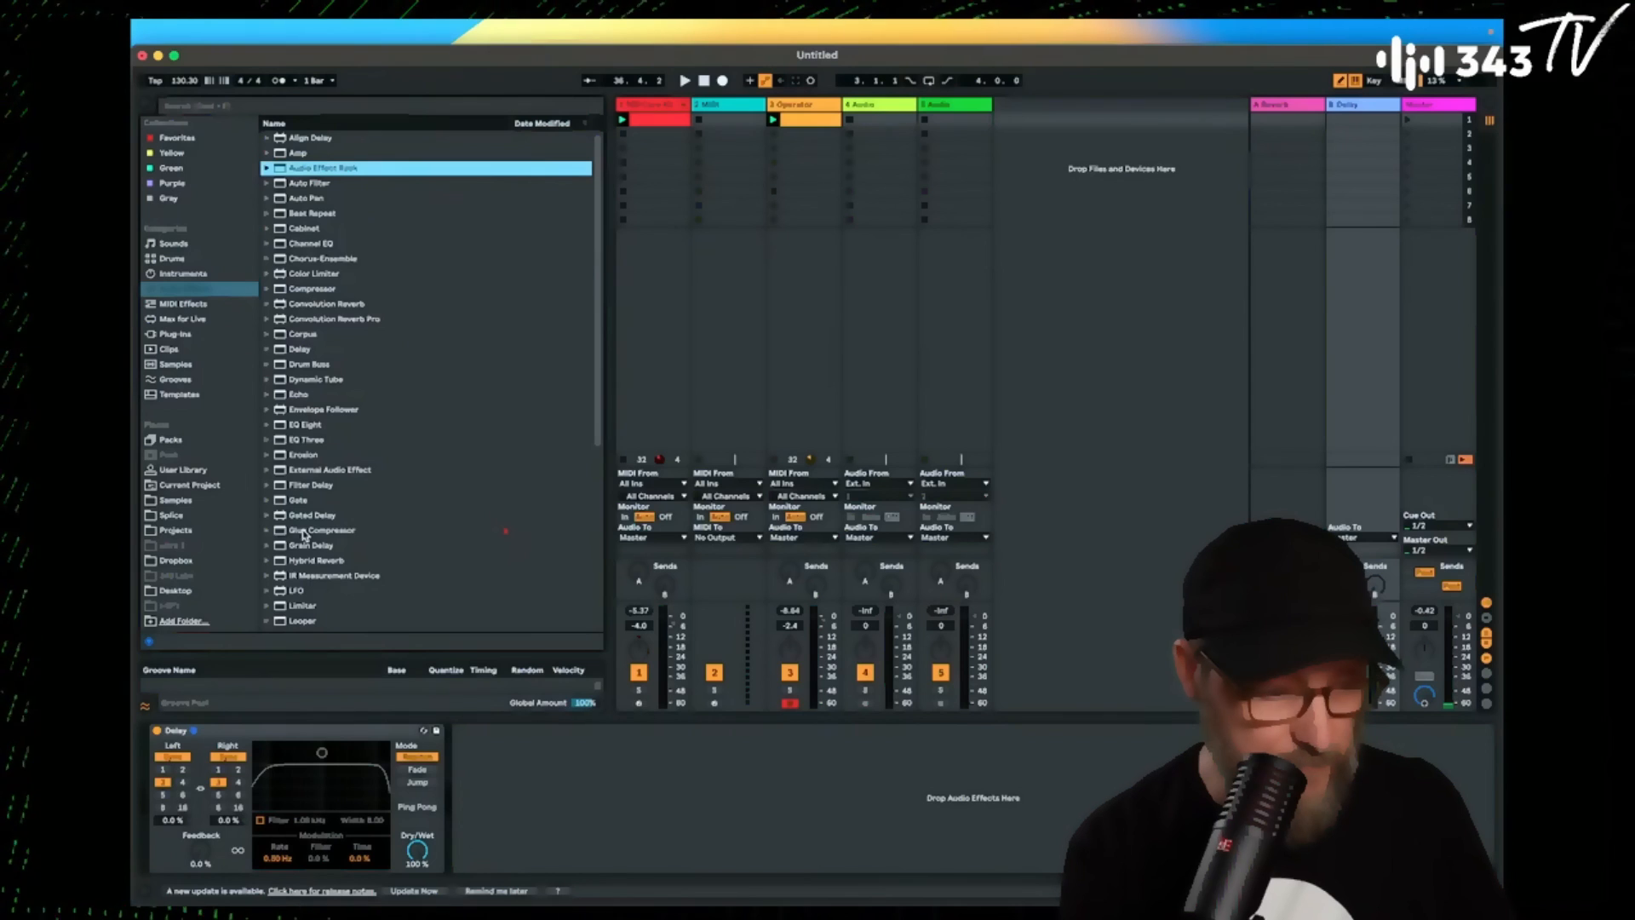
scroll(304, 535, down, 6)
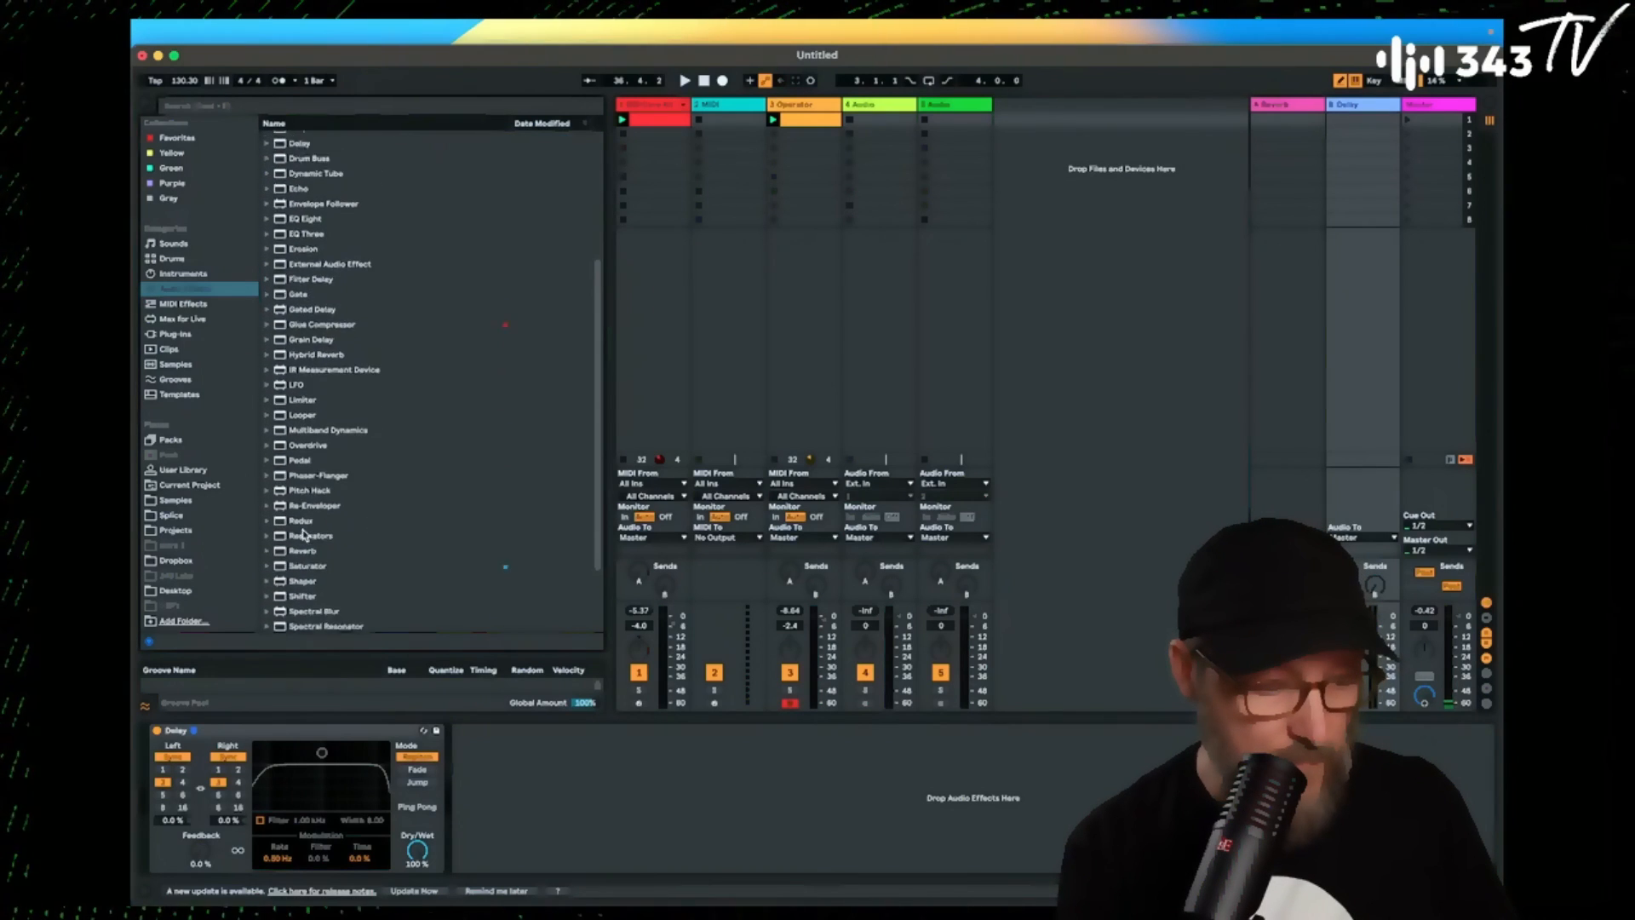
scroll(304, 535, down, 1)
drag(285, 515, 523, 822)
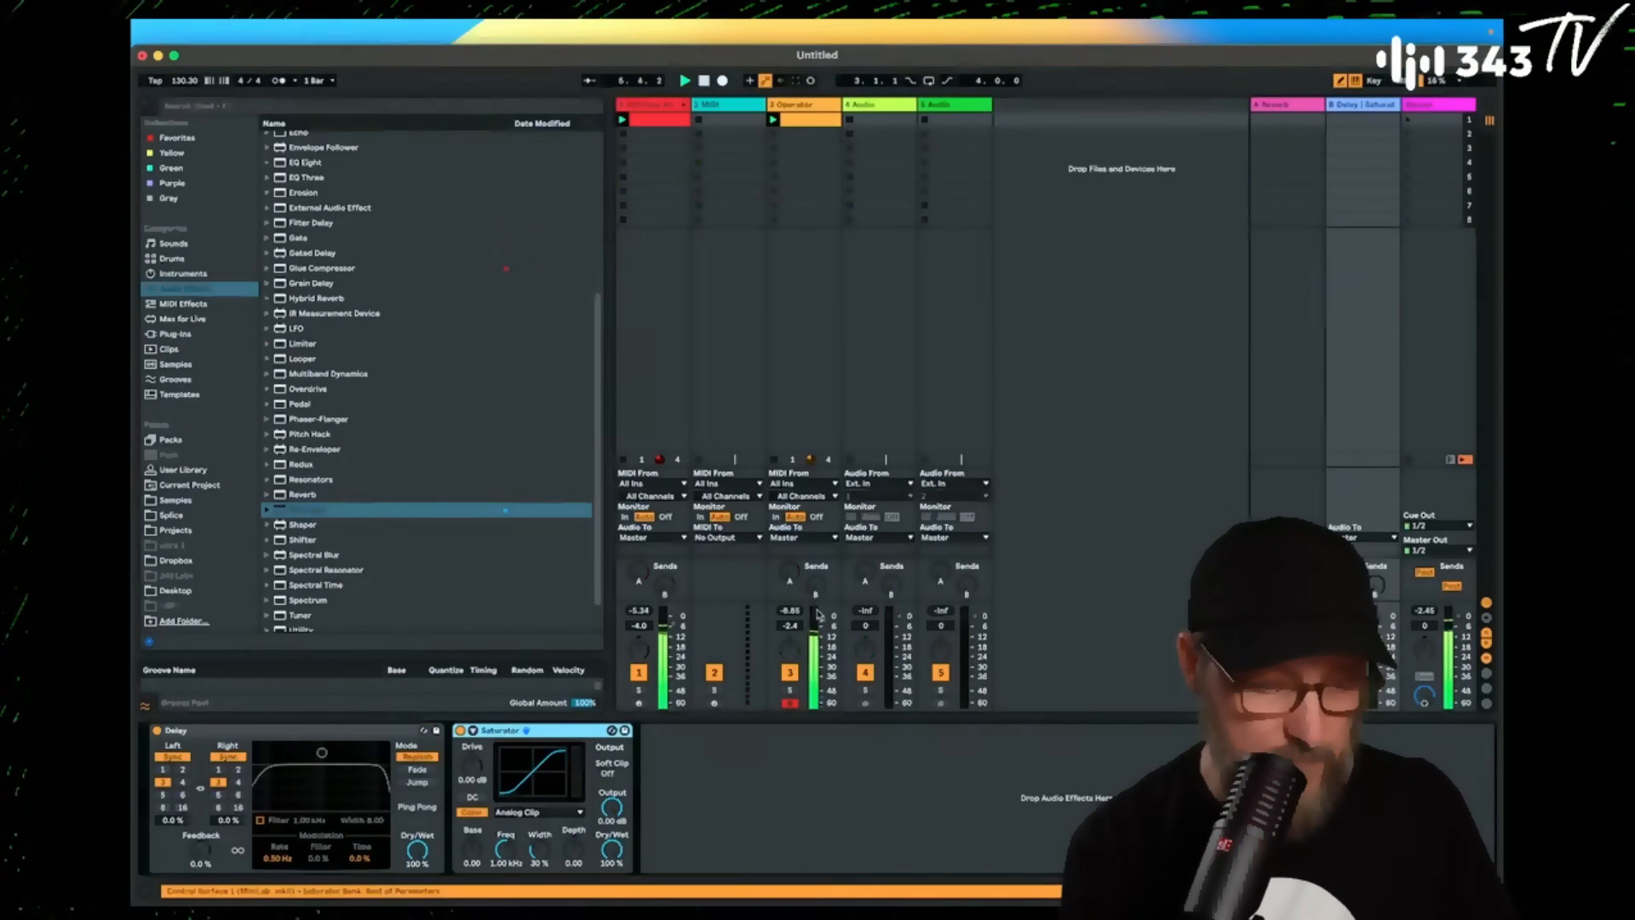
Raise the Operator track's send B, and switch on the Delay's filter at 646 Hz with Width 3.41.
click(816, 590)
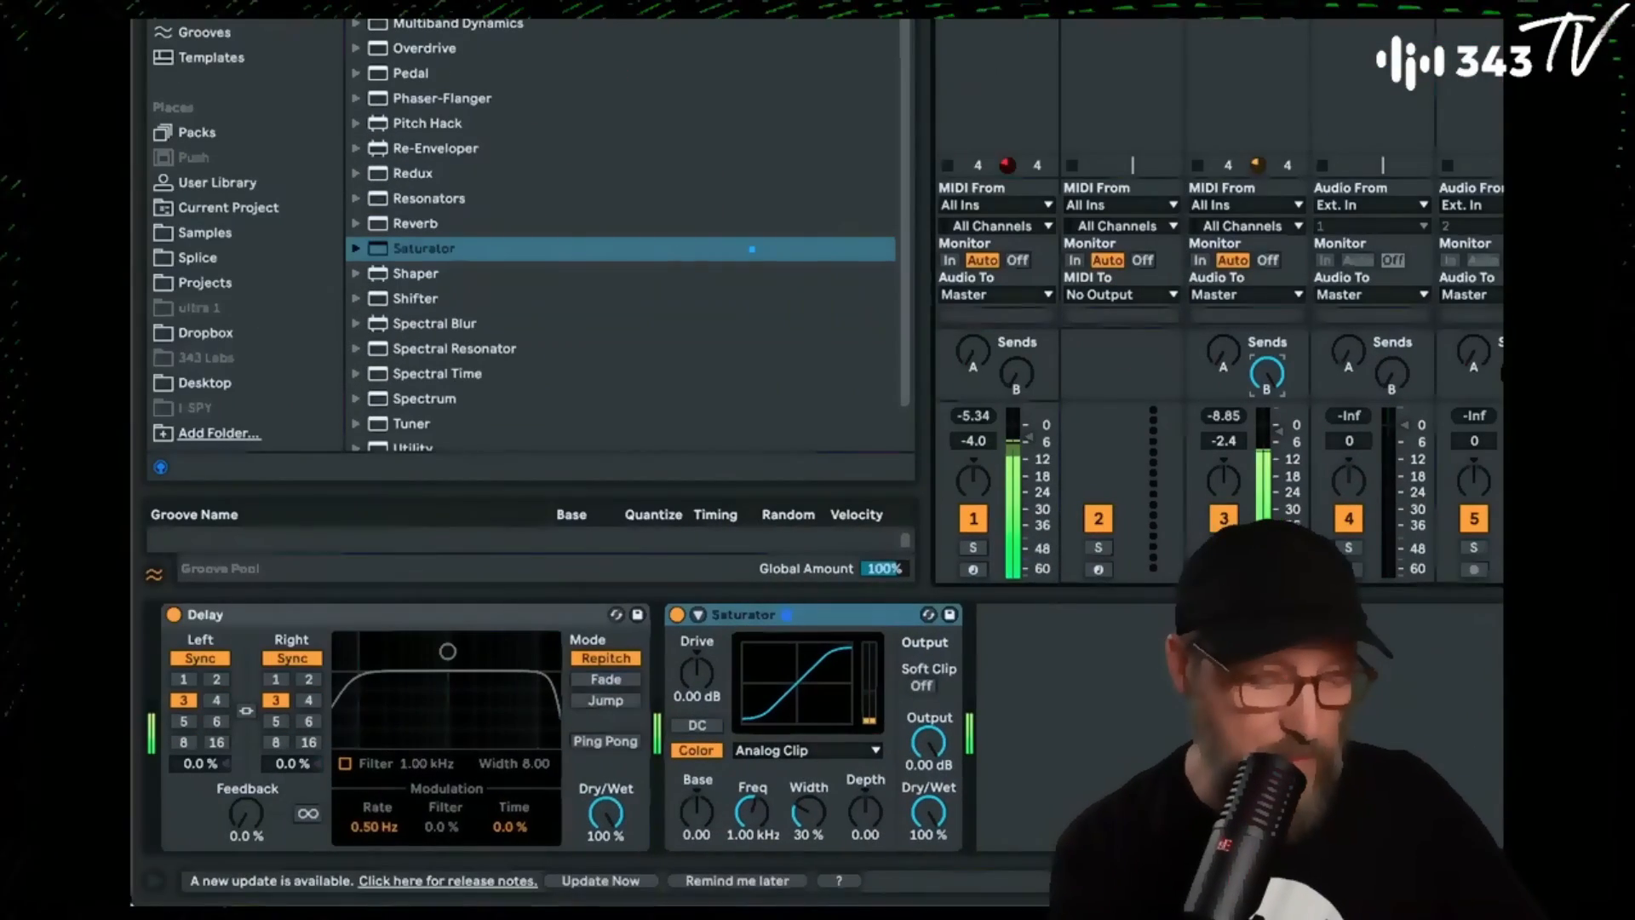
drag(447, 651, 450, 713)
click(345, 763)
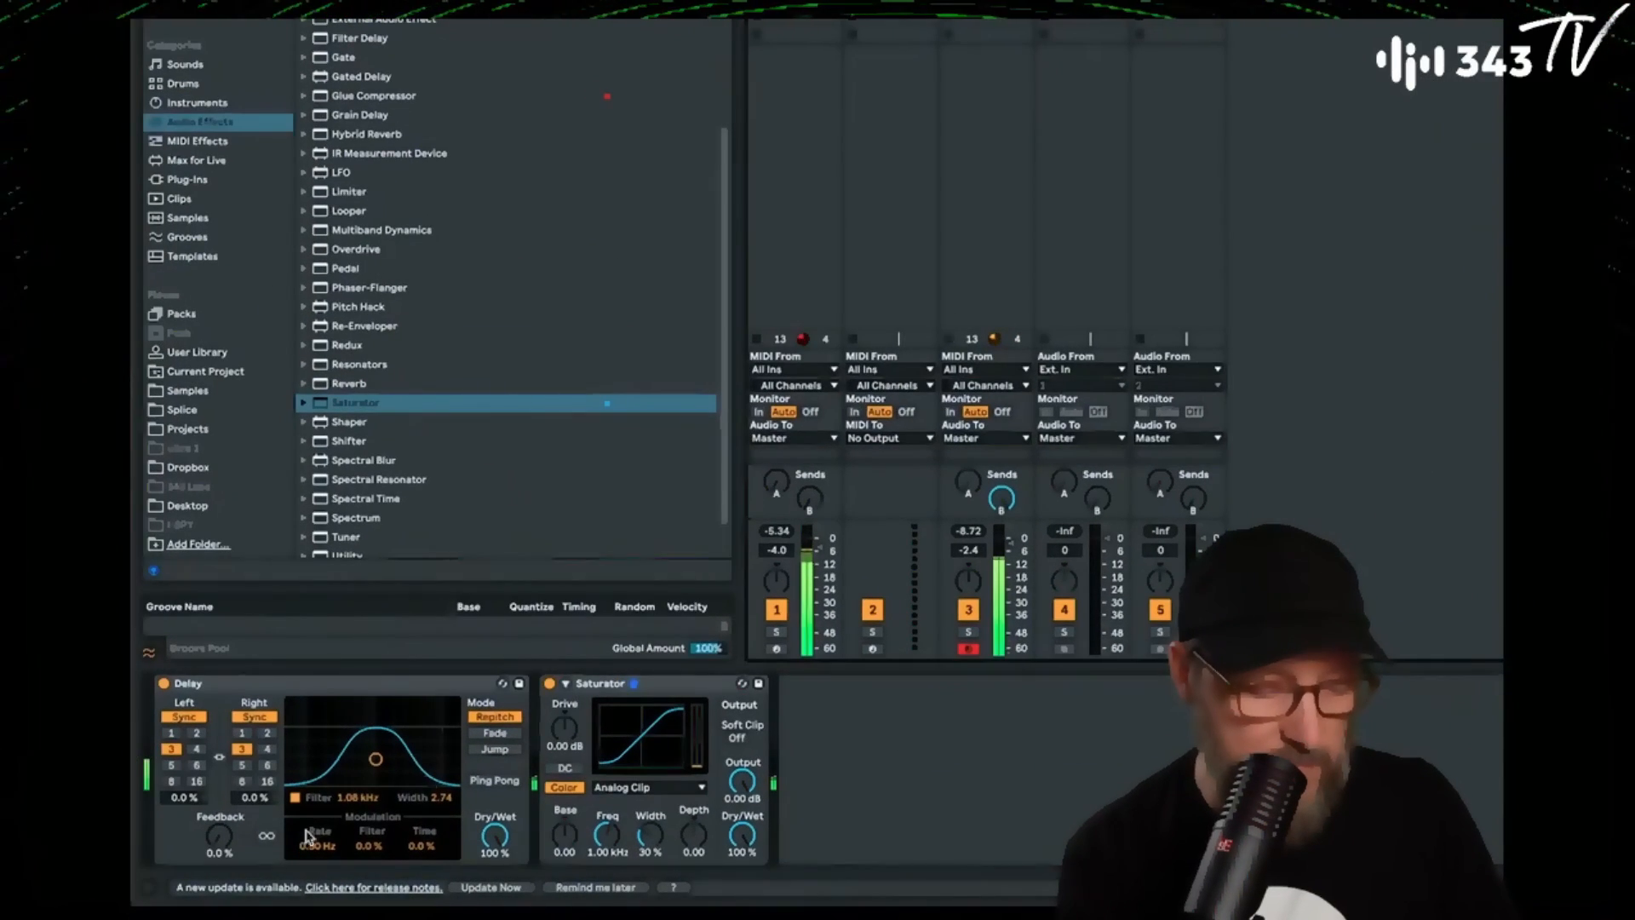
drag(375, 758, 362, 752)
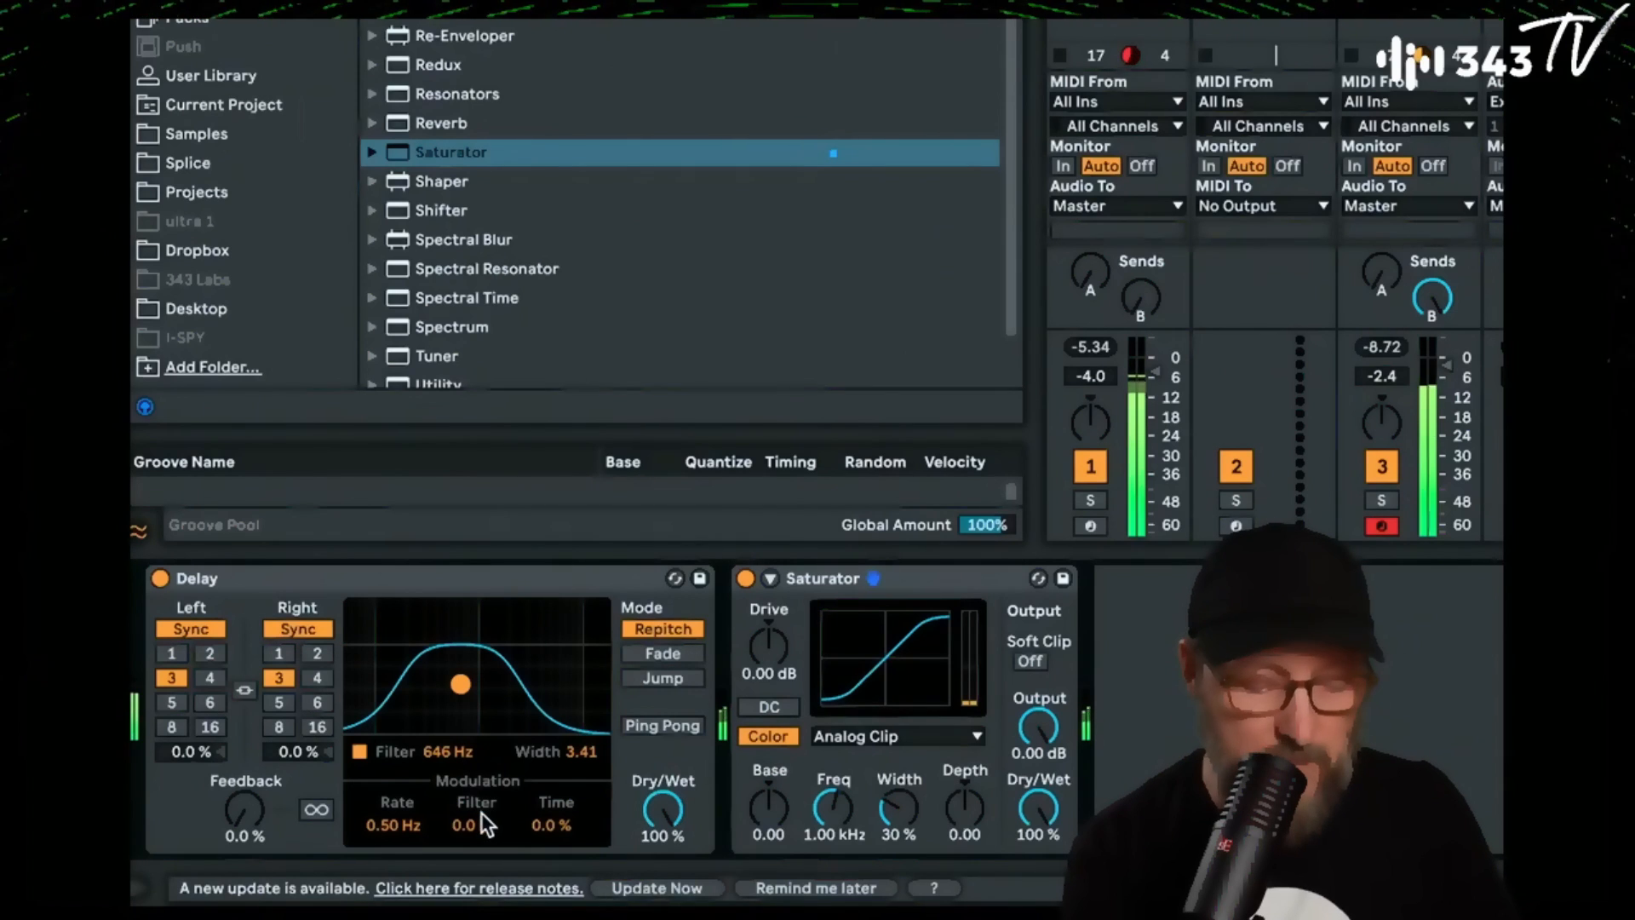
Set the Saturator's Drive to 1 dB and move the Delay's filter to 373 Hz with Width 3.07.
drag(781, 647, 782, 646)
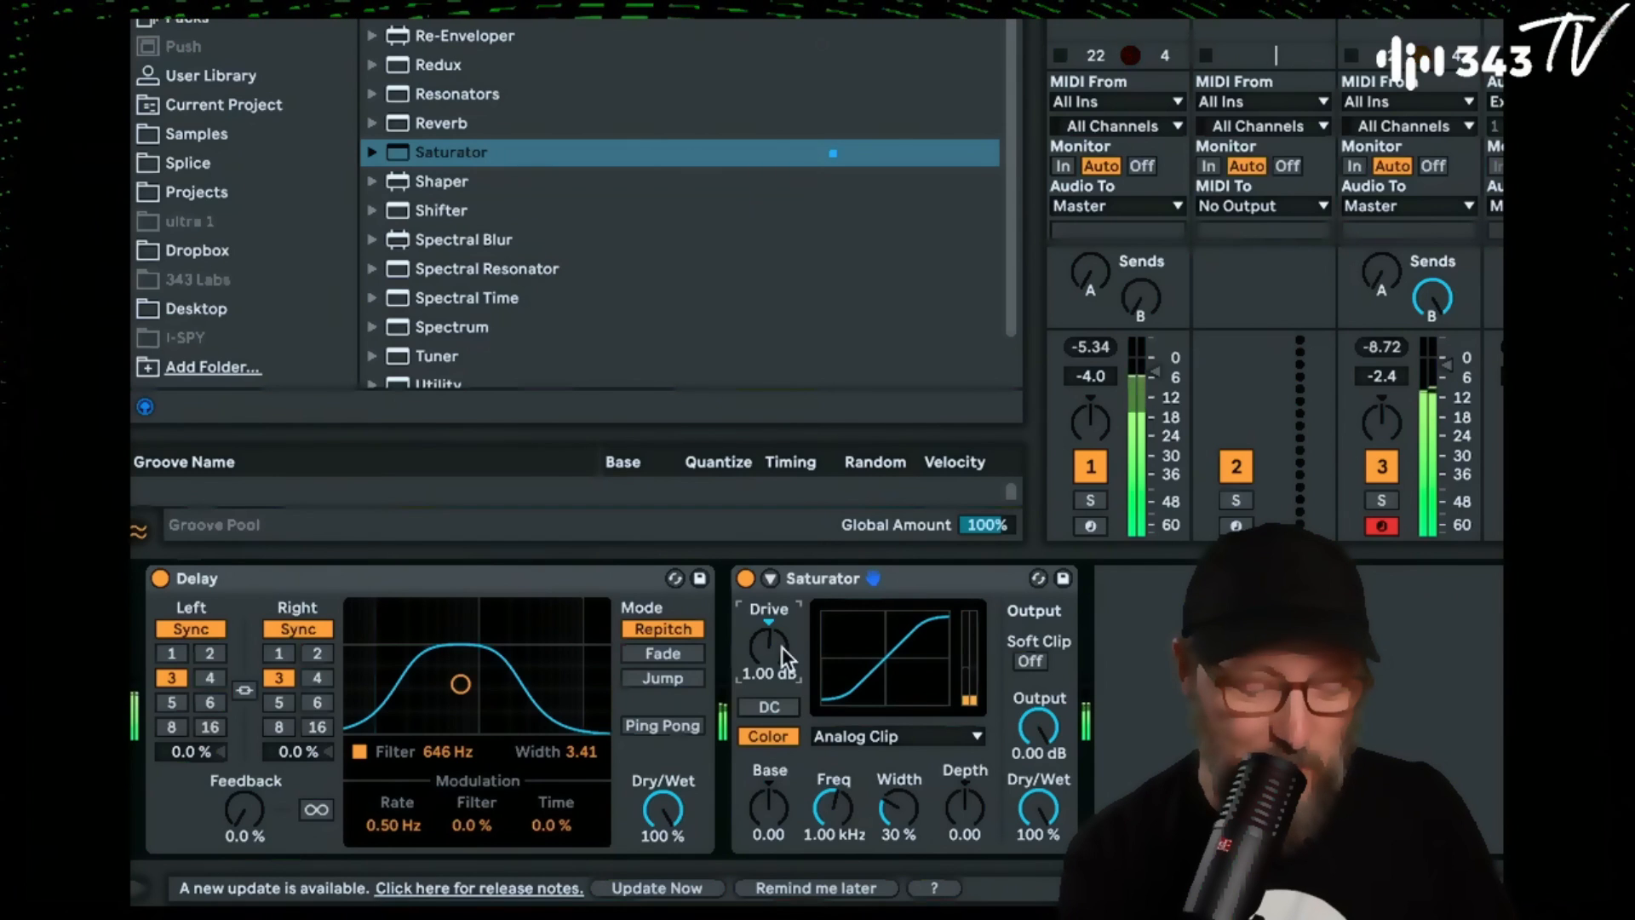
drag(460, 683, 438, 688)
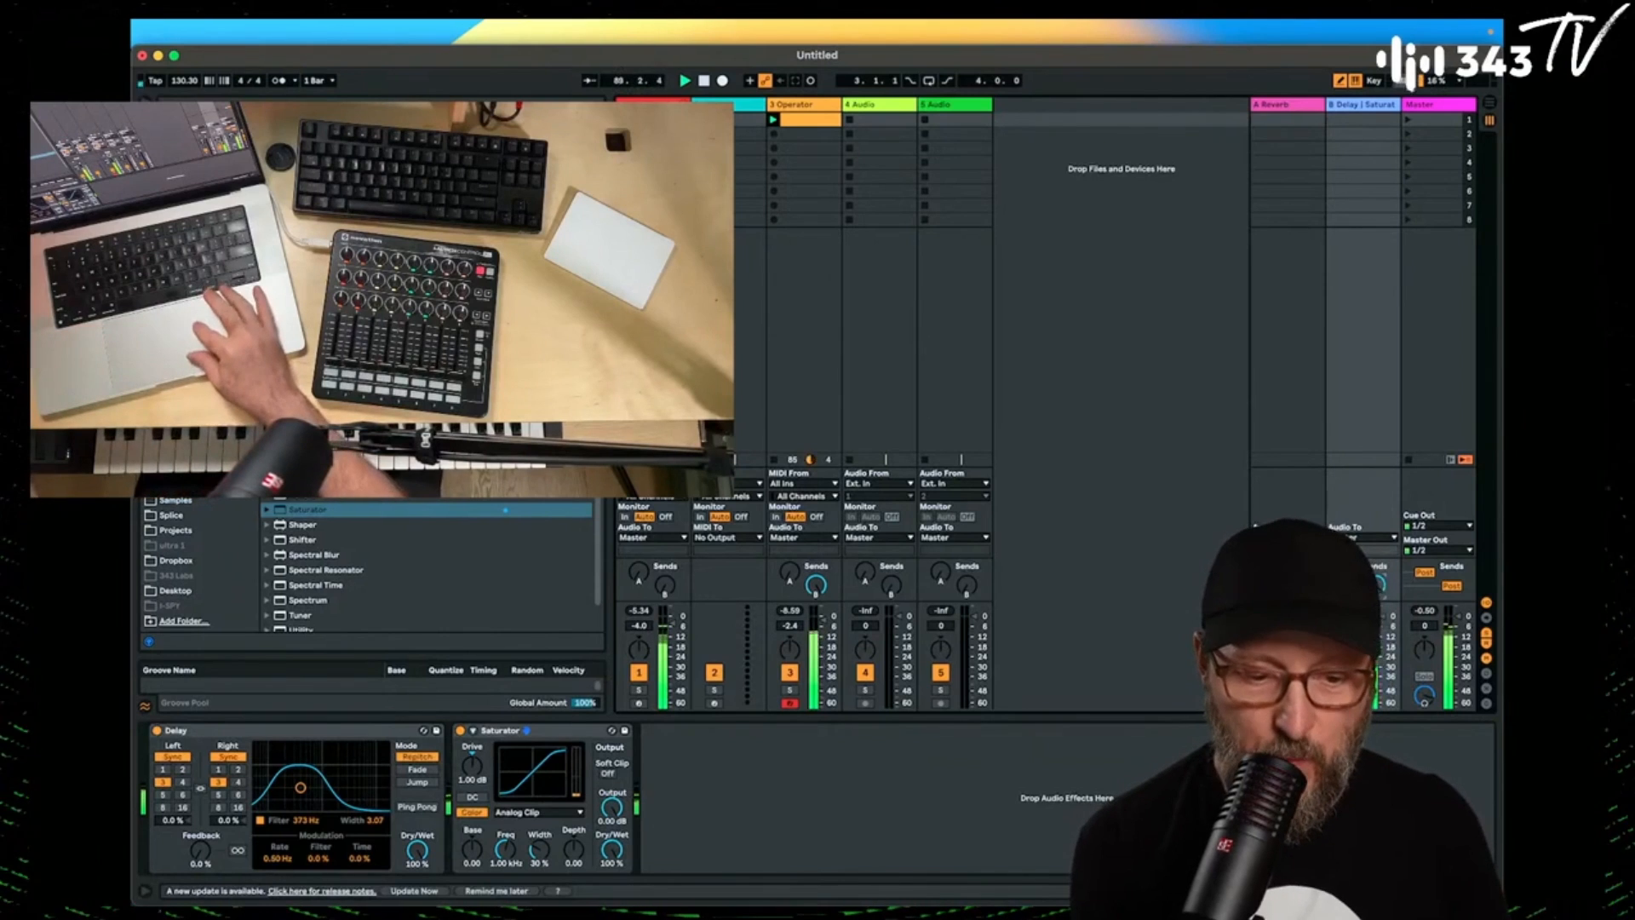
MIDI-map the Delay return's own send B to a knob on the hardware controller.
key(super+m)
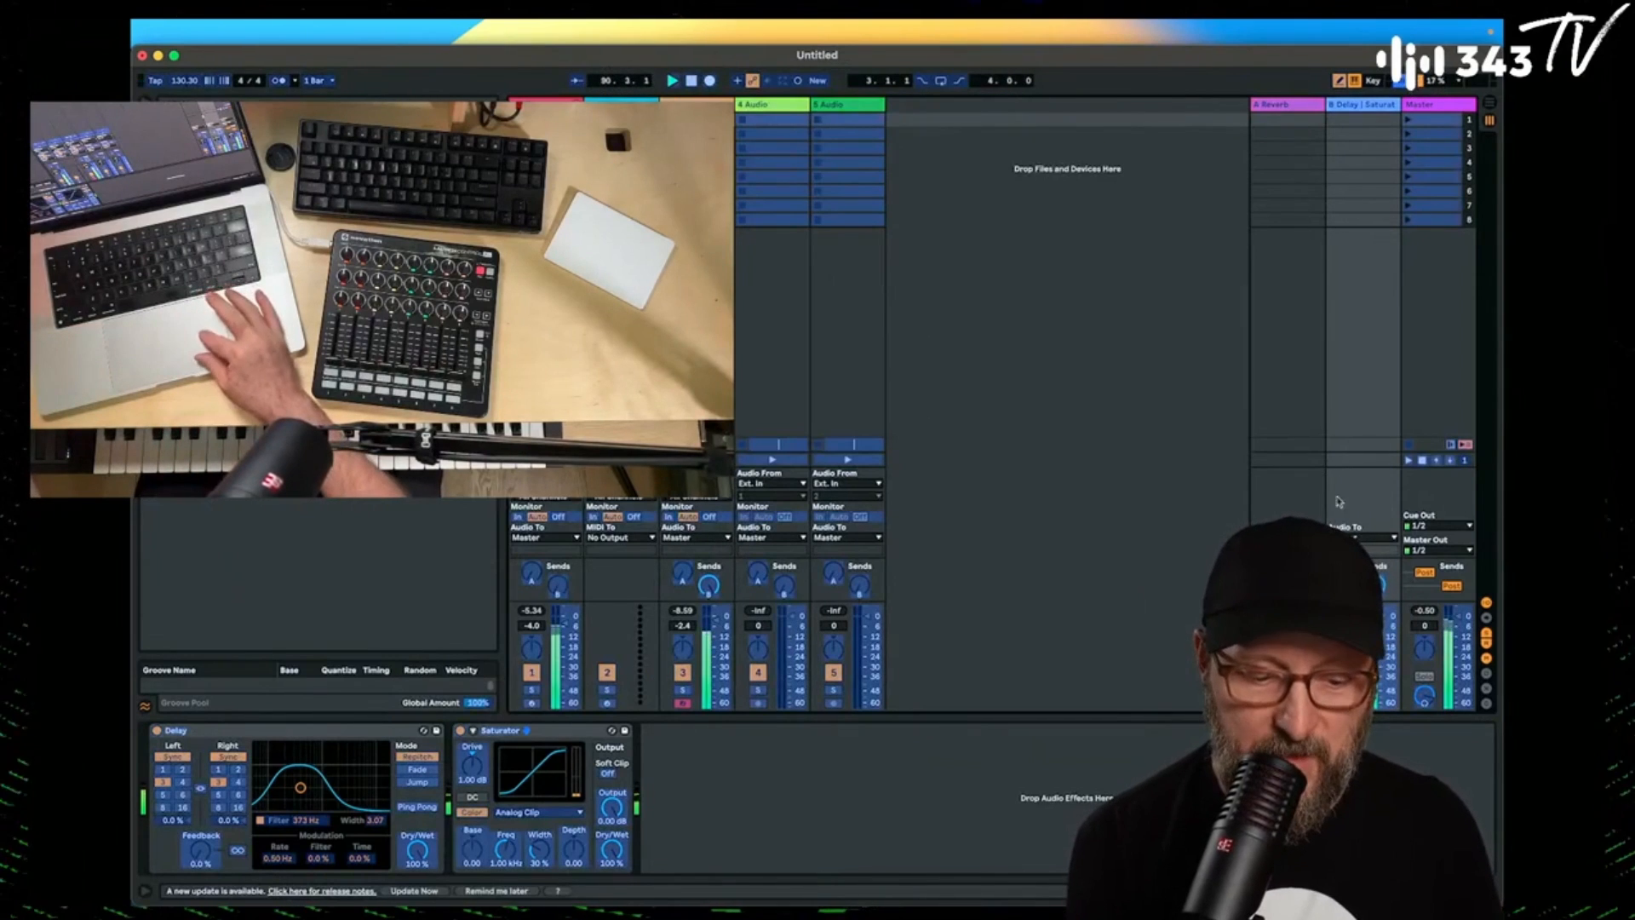
click(1376, 585)
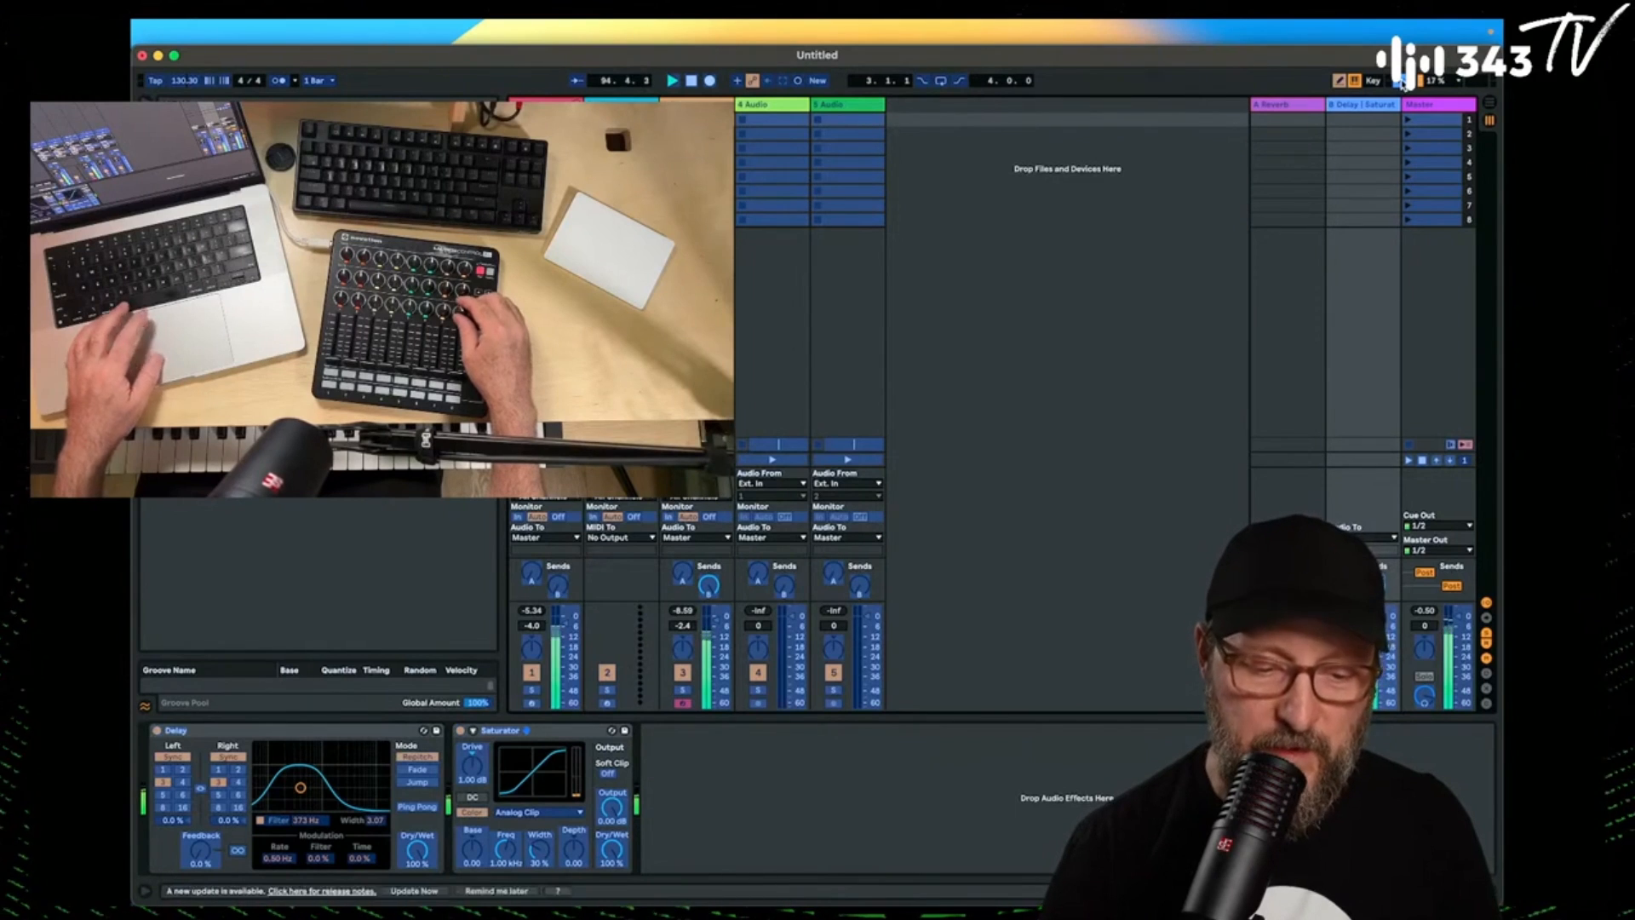
click(1399, 81)
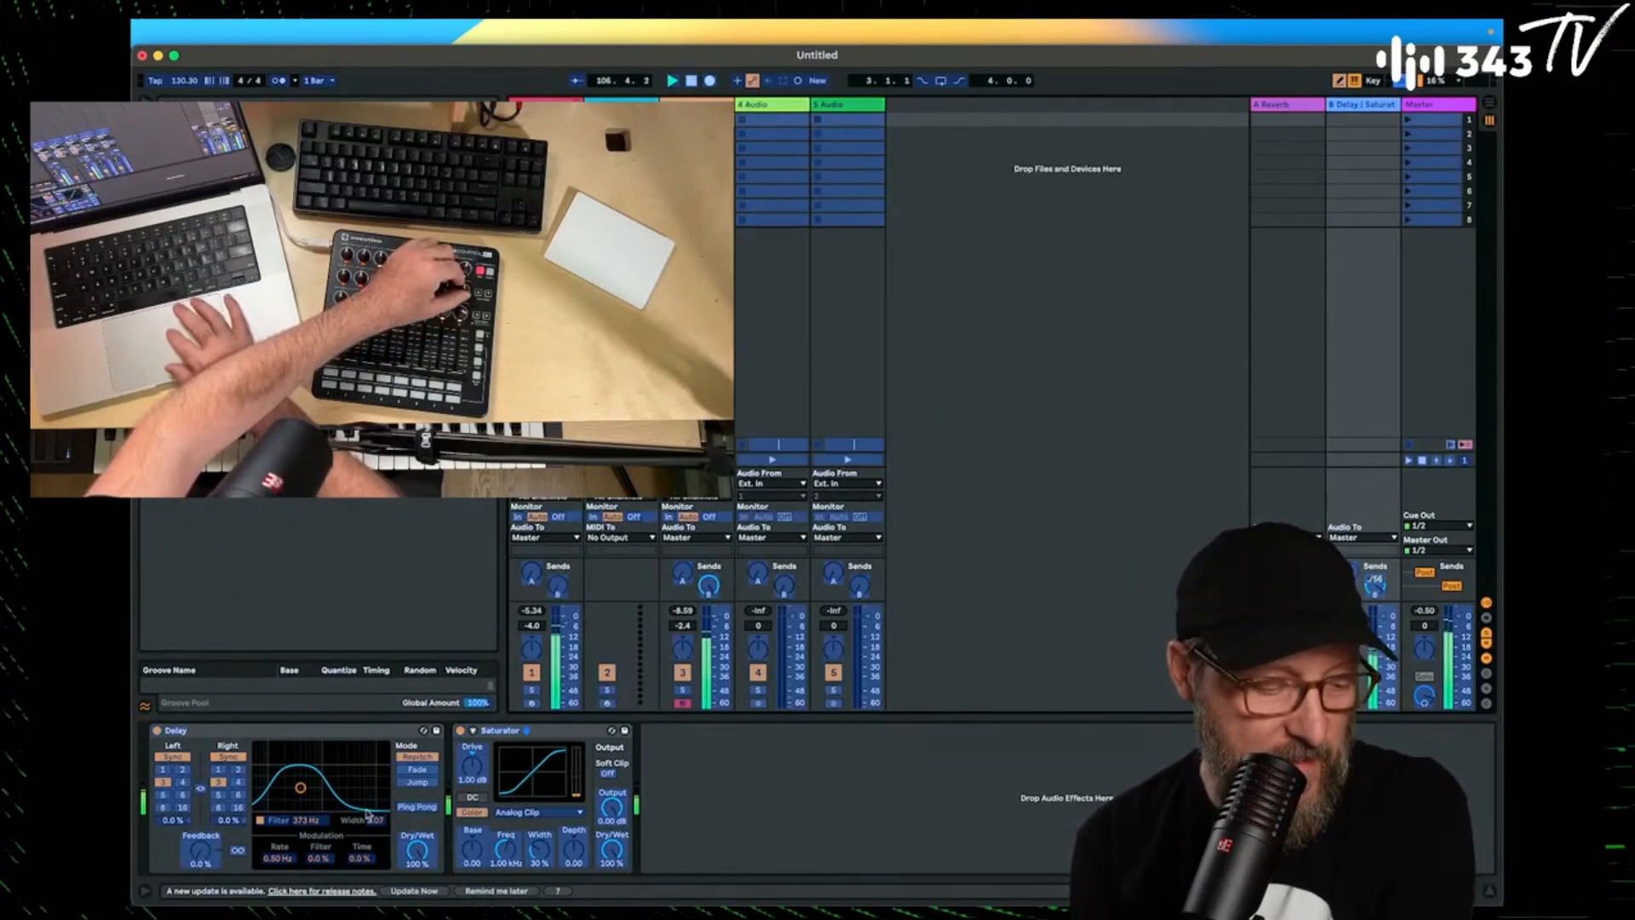
MIDI-map the Delay's filter frequency and filter Width to separate knobs on the hardware controller.
click(303, 820)
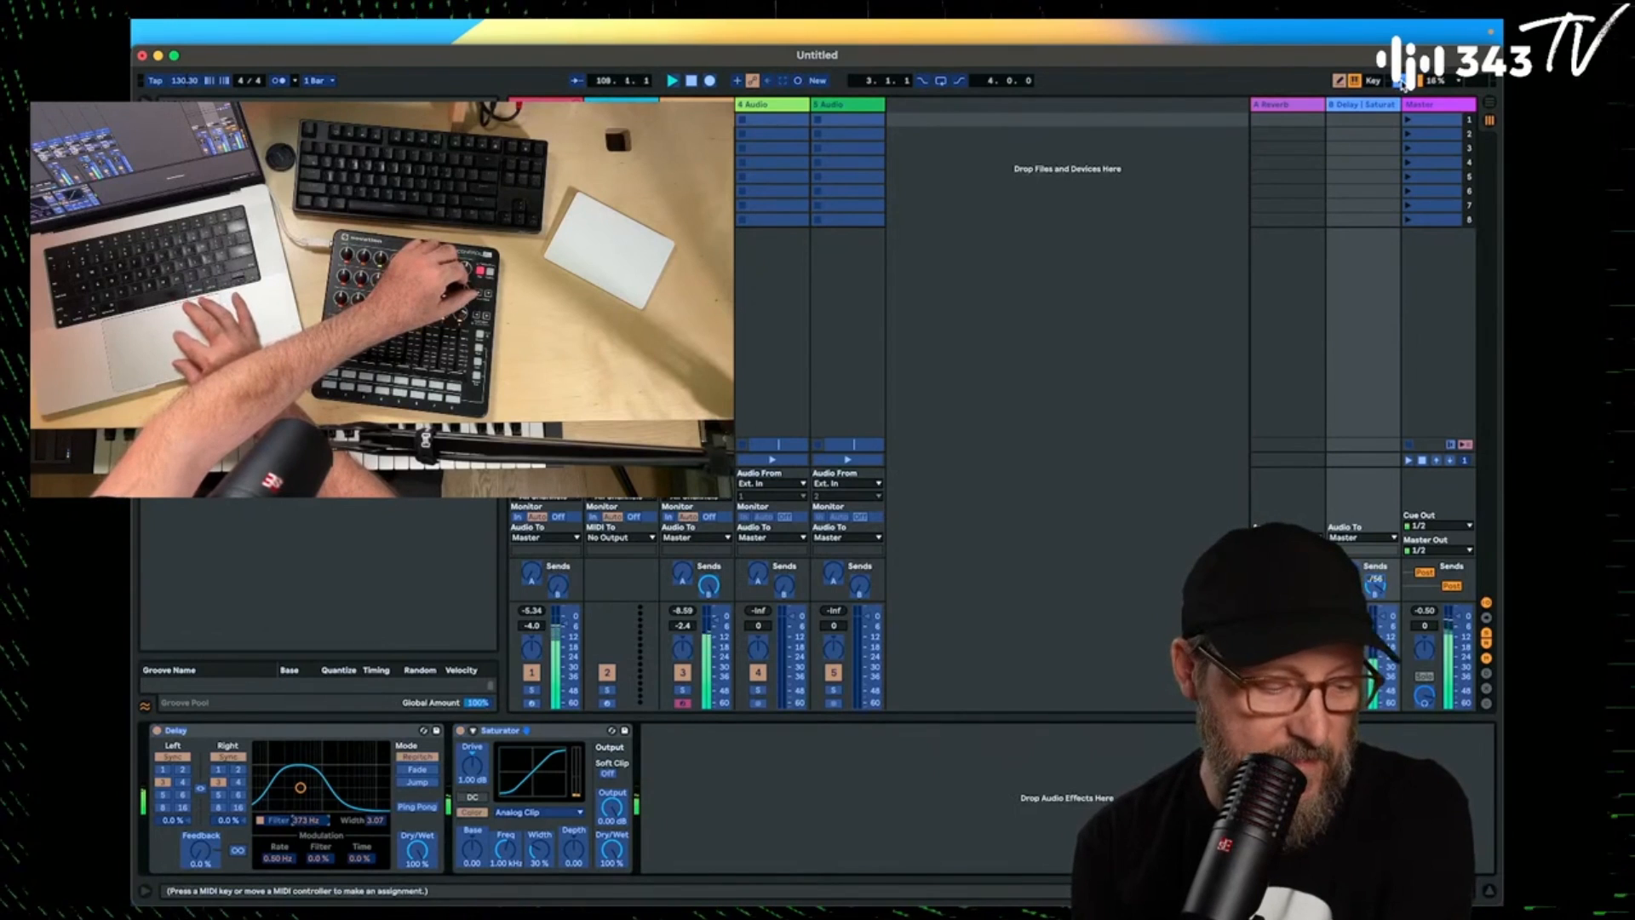
click(1400, 81)
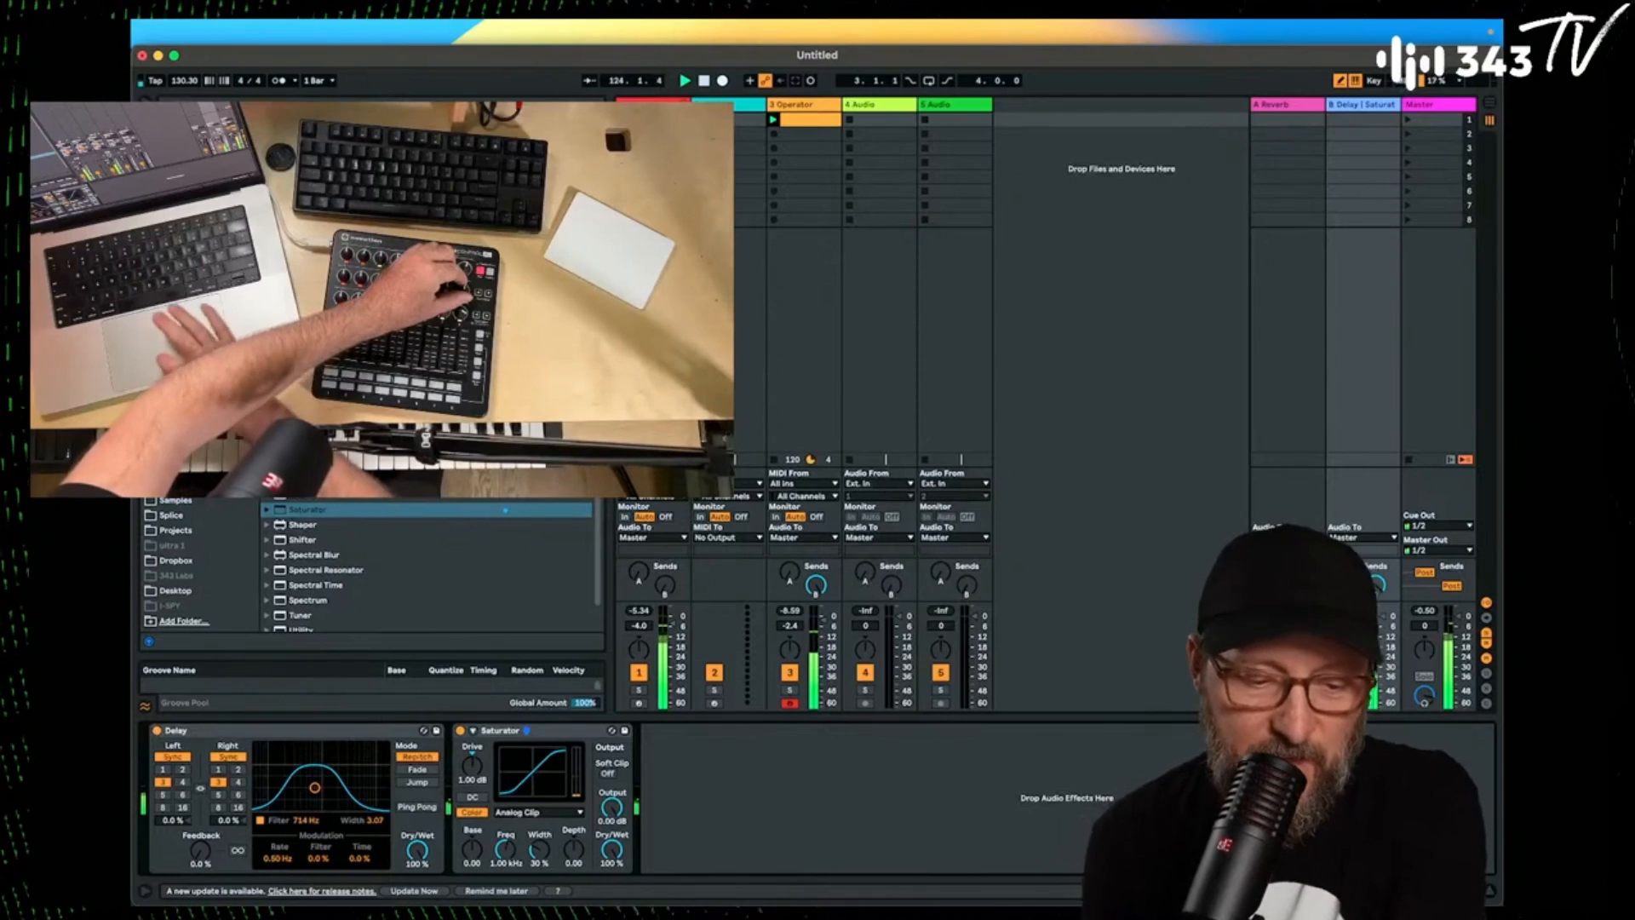
click(1403, 83)
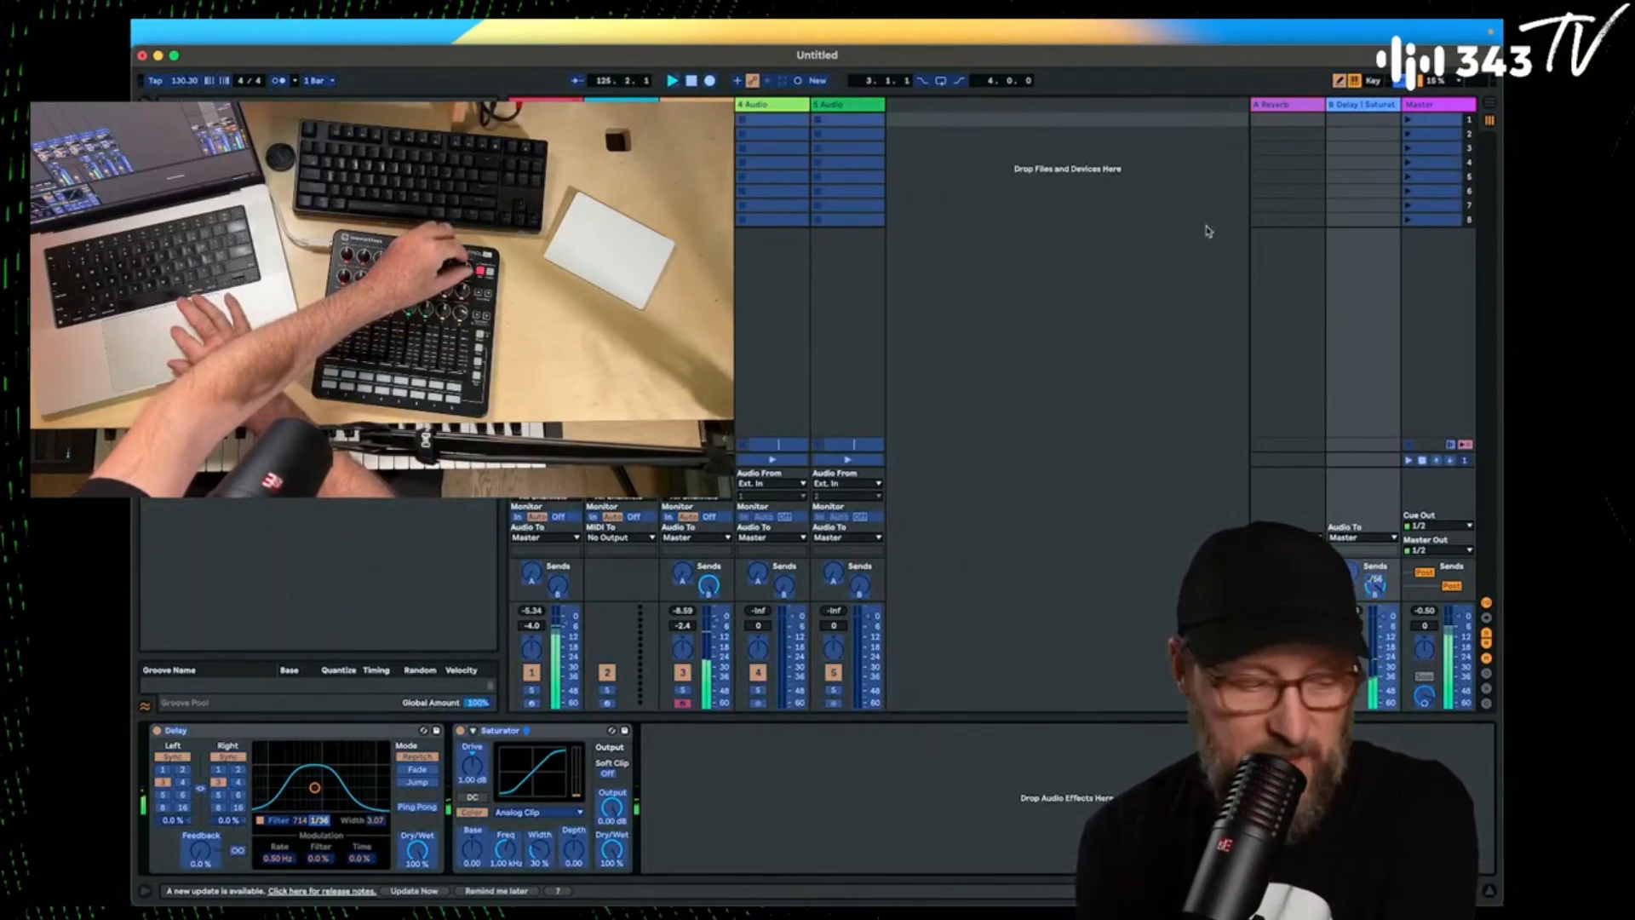
click(374, 822)
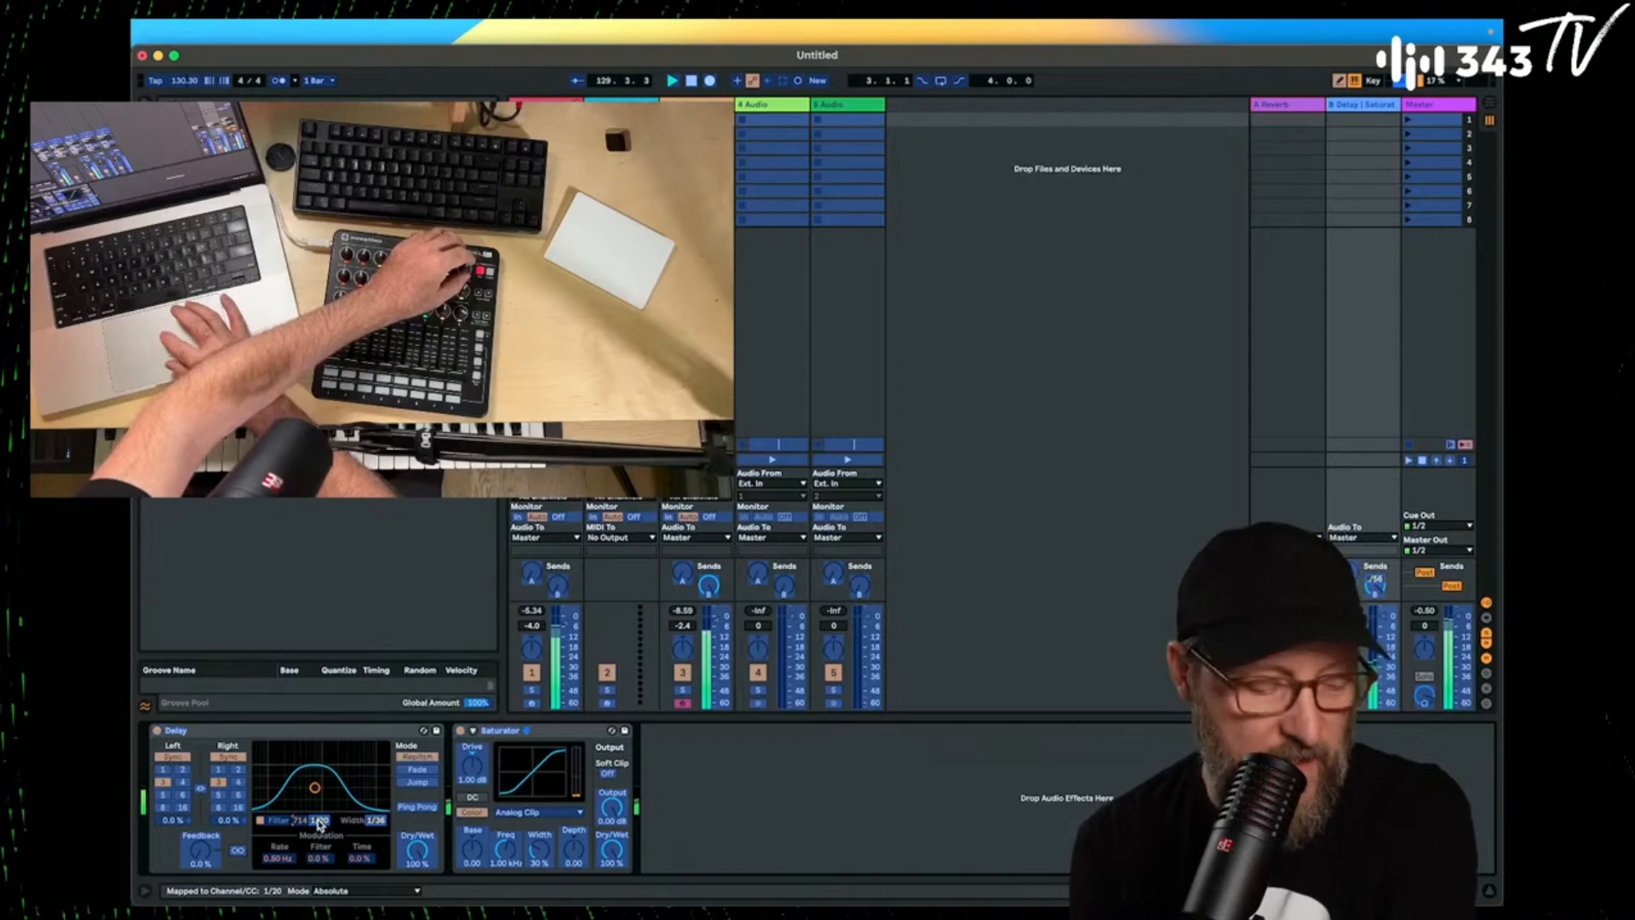
click(1400, 82)
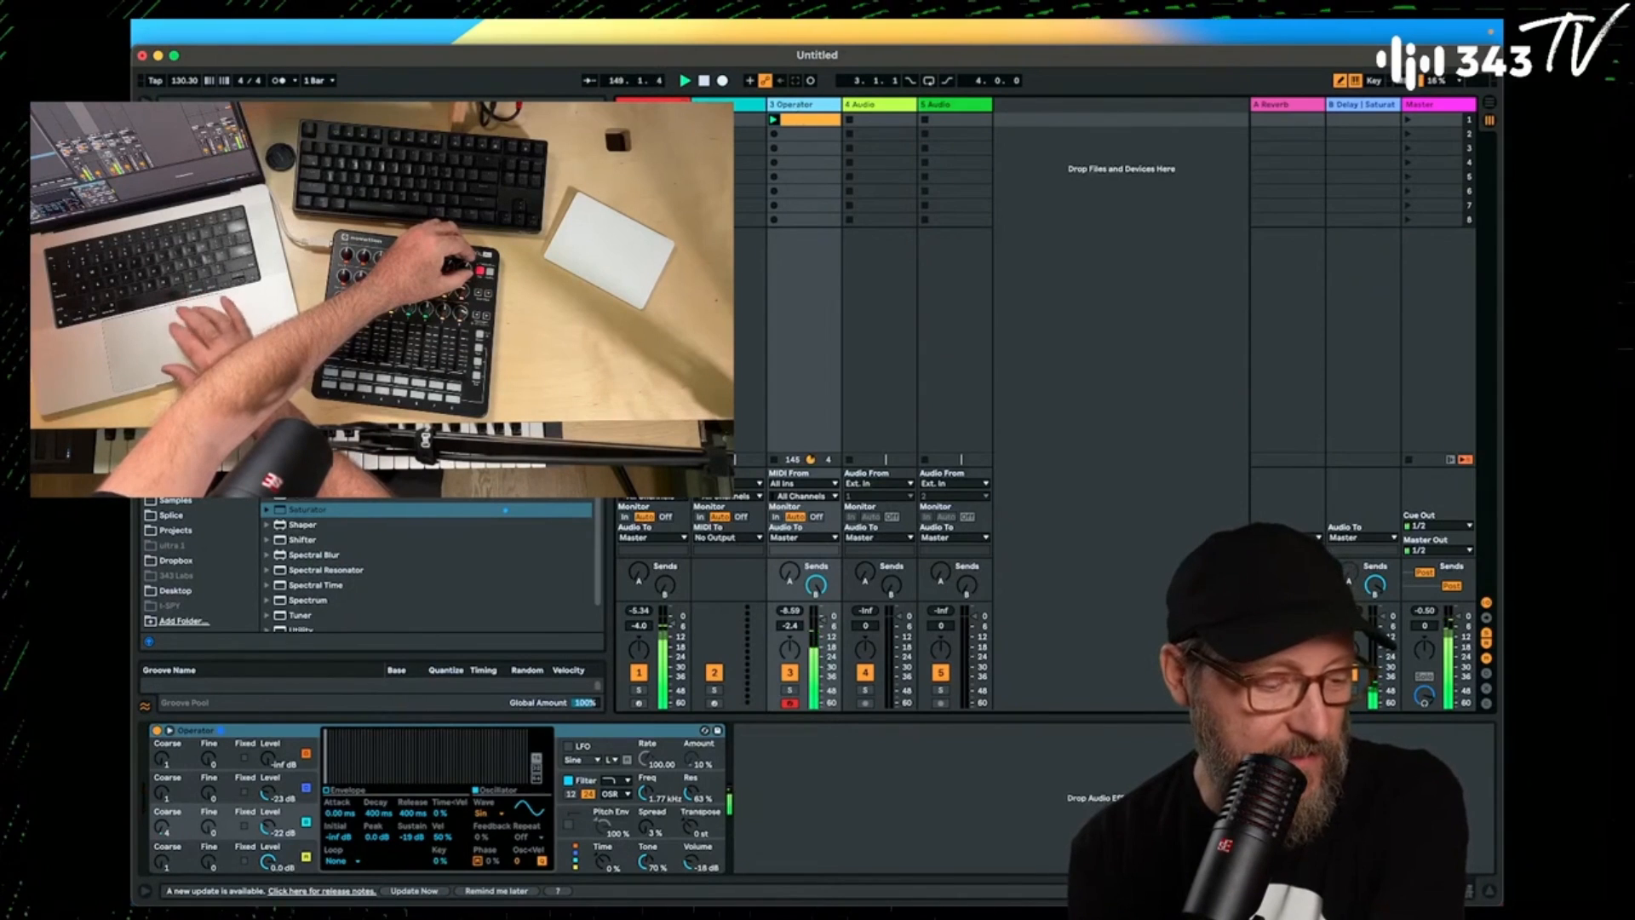
Find Erosion among the audio effects and add it after Operator on the Operator track.
scroll(425, 564, down, 2)
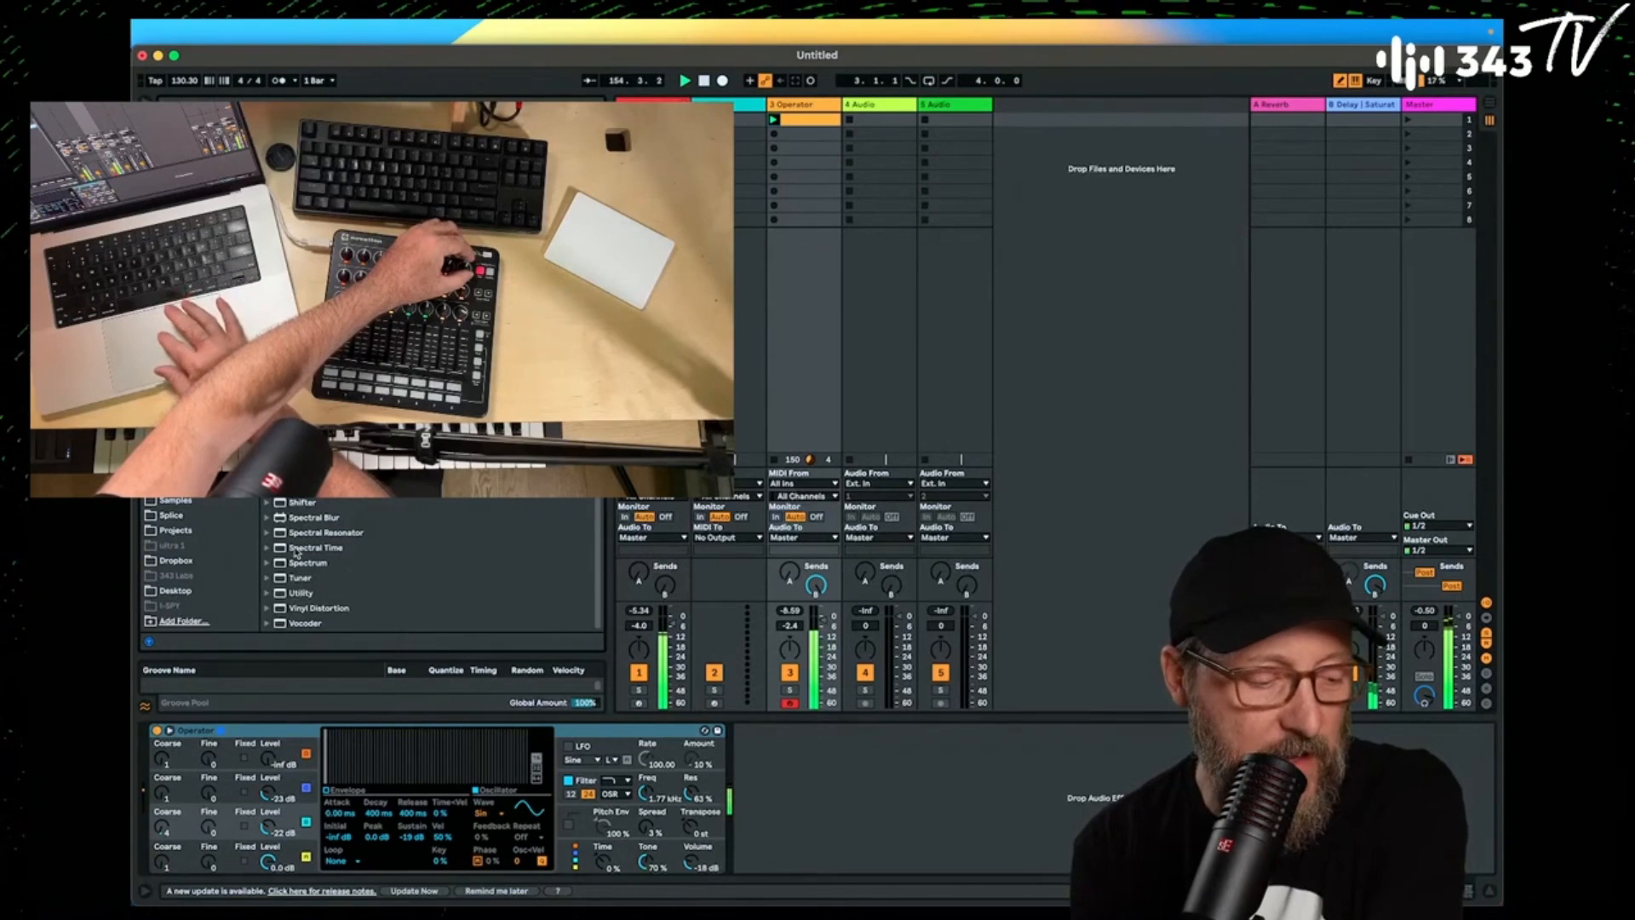
scroll(296, 552, up, 3)
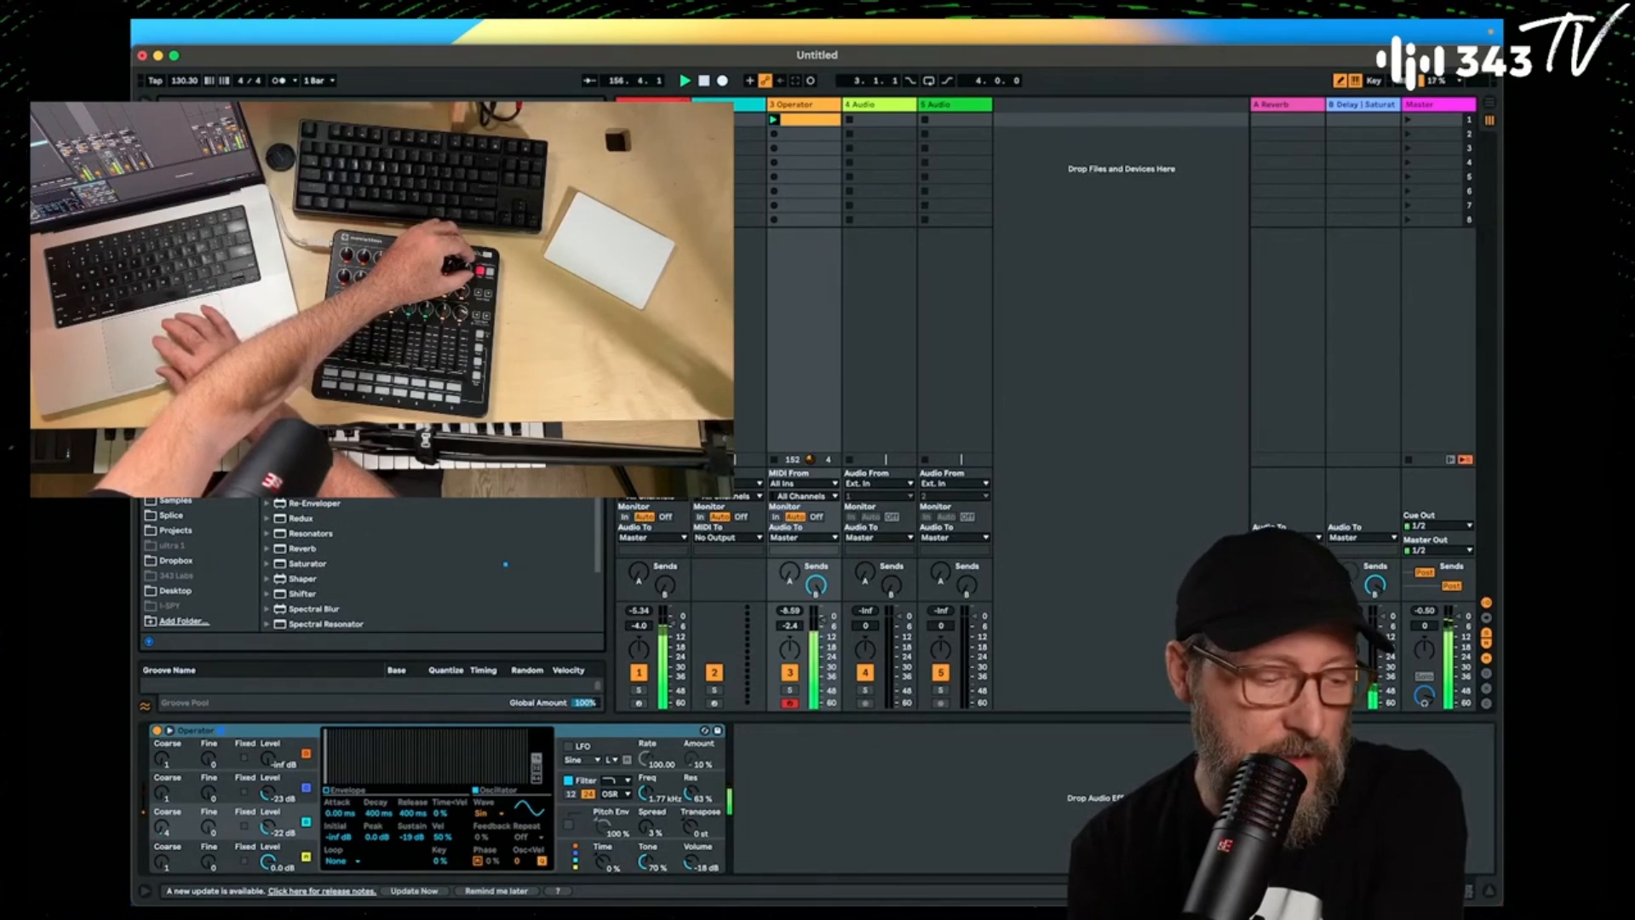
scroll(307, 562, down, 3)
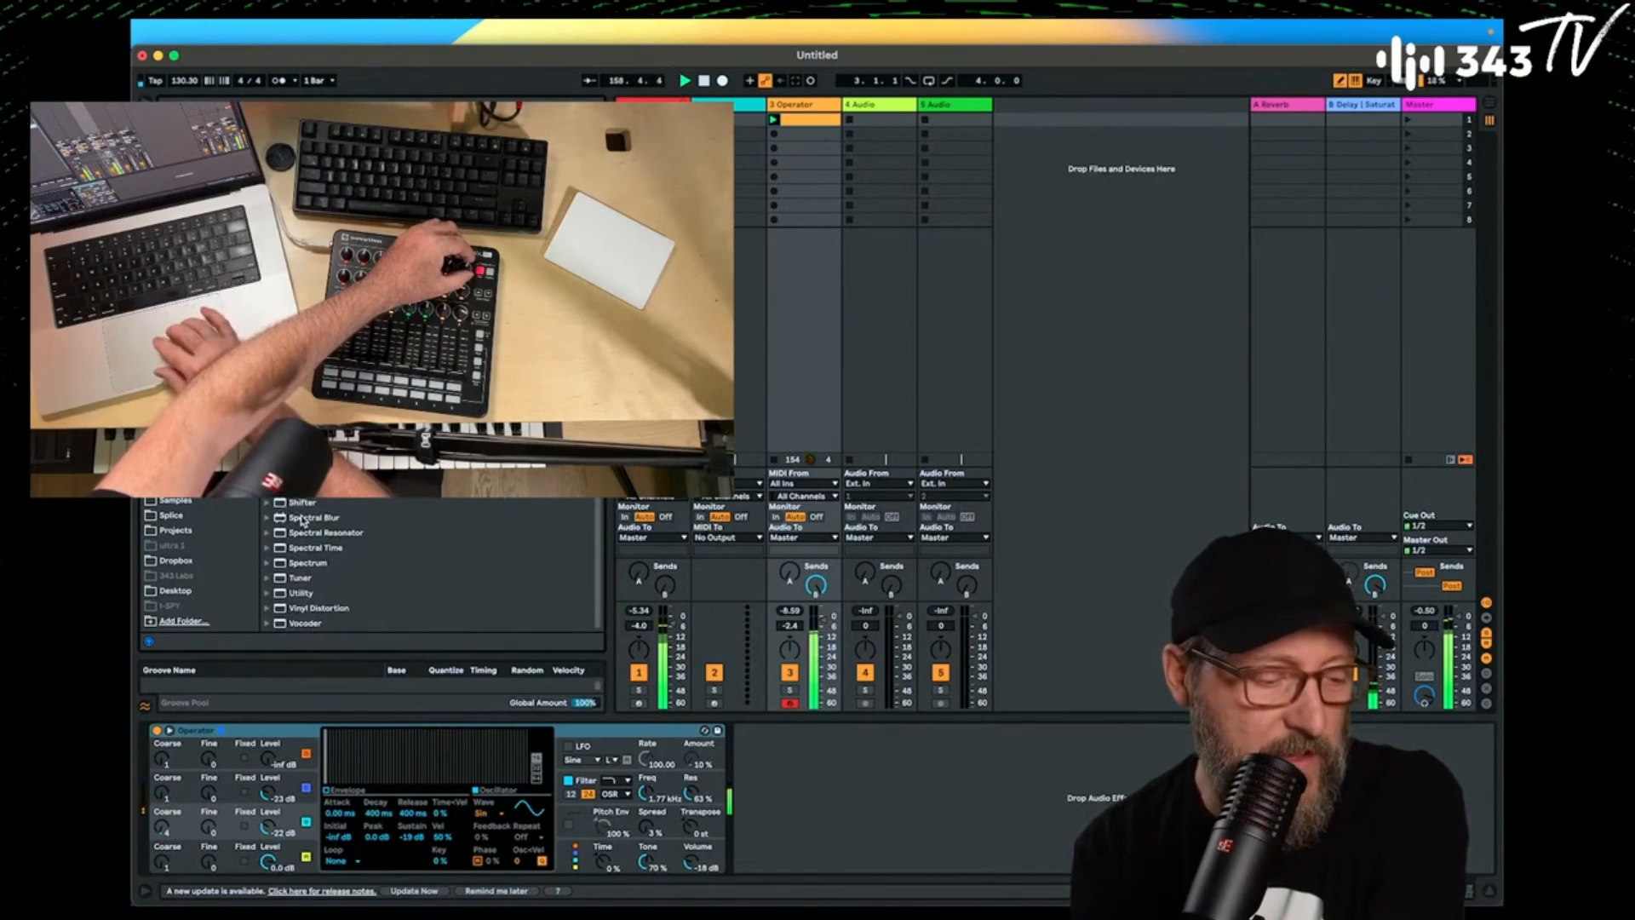
scroll(506, 529, up, 5)
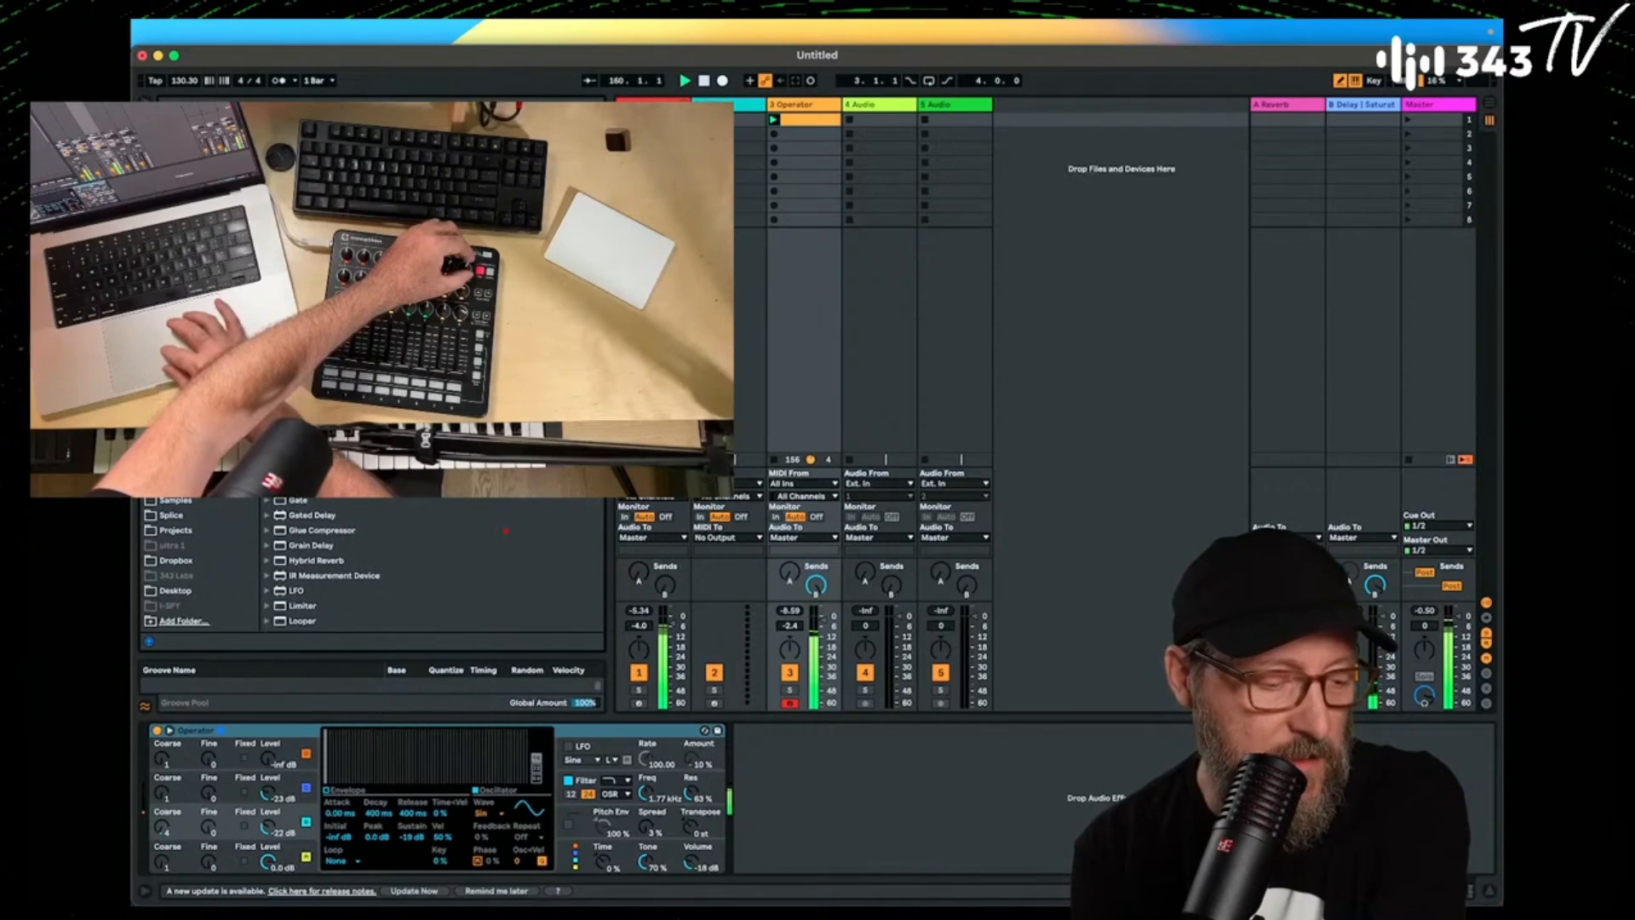
drag(309, 455, 826, 773)
Set Erosion to Wide Noise, adjust its Width, and set Freq to 6.07 kHz and Amount to 150.
click(806, 824)
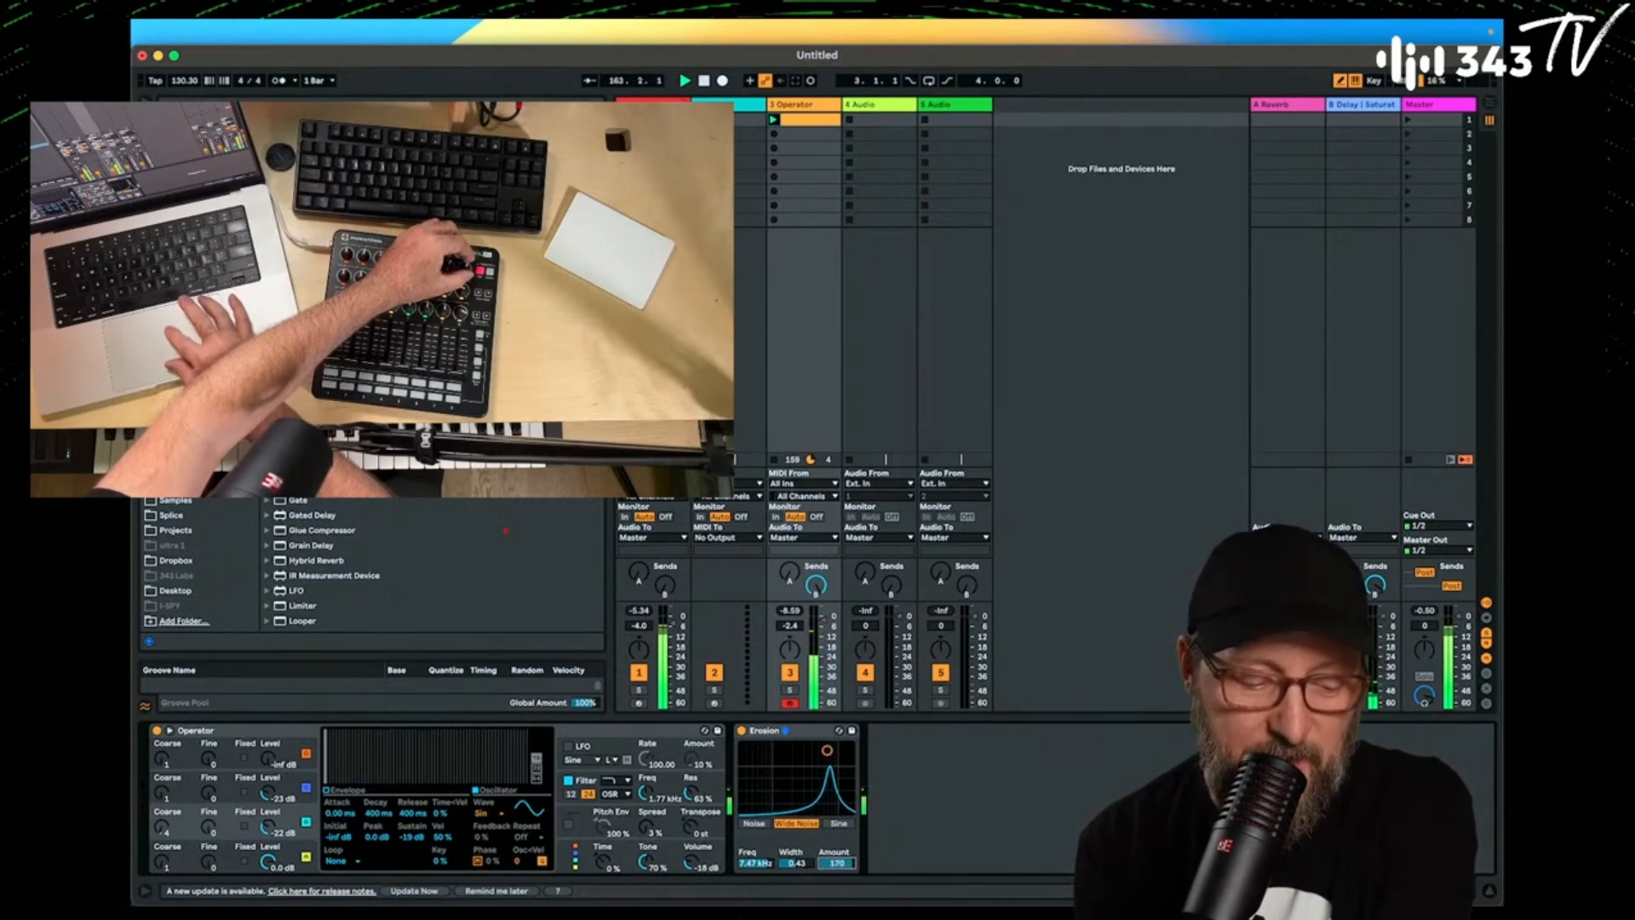
drag(799, 863, 799, 867)
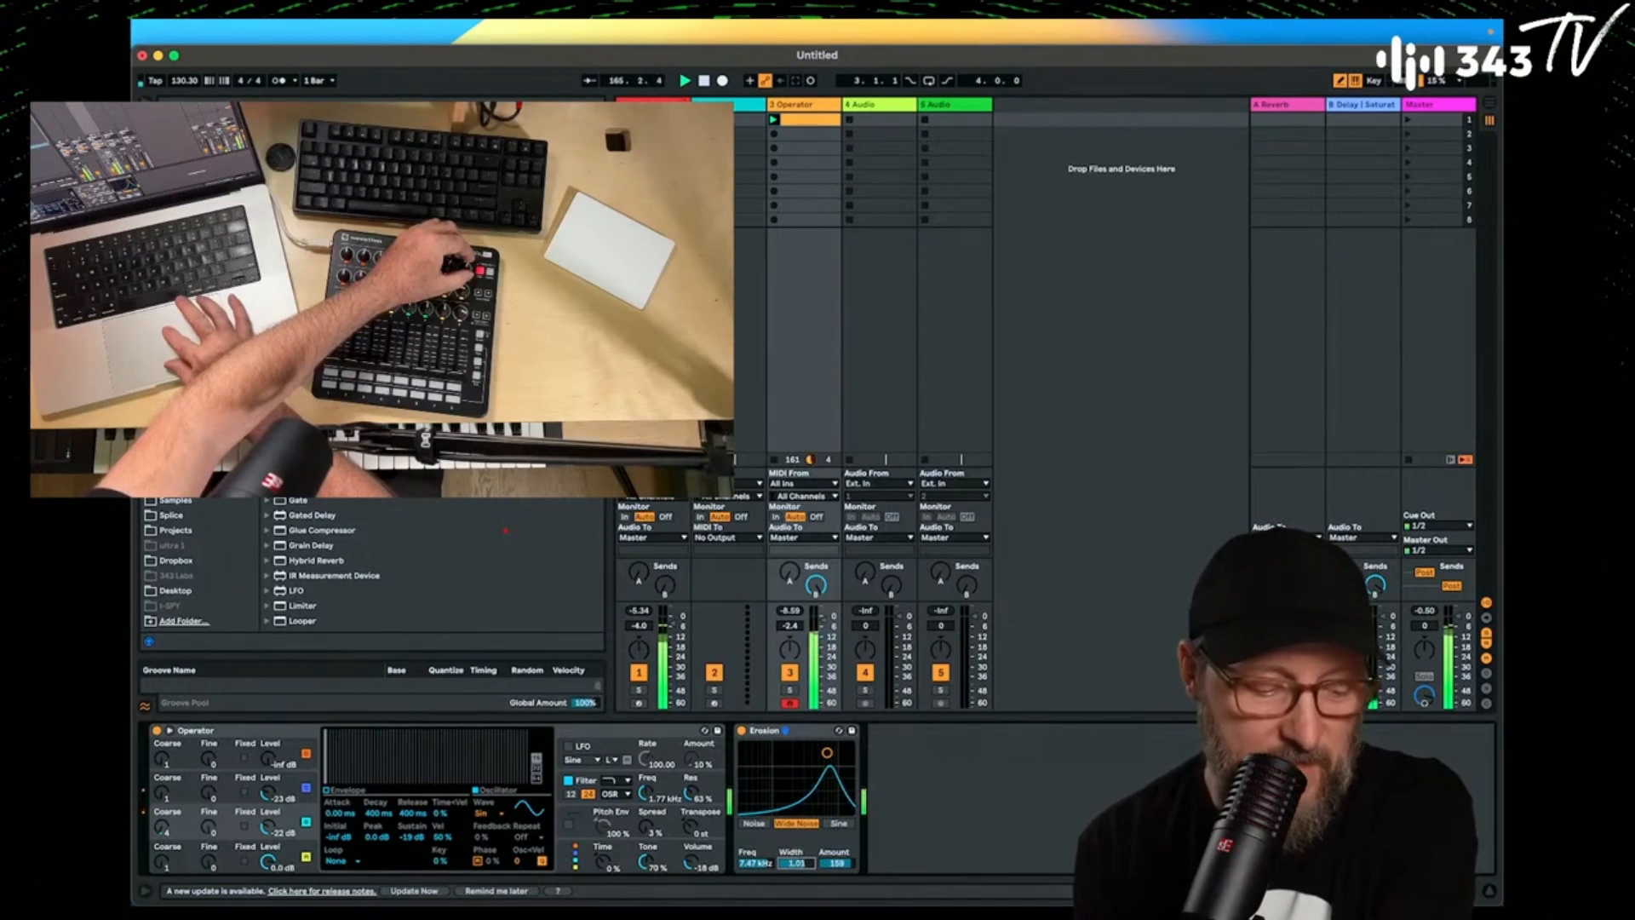
mouse_move(754, 863)
mouse_down()
mouse_move(755, 886)
mouse_move(755, 843)
mouse_move(755, 898)
mouse_move(754, 843)
mouse_move(754, 871)
mouse_up()
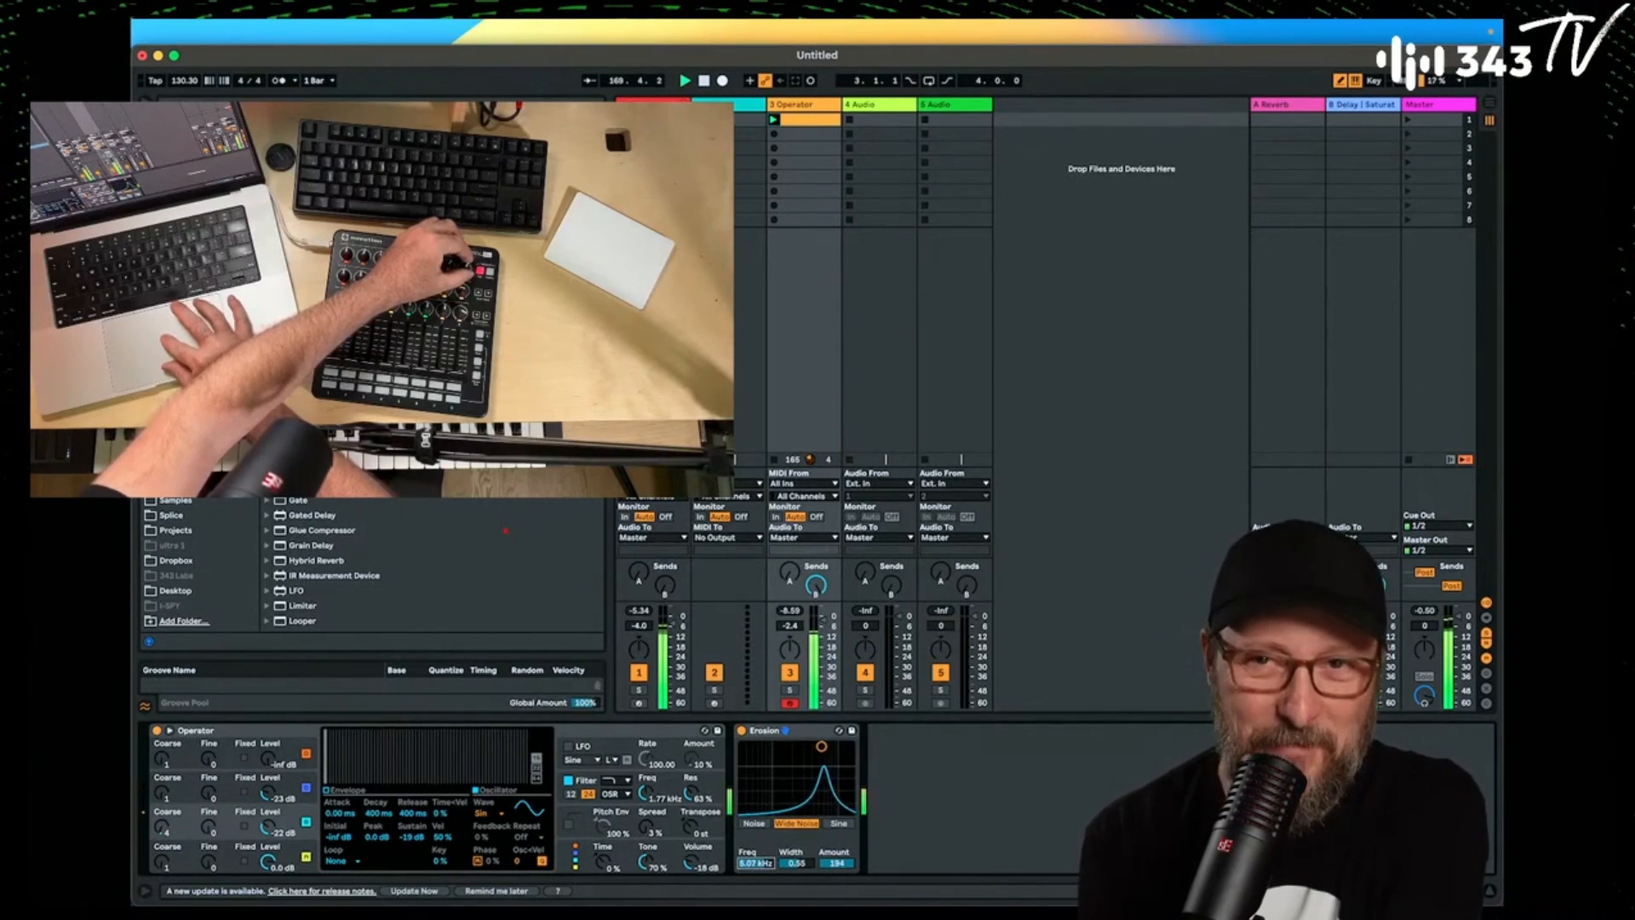
drag(838, 866, 837, 895)
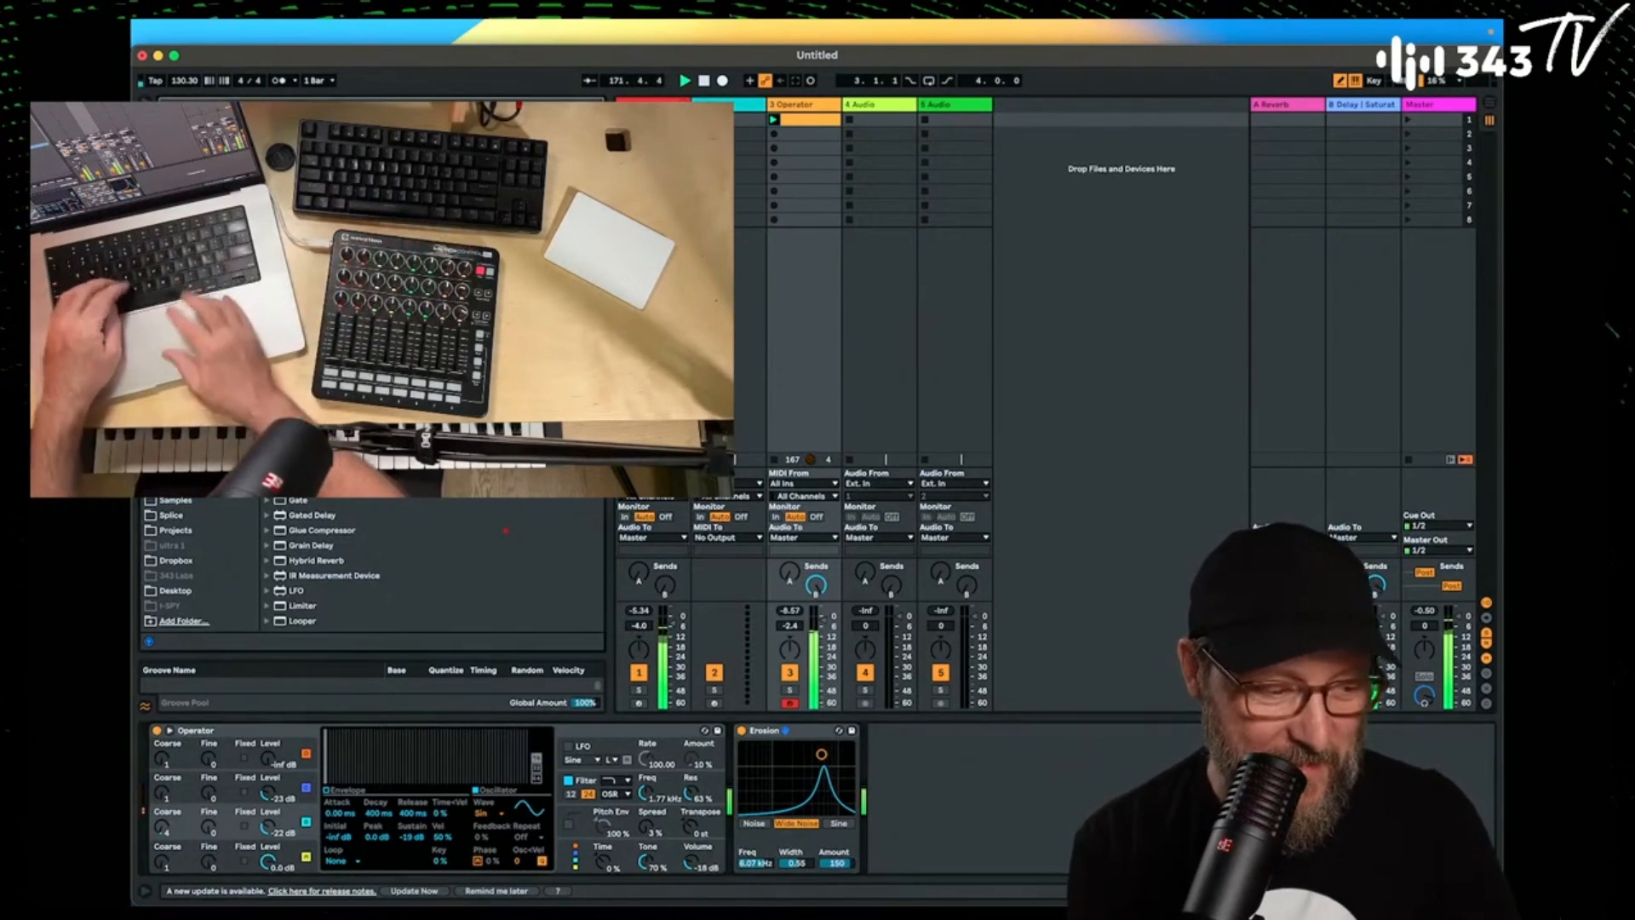
Search the browser for the Expression Control device and insert it before Operator on the Operator track.
text(auto)
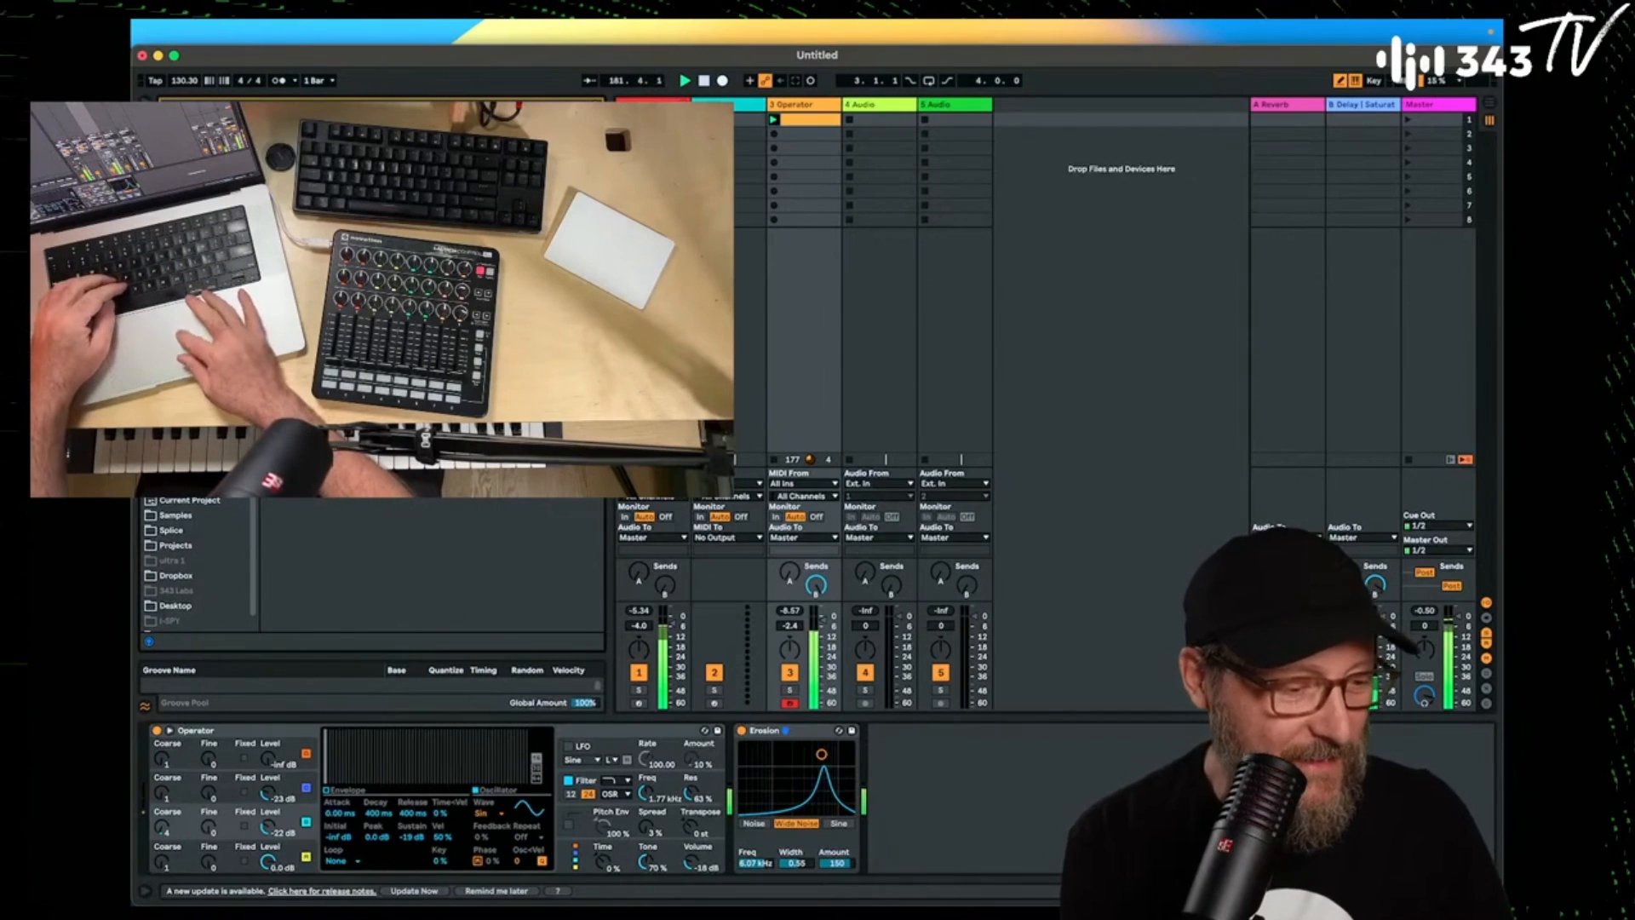
drag(300, 222, 159, 792)
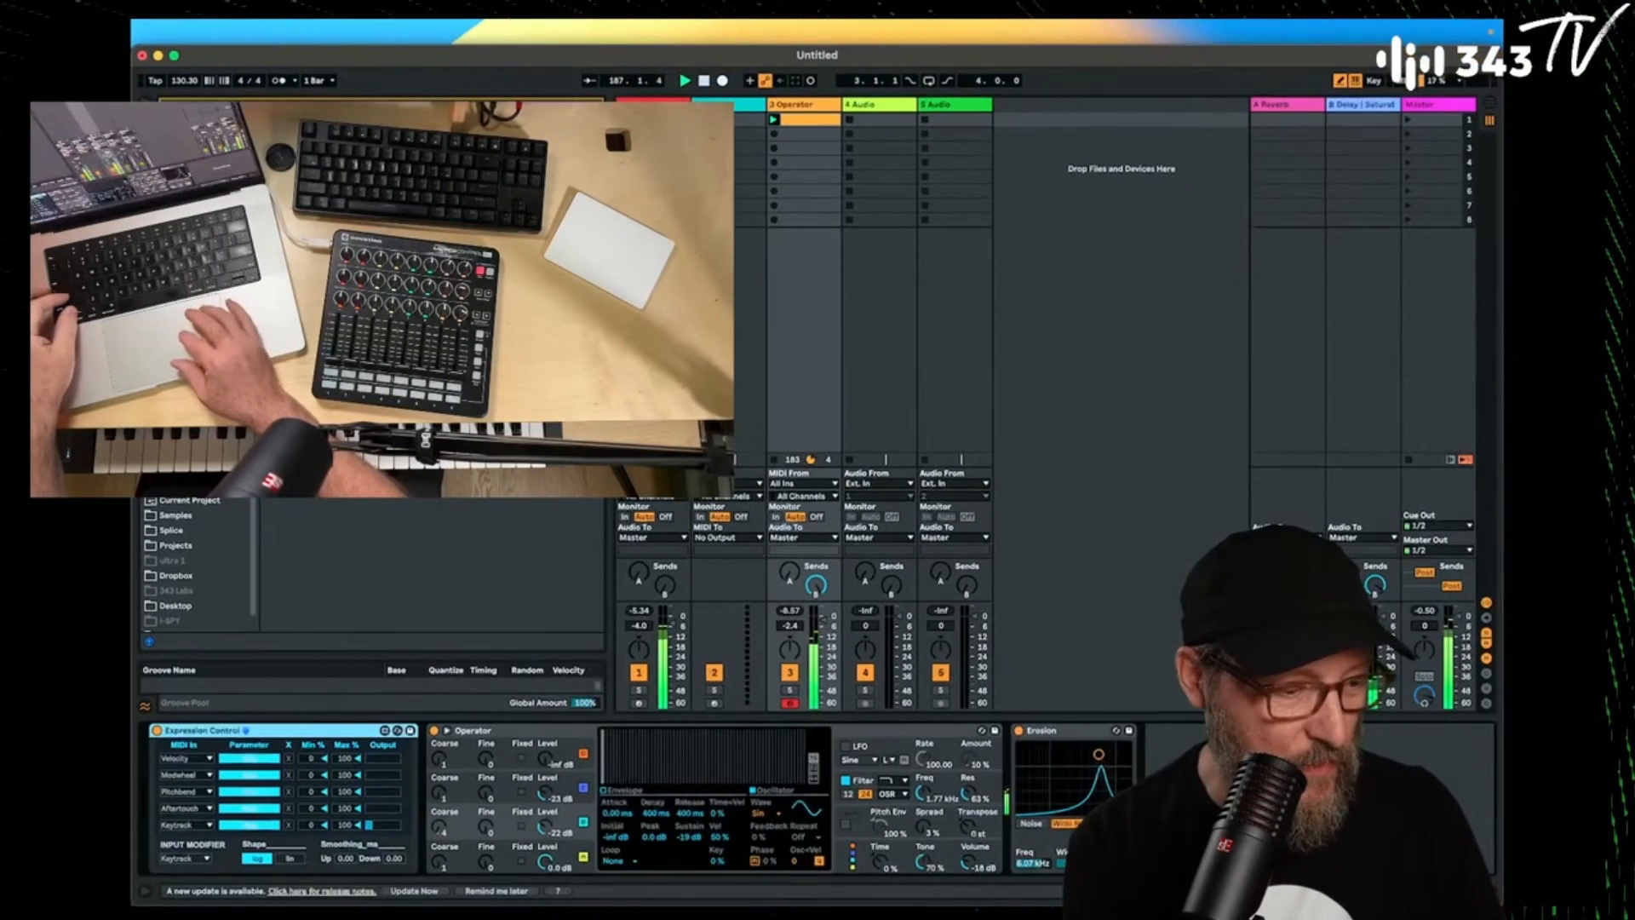
Replace the Expression Control before Operator with the version offering Random and Incremental sources, and map its Random source to Frequency.
key(super+f)
scroll(383, 566, up, 1)
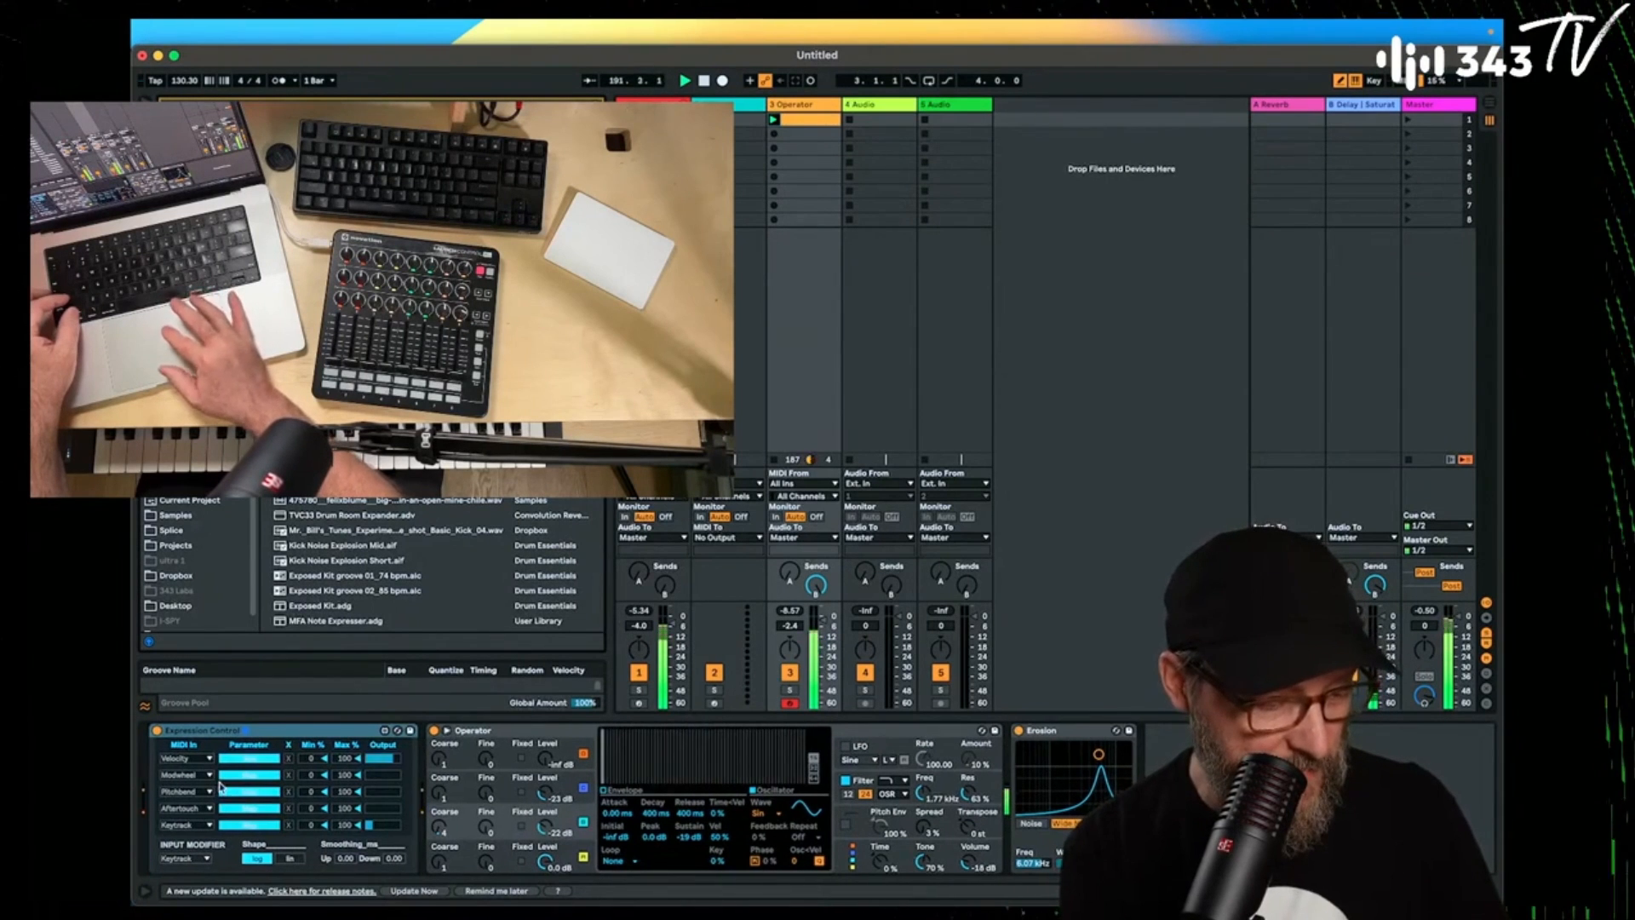
click(218, 731)
key(Delete)
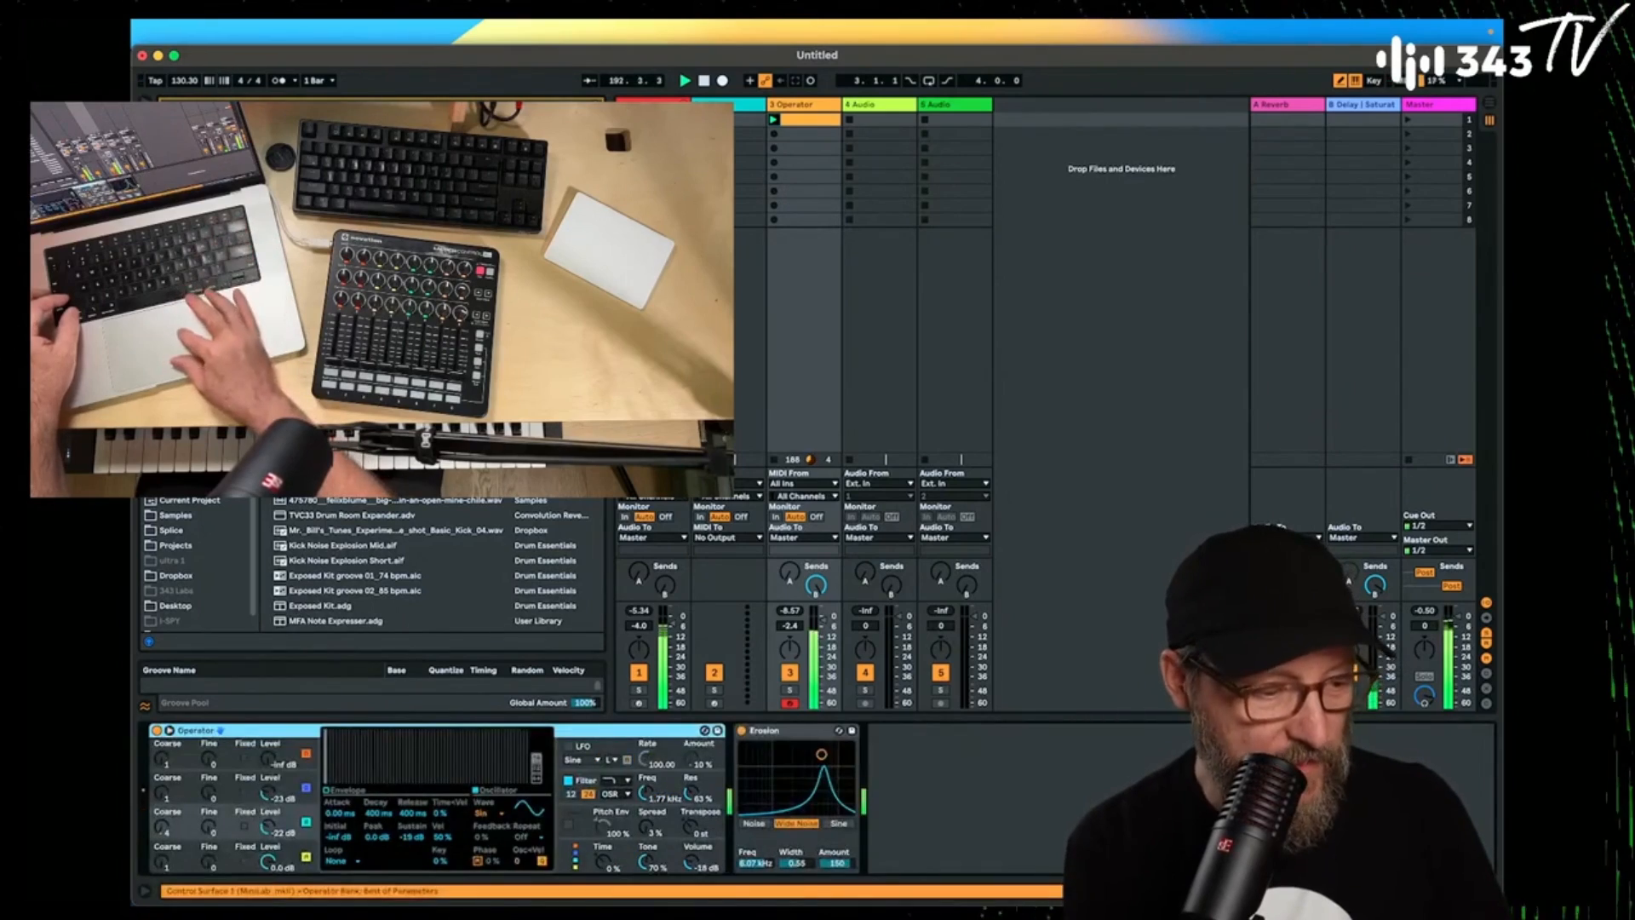
key(super+z)
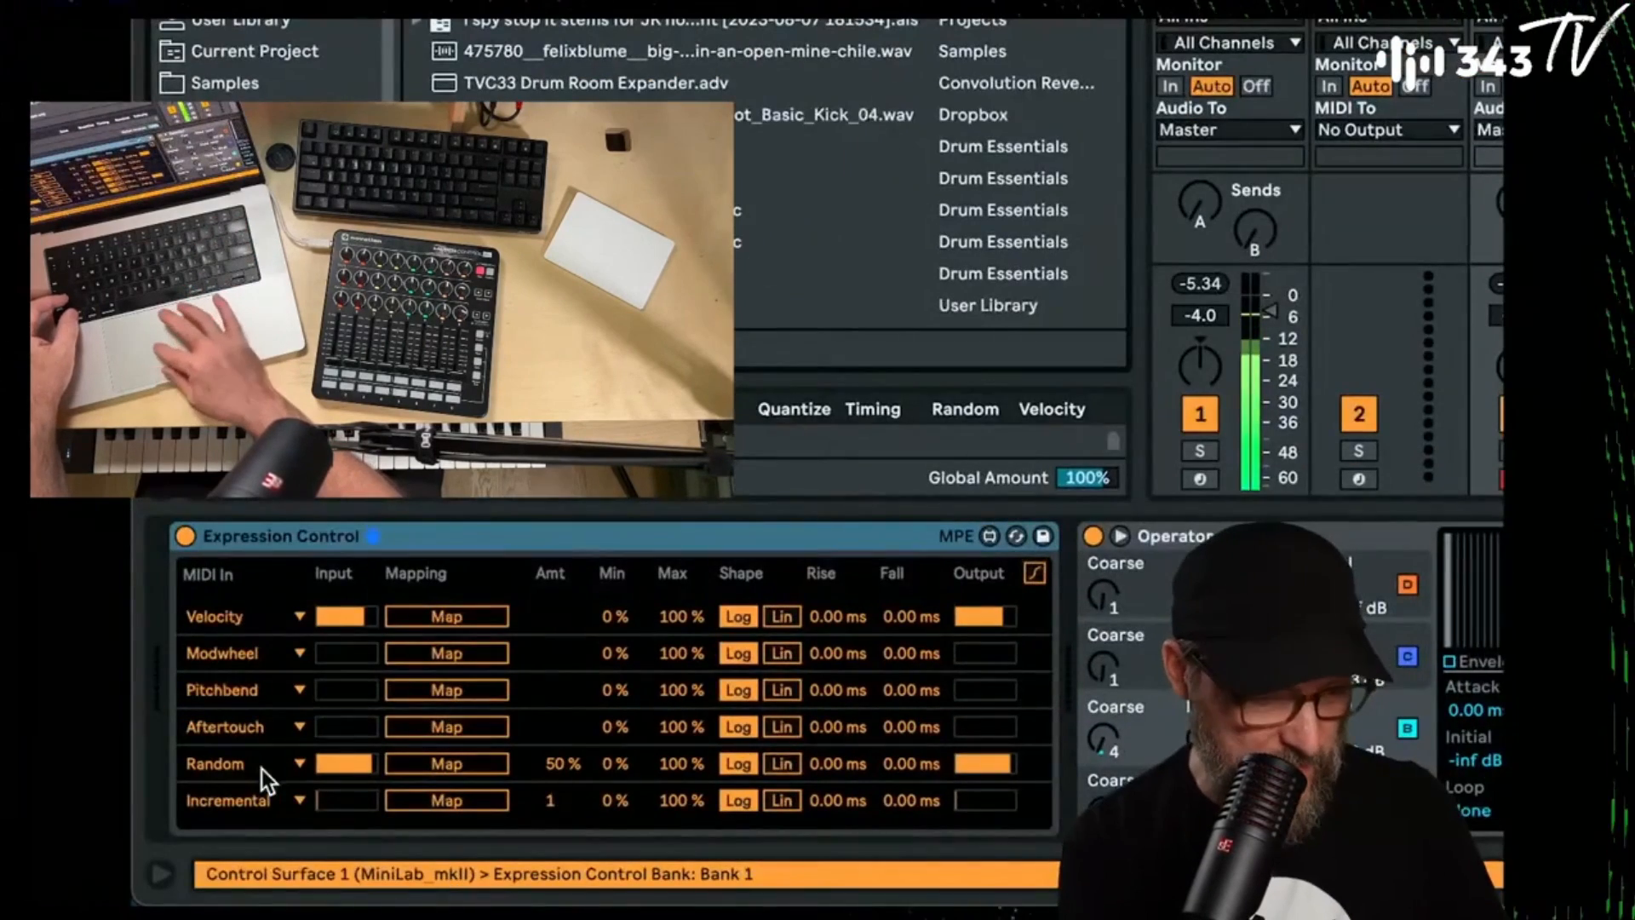
click(431, 764)
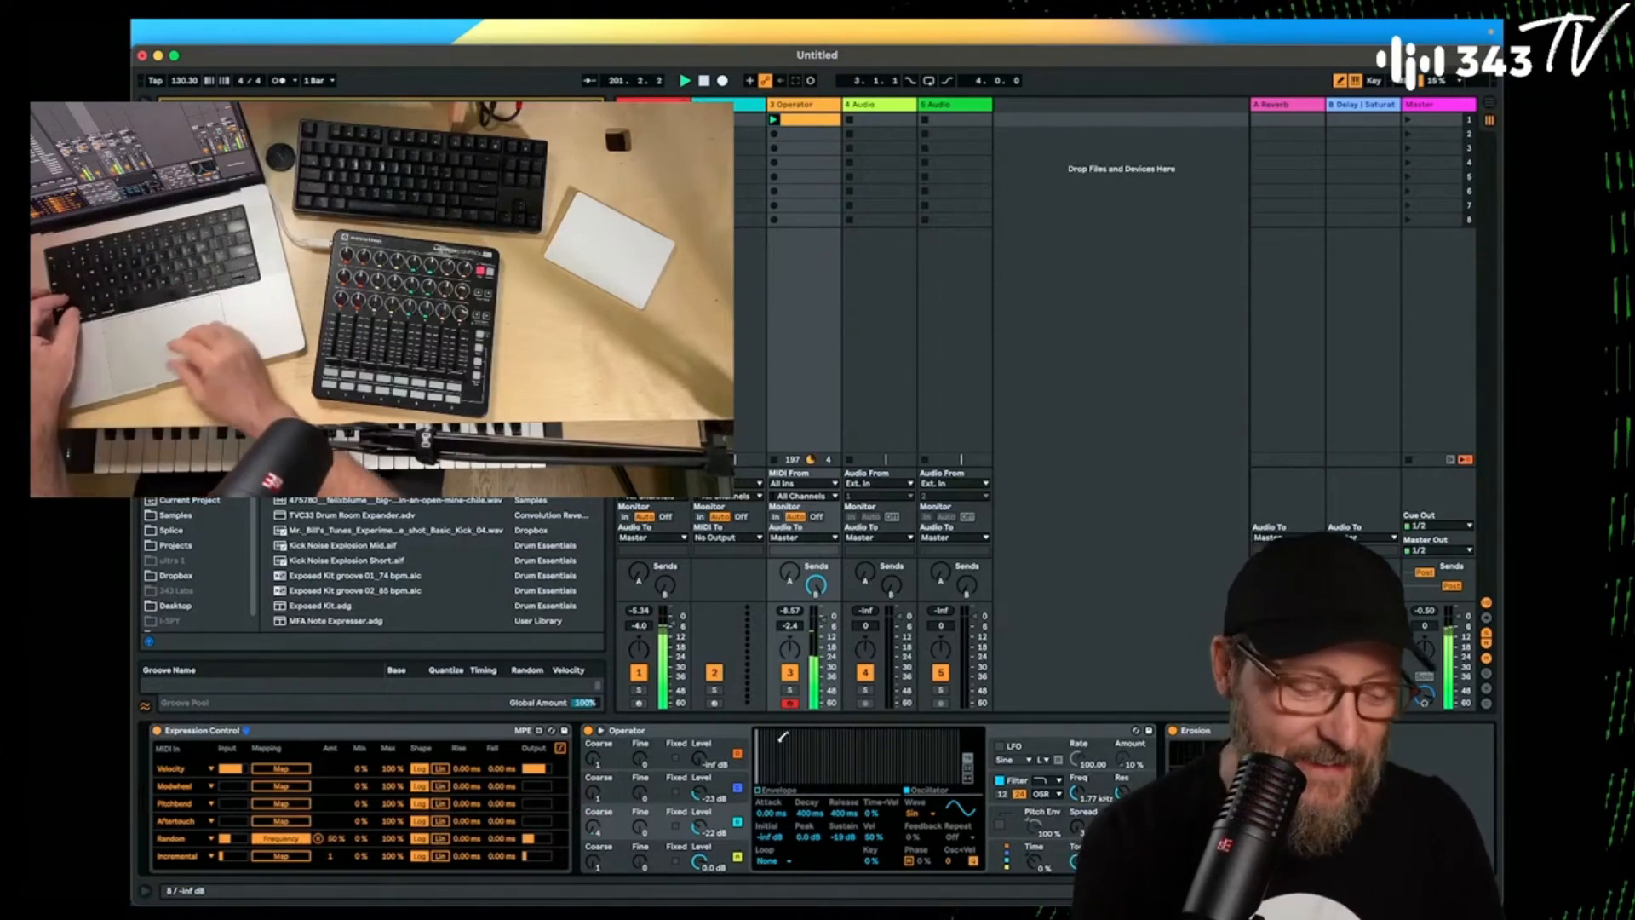
On the Delay return, set both the left and right synced delay times to 2.
click(1360, 109)
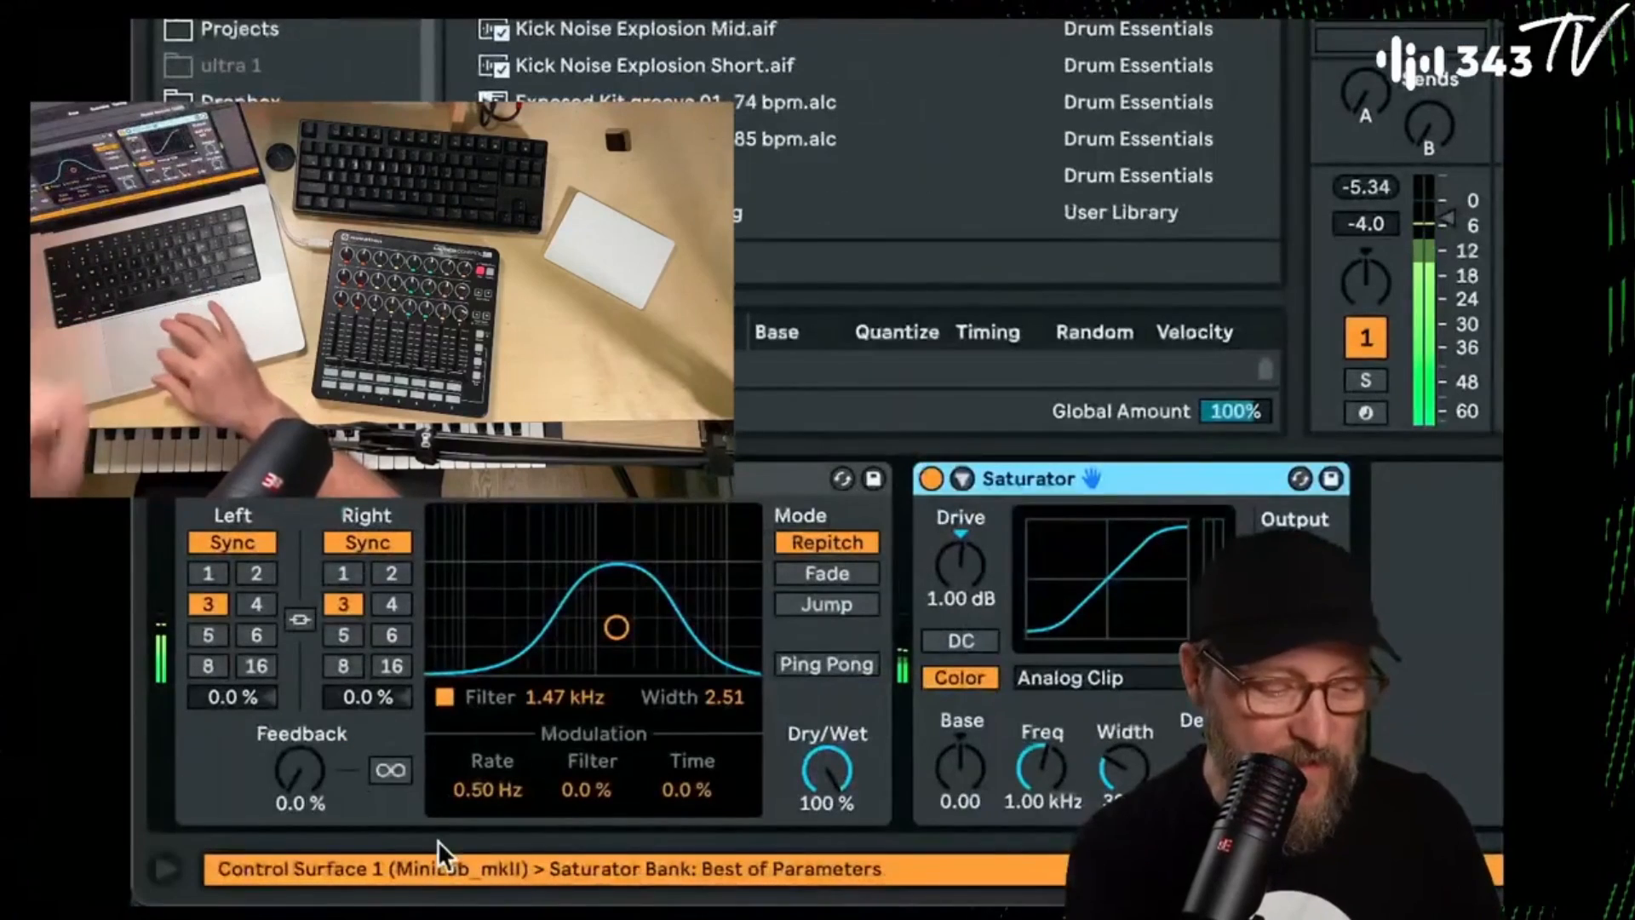
click(237, 769)
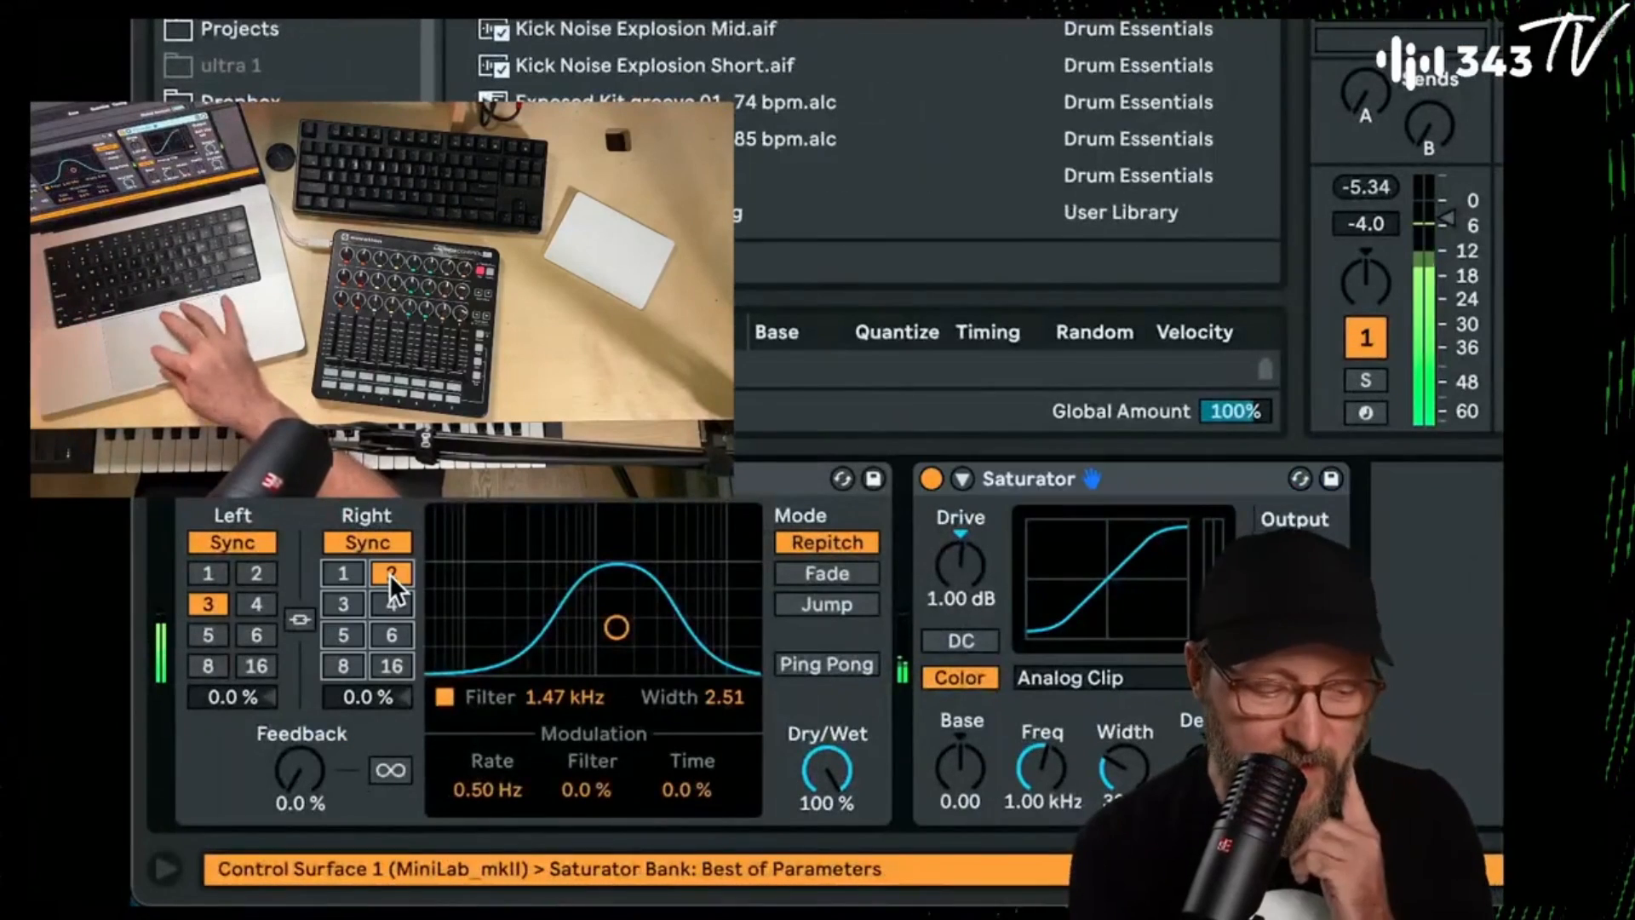
click(260, 576)
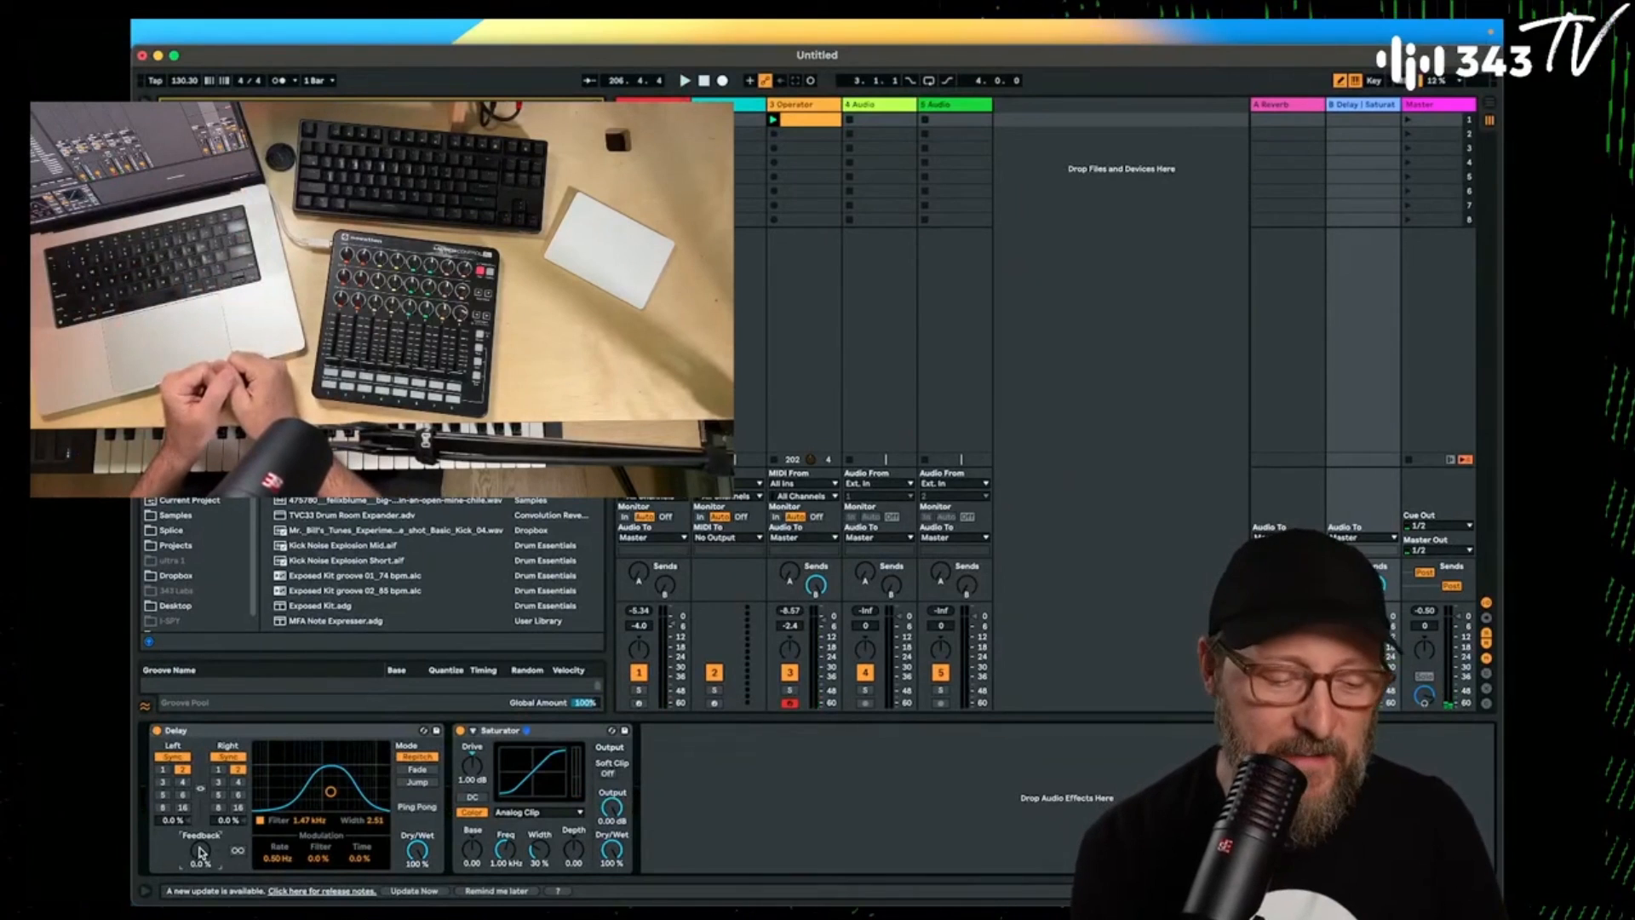
During playback, set the drum track's send to the delay return to -18.0 dB and the Operator track volume to -1.0 dB.
key(space)
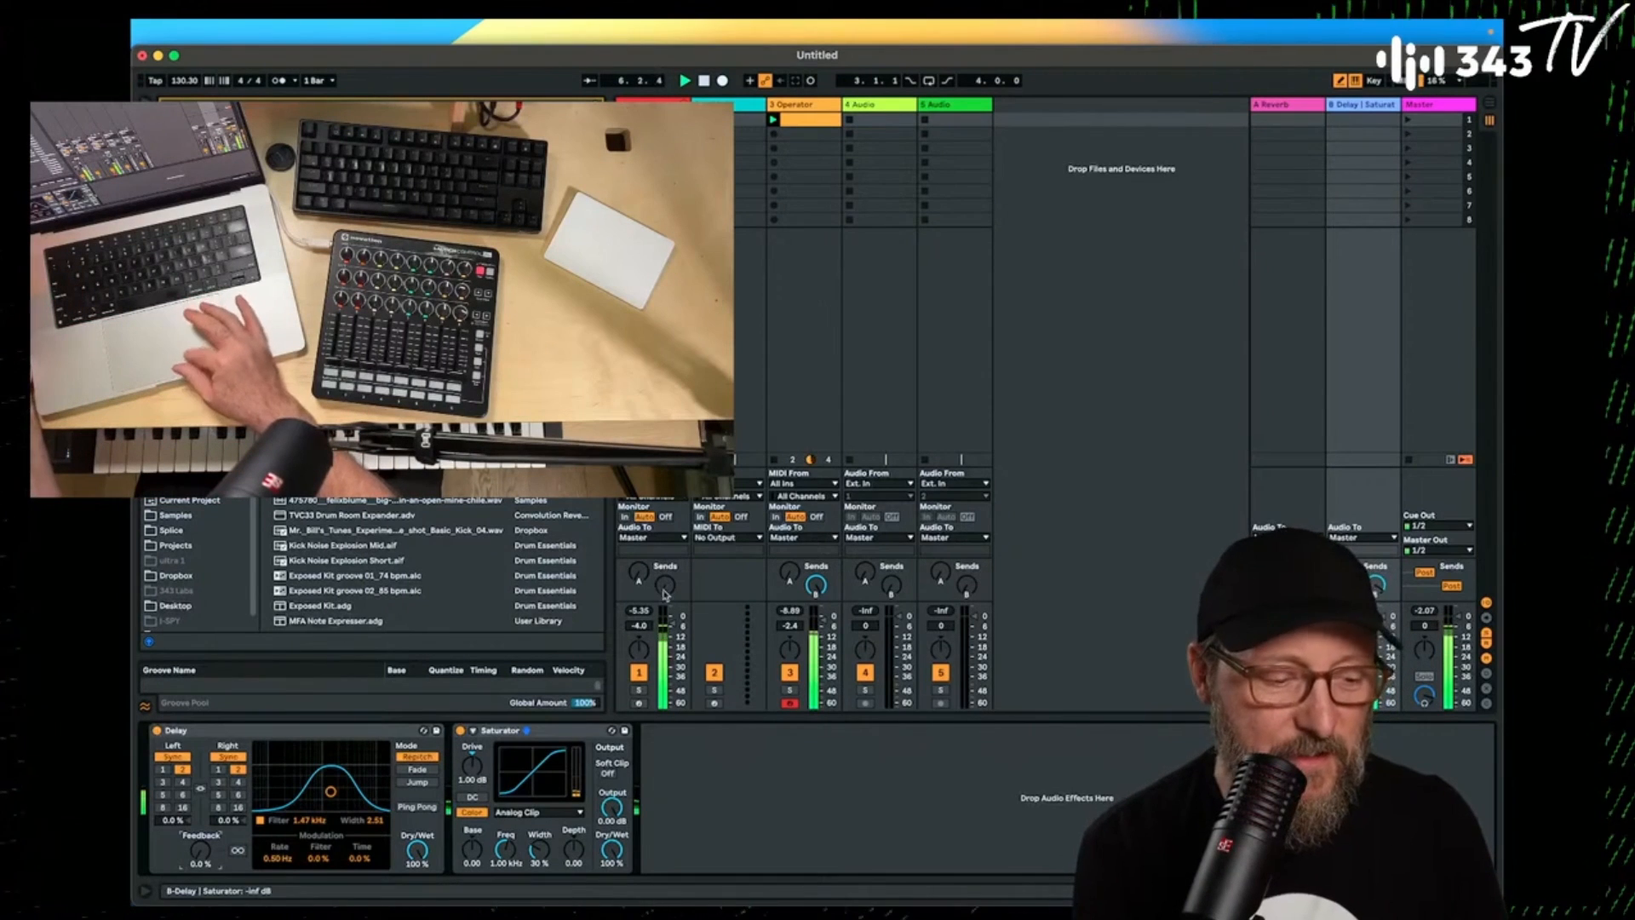
drag(667, 594, 666, 587)
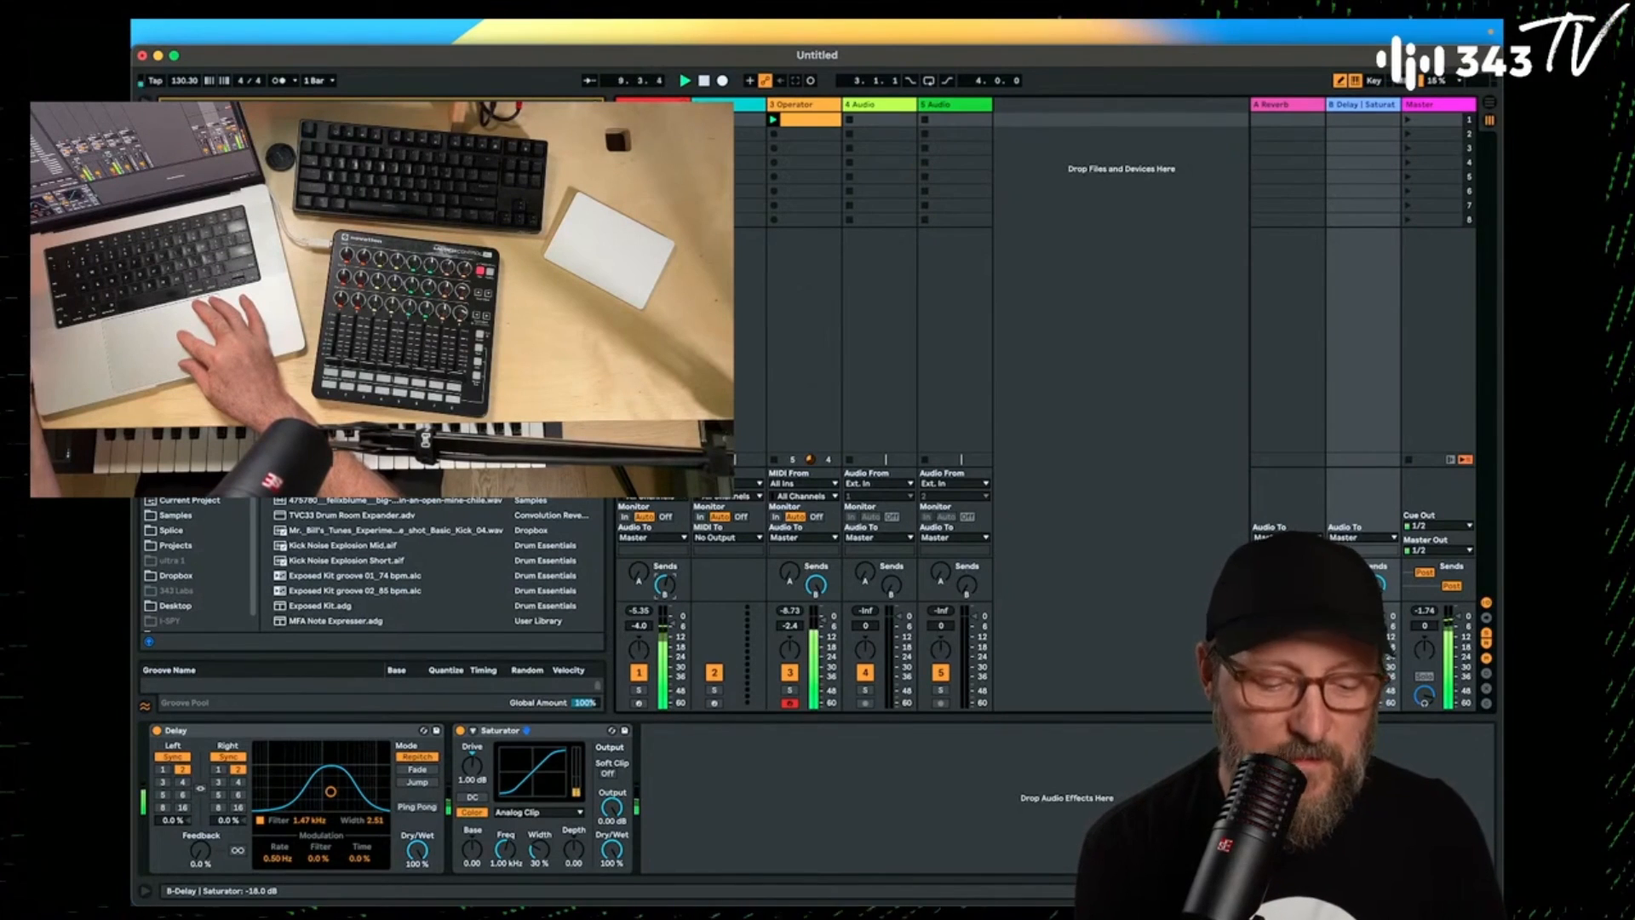
drag(823, 620, 822, 612)
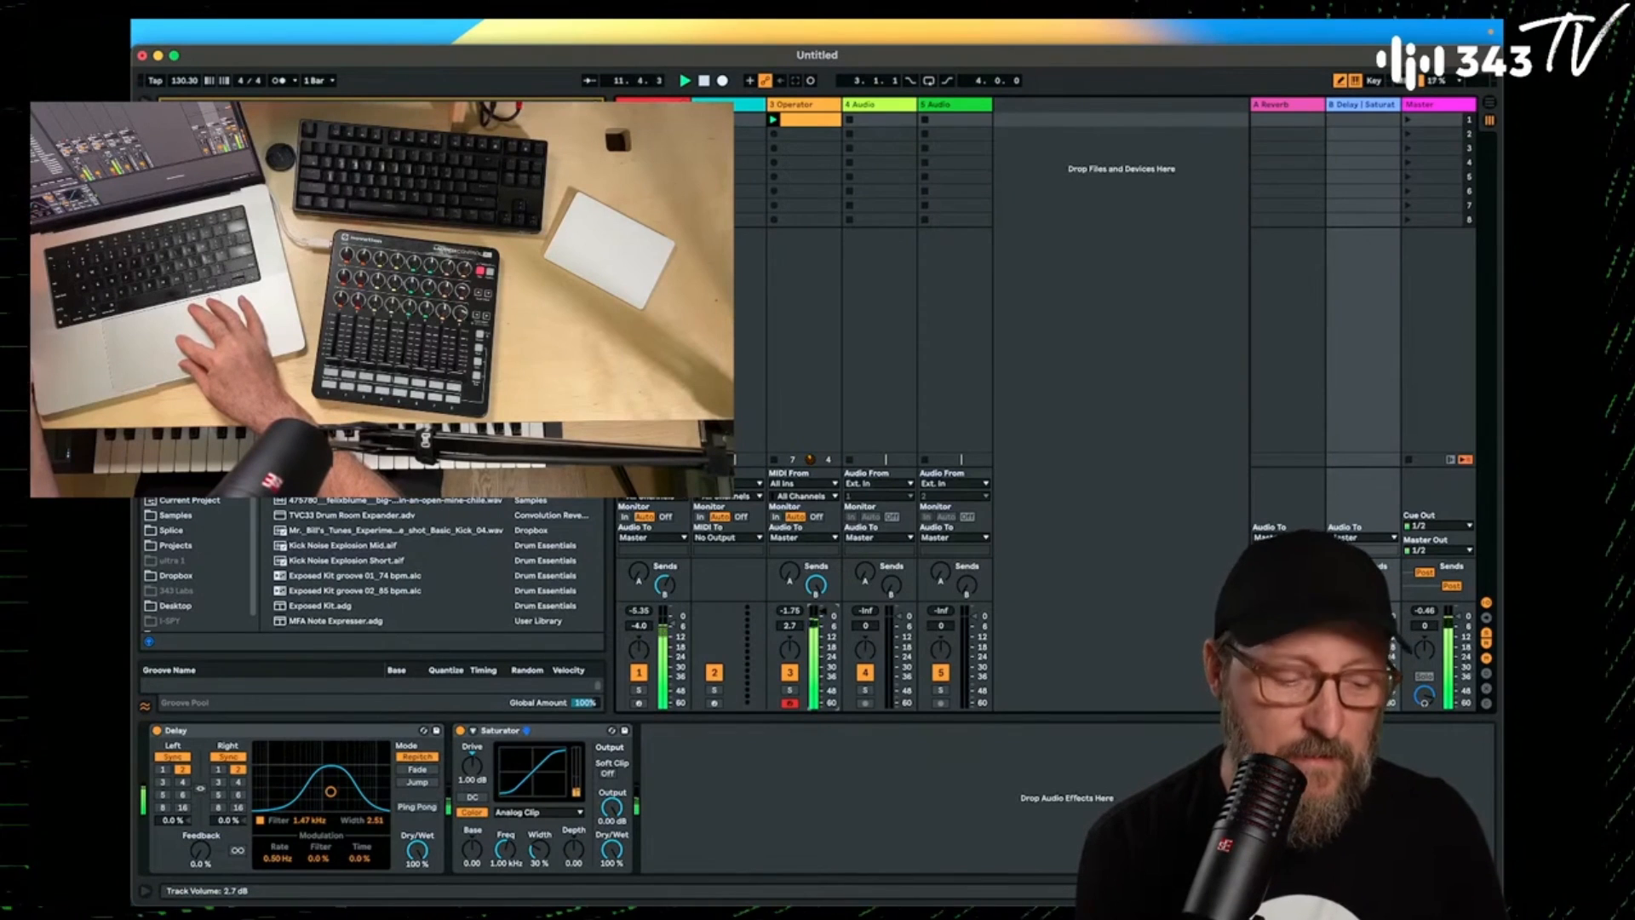
drag(823, 616, 823, 618)
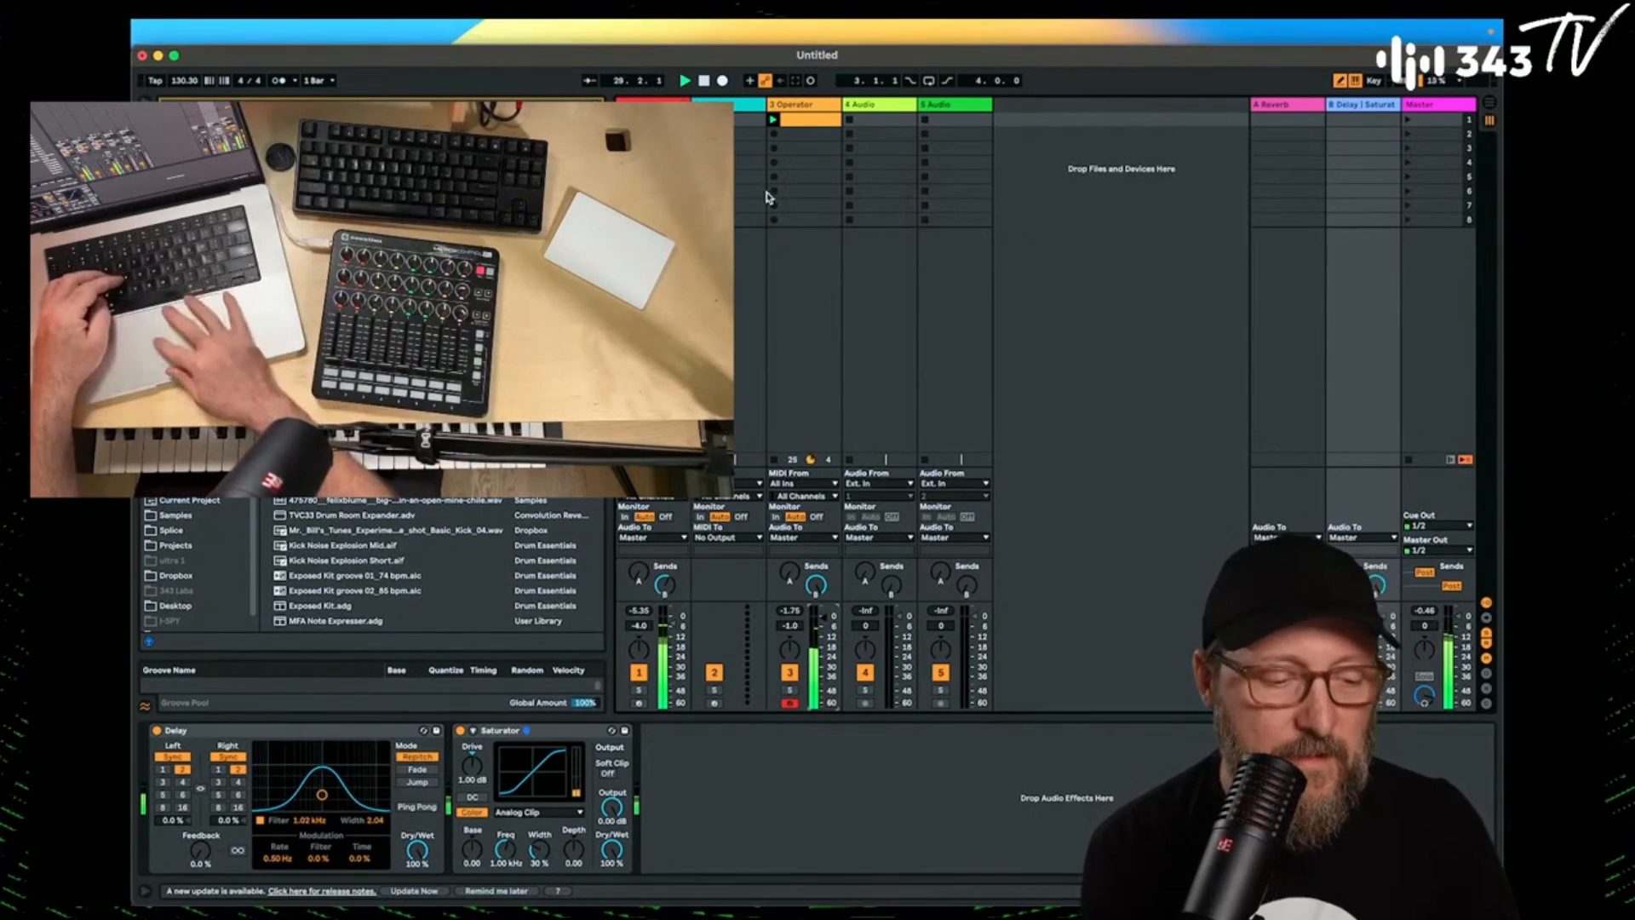
In the Operator clip, add an extra F0 note at 1.1.3 and shorten it to less than a sixteenth.
double_click(809, 120)
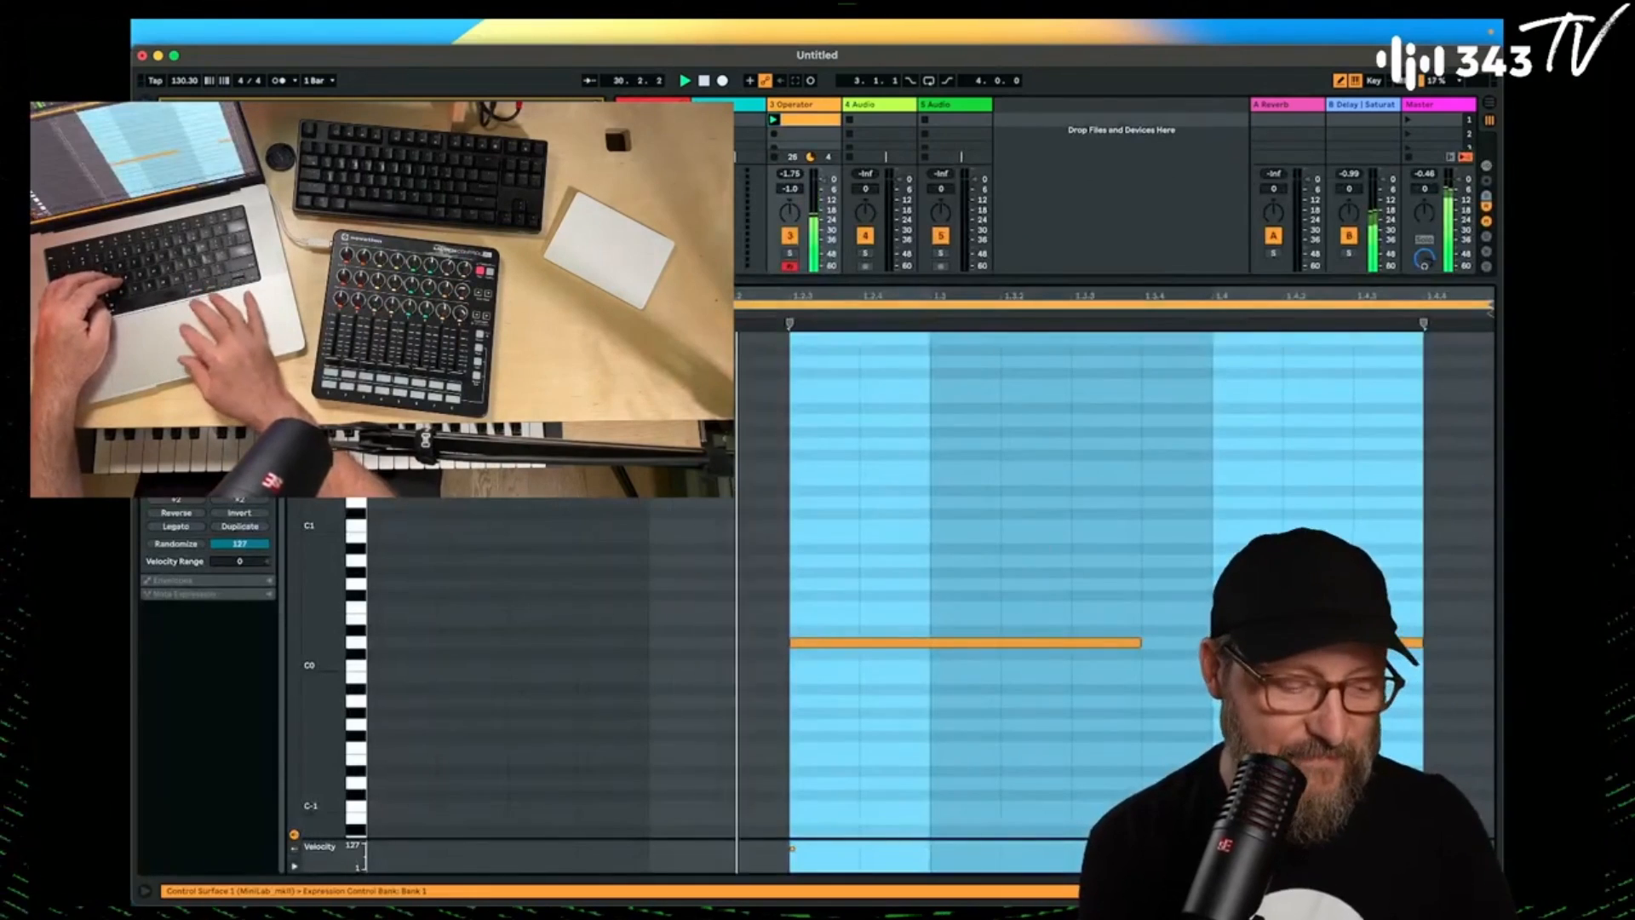
click(487, 502)
key(Down)
key(Down)
key(Down)
key(Down)
key(Down)
key(Down)
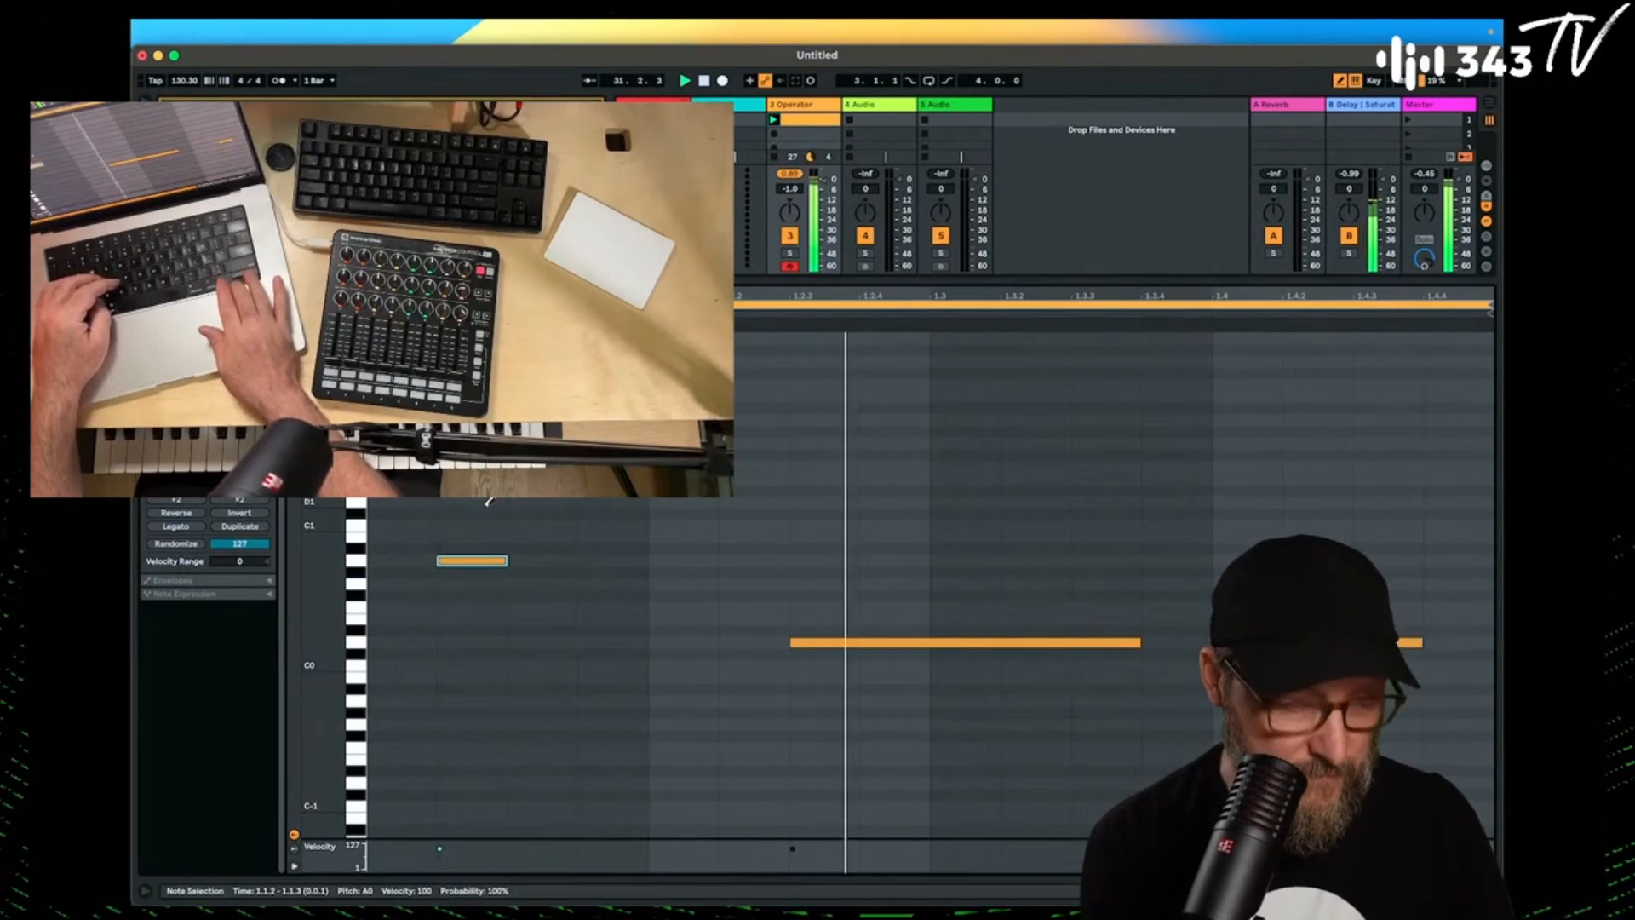
key(Right)
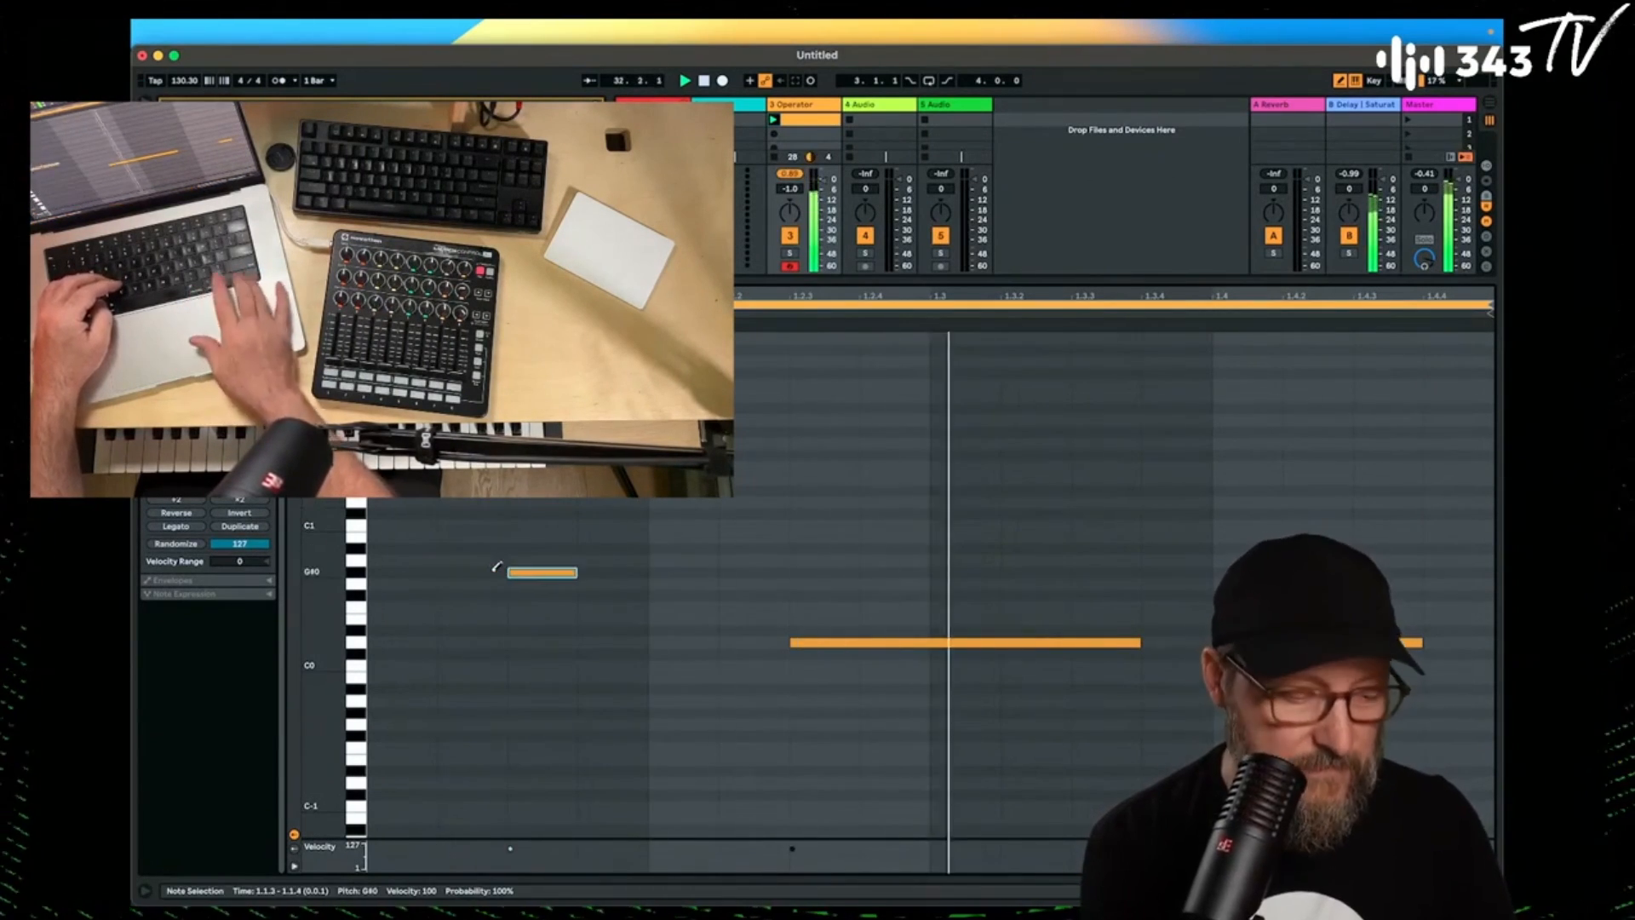
key(Down)
key(Down)
key(Down)
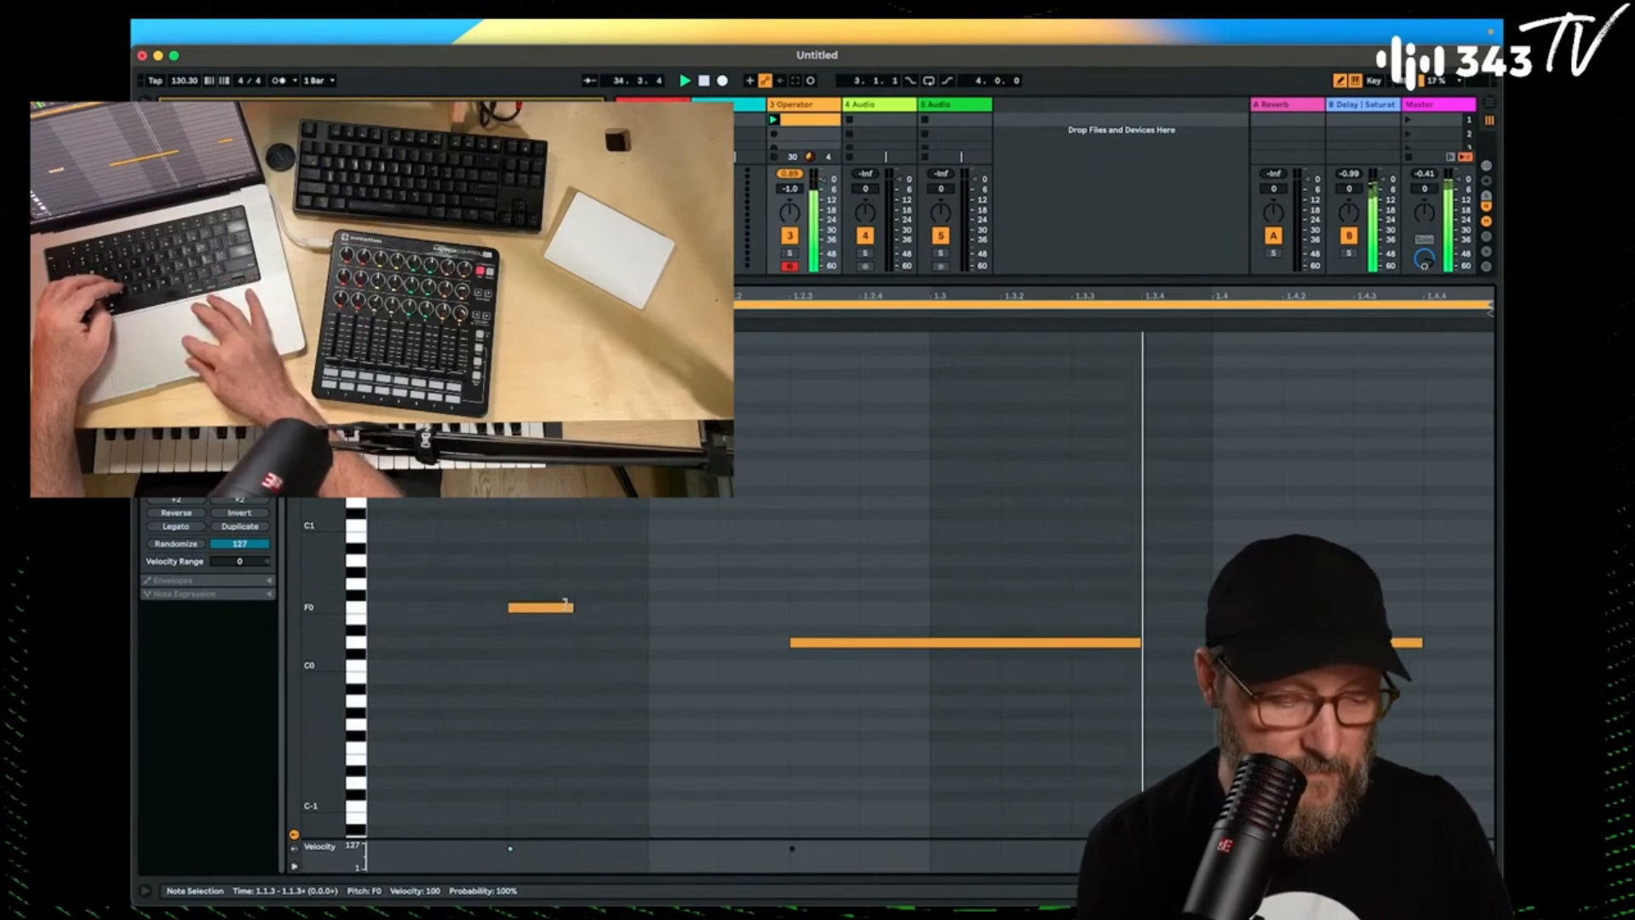
drag(583, 593, 542, 602)
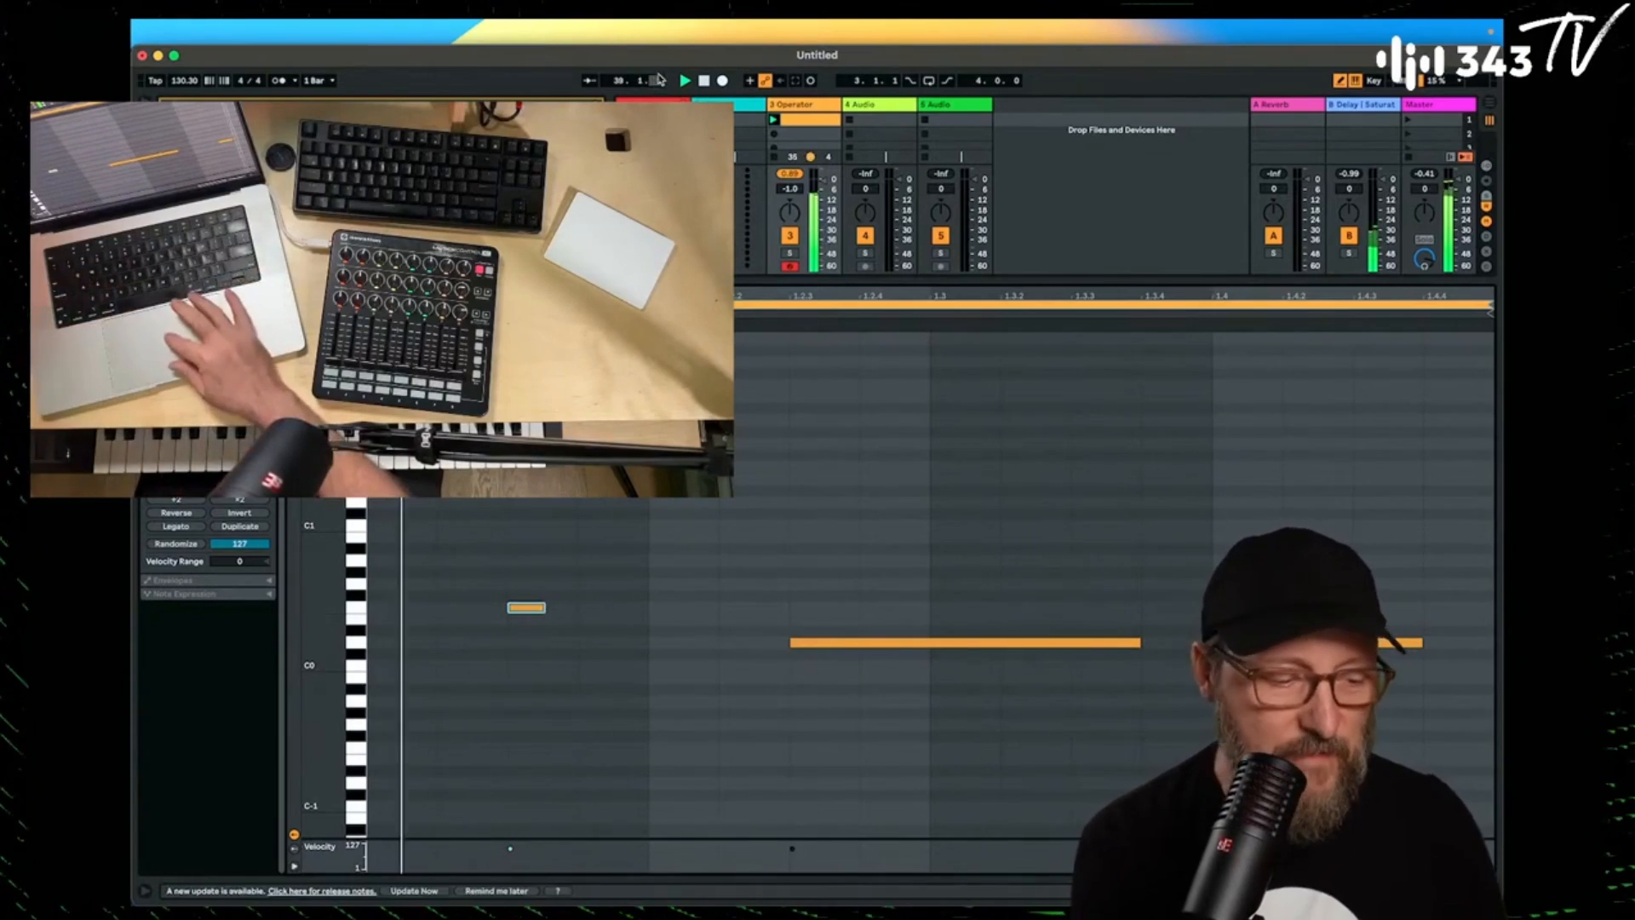
Unfold the 909 Core Kit's chains in the mixer and raise the closed hi-hat's Decay to 1.44 s.
double_click(651, 104)
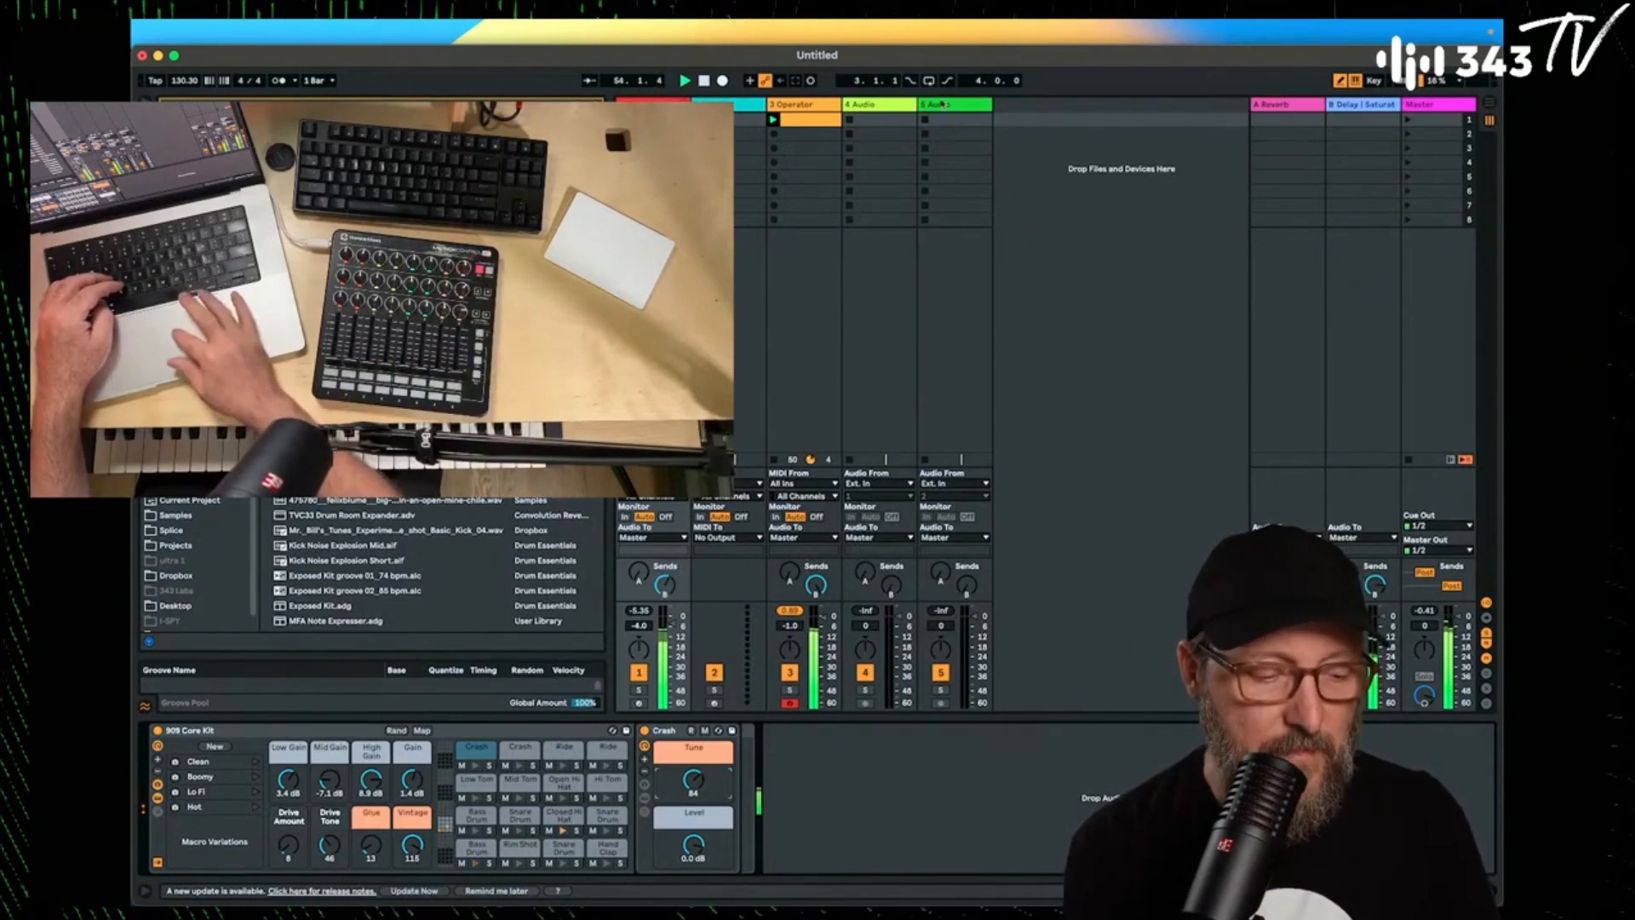
click(682, 104)
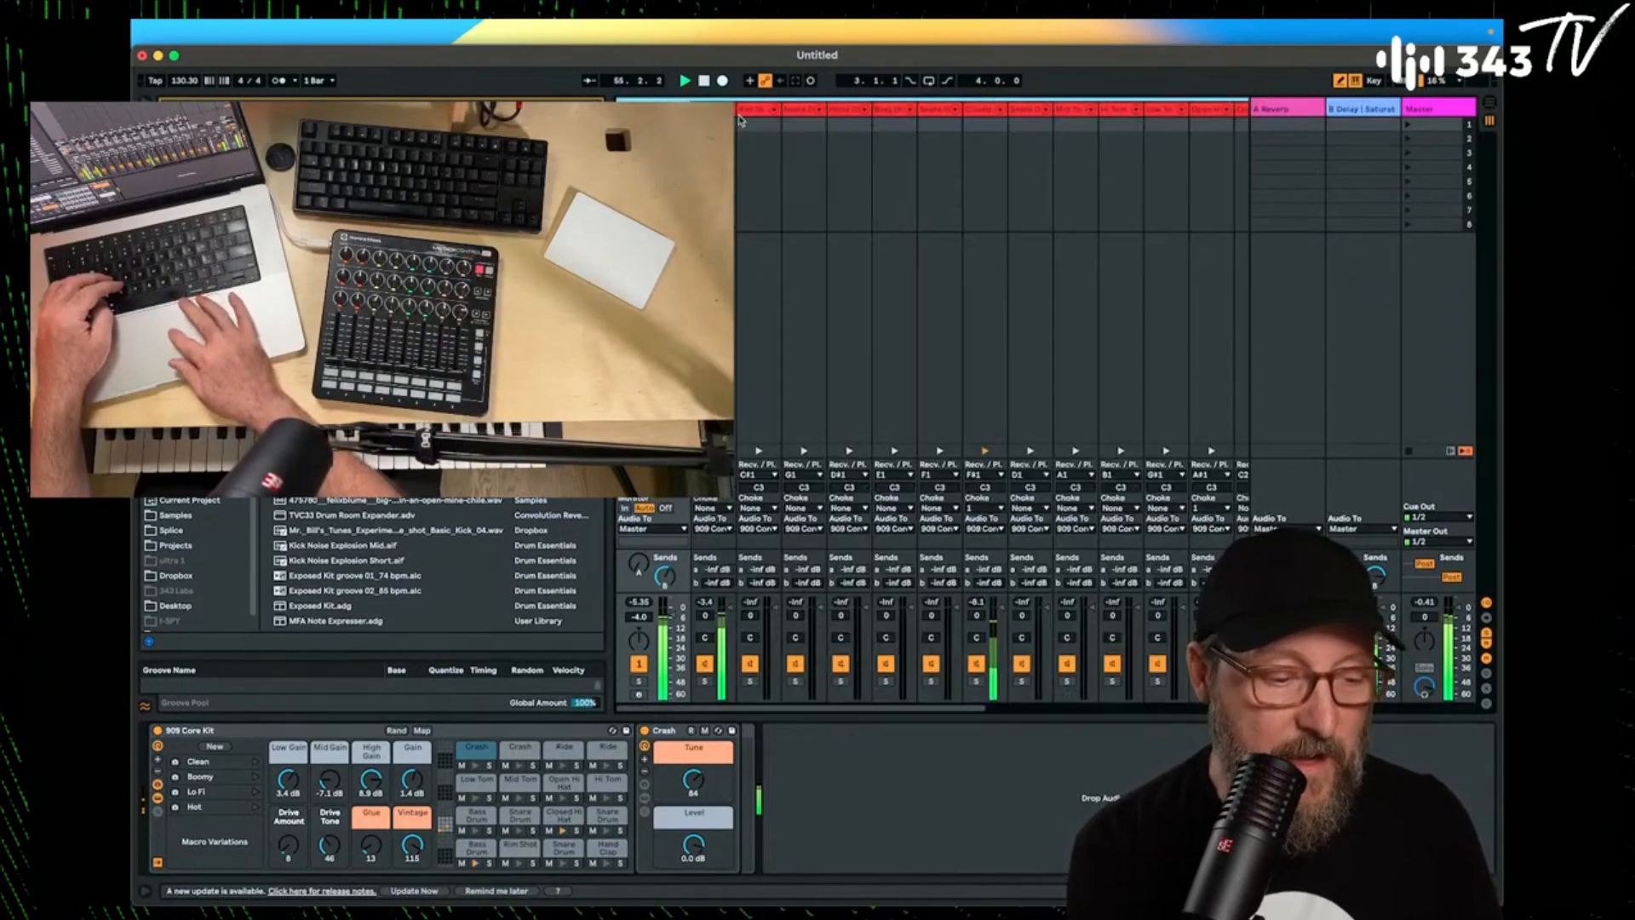
click(979, 109)
drag(207, 779, 207, 715)
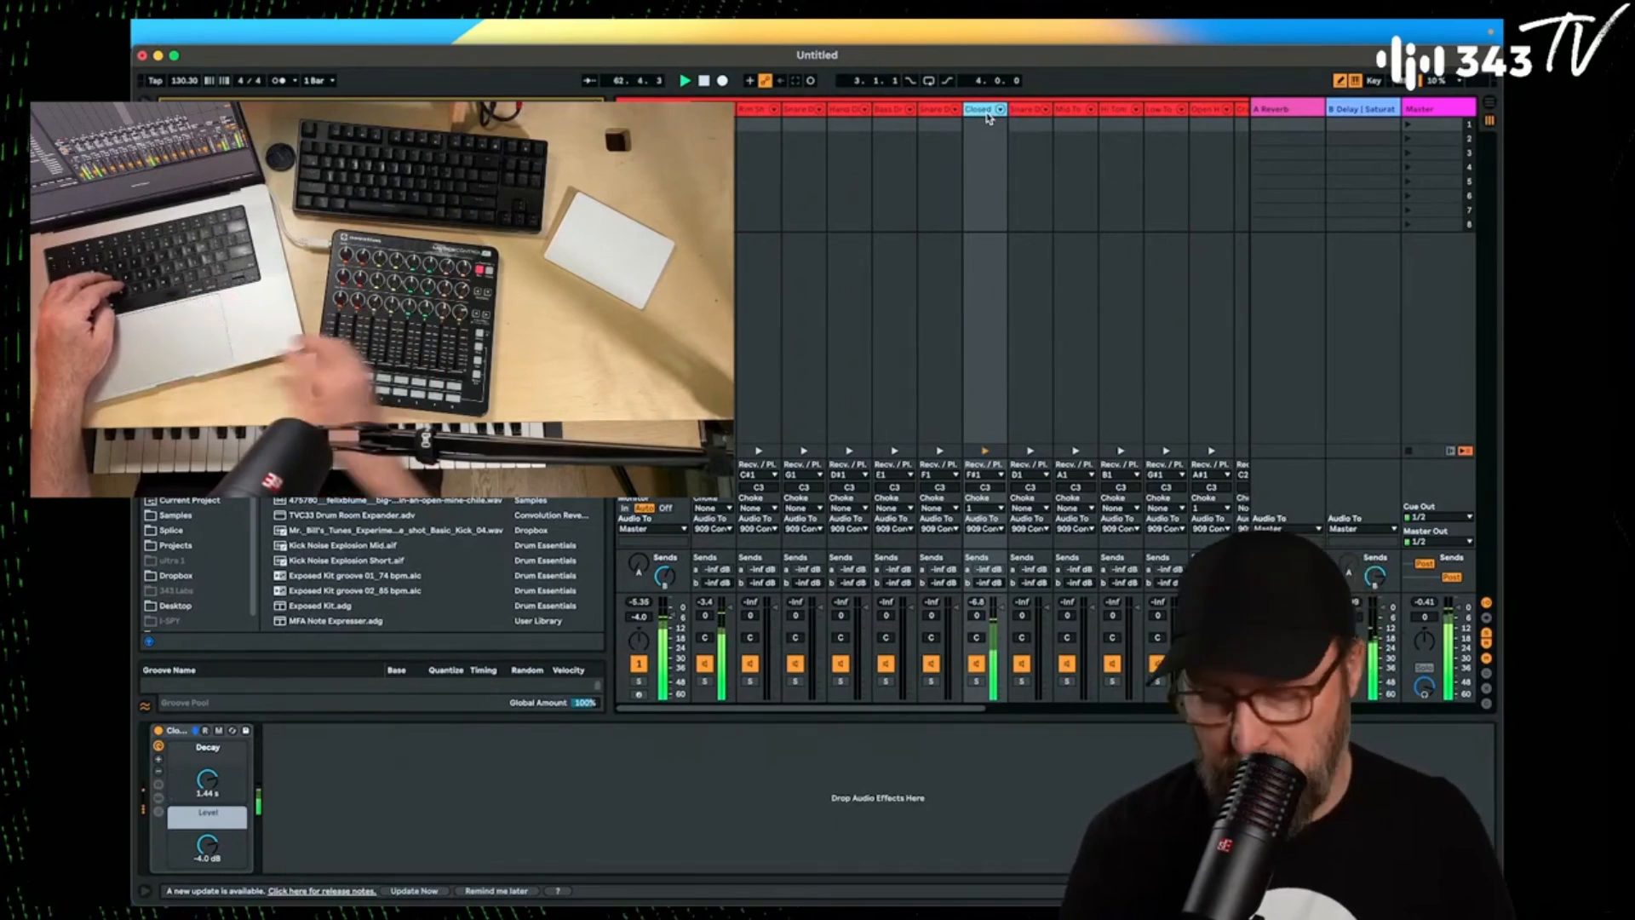
Return to the closed hi-hat chain of the drum track and set its Decay to 312 ms.
scroll(1110, 183, right, 5)
scroll(1056, 213, right, 4)
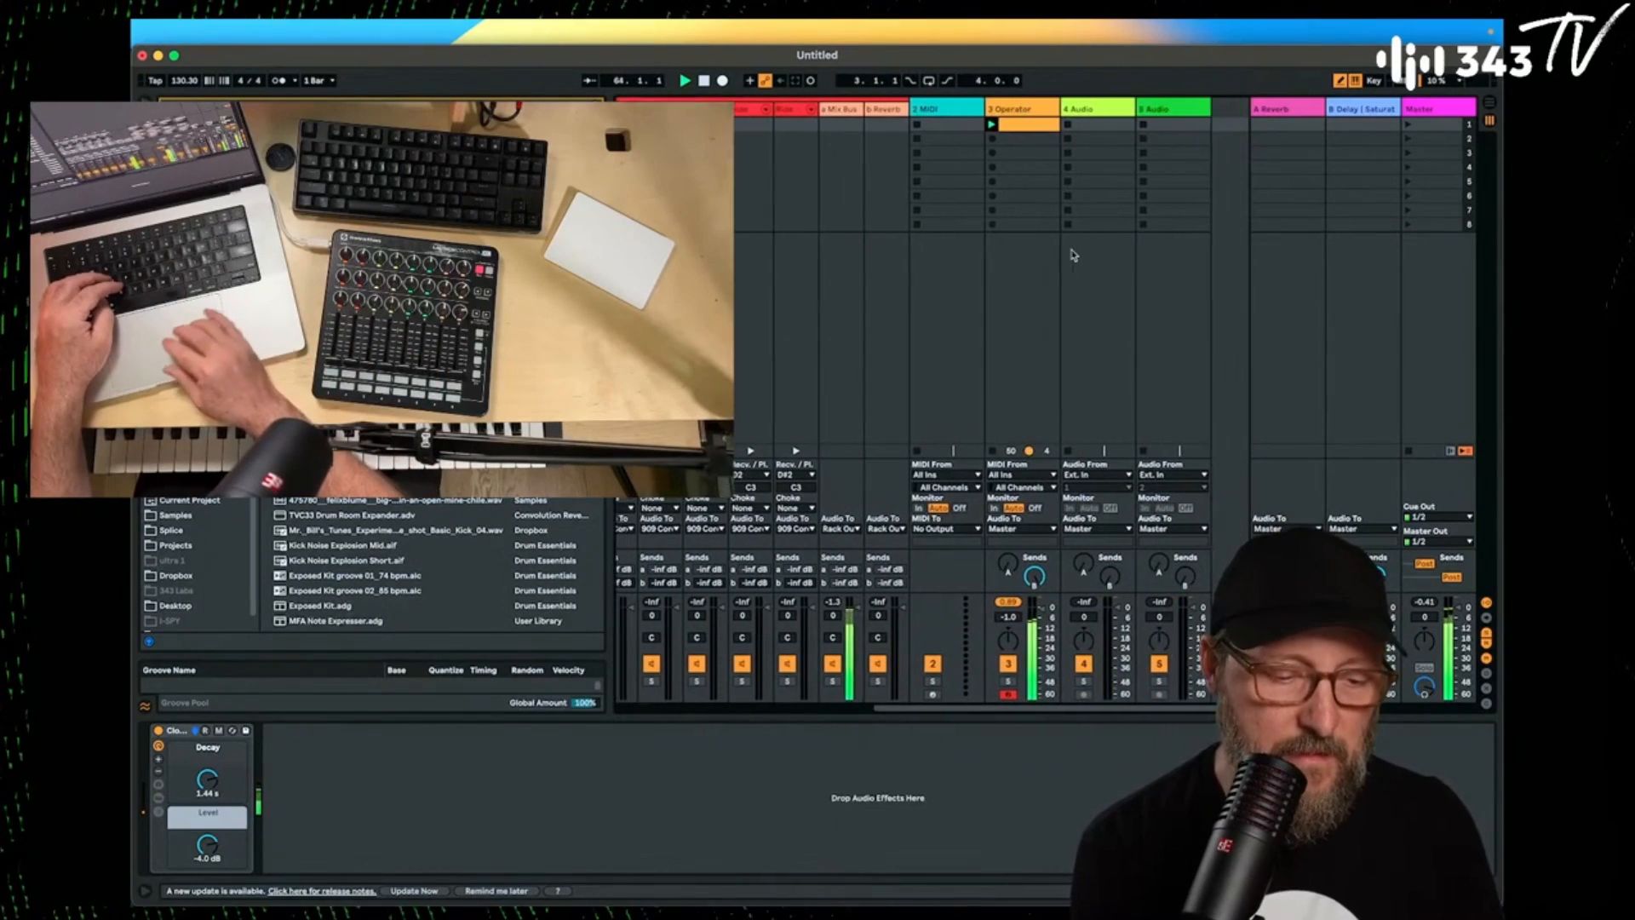
click(933, 111)
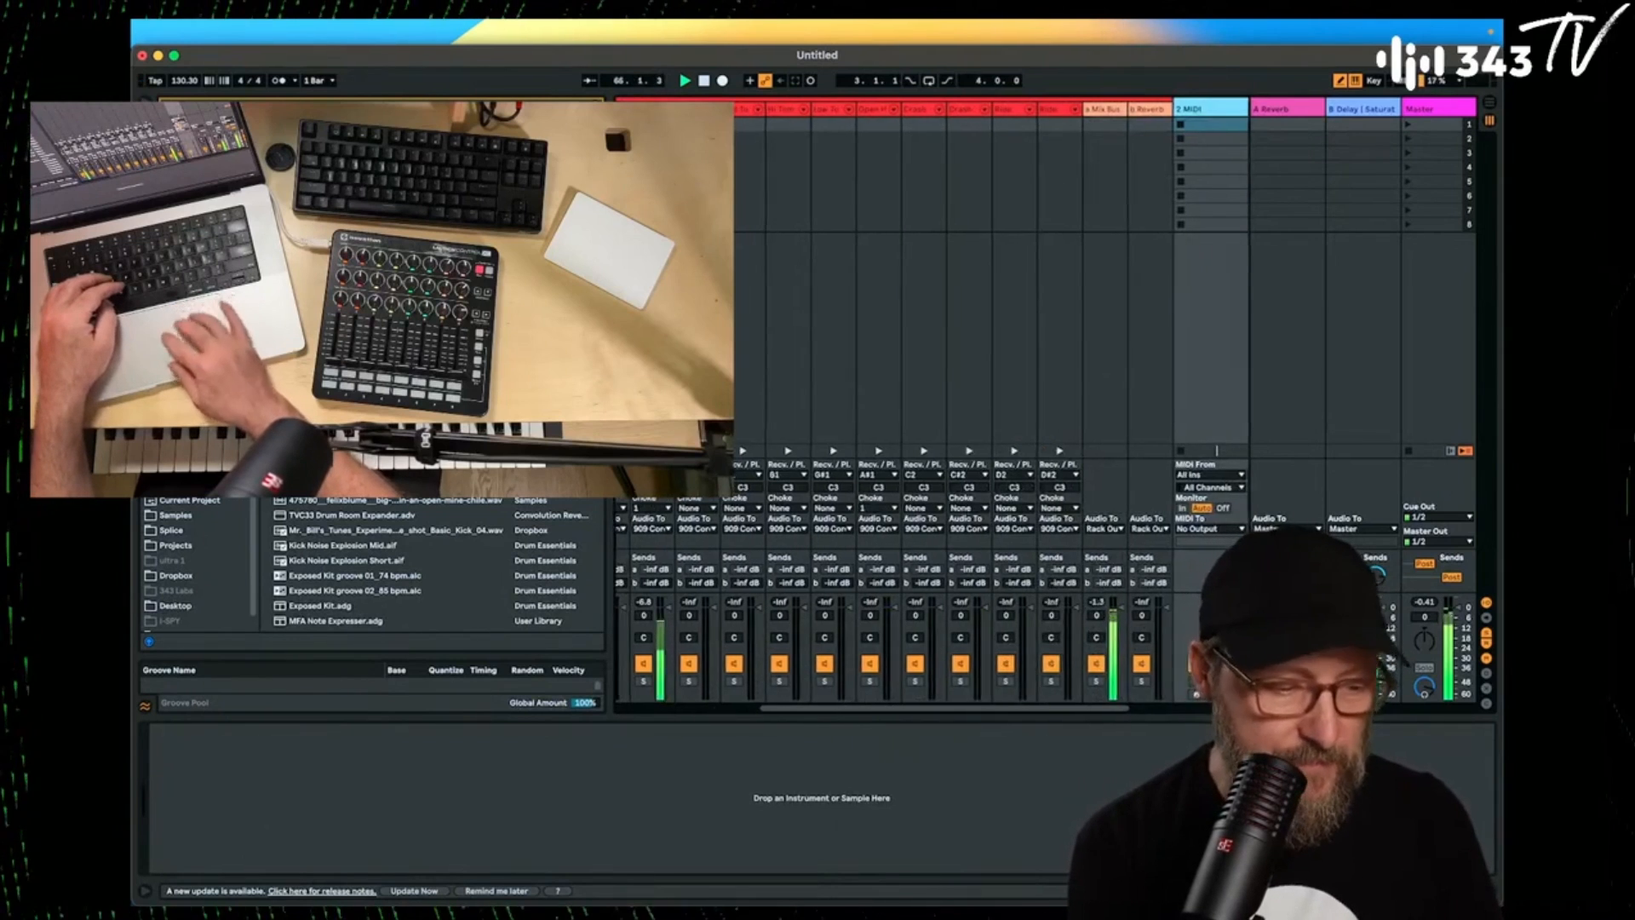
scroll(667, 106, left, 5)
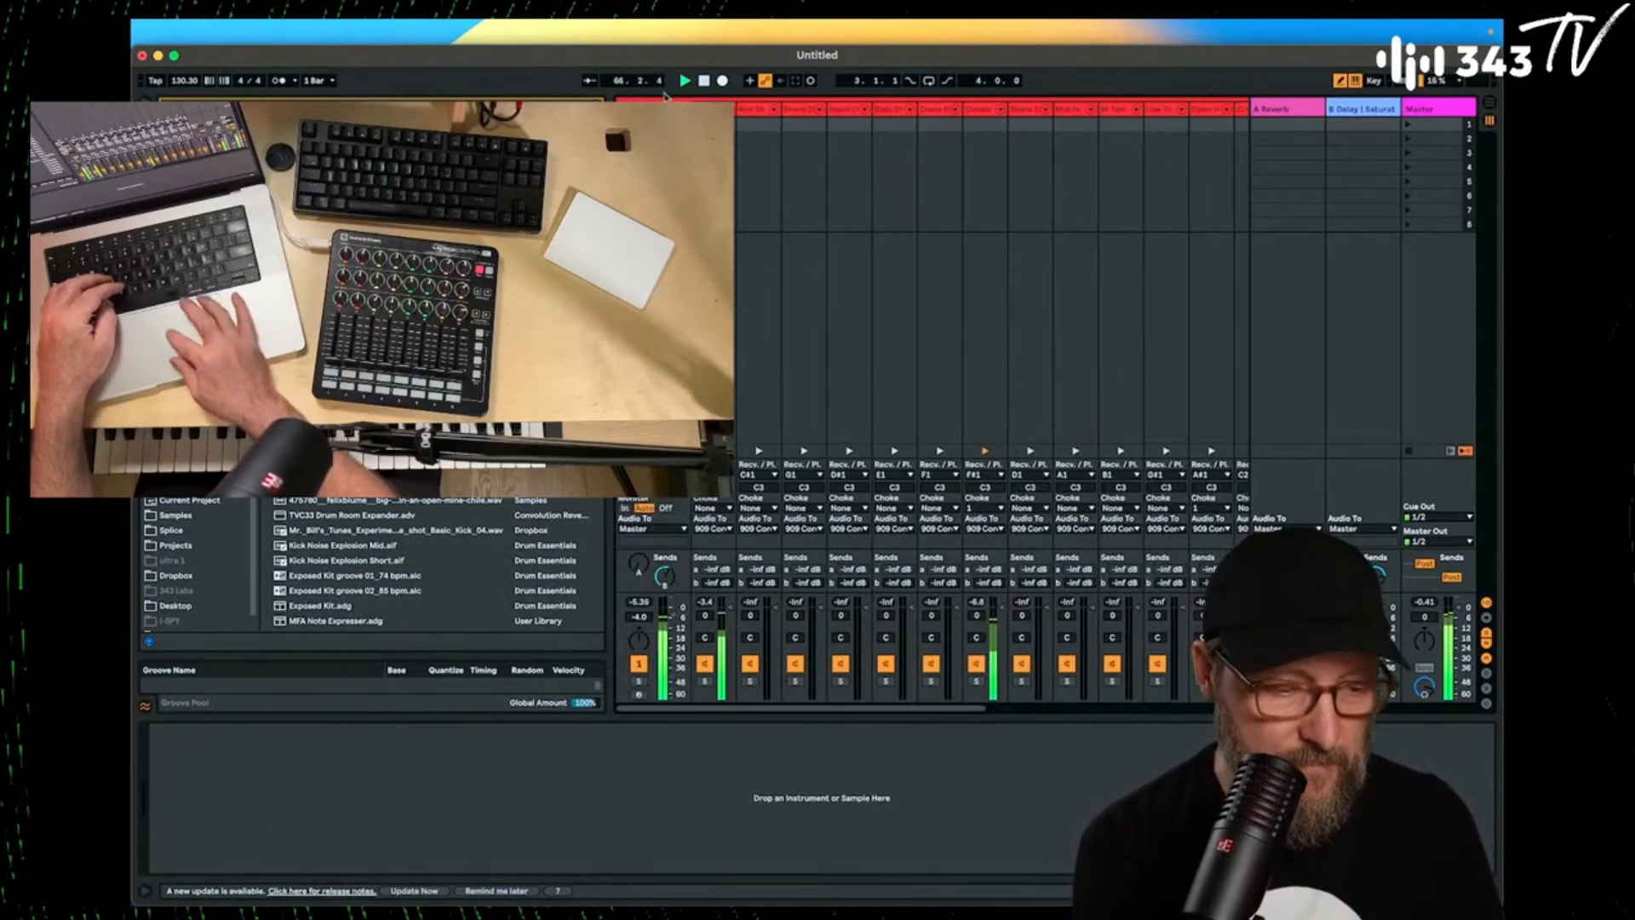
click(978, 109)
drag(204, 782, 204, 814)
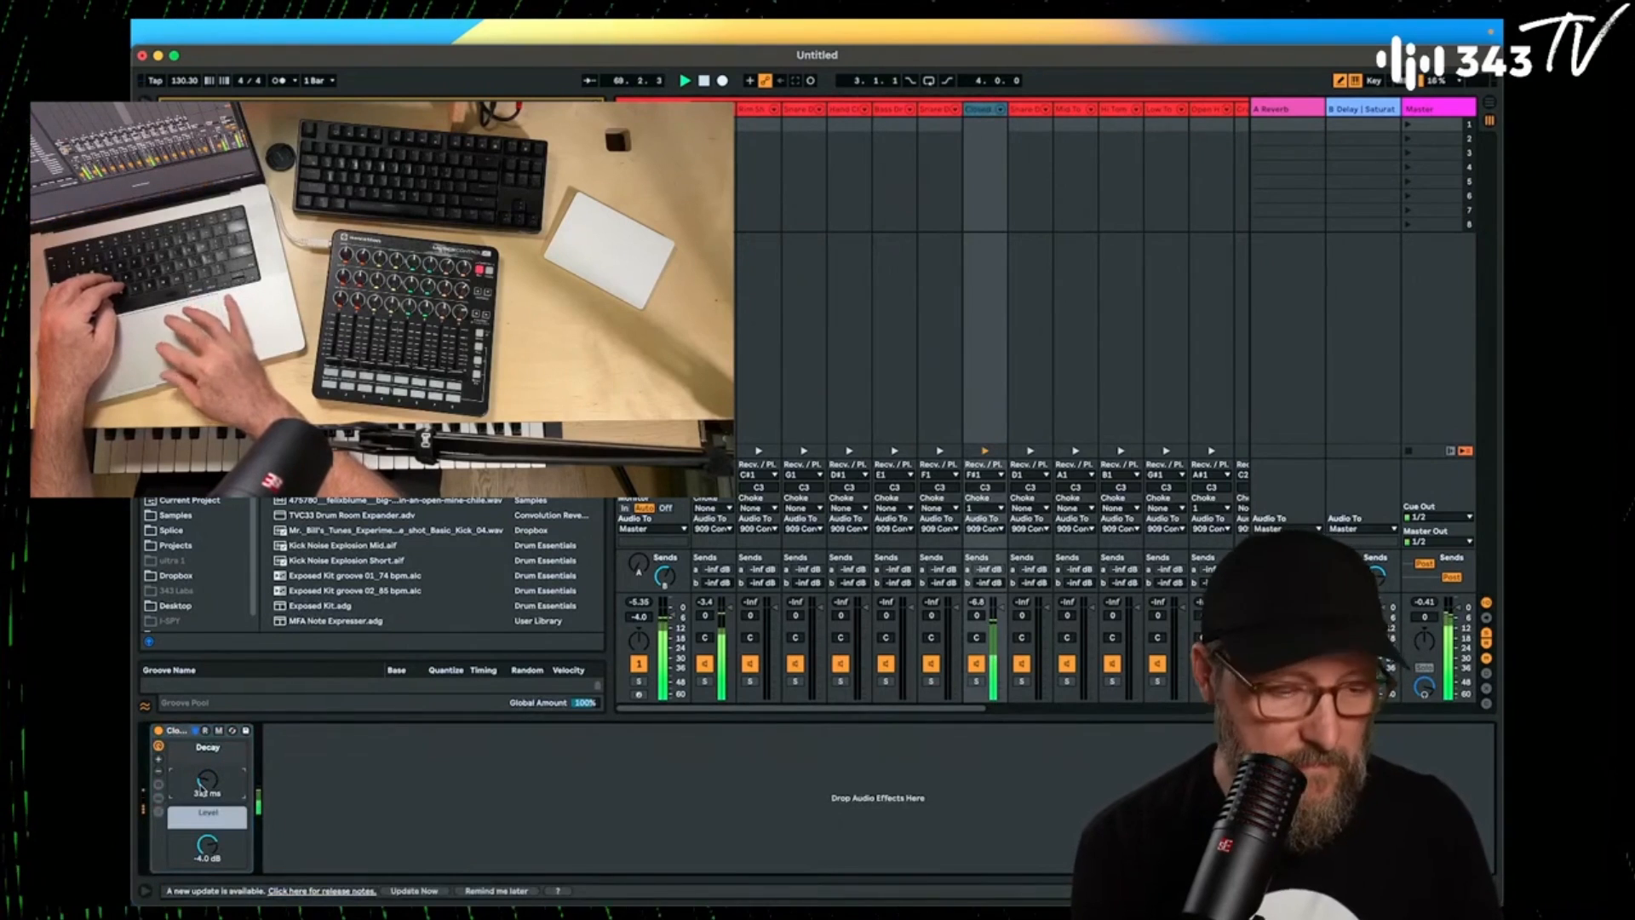
Delete the short F0 note at 1.1.3 from the Operator clip.
scroll(1018, 125, right, 10)
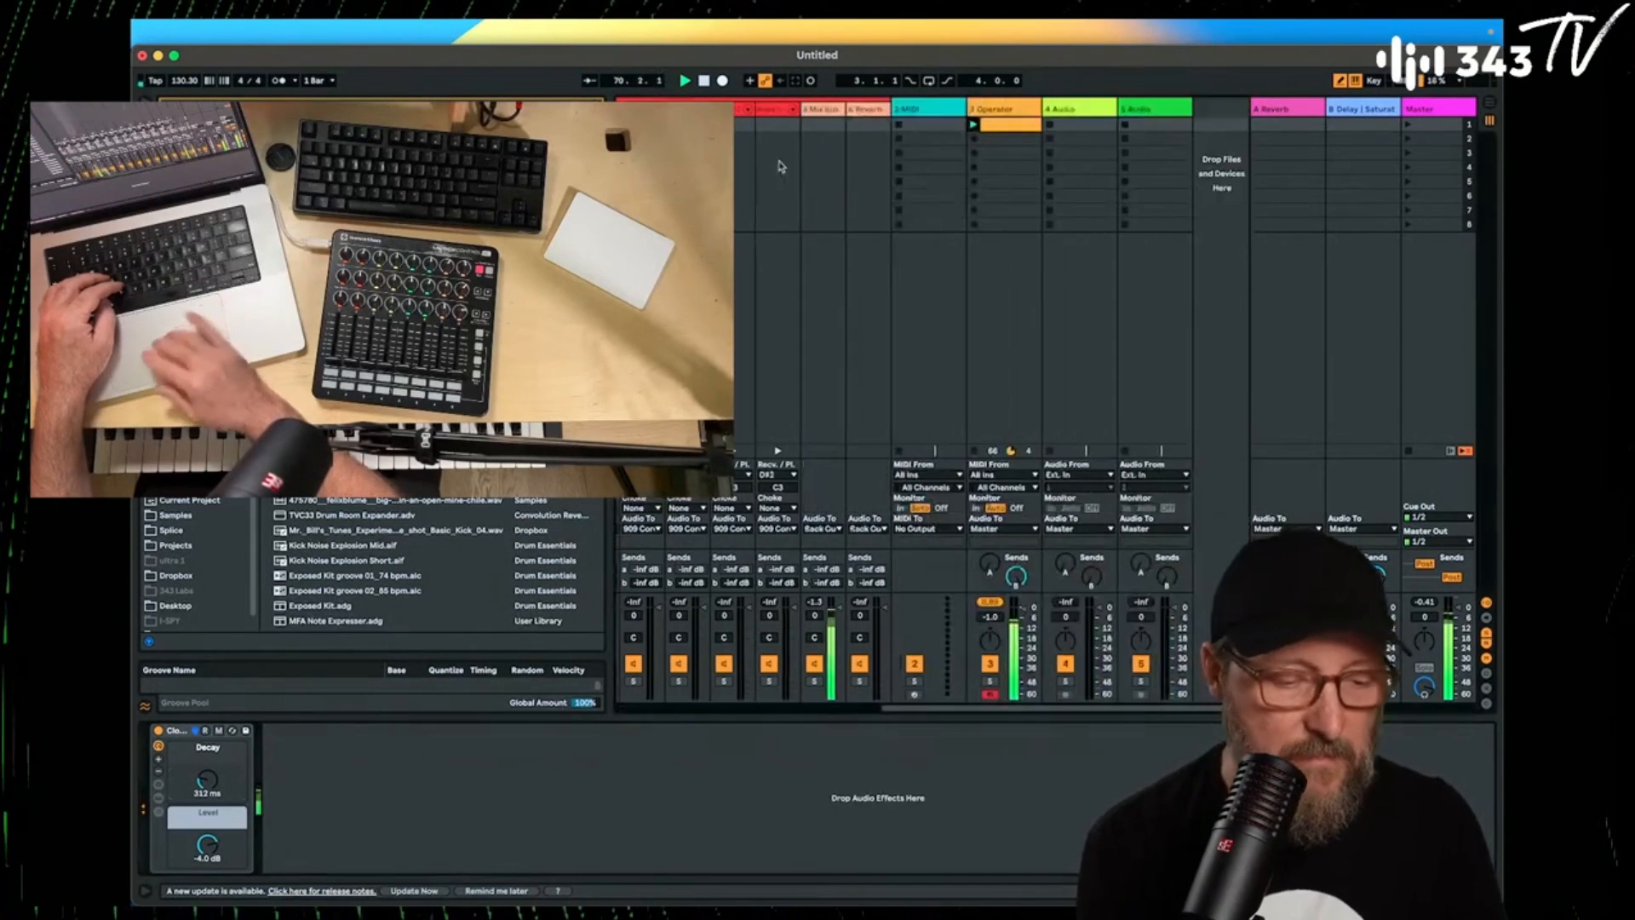
double_click(1007, 125)
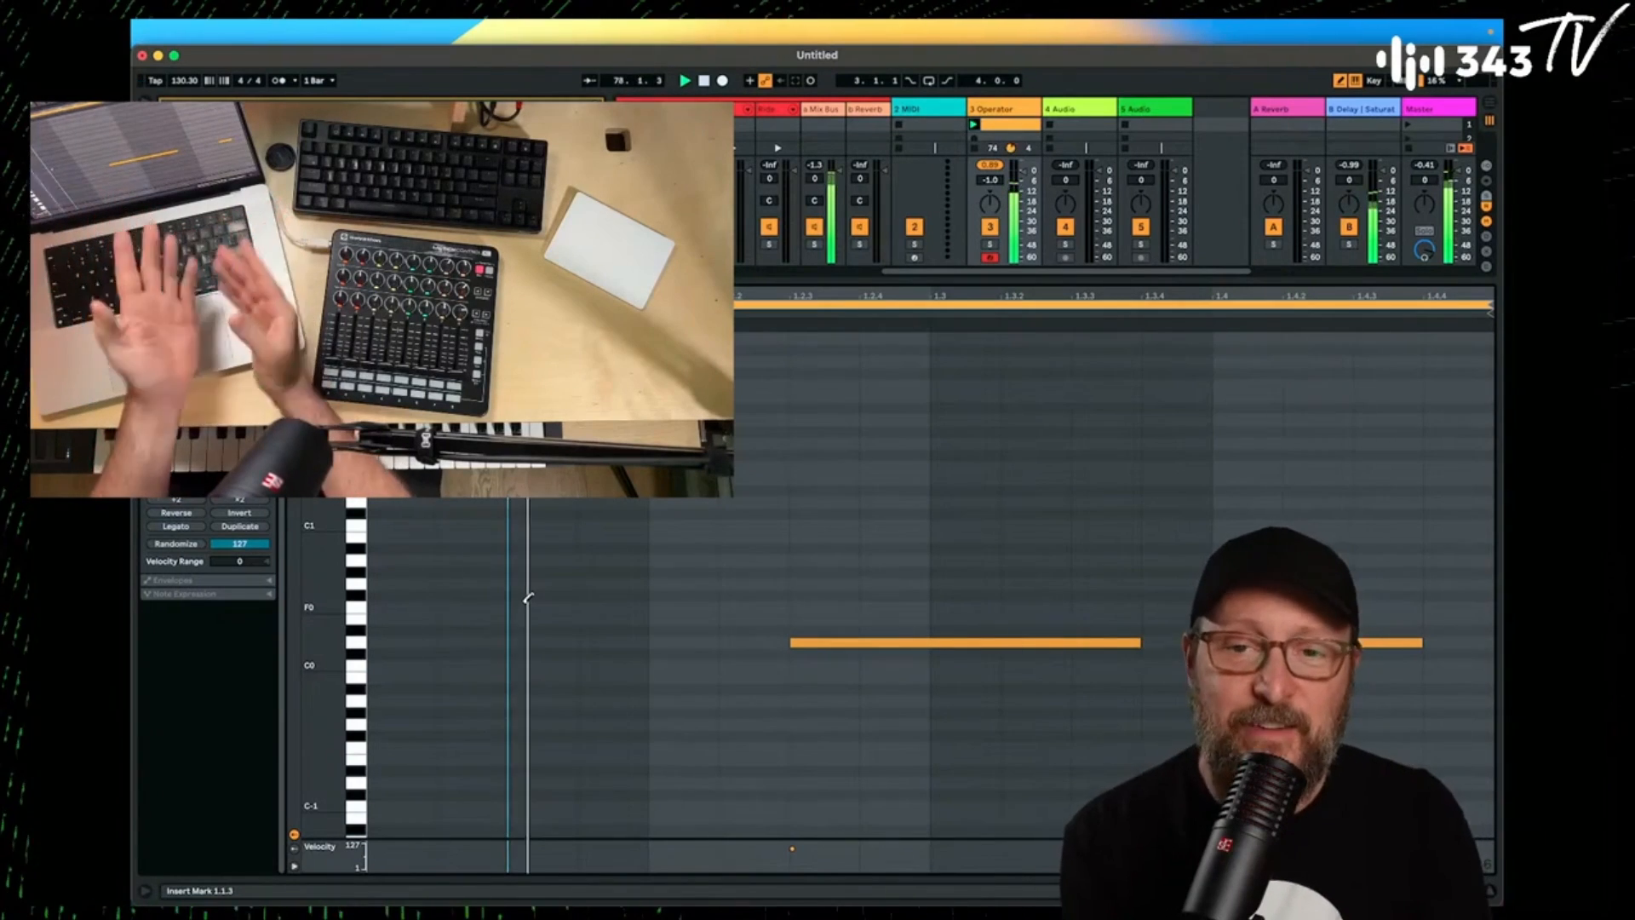
scroll(681, 204, left, 8)
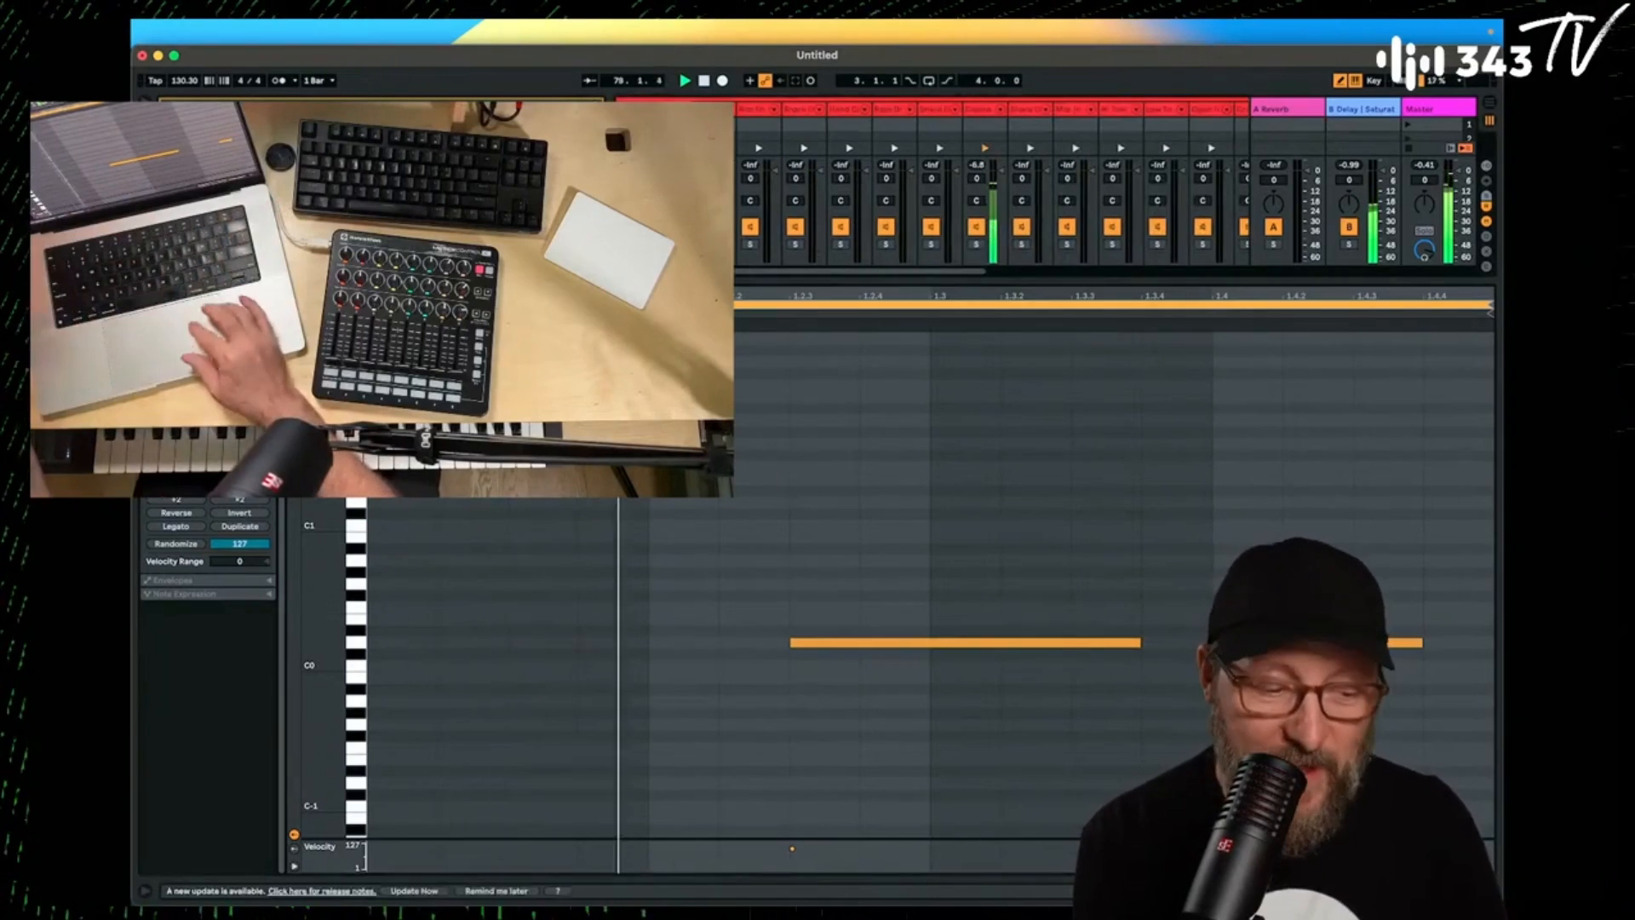
Find Saturator among the audio effects and add it after the 909 Core Kit on the drum track.
click(648, 124)
double_click(649, 109)
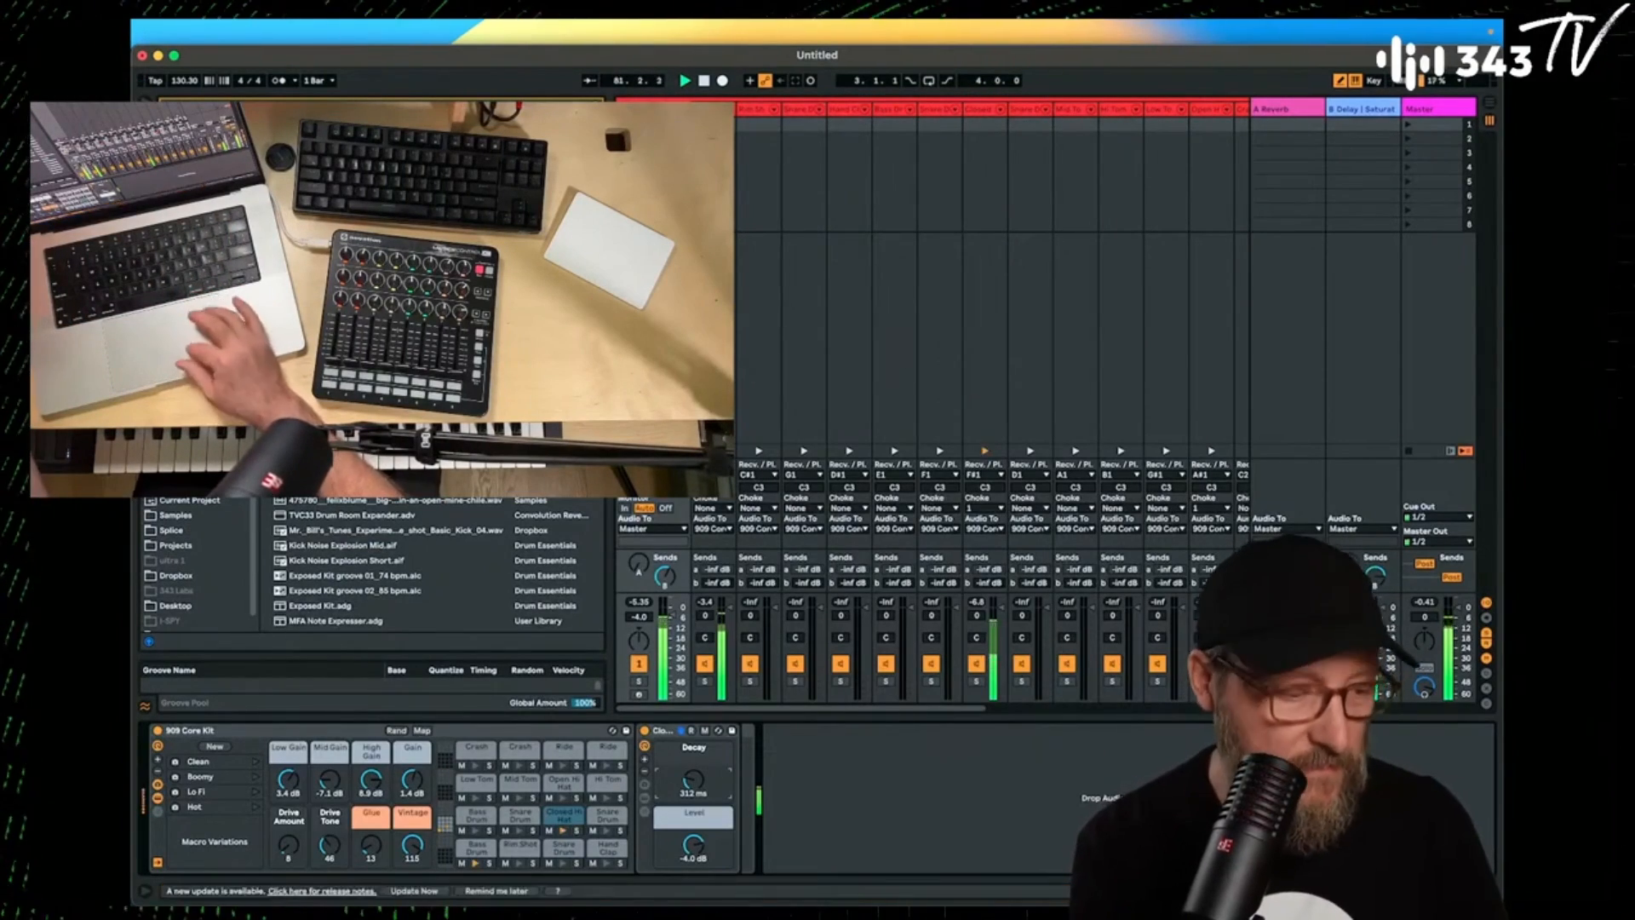
click(186, 327)
click(185, 325)
scroll(409, 409, down, 10)
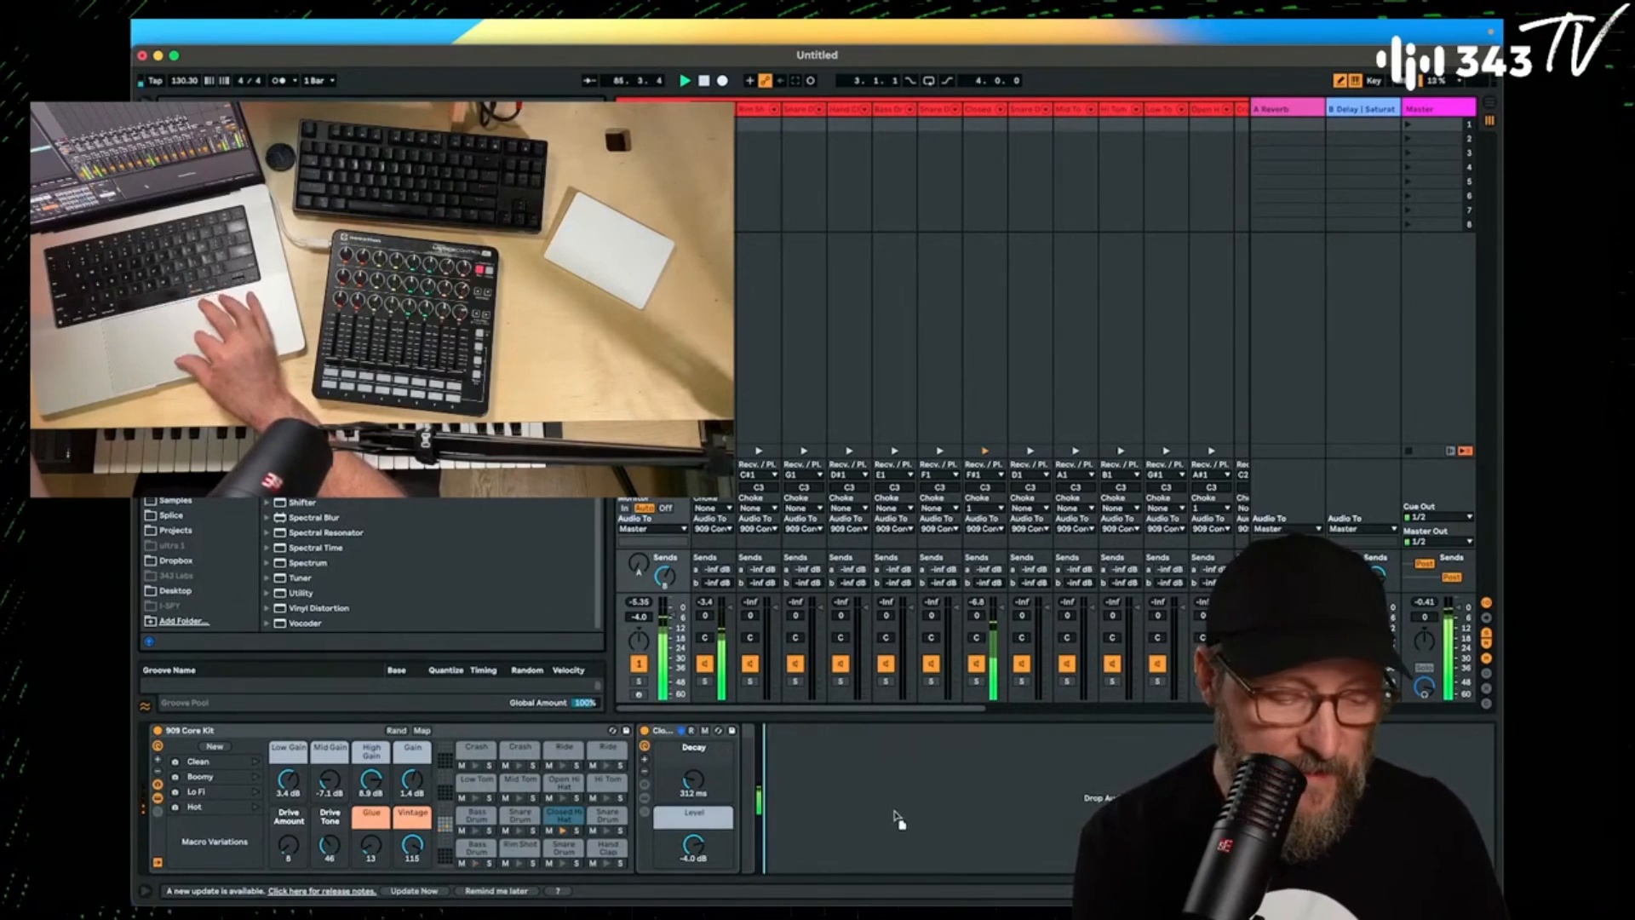
drag(898, 819, 894, 815)
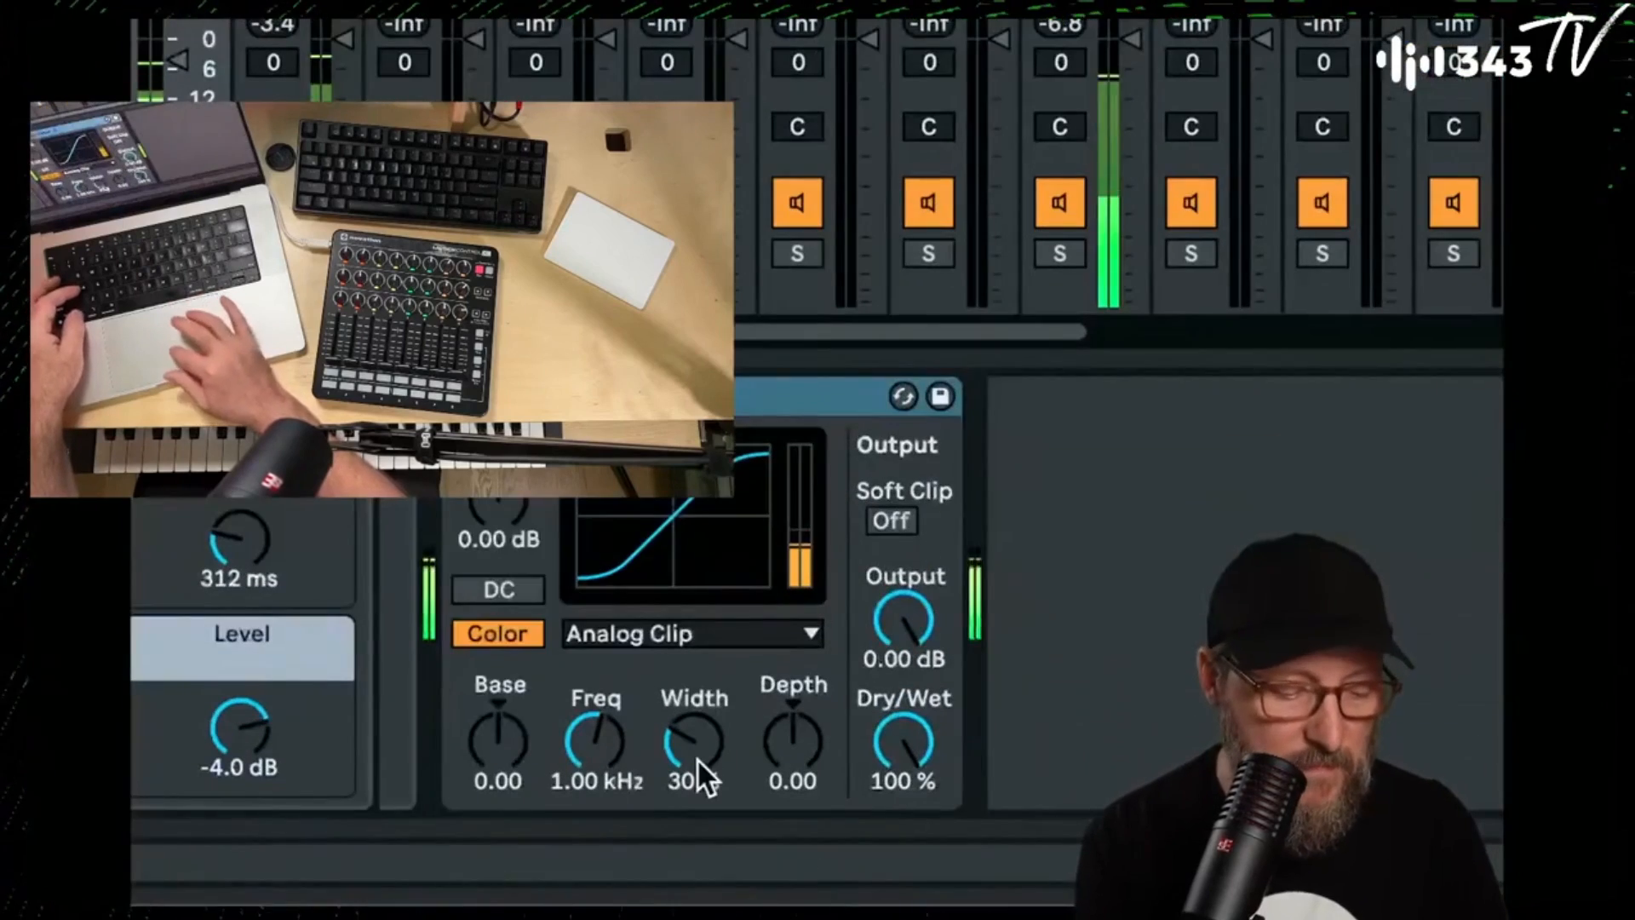
Set the drum track's Saturator to Drive 8.71 dB, Base -22.3, Depth -17.9 and Output -6.00 dB.
drag(498, 511, 498, 459)
drag(792, 739, 792, 843)
drag(511, 730, 511, 856)
drag(903, 620, 903, 668)
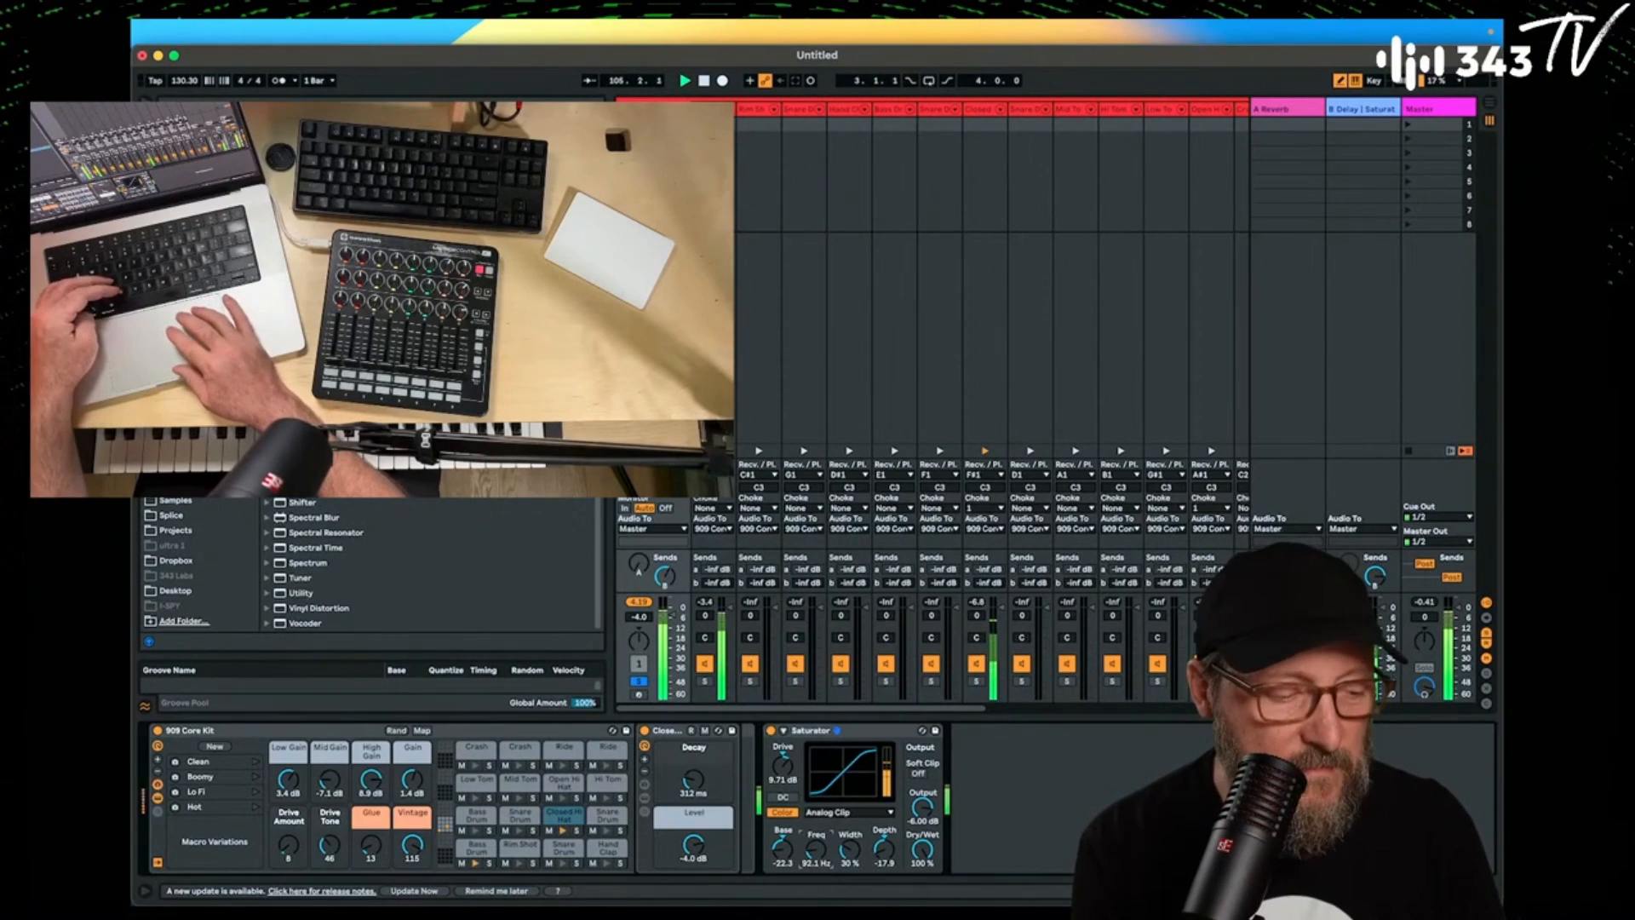
Put Convolution Reverb Pro in place of the Saturator on the drum track and set its Type to 02 Ambience and Small Rooms.
text(eq)
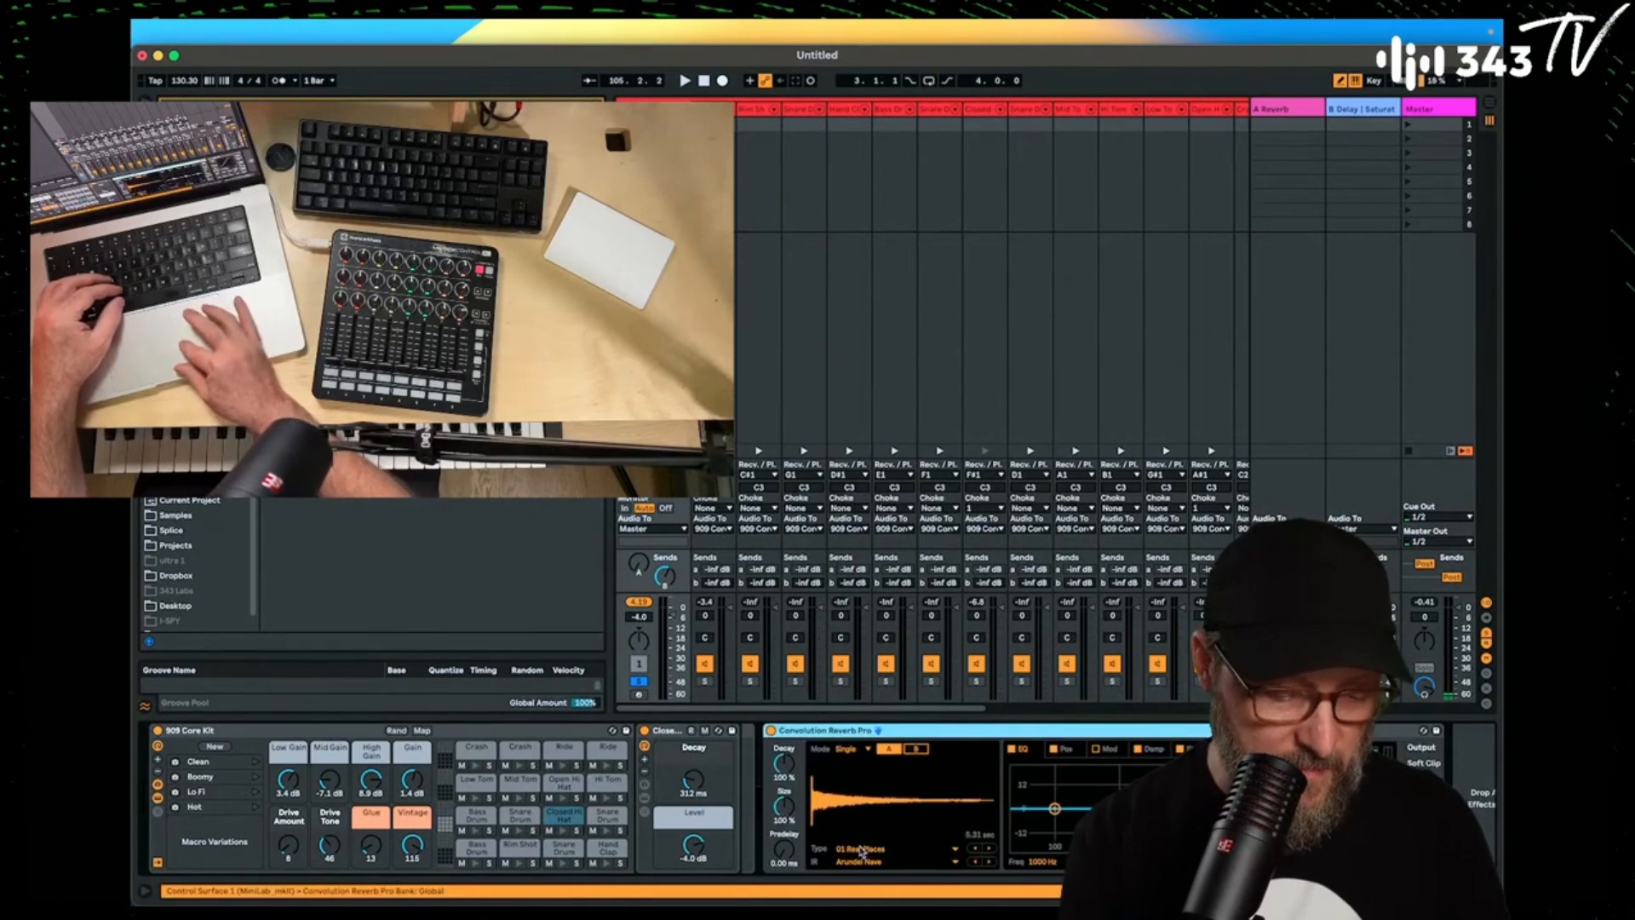
click(861, 849)
click(905, 712)
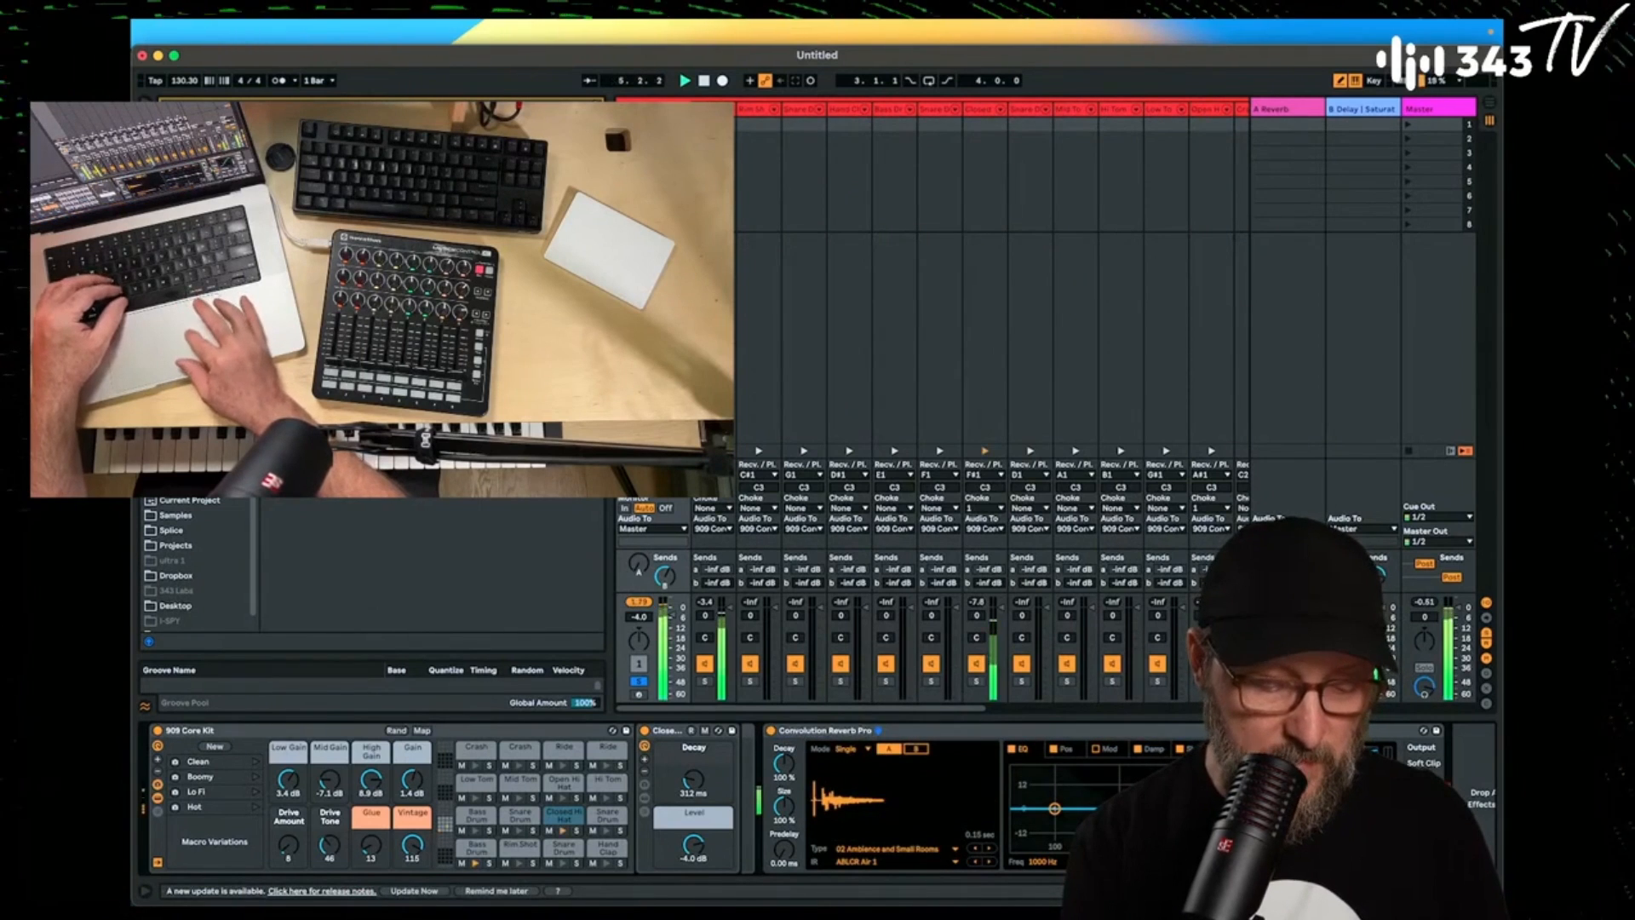
Audition the room impulse responses in Convolution Reverb Pro and select BM7 Bass XXLR.
click(988, 861)
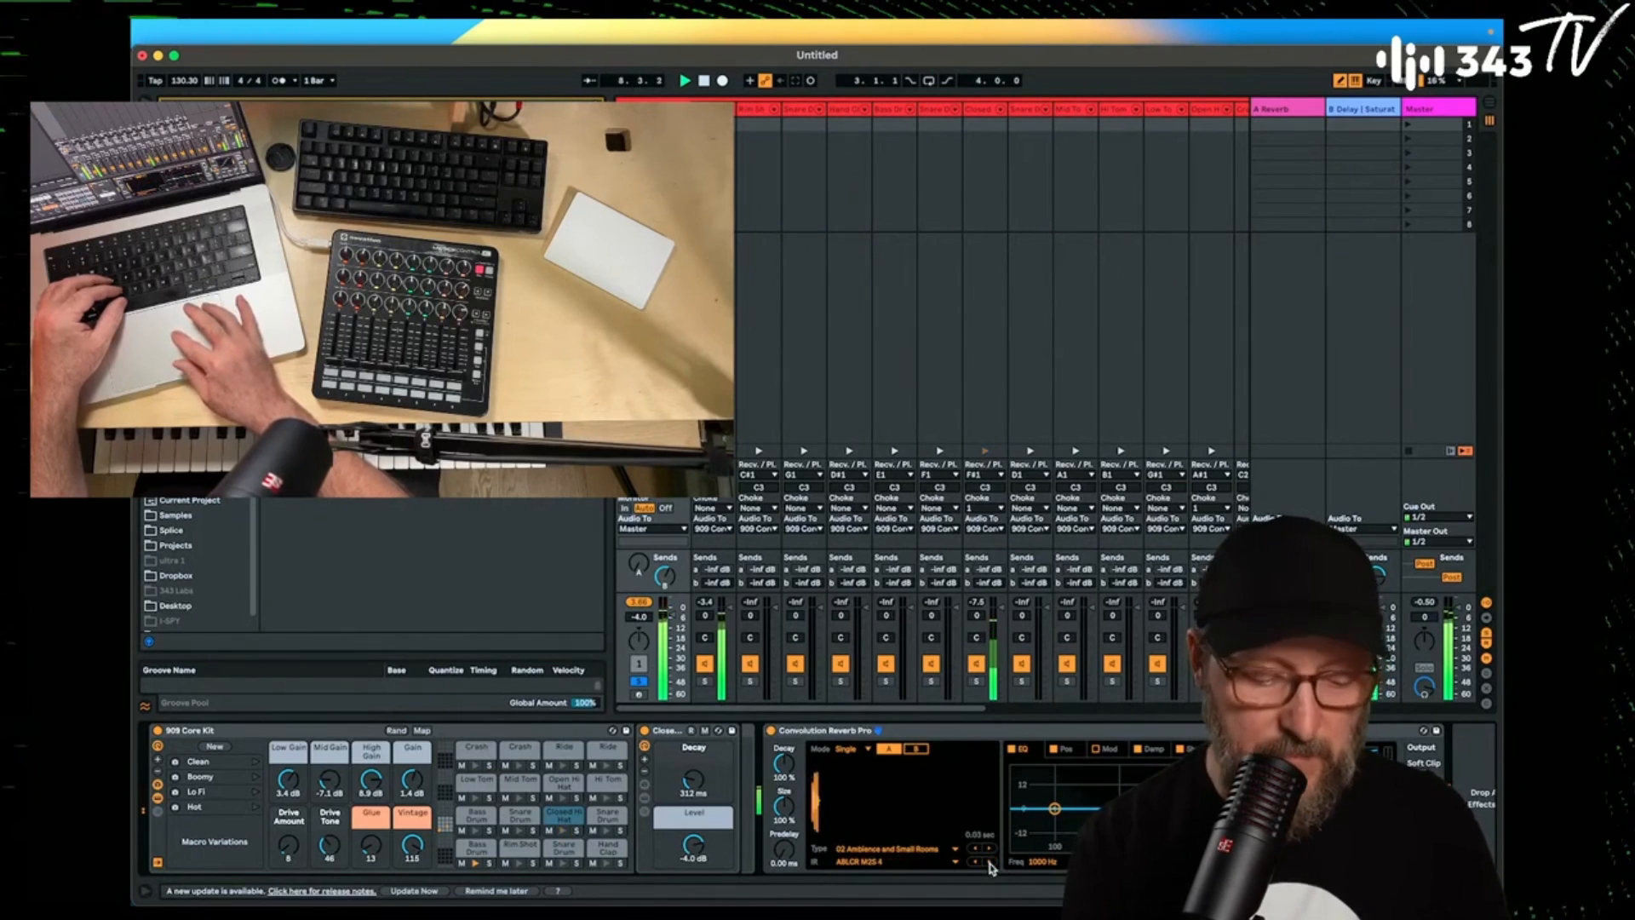
click(987, 862)
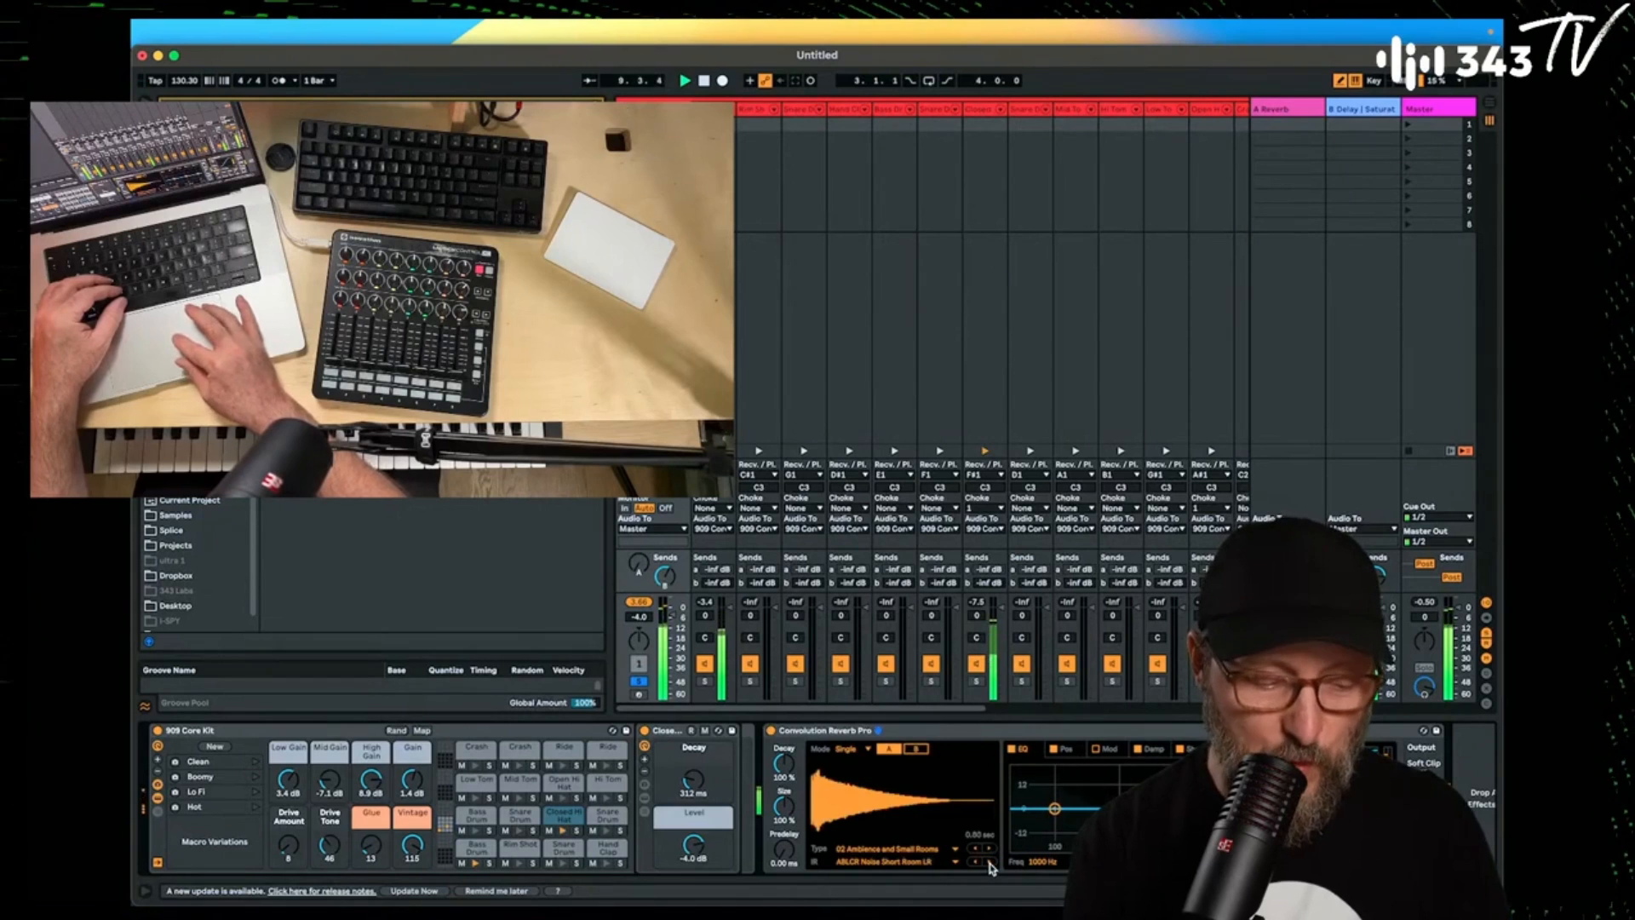
click(988, 862)
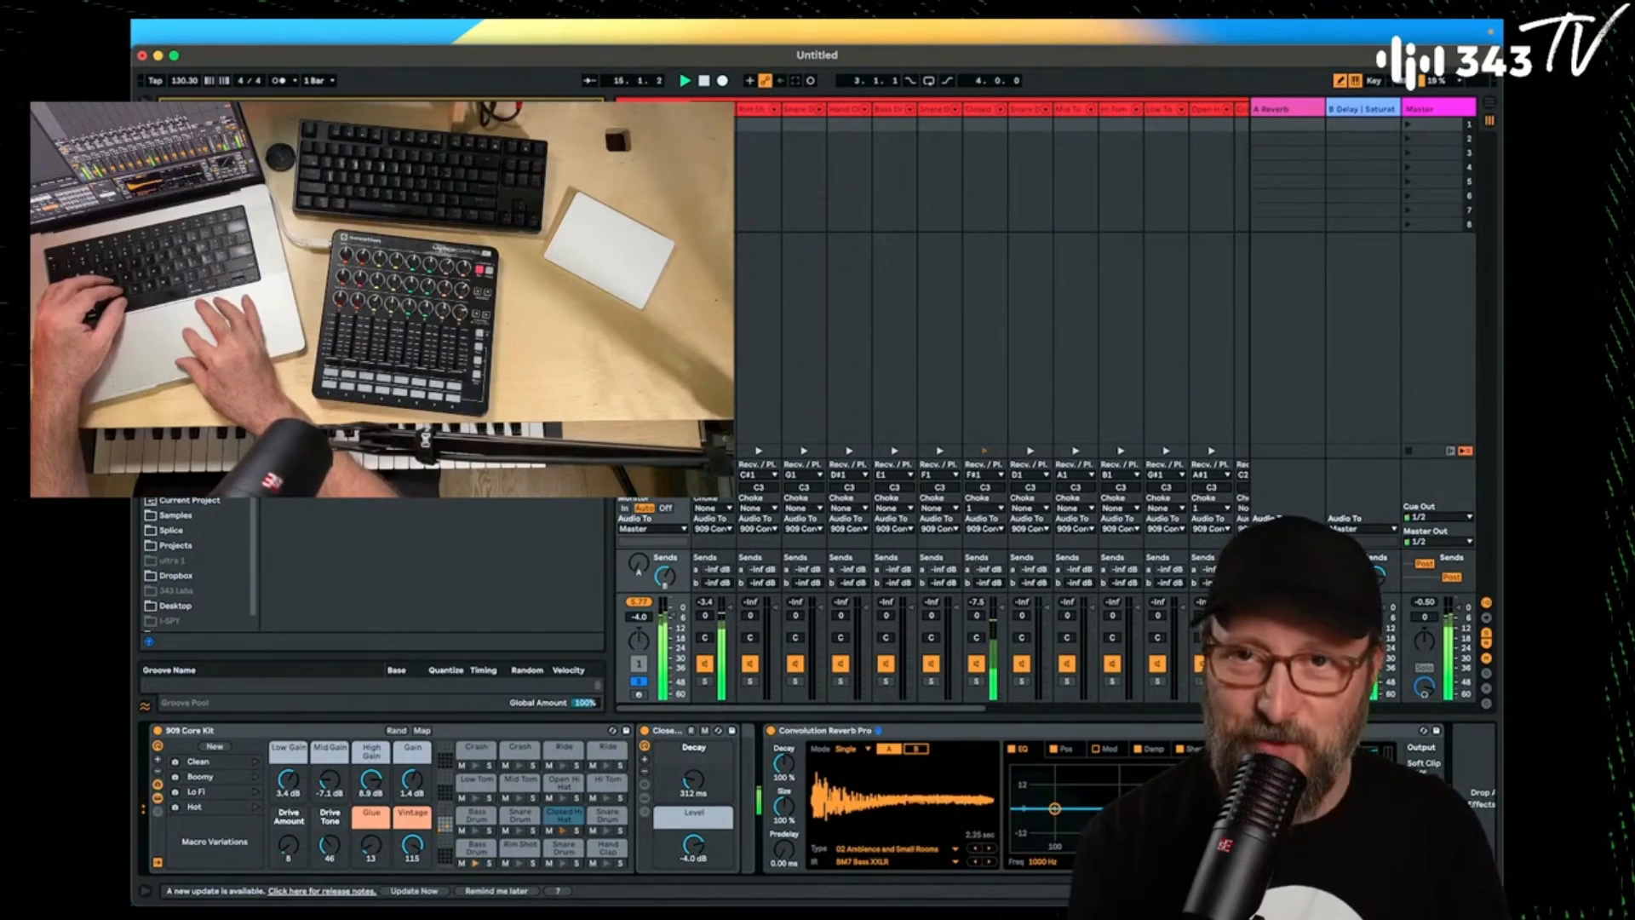
Take the drum track out of solo and lower the position point at centre pan in Convolution Reverb Pro's Pos view.
click(639, 682)
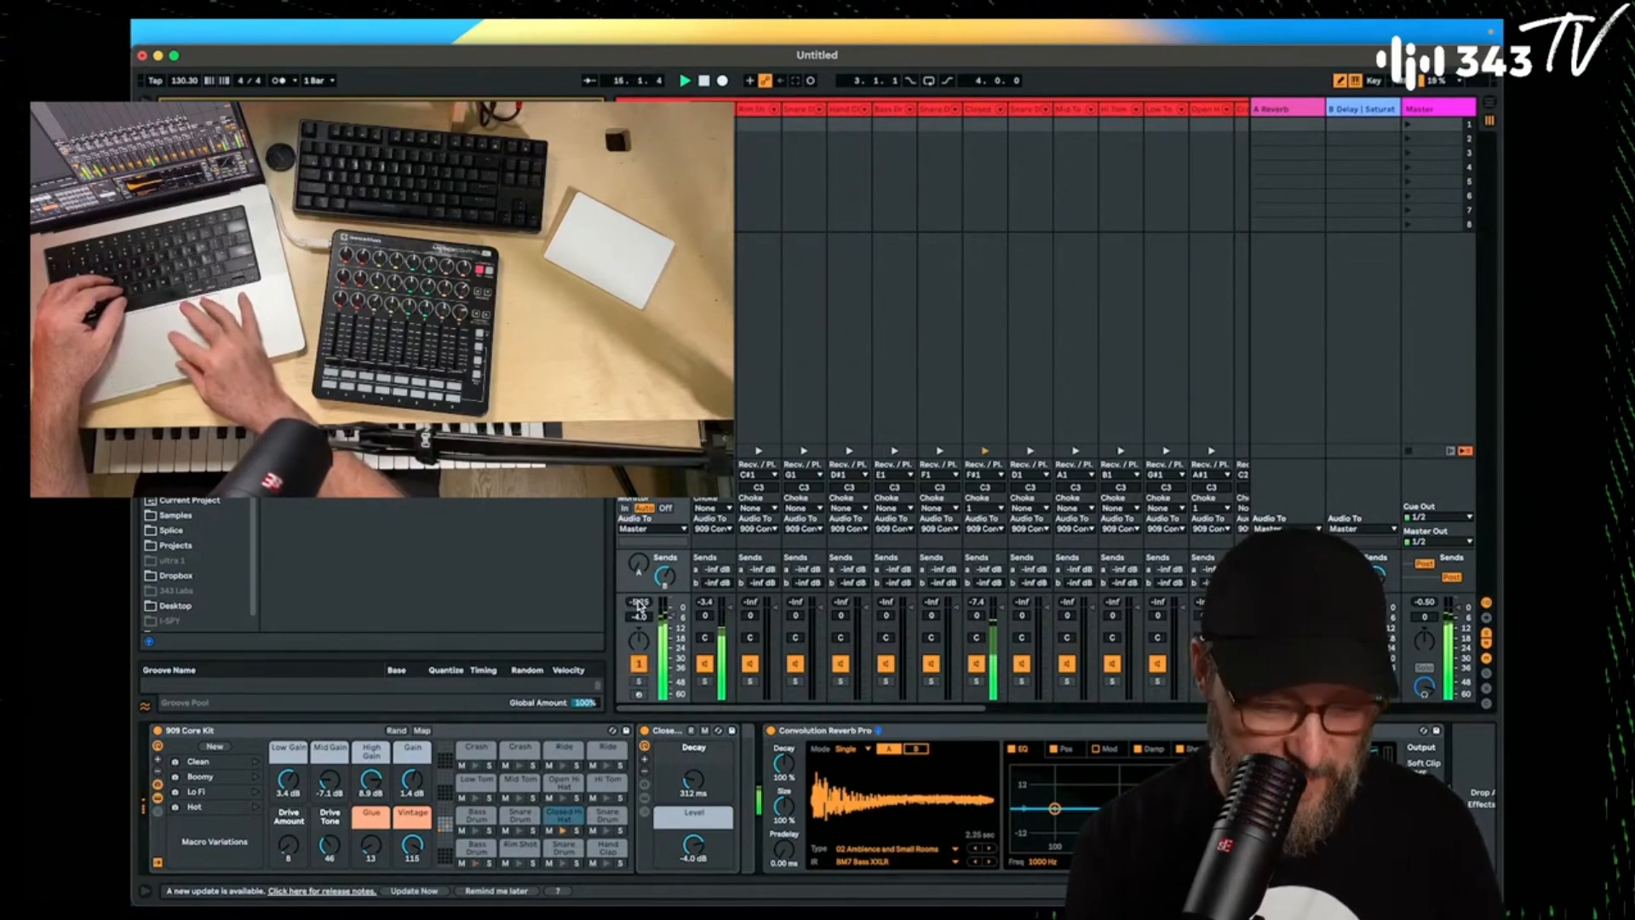
scroll(968, 813, right, 2)
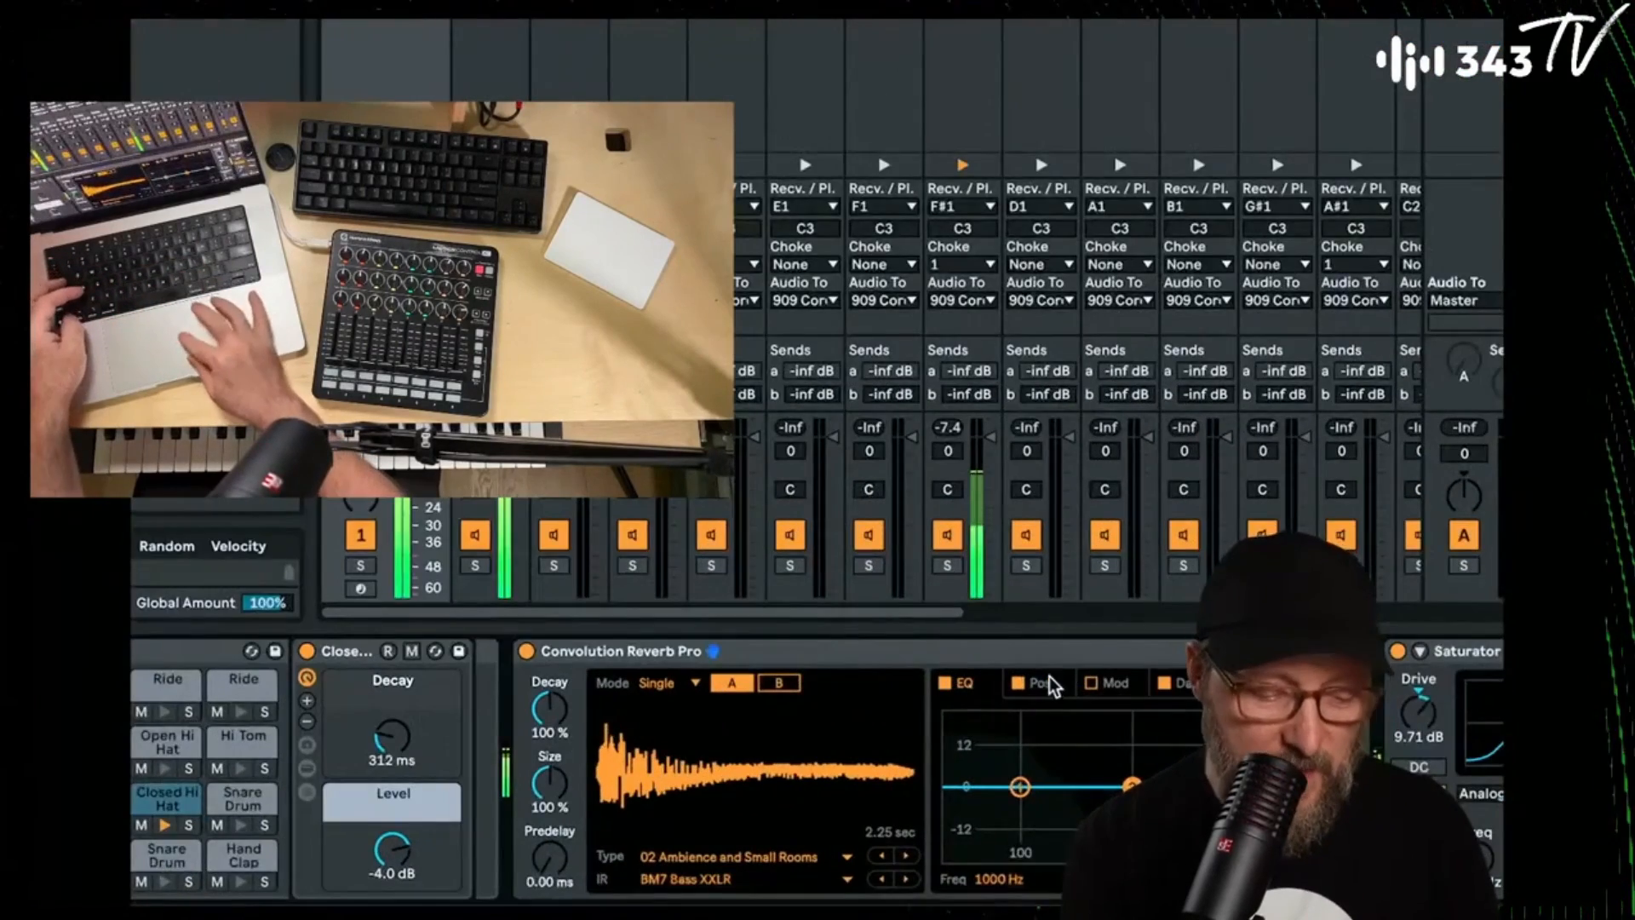
click(1026, 749)
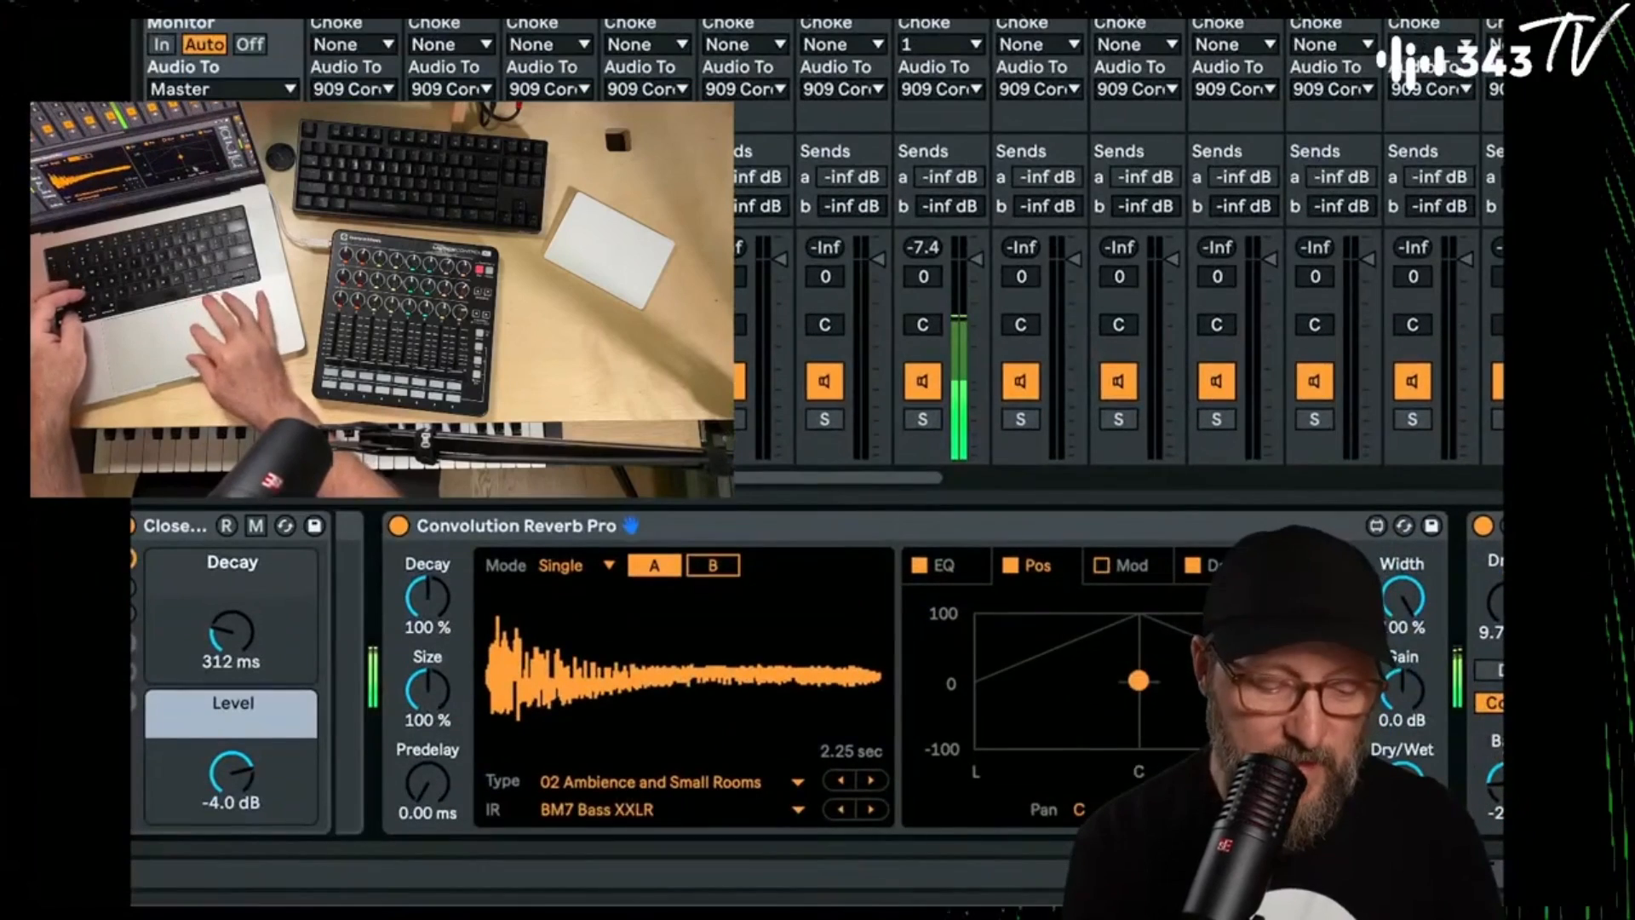
drag(1138, 721, 1139, 752)
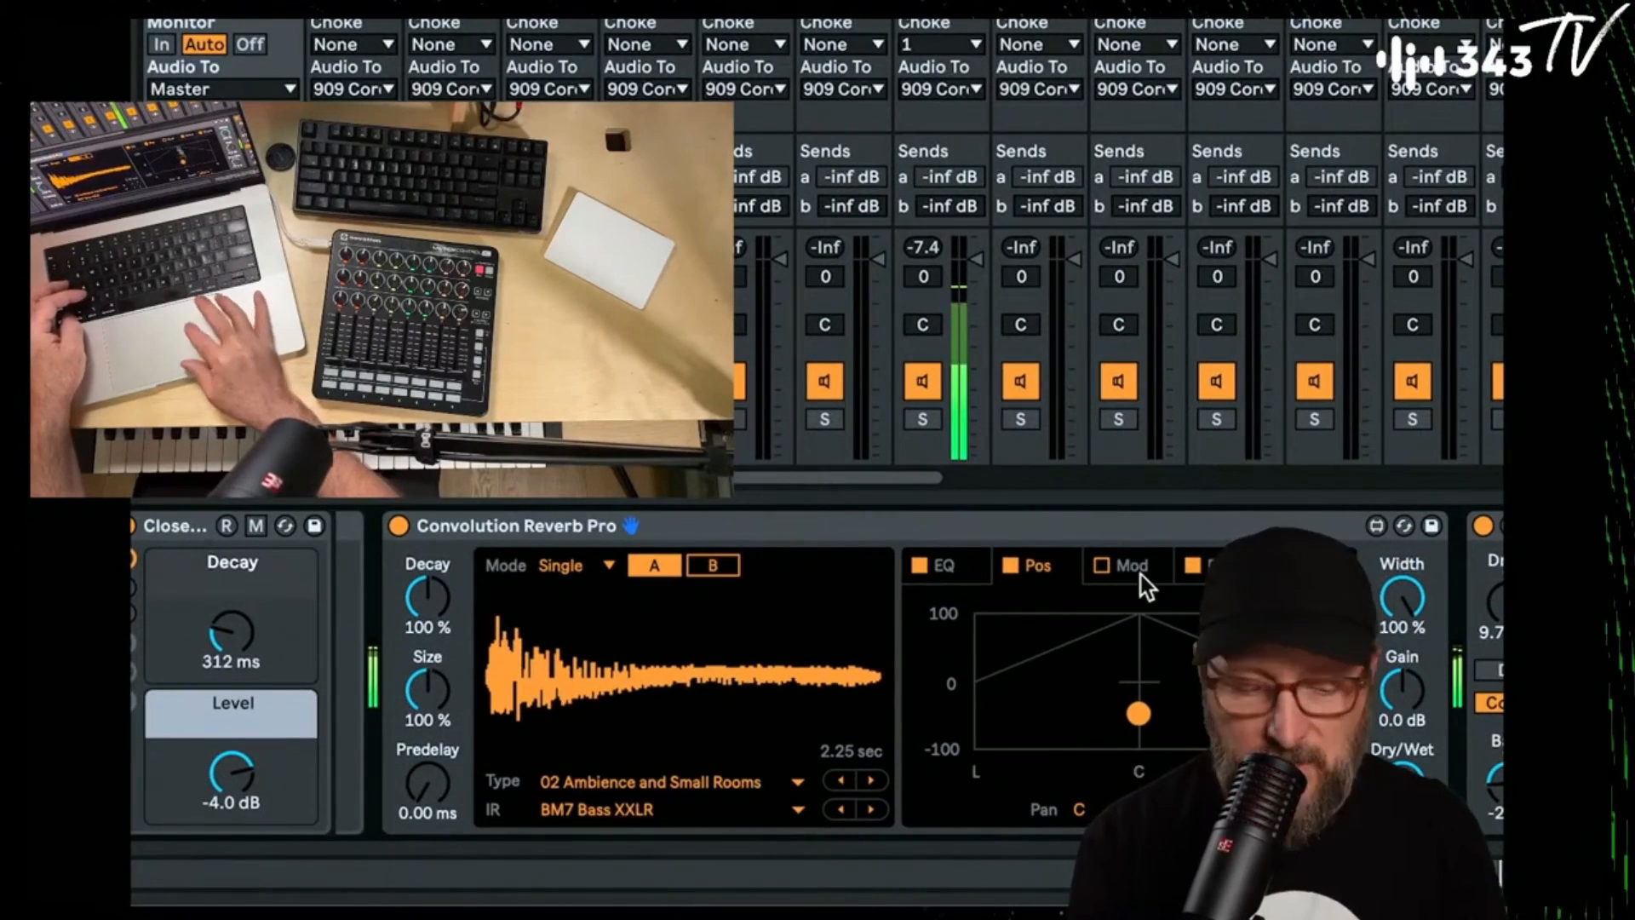
Raise the mid band around 945 Hz and the high band in Convolution Reverb Pro's EQ.
click(942, 566)
drag(1274, 681, 1216, 641)
drag(1153, 695, 1150, 662)
scroll(1149, 664, down, 10)
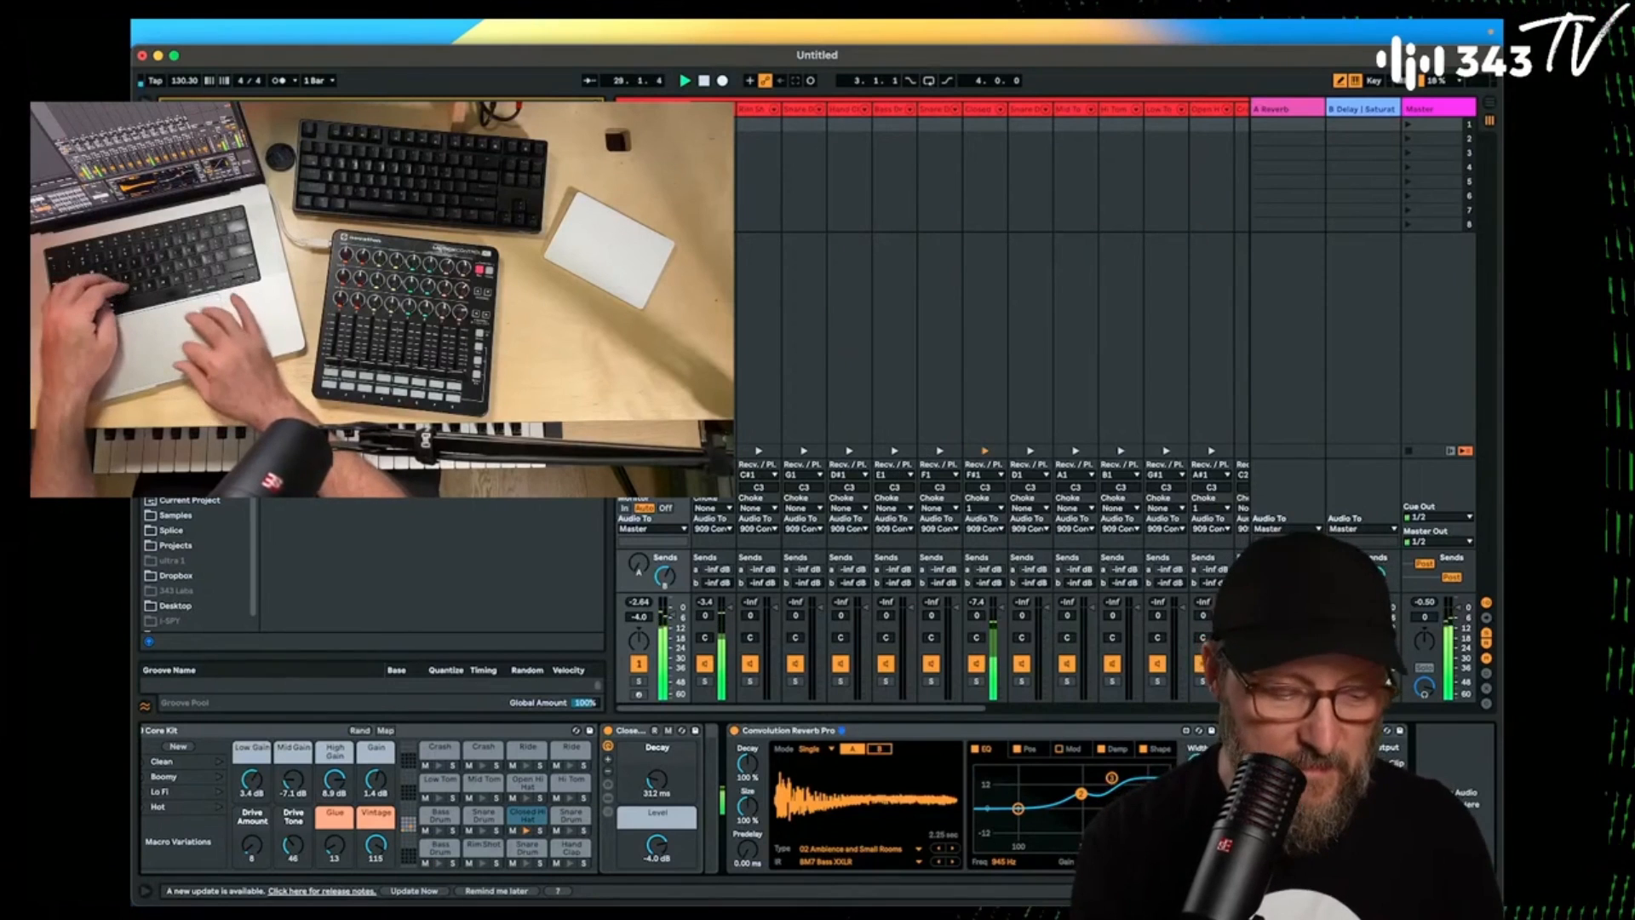
Try a Hand Clap note at 1.2.1 in the drum clip and replace it with a Low Tom hit.
key(shift+Tab)
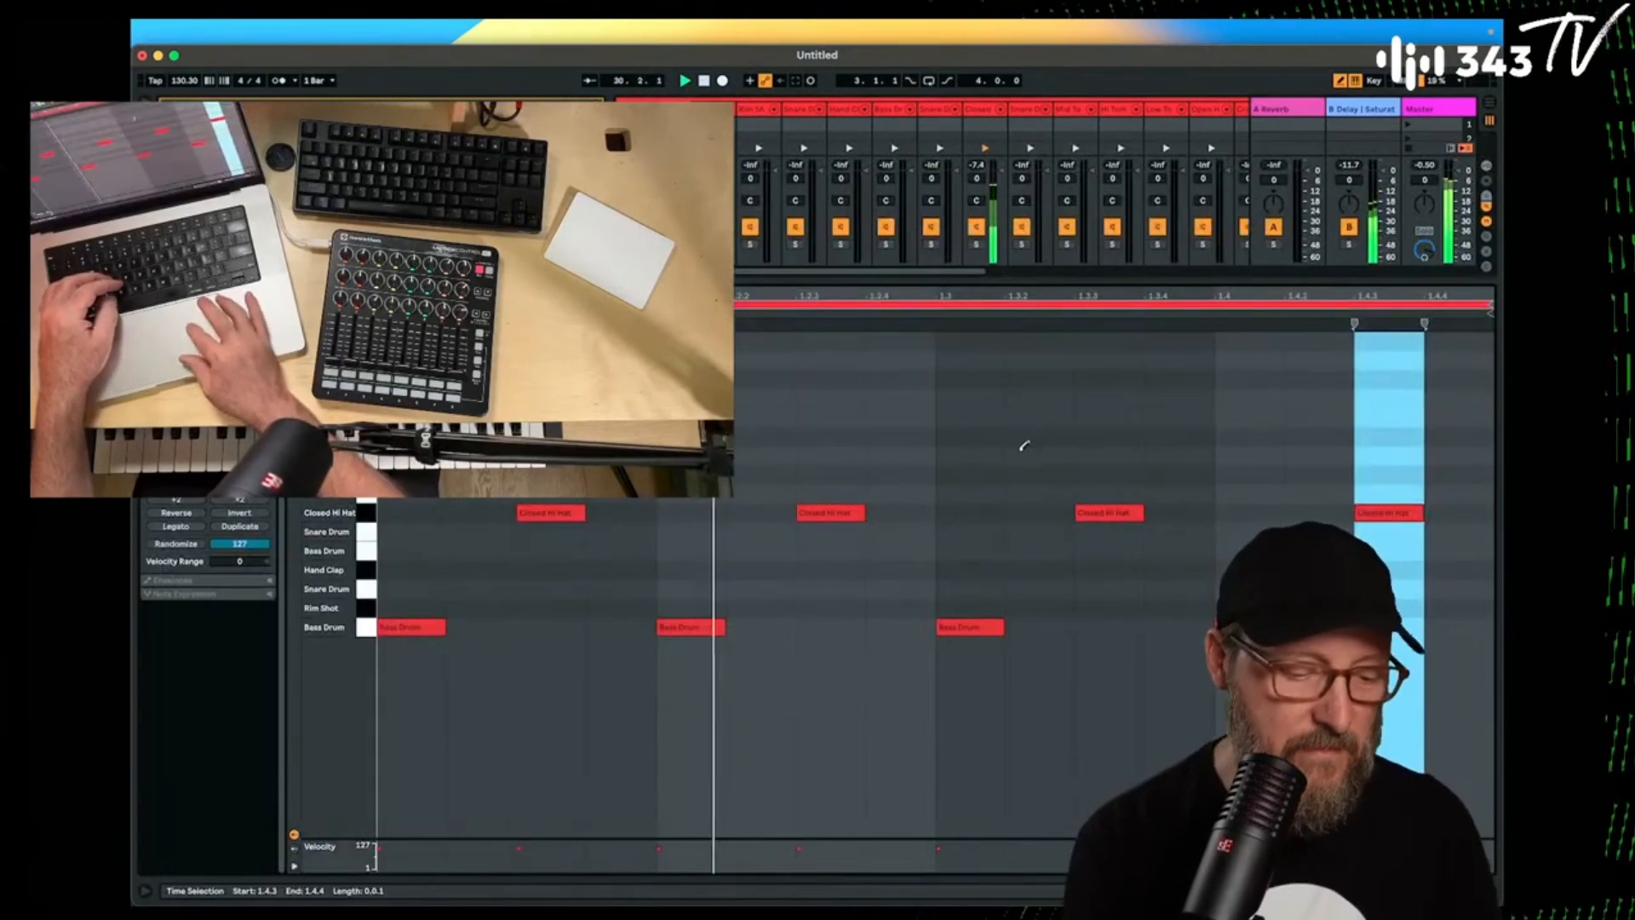
click(688, 566)
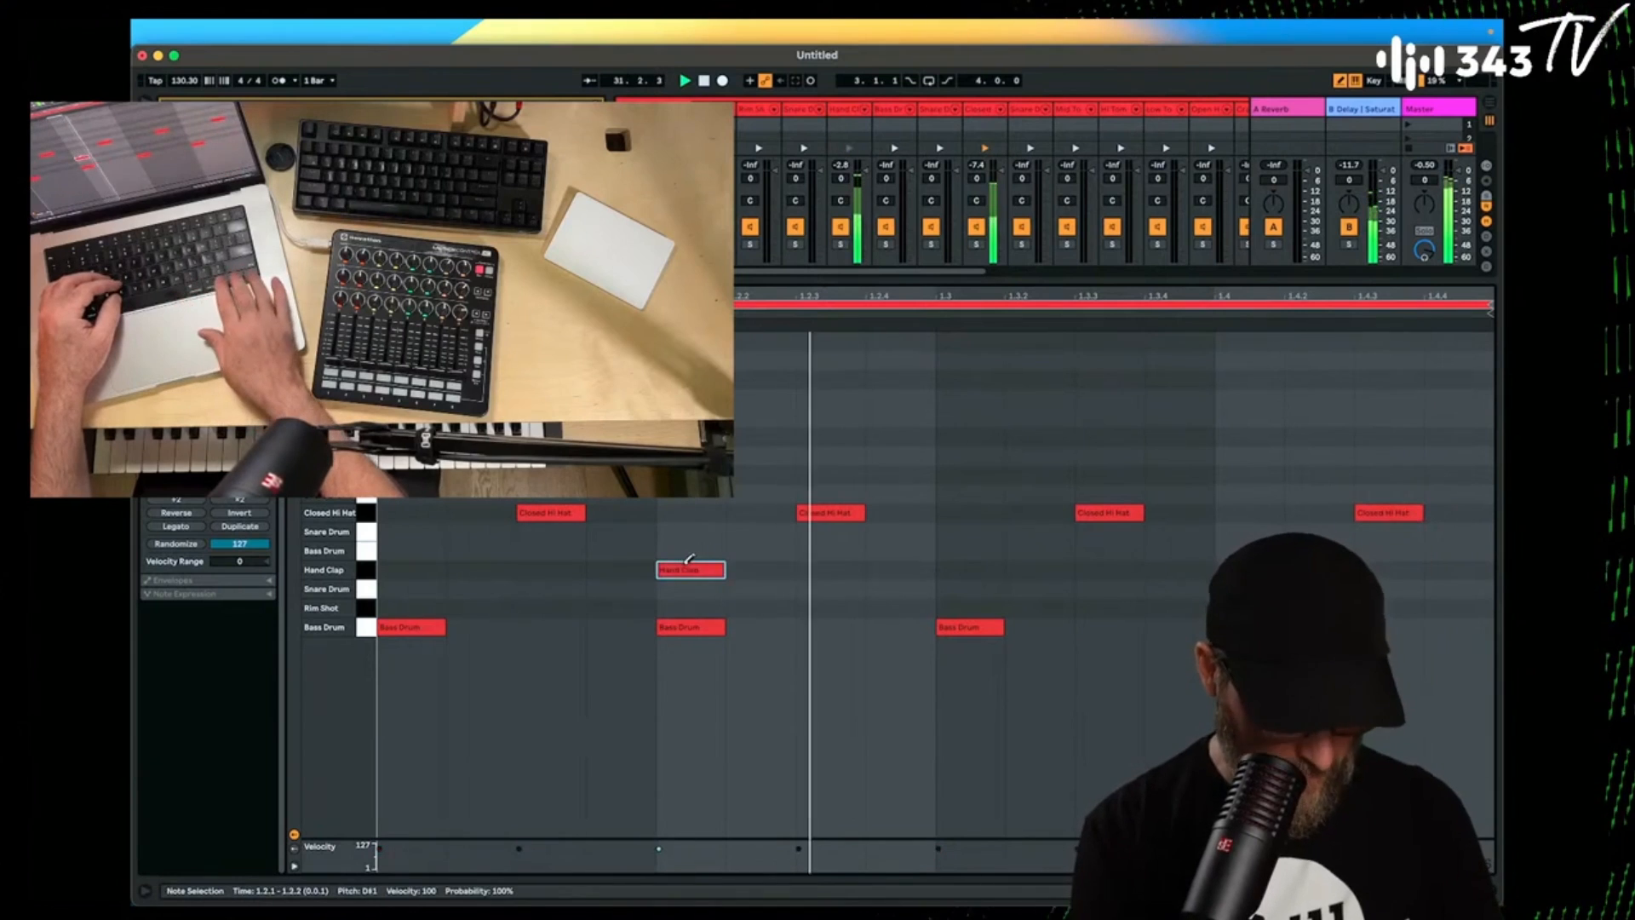
click(703, 569)
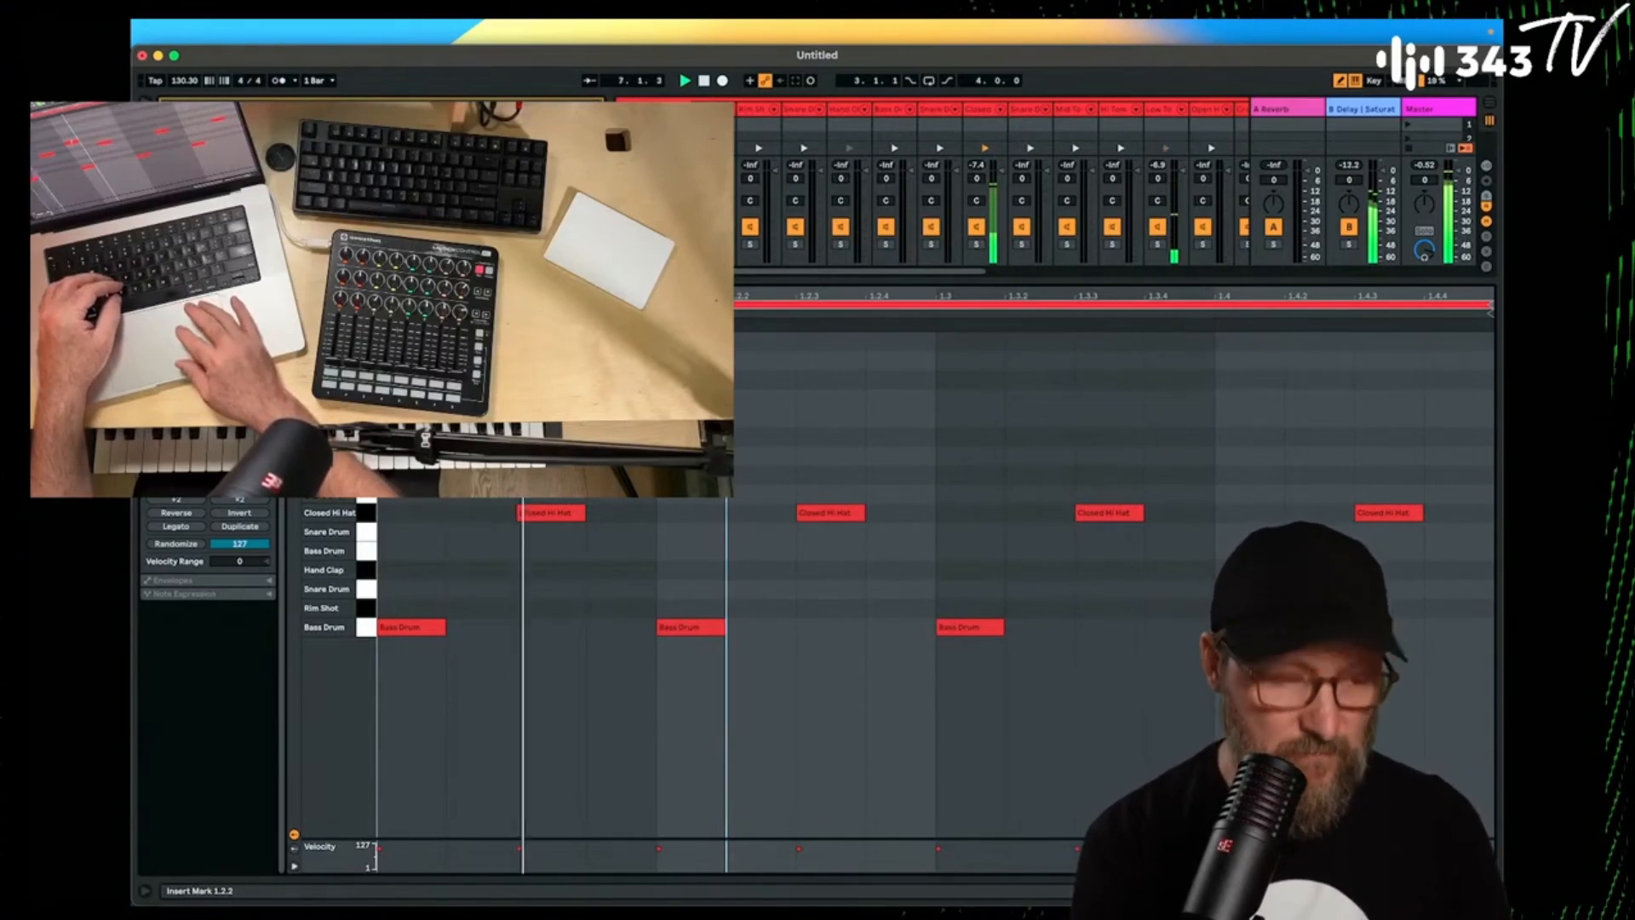
Set the Low Tom pad to Tune 17, Drive 3.78 dB and Decay 1.29 s.
double_click(1161, 109)
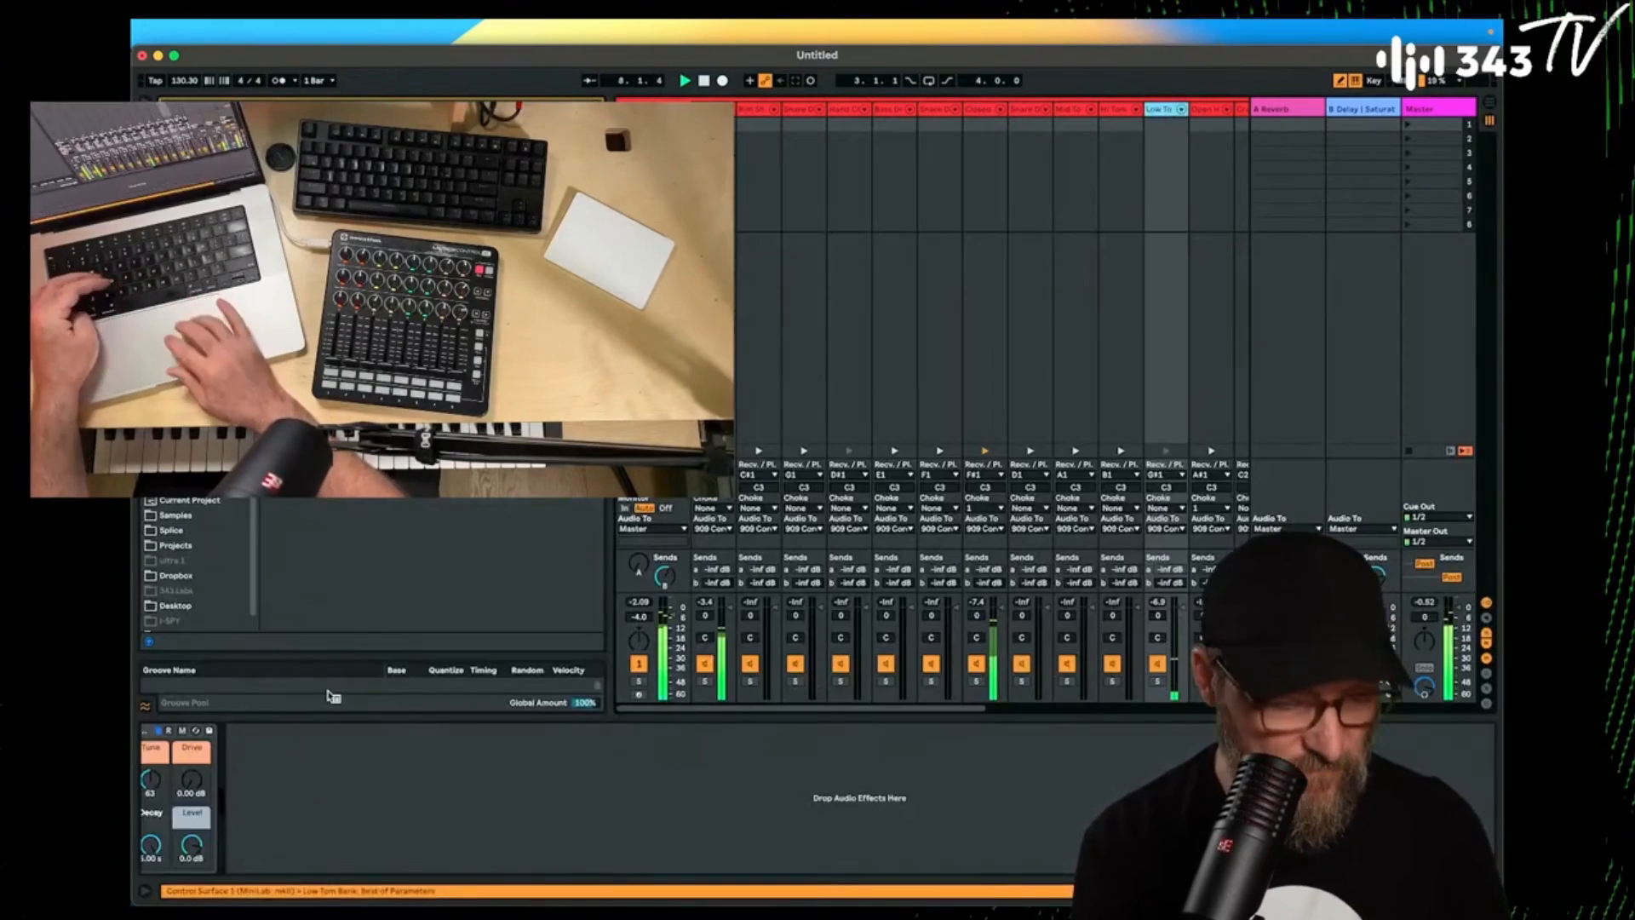
scroll(266, 800, left, 2)
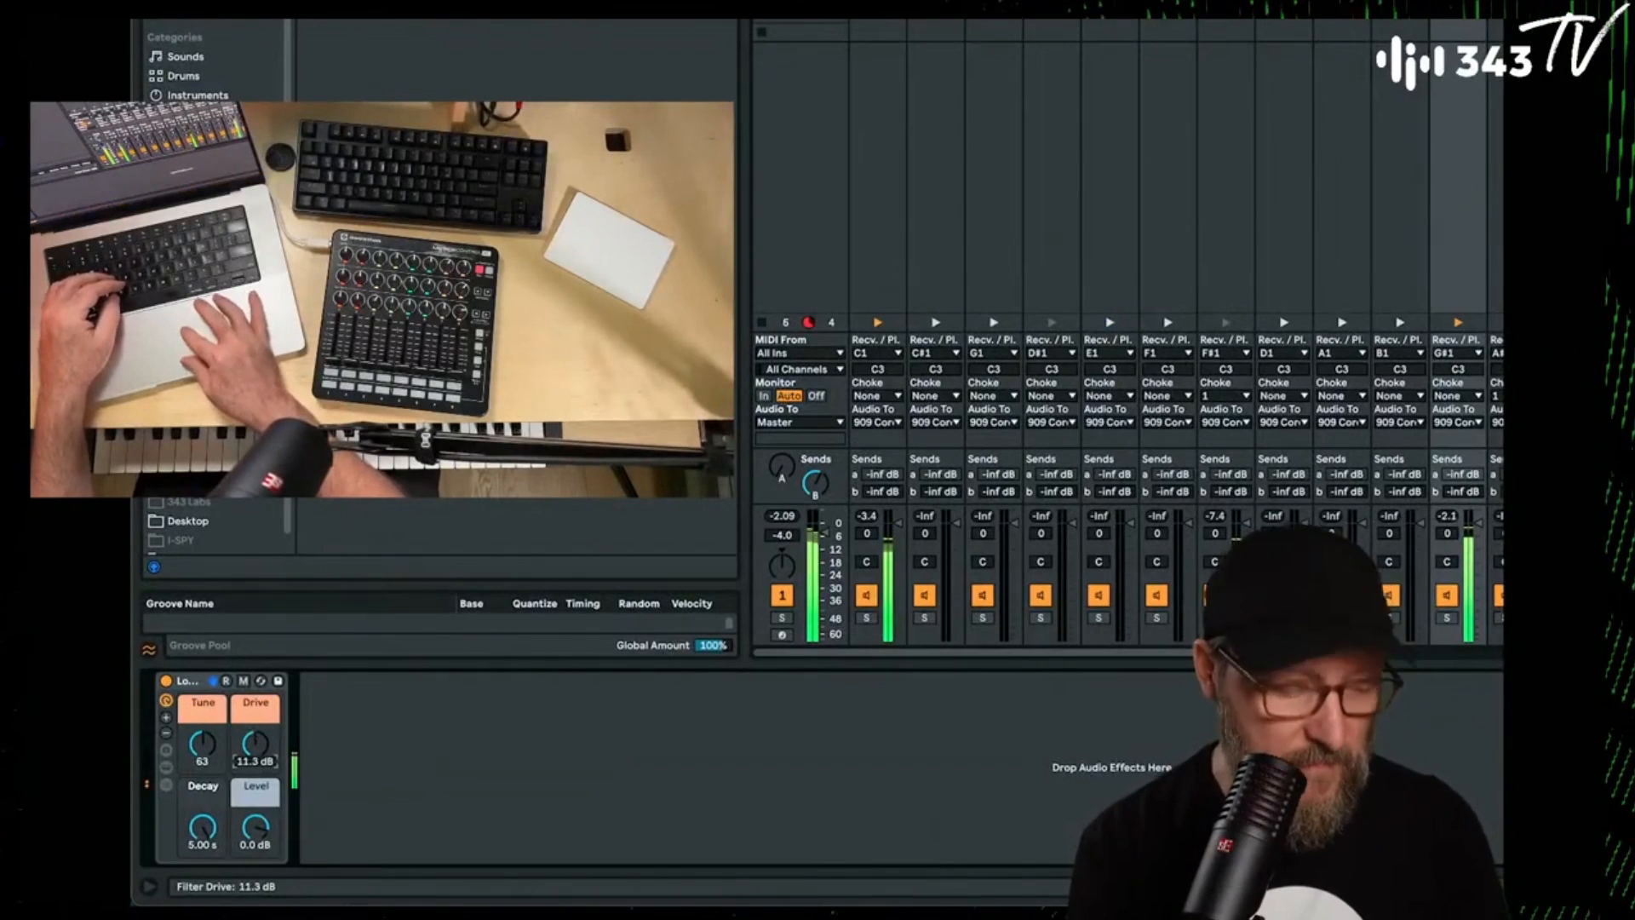
drag(255, 745, 255, 746)
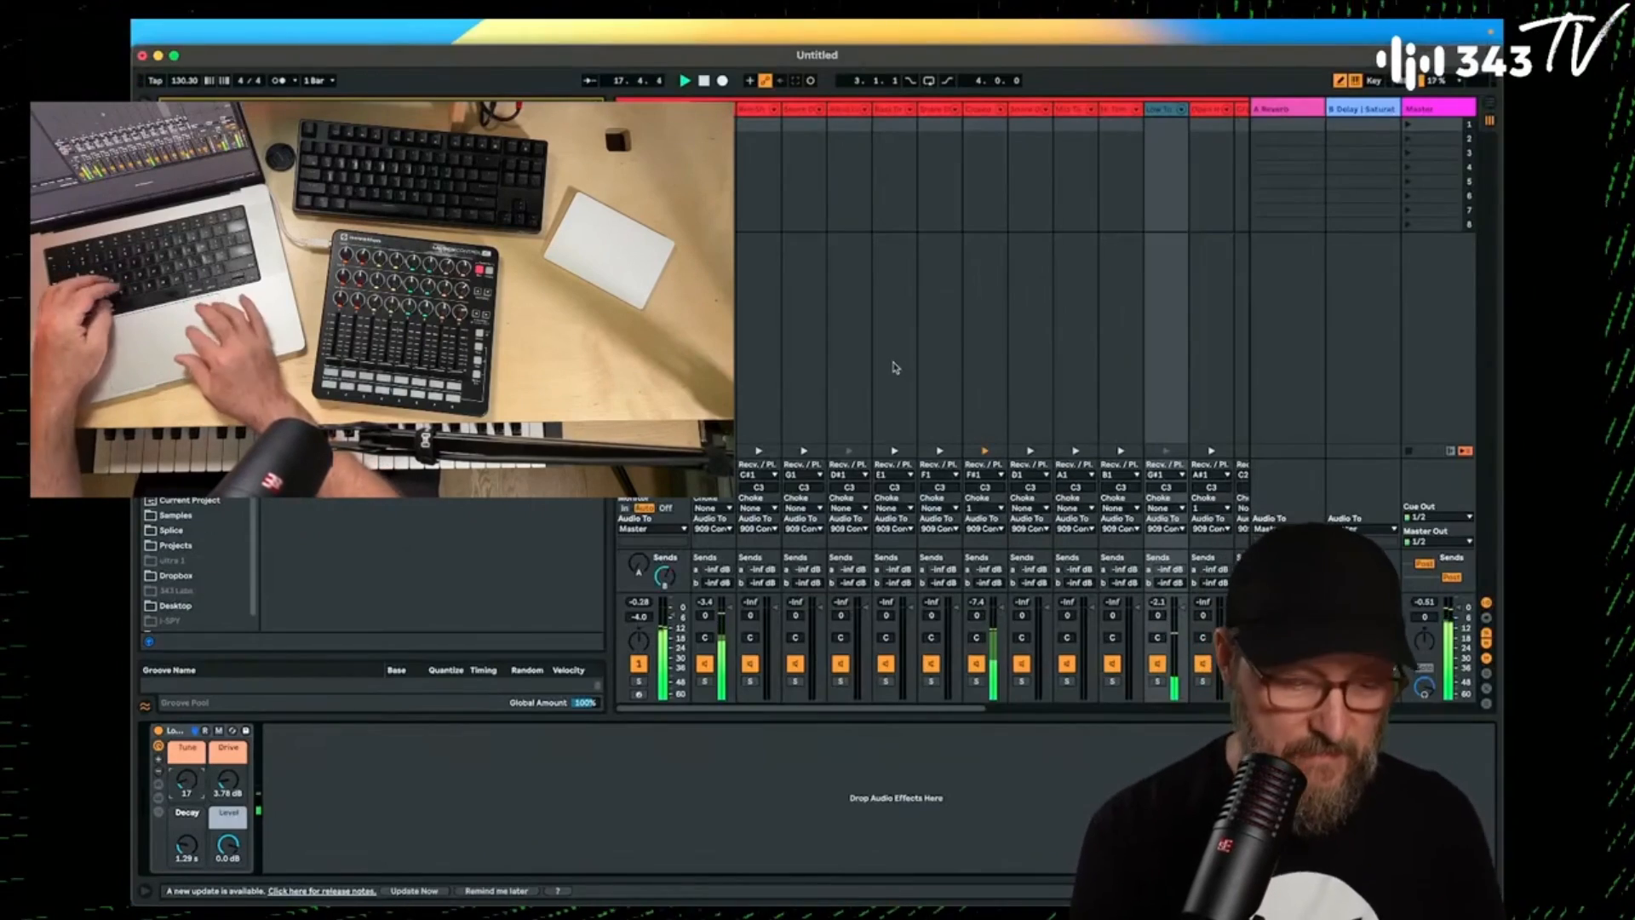
On the Operator track, lower Erosion's noise frequency and set the track volume to -5.0 dB.
click(681, 109)
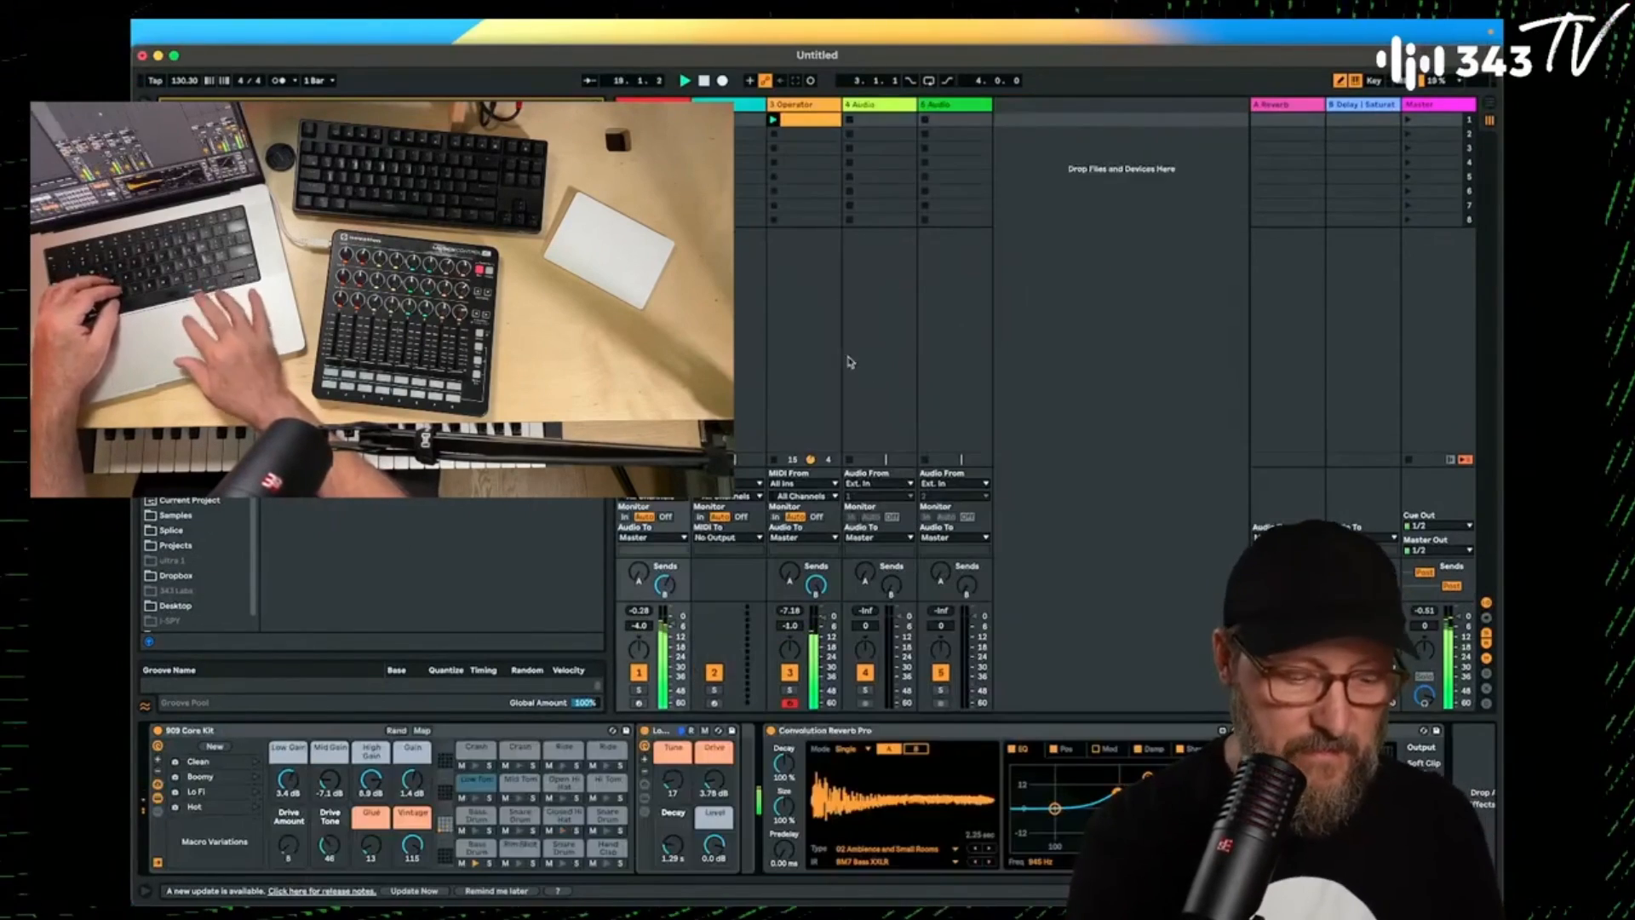
click(766, 195)
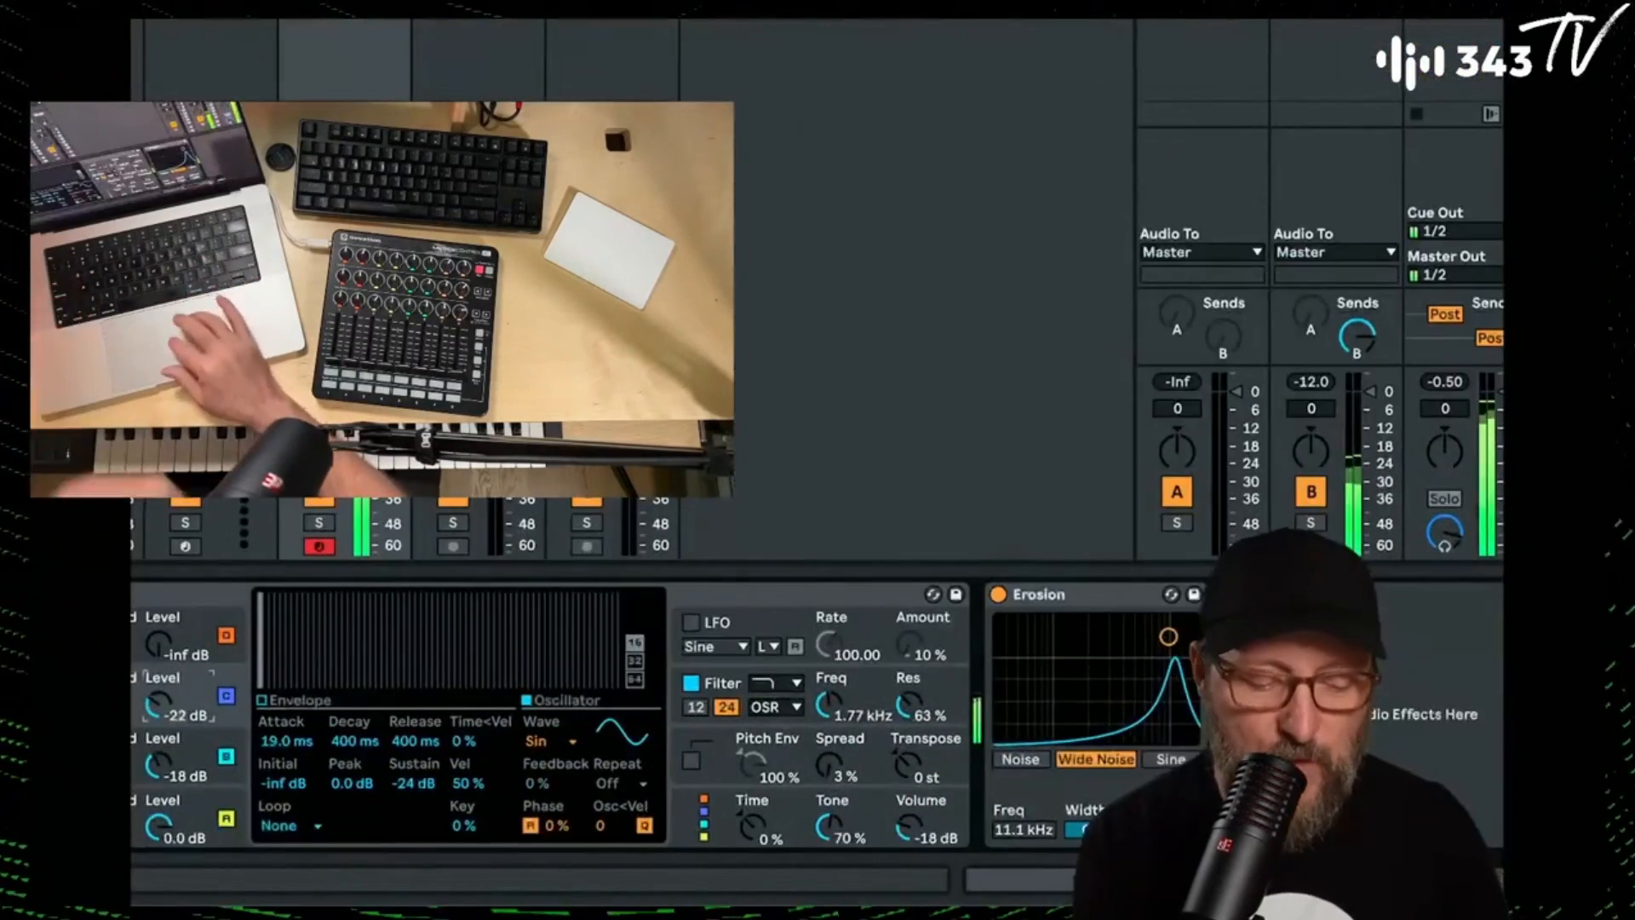
drag(1168, 636, 1095, 636)
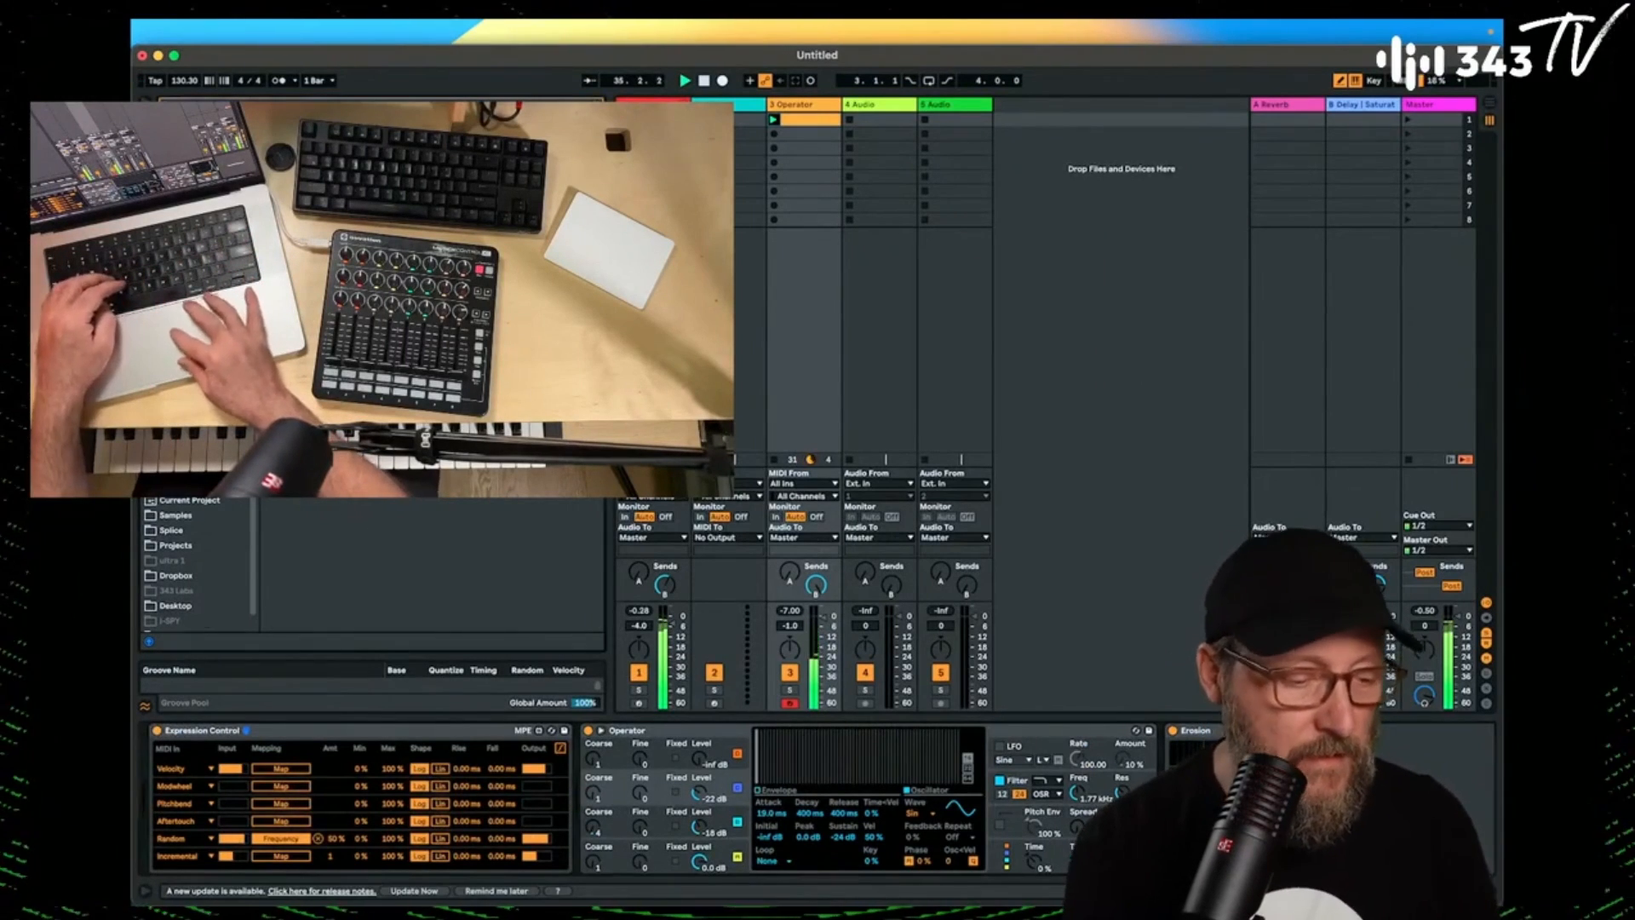
key(super+f)
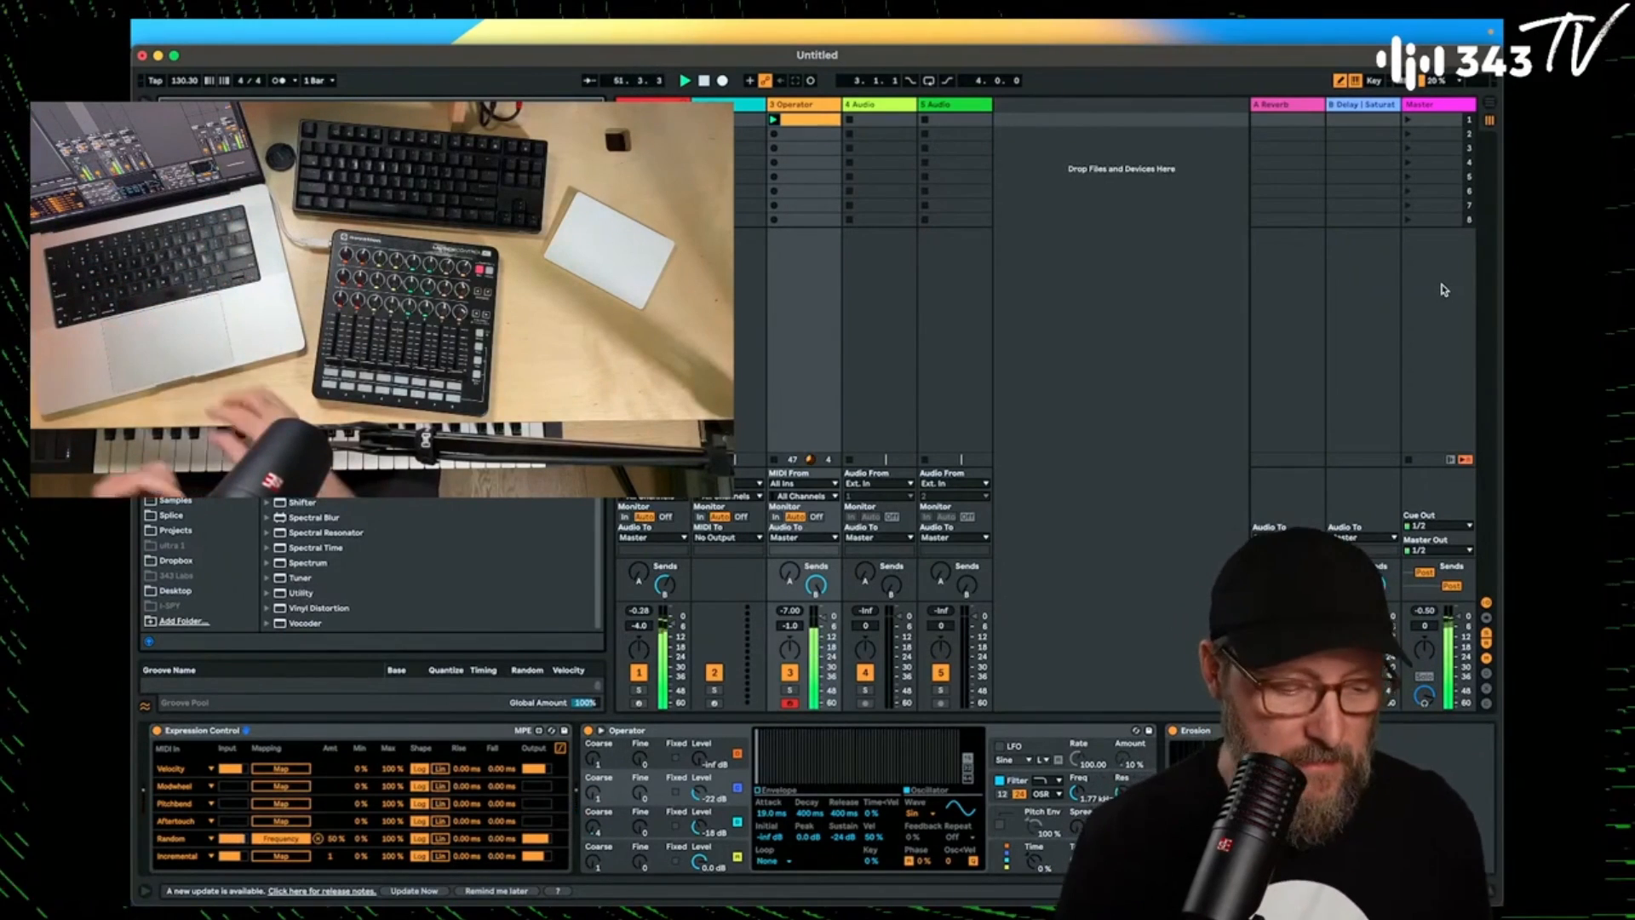
drag(824, 618, 824, 621)
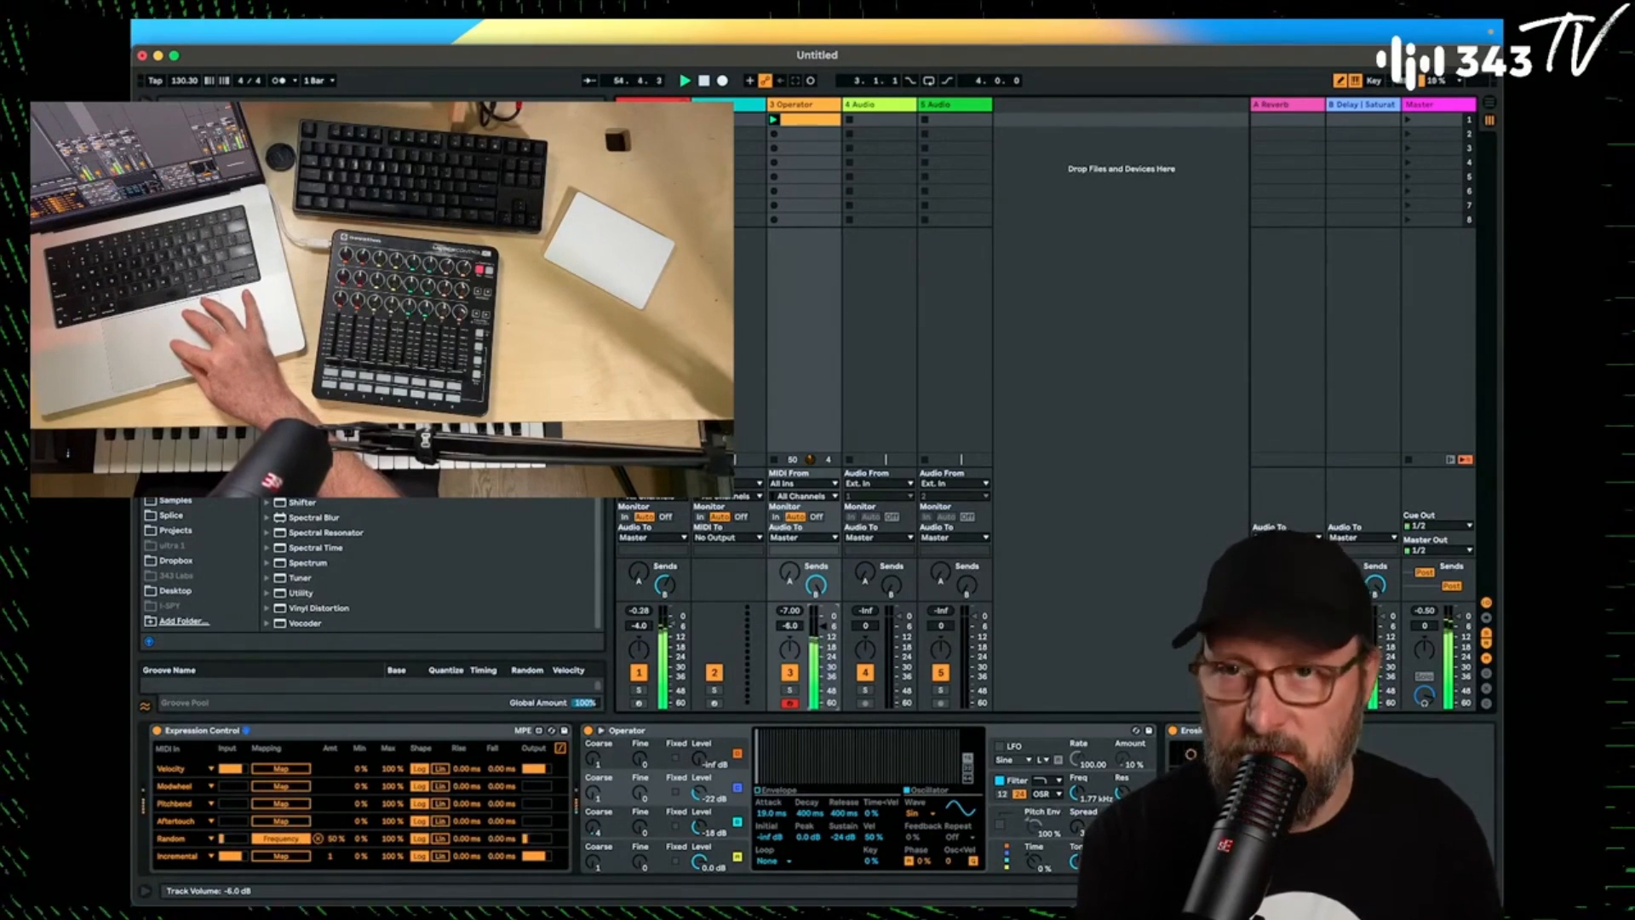
Add EQ Eight at the start of the Master chain, before Tape MELLO-FI.
click(1437, 107)
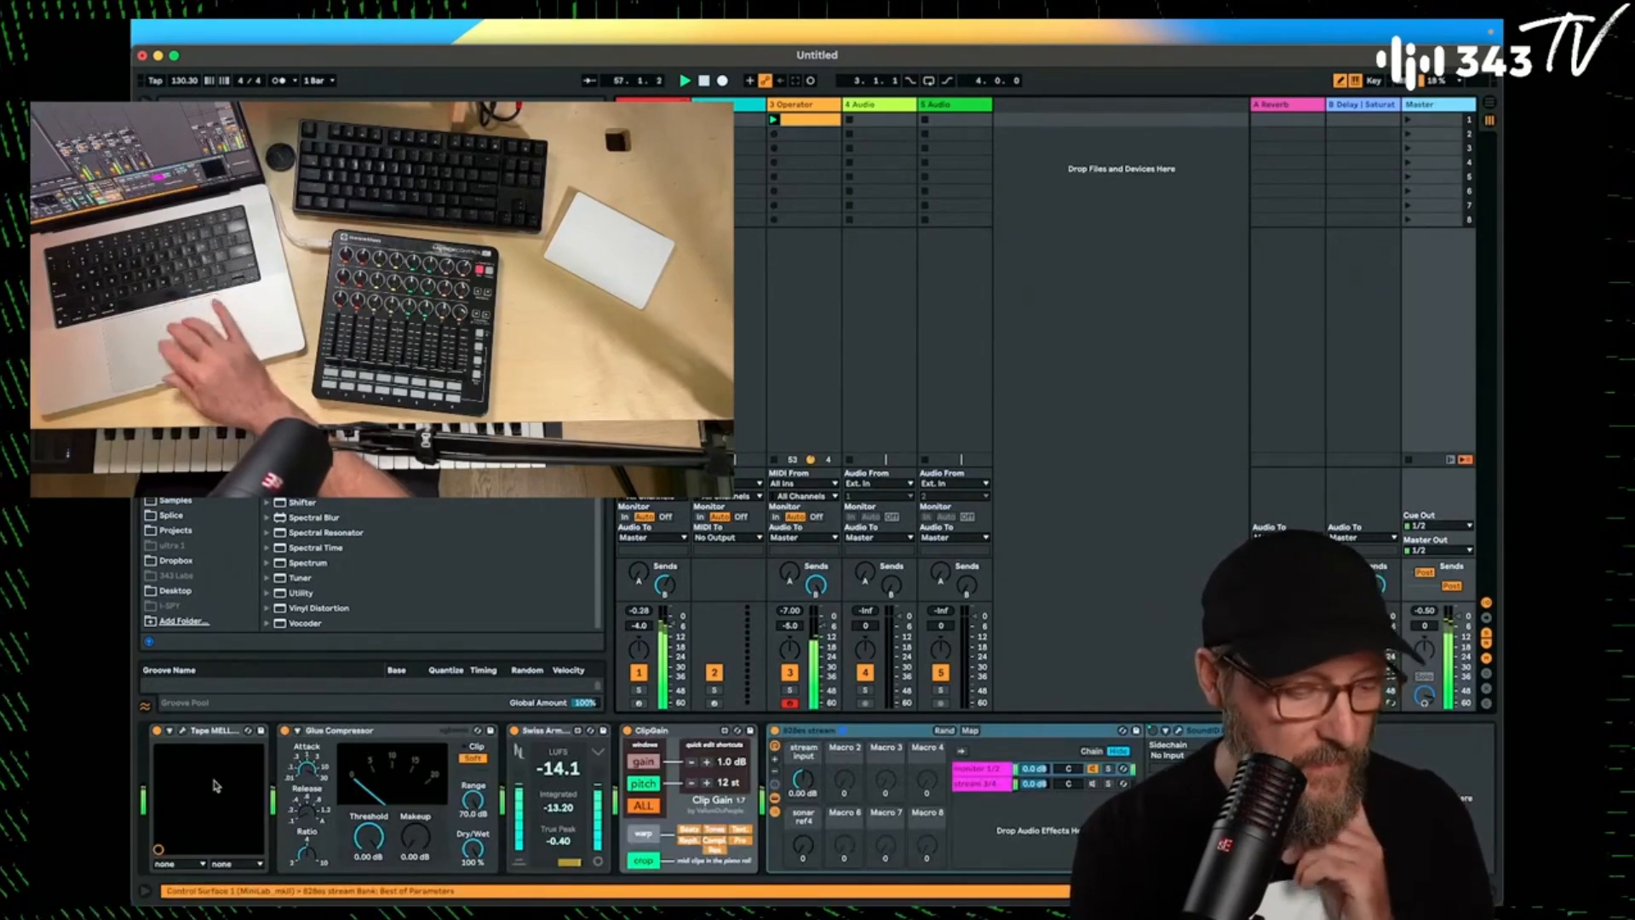
scroll(505, 585, up, 3)
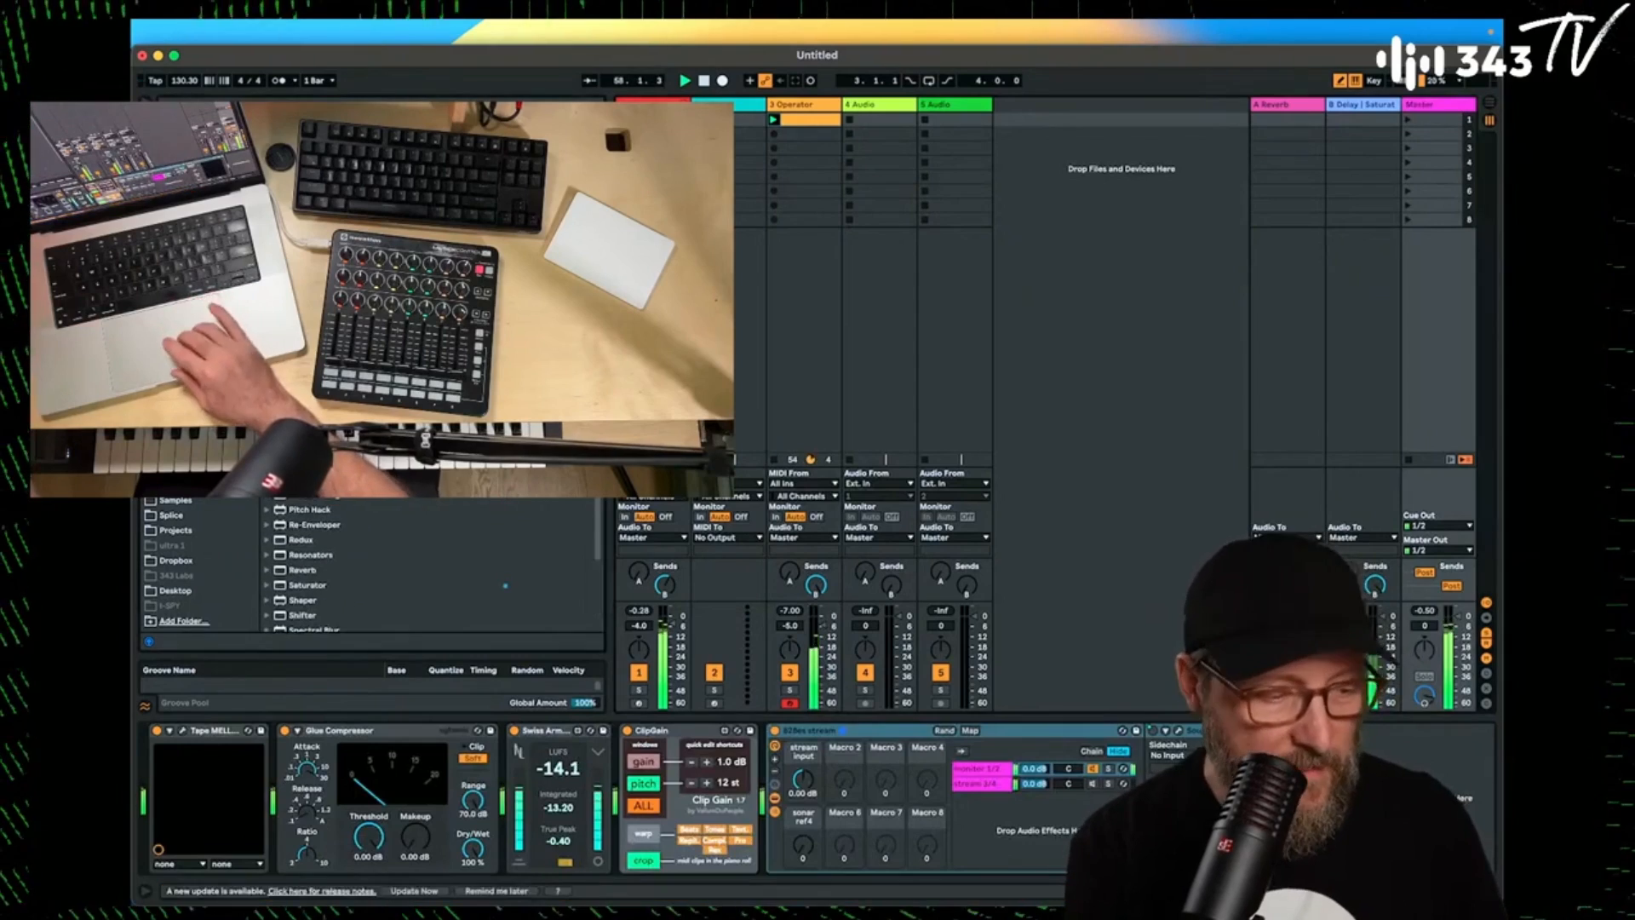
scroll(144, 746, left, 1)
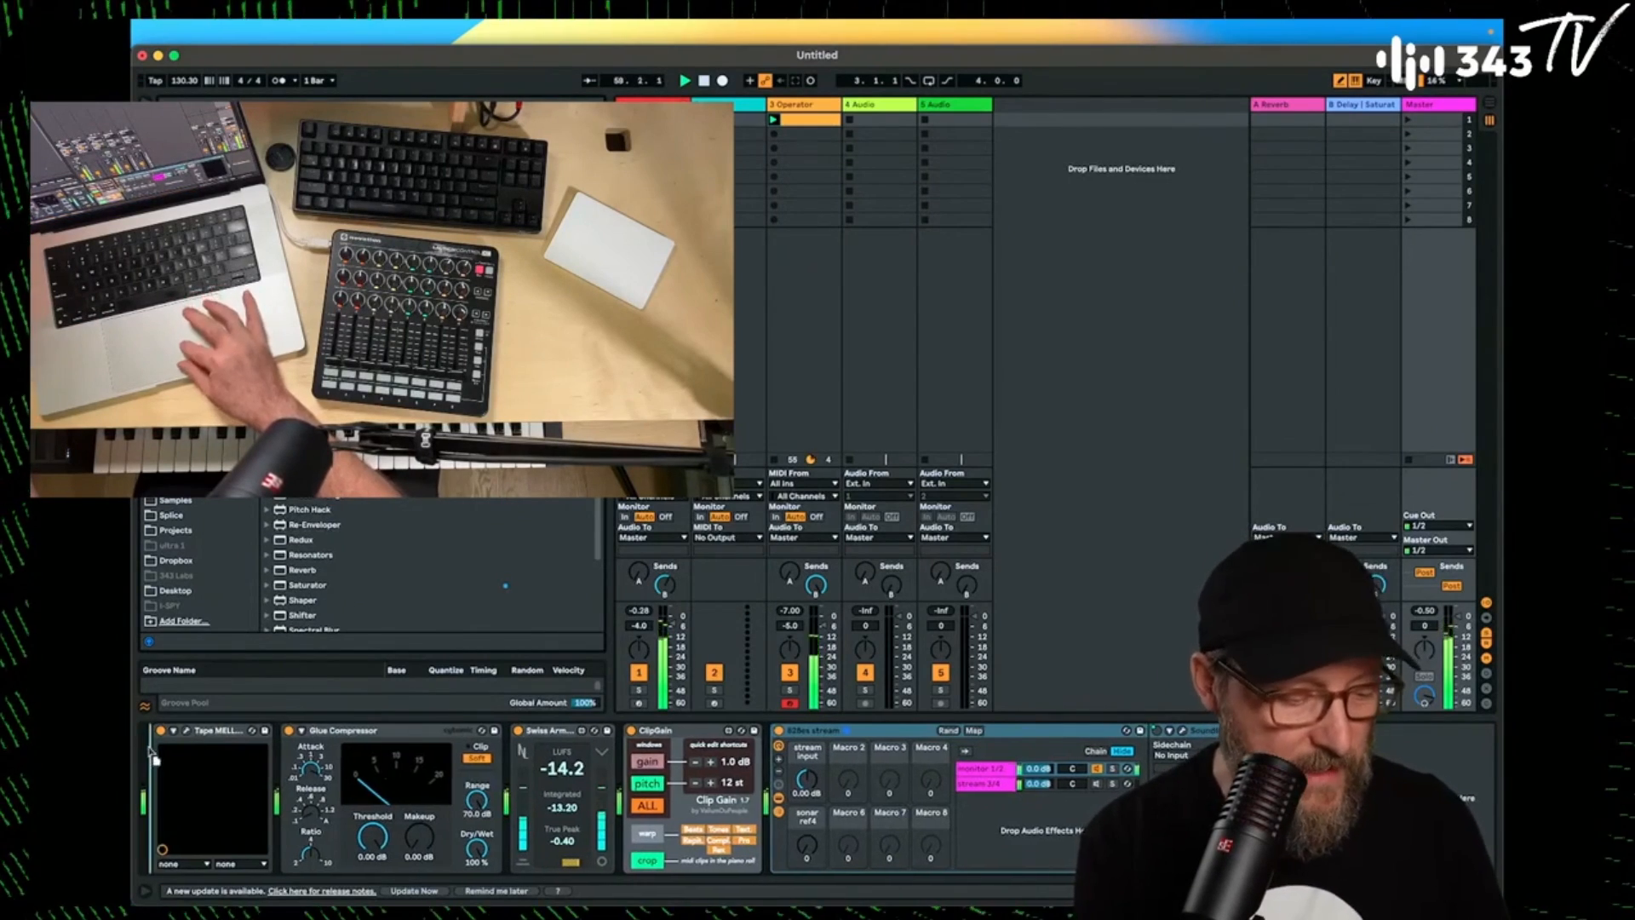
scroll(154, 758, left, 5)
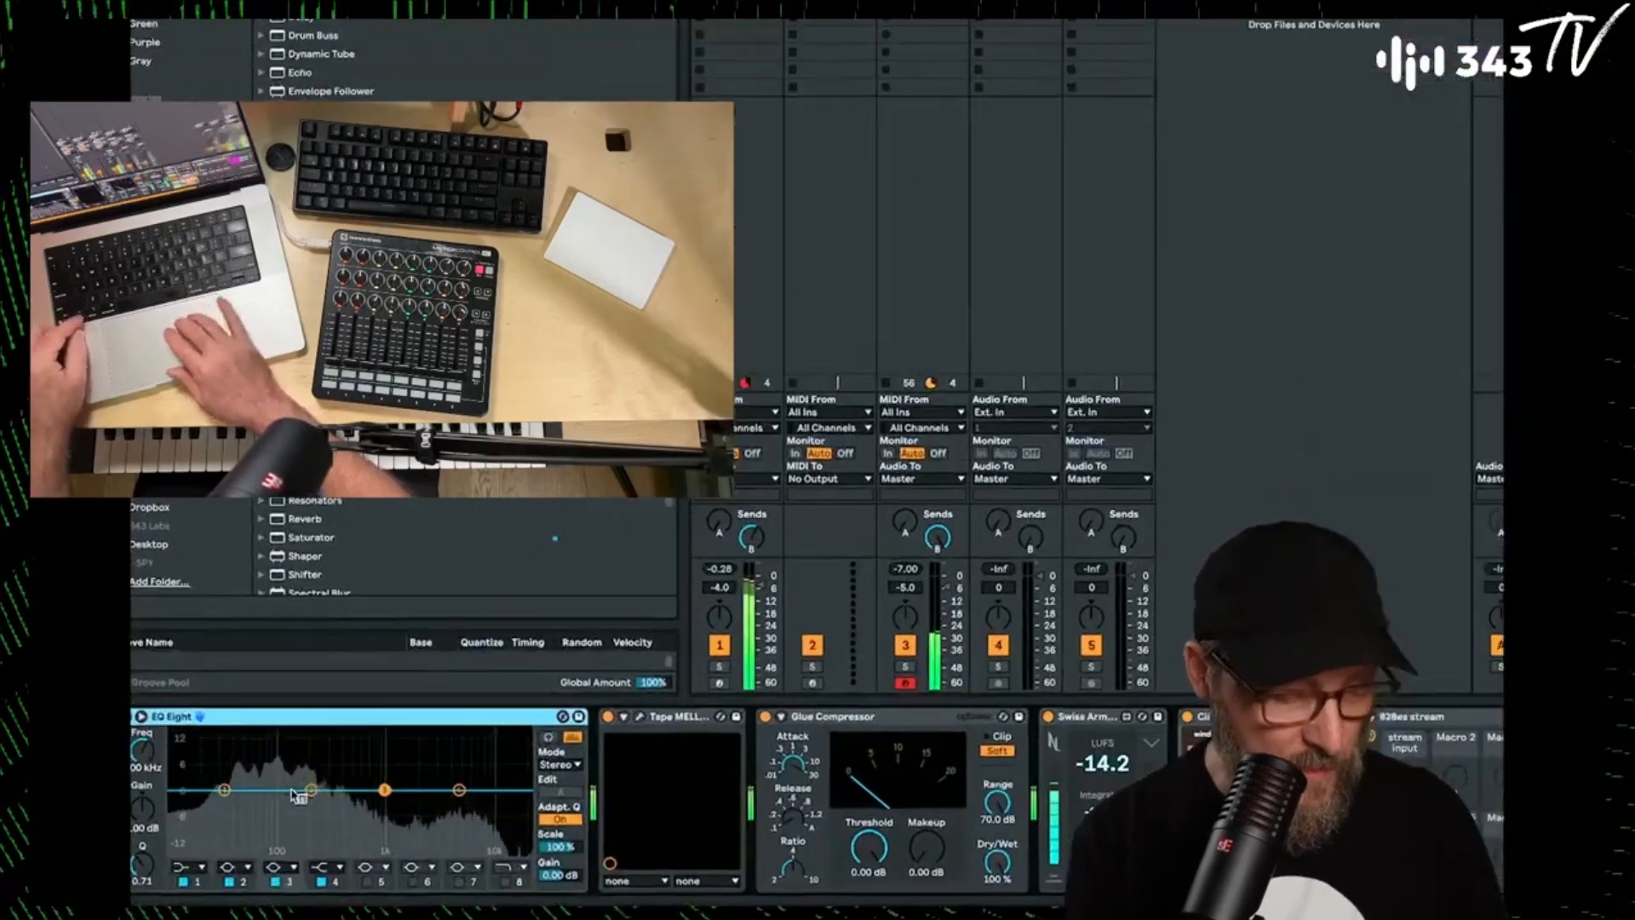
Shape the Master's EQ Eight with a 23 Hz low roll-off, a low-mid dip, a 3.10 dB boost at 880 Hz and band 8 enabled.
click(541, 855)
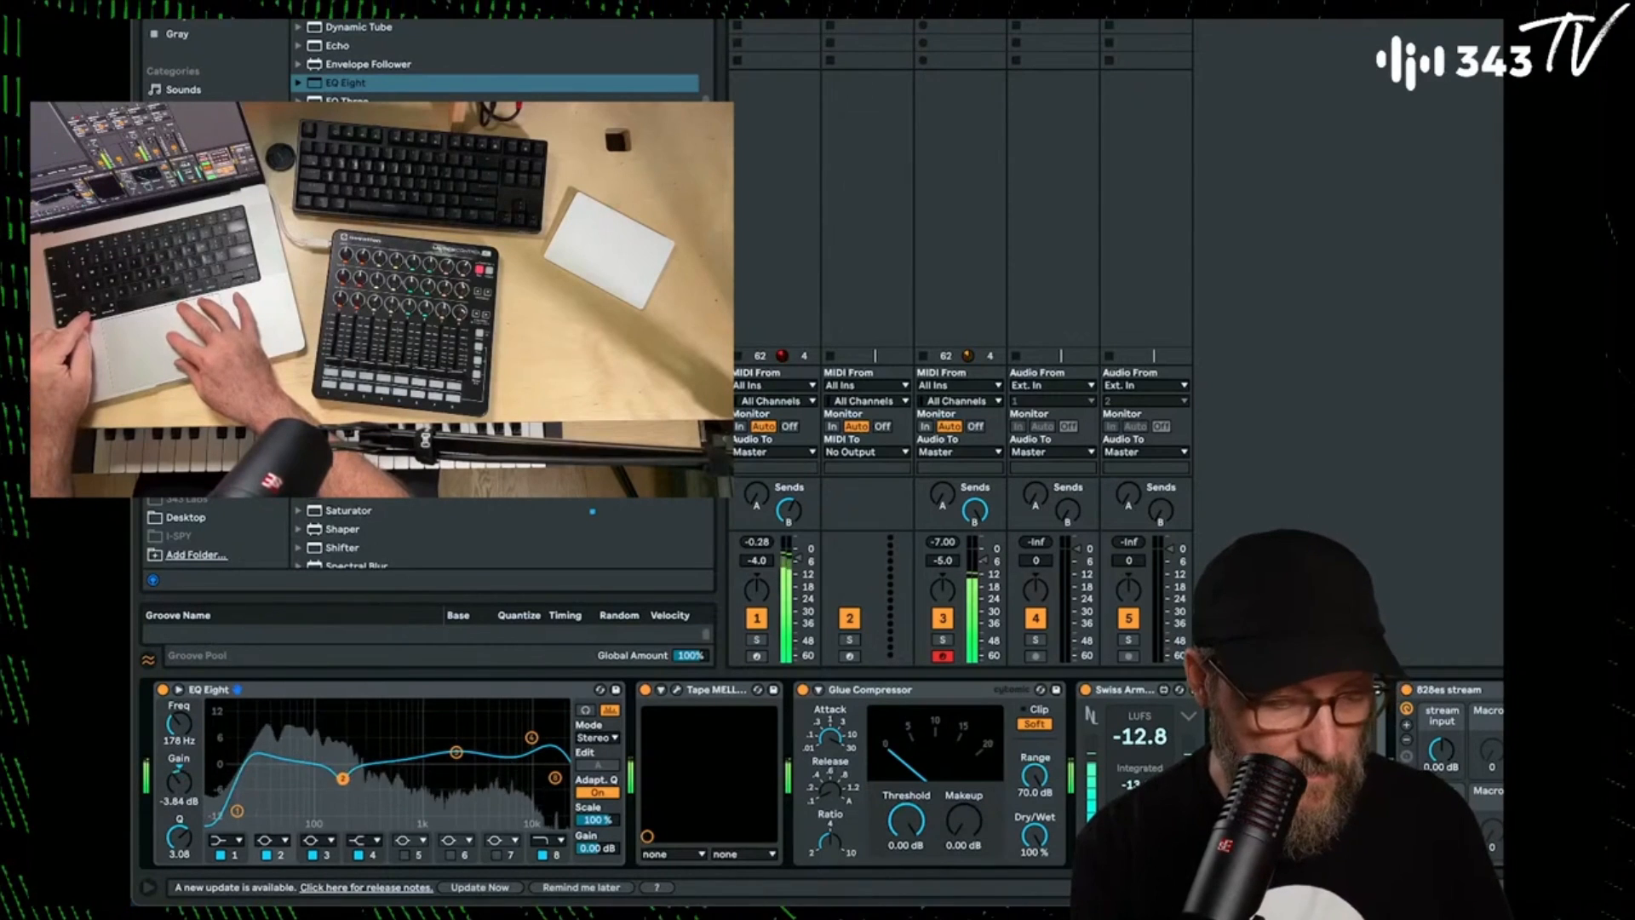
drag(344, 788, 340, 781)
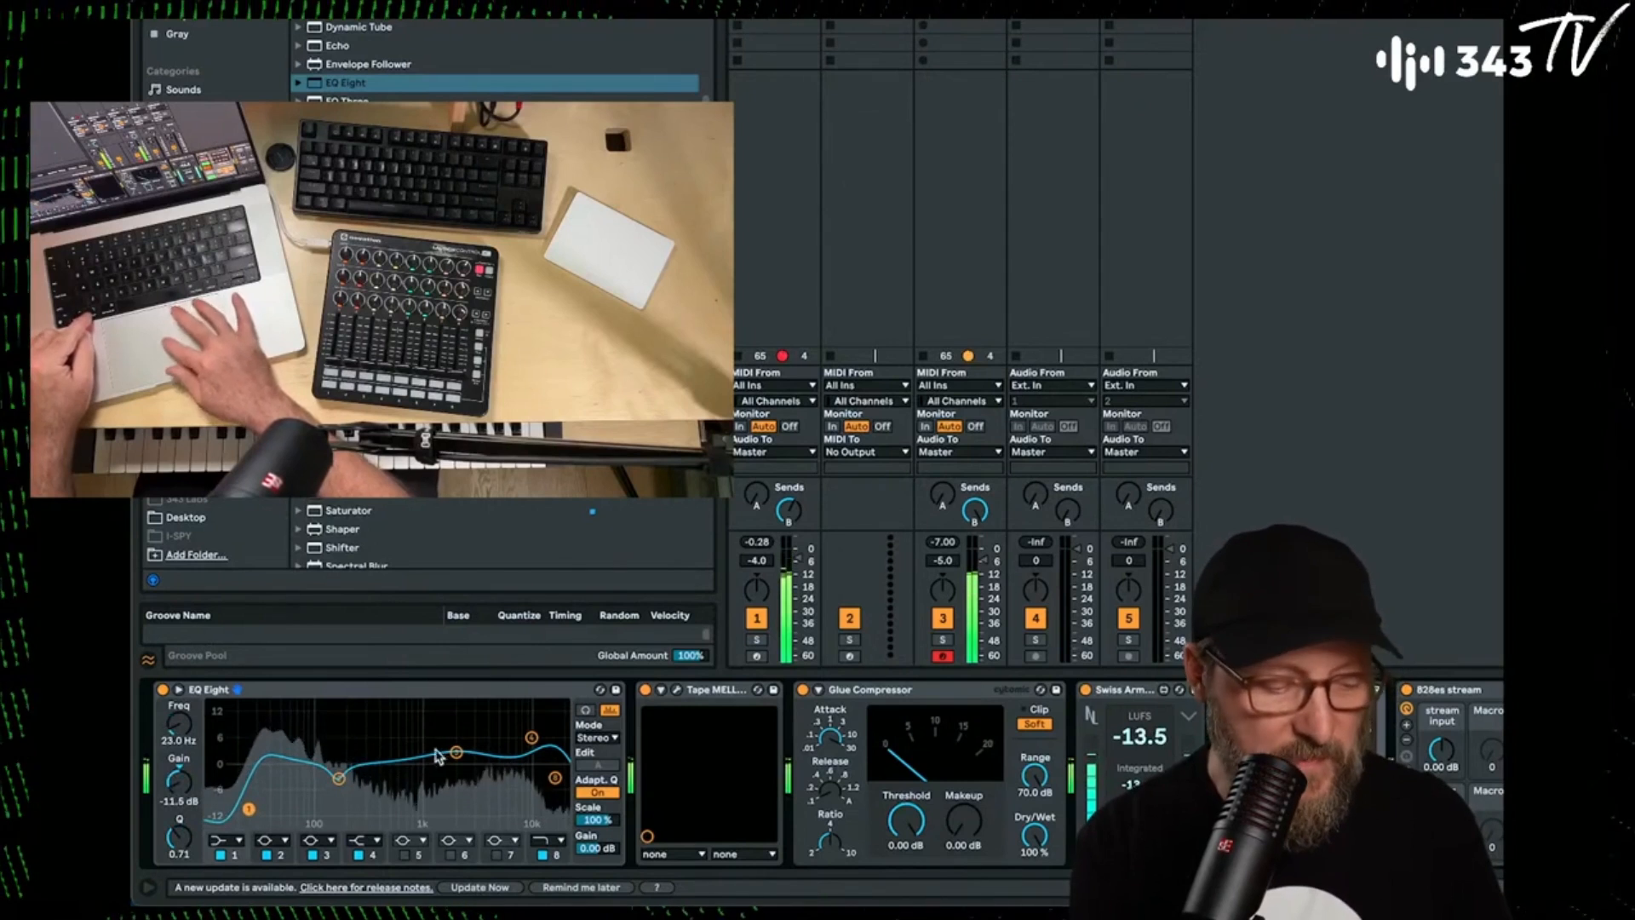
drag(389, 745, 412, 746)
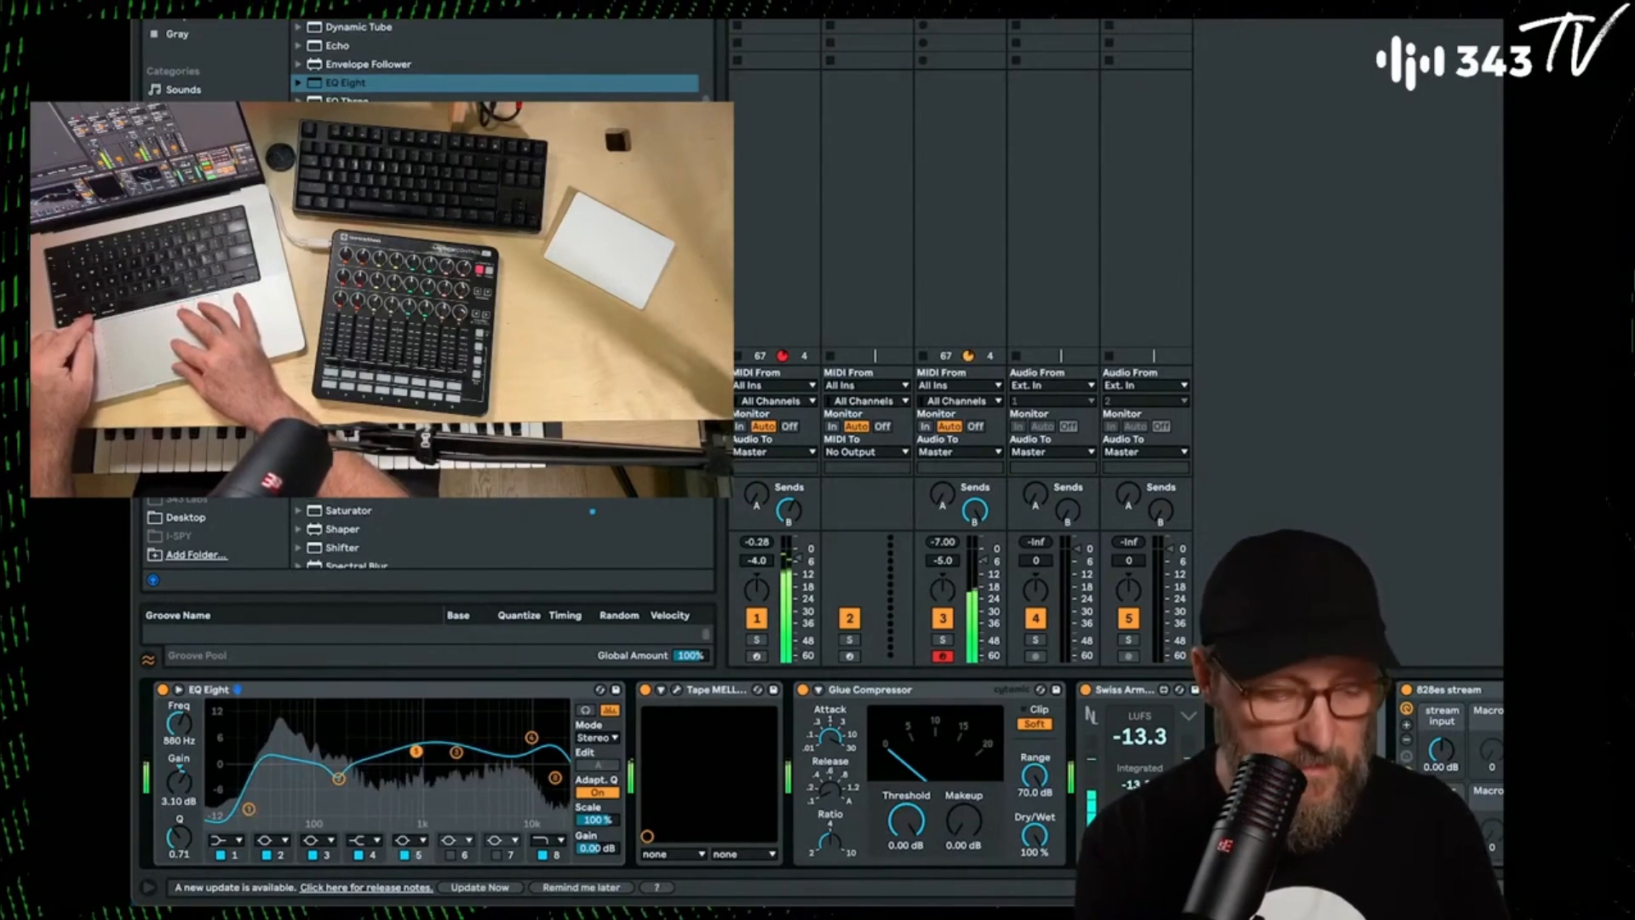
Open the Master's Tape MELLO-FI, set Filter to 3% and adjust the Noise and Drive amounts.
click(675, 689)
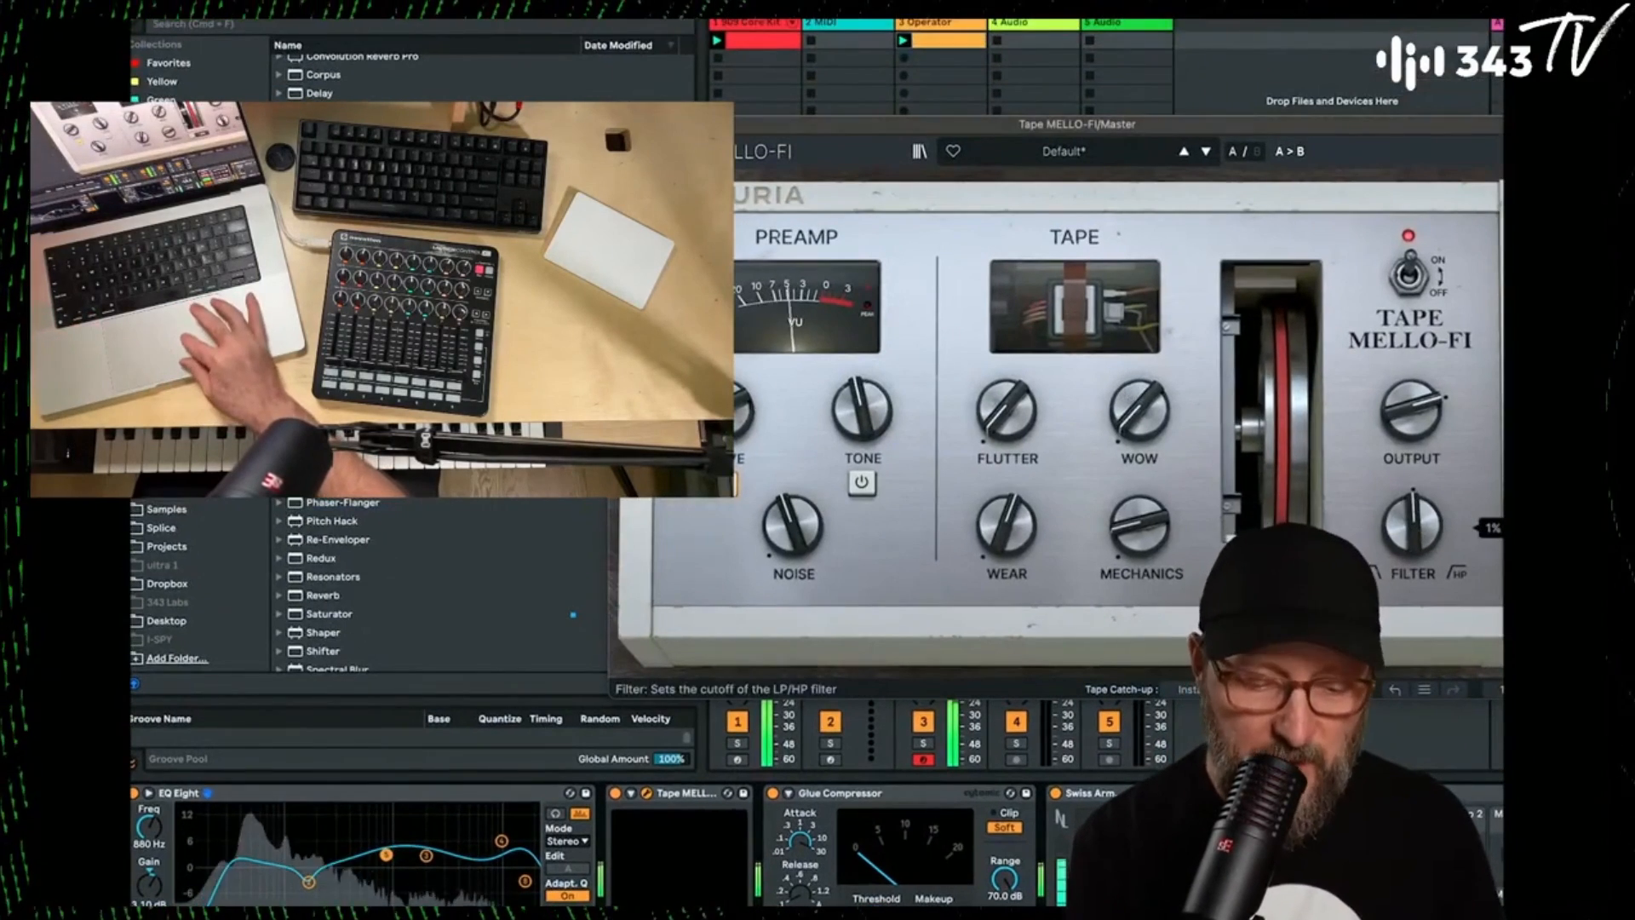
drag(1412, 526, 1412, 500)
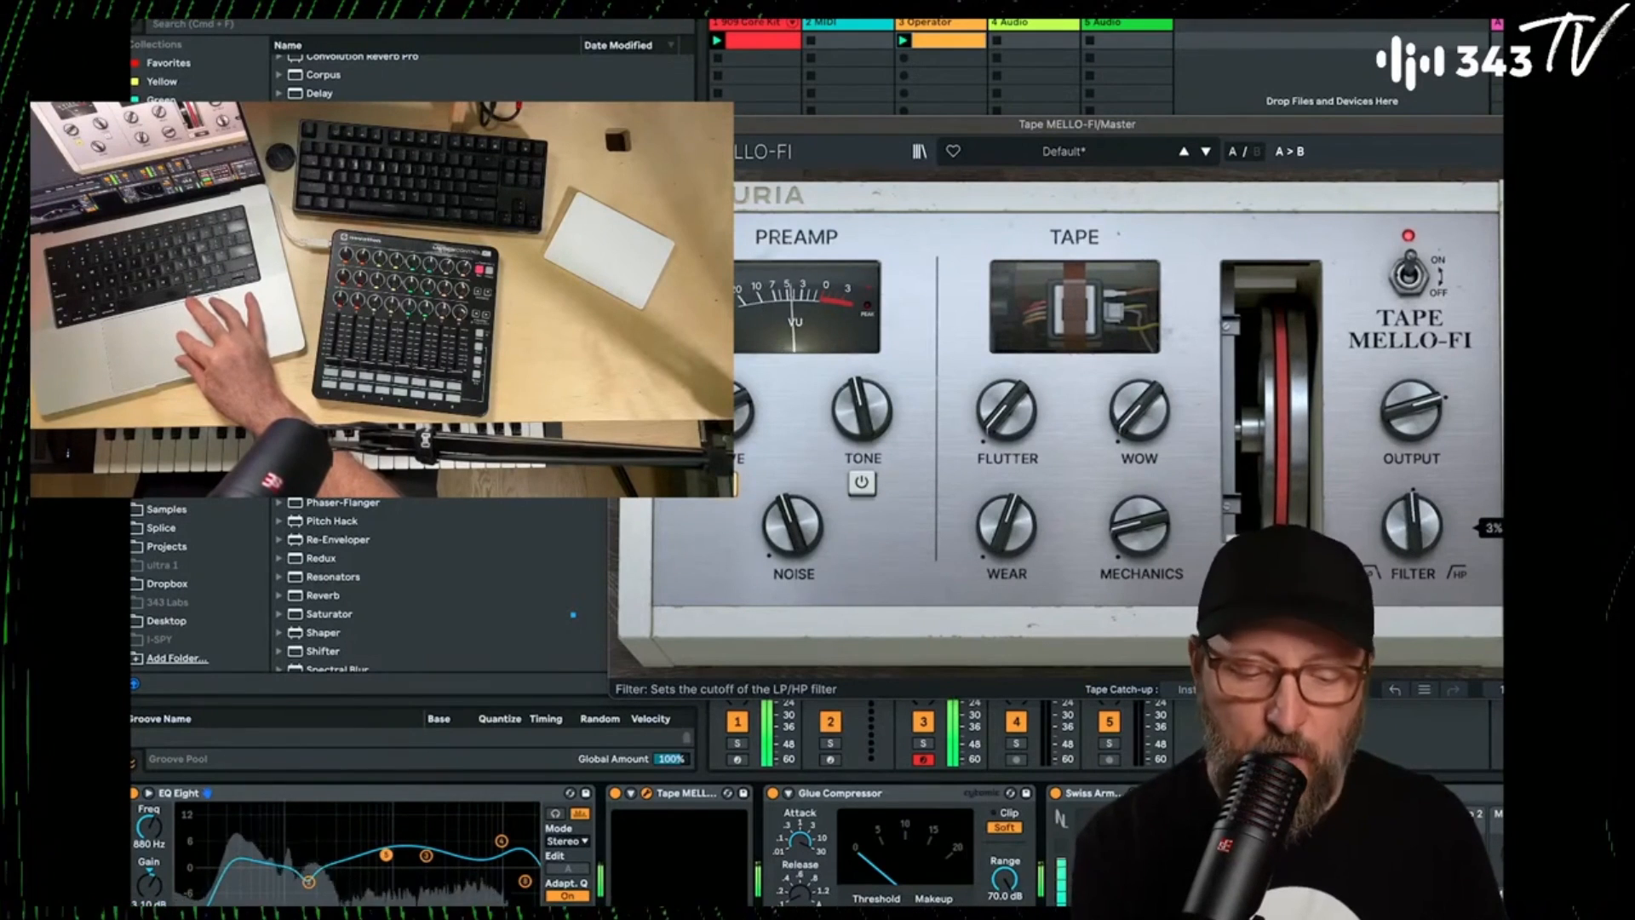
drag(820, 526, 820, 547)
drag(725, 411, 726, 417)
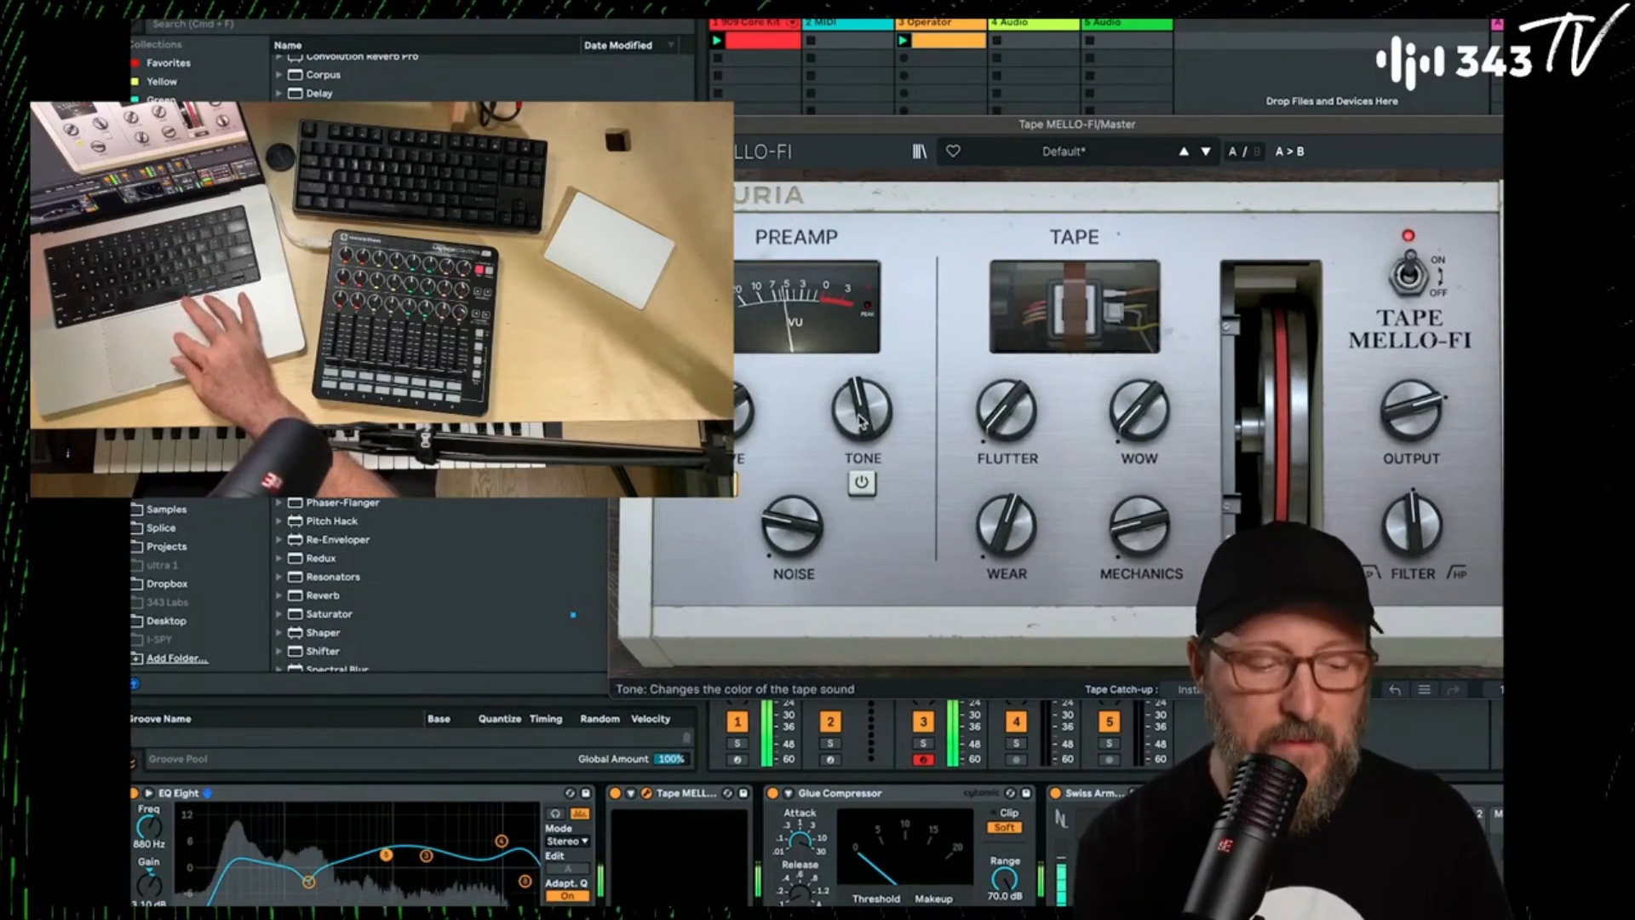
Adjust Wear and Mechanics in Tape MELLO-FI and close the plug-in window.
mouse_move(1007, 521)
mouse_move(1006, 522)
mouse_down()
mouse_move(1006, 502)
mouse_move(1006, 518)
mouse_up()
drag(1134, 520, 1134, 547)
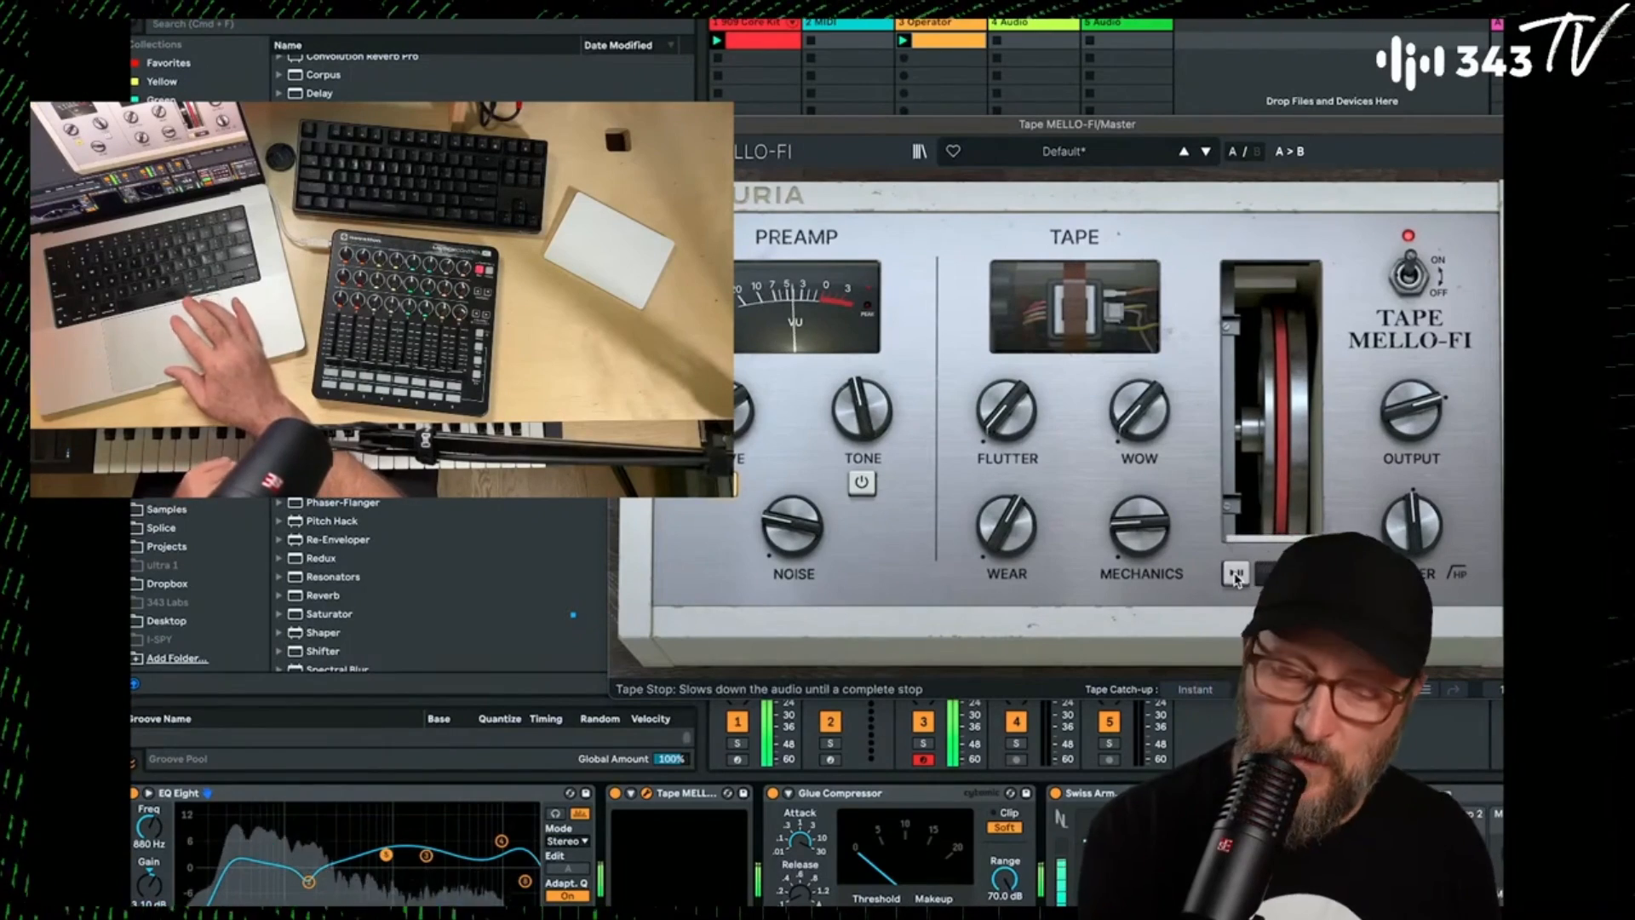
drag(1023, 126, 644, 180)
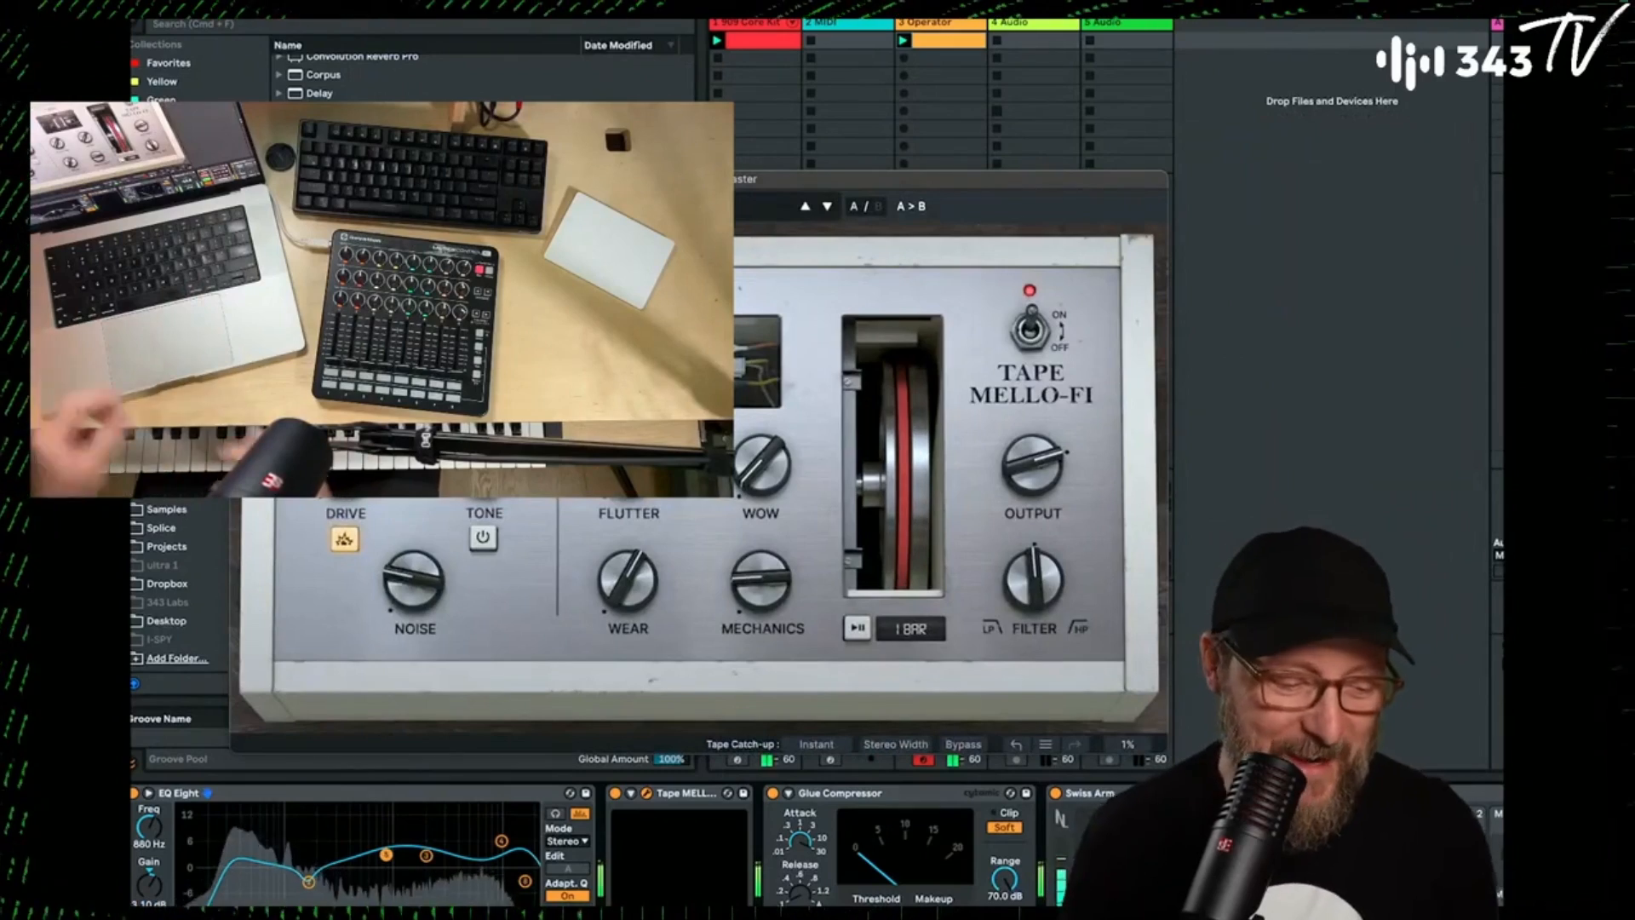
key(super+w)
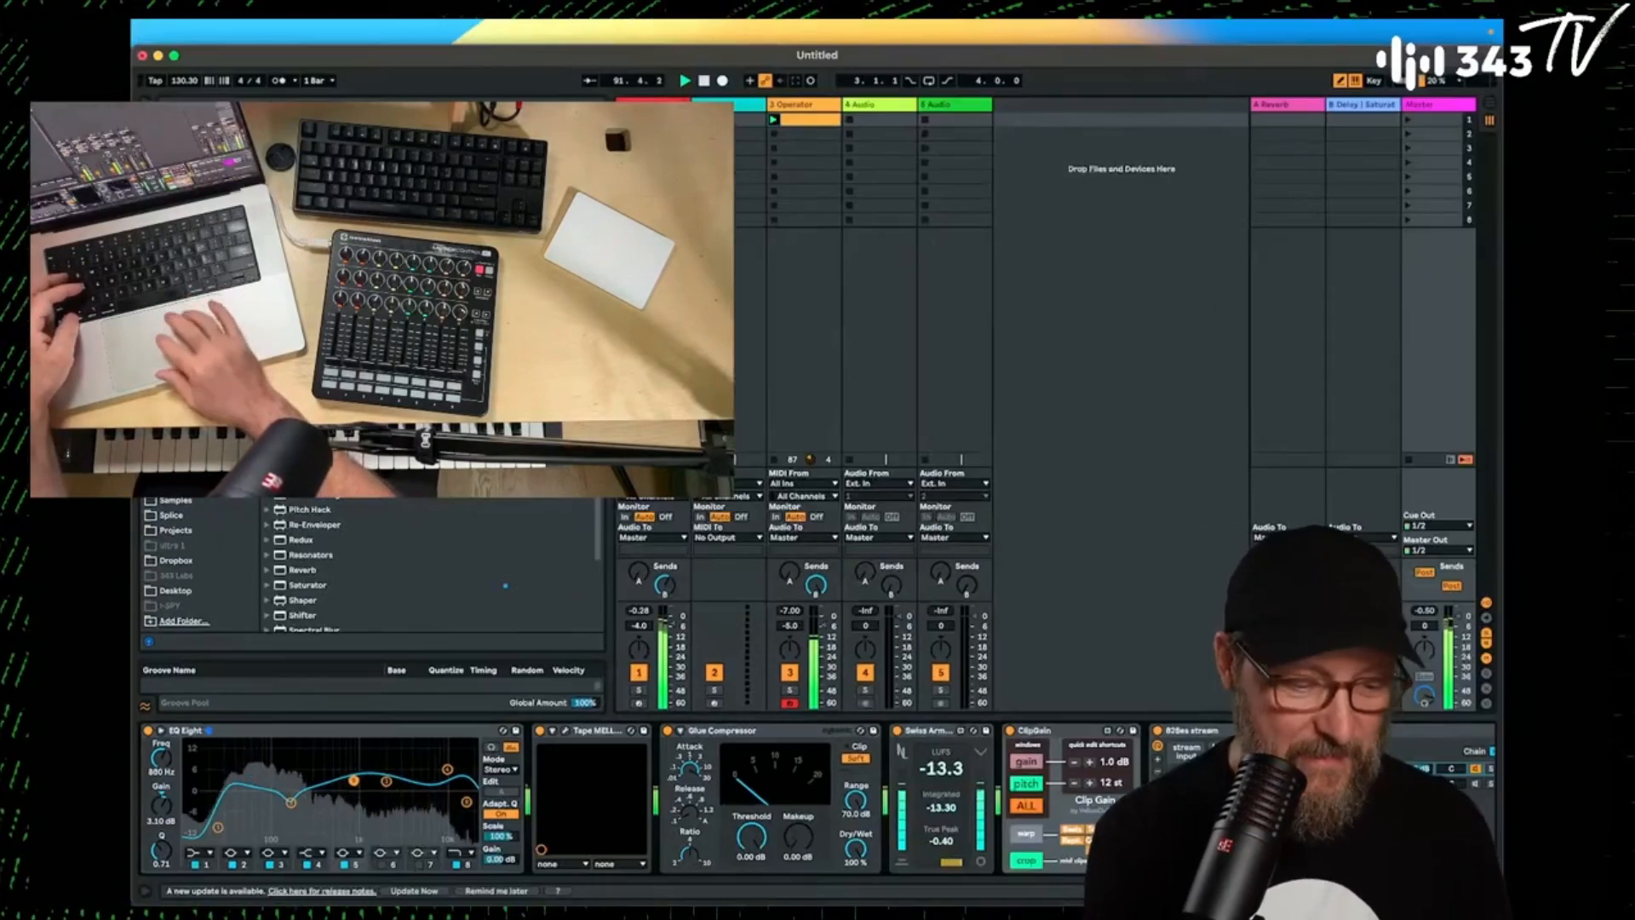
Unfold the 909 kit's chains and set the Closed Hi Hat's Decay to 1.62 s.
click(683, 104)
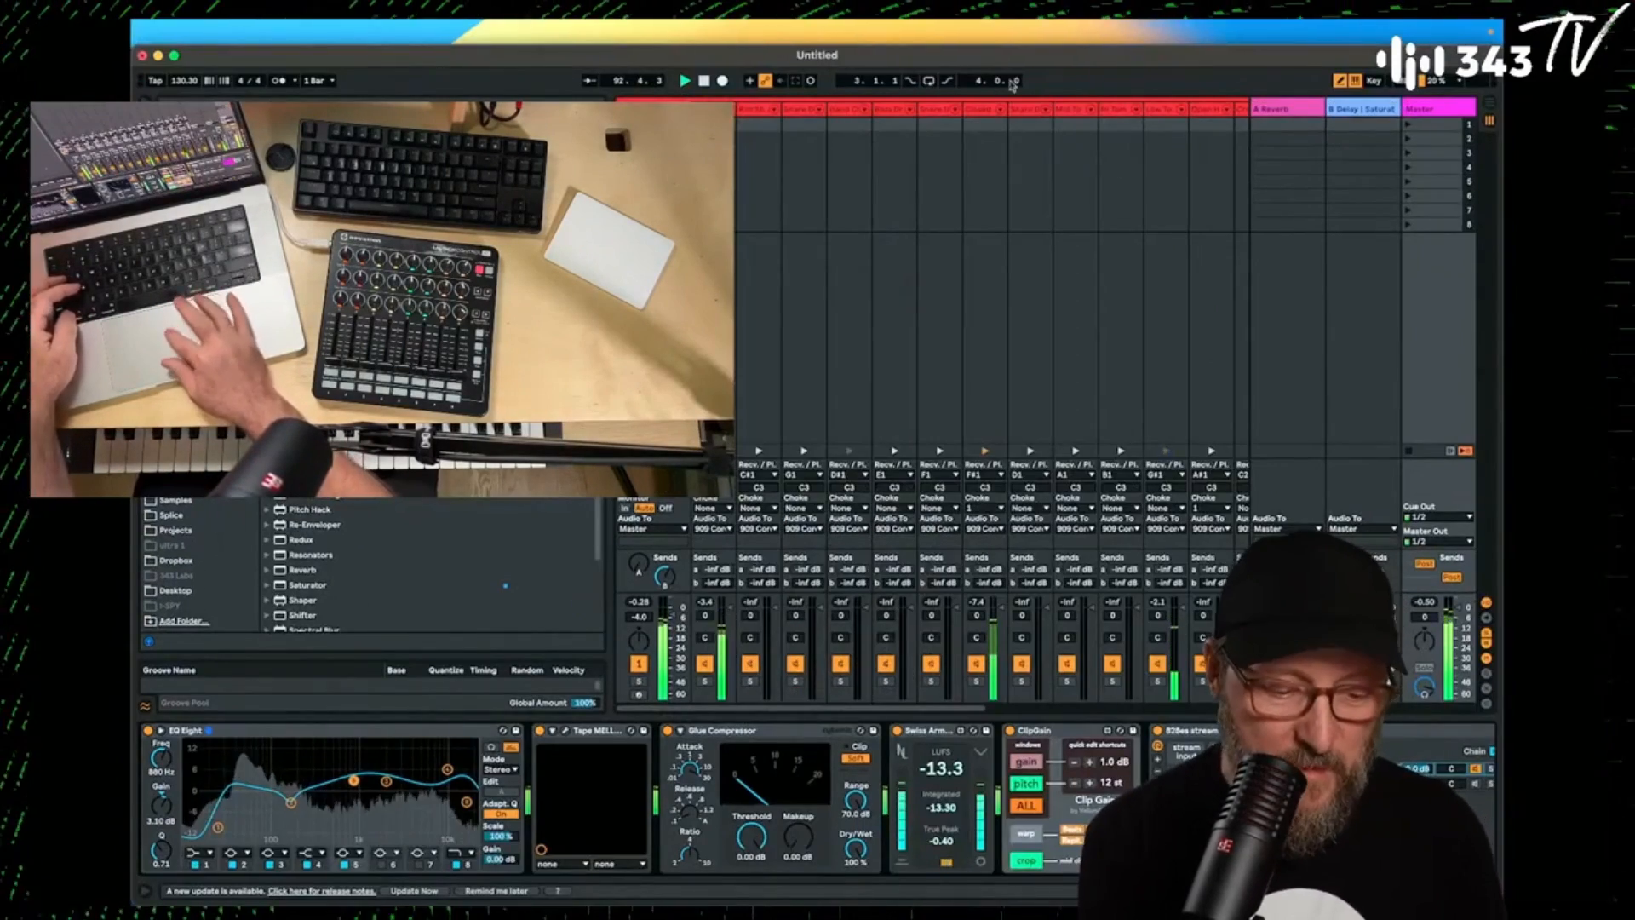
click(987, 109)
drag(208, 781, 208, 749)
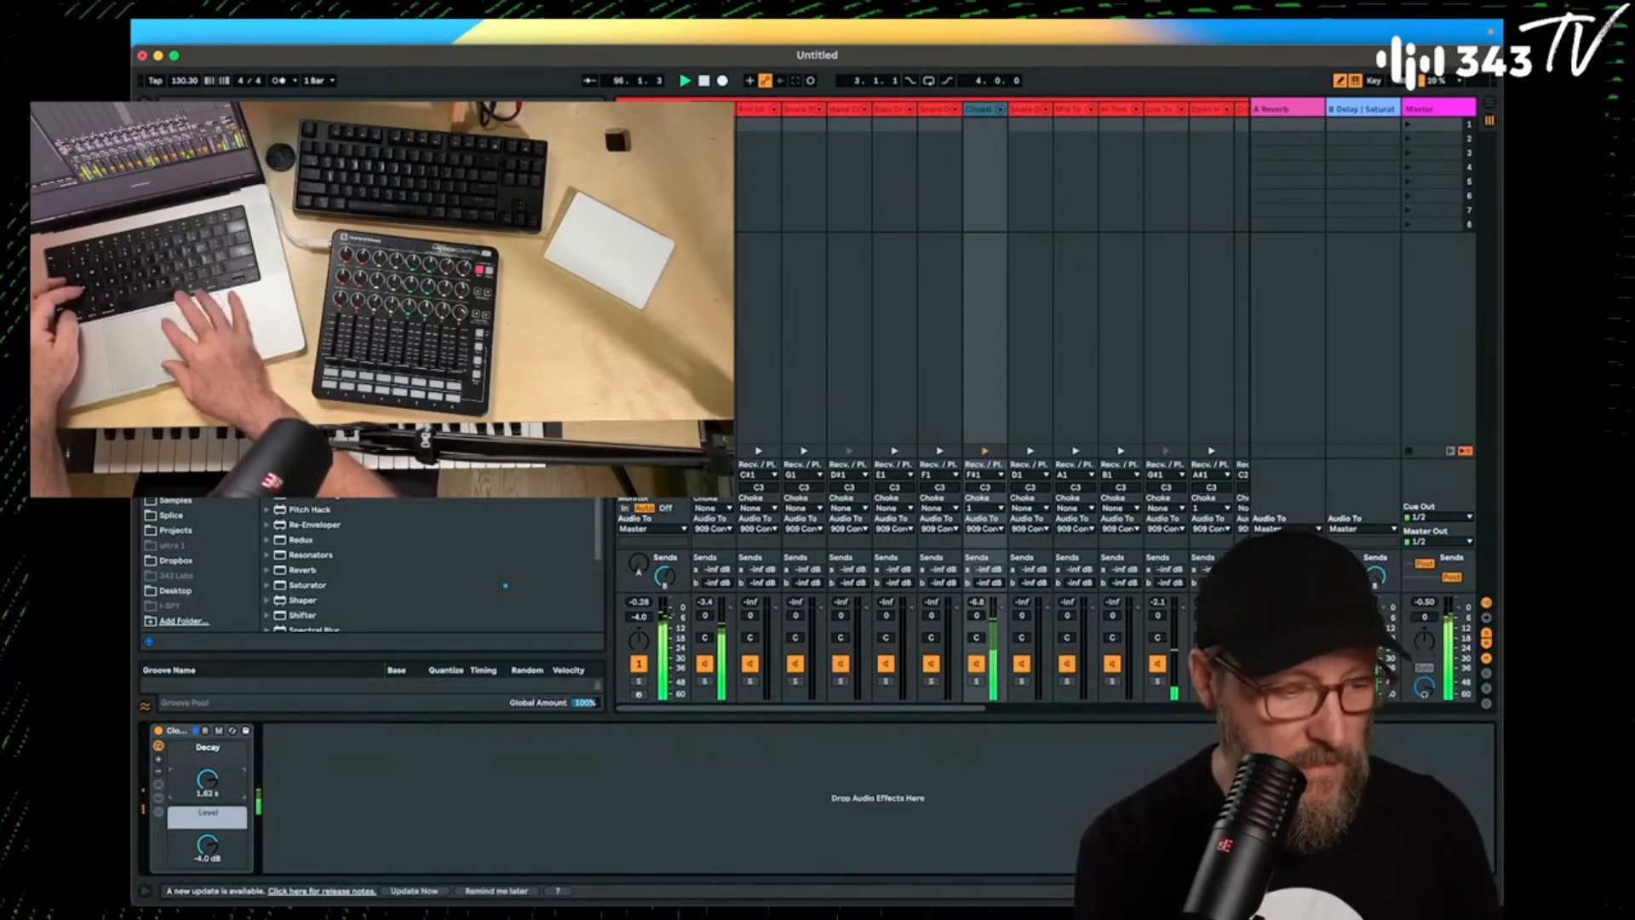
Add EQ Eight to the Closed Hi Hat chain with a -7.58 dB dip near 806 Hz and a 4.83 dB boost around 8.80 kHz.
drag(273, 772, 273, 773)
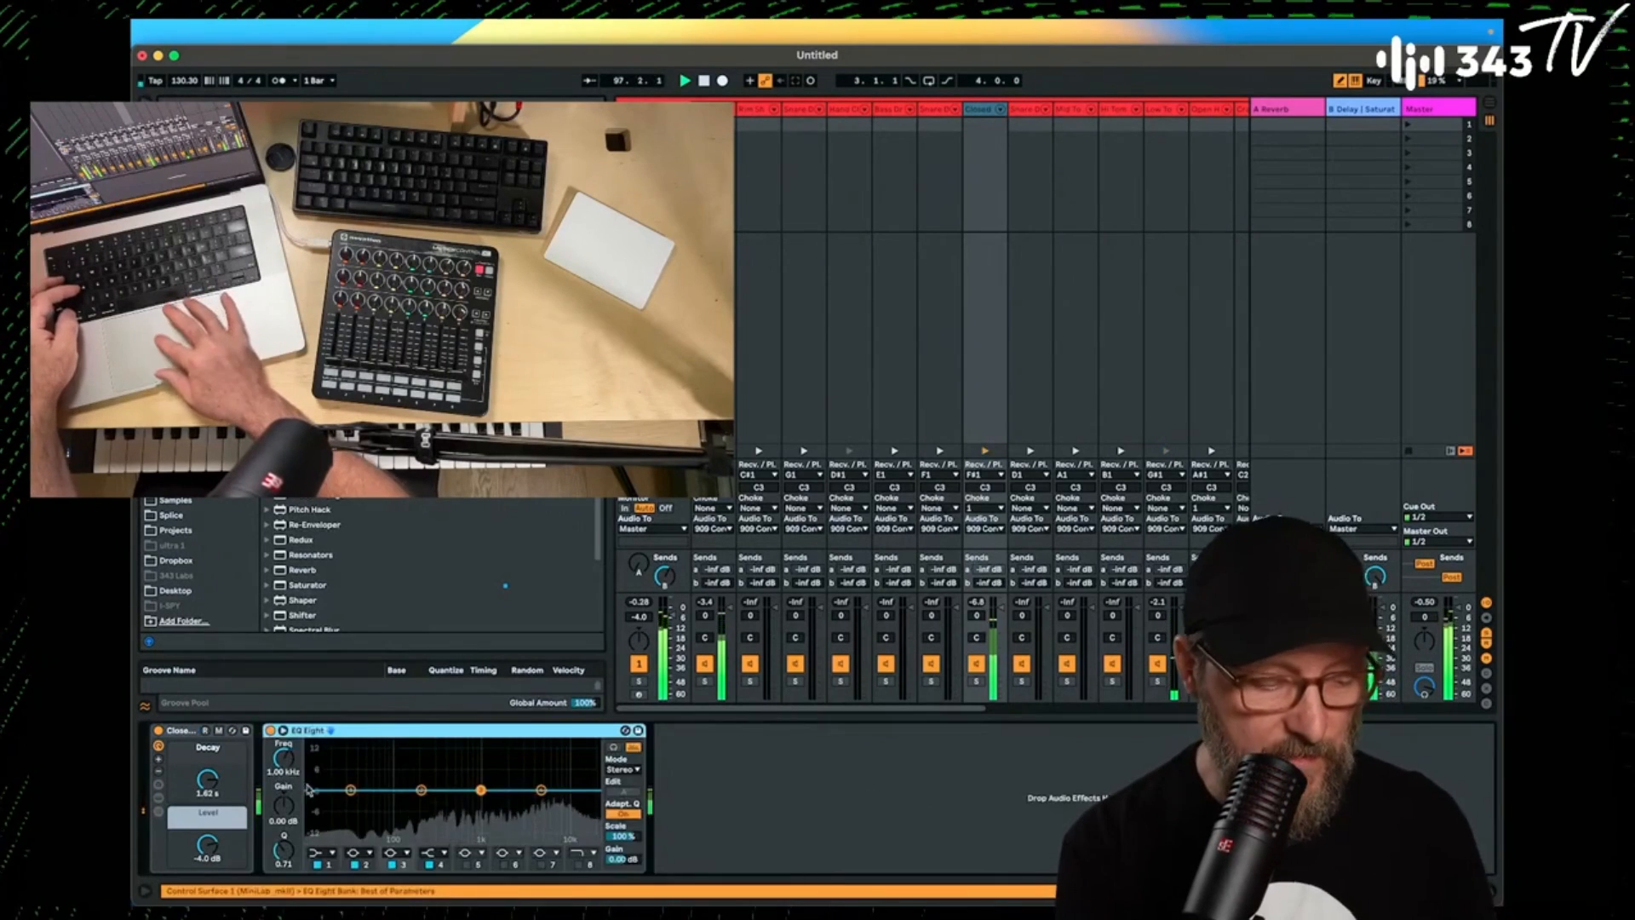
drag(491, 821, 563, 776)
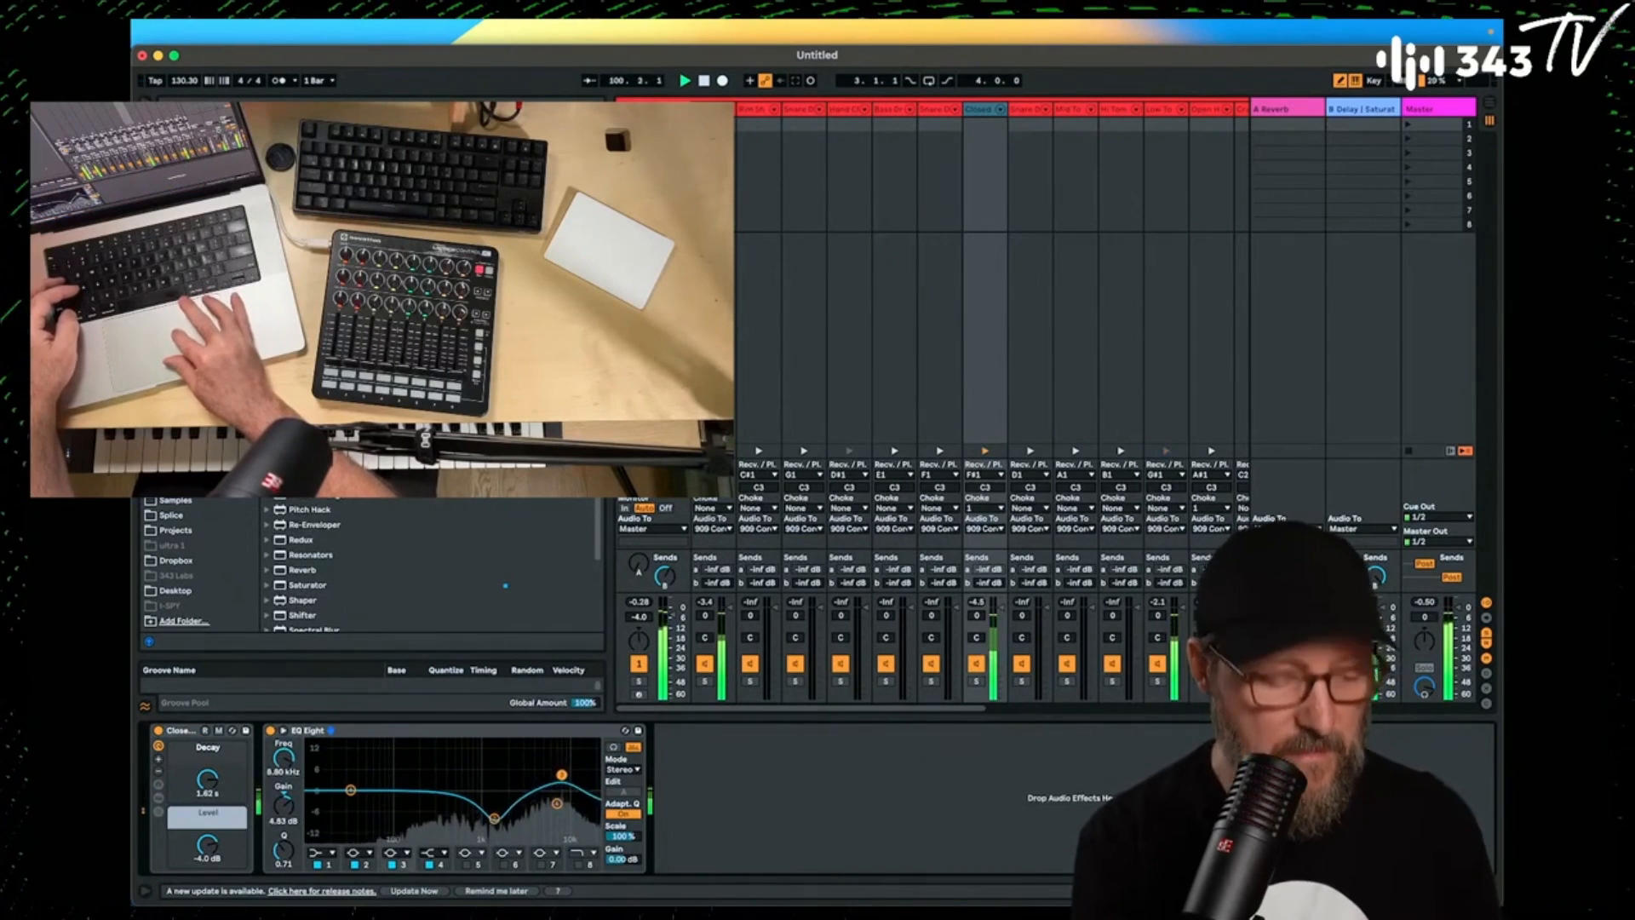
drag(494, 818, 473, 814)
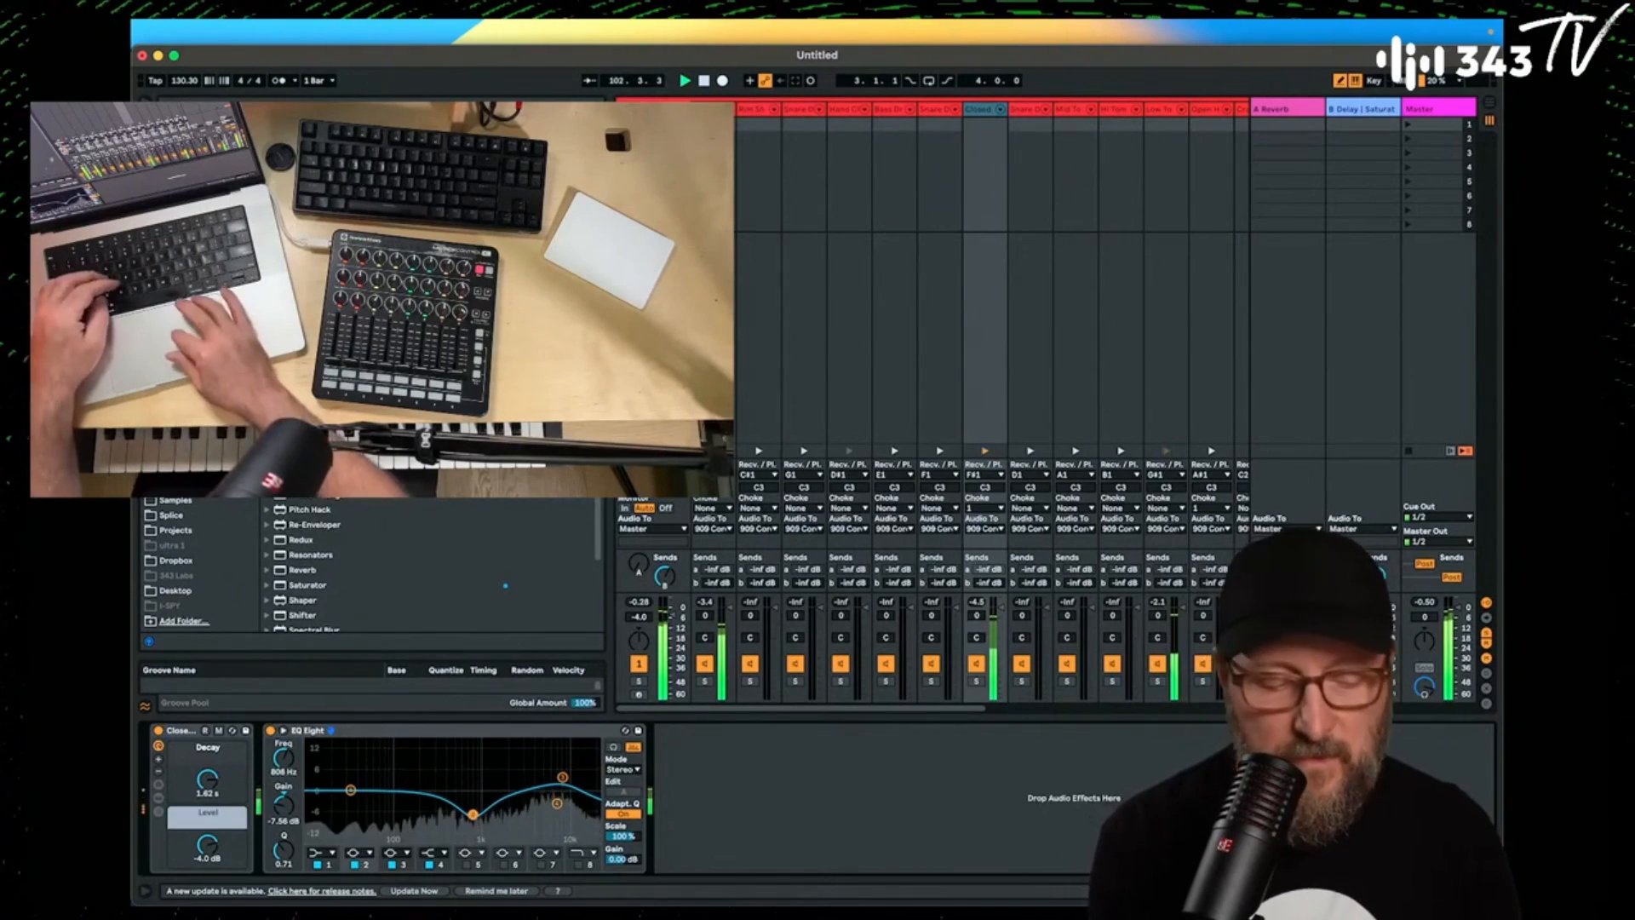
Add a Phaser-Flanger after the Reverb on the Reverb return.
click(1289, 110)
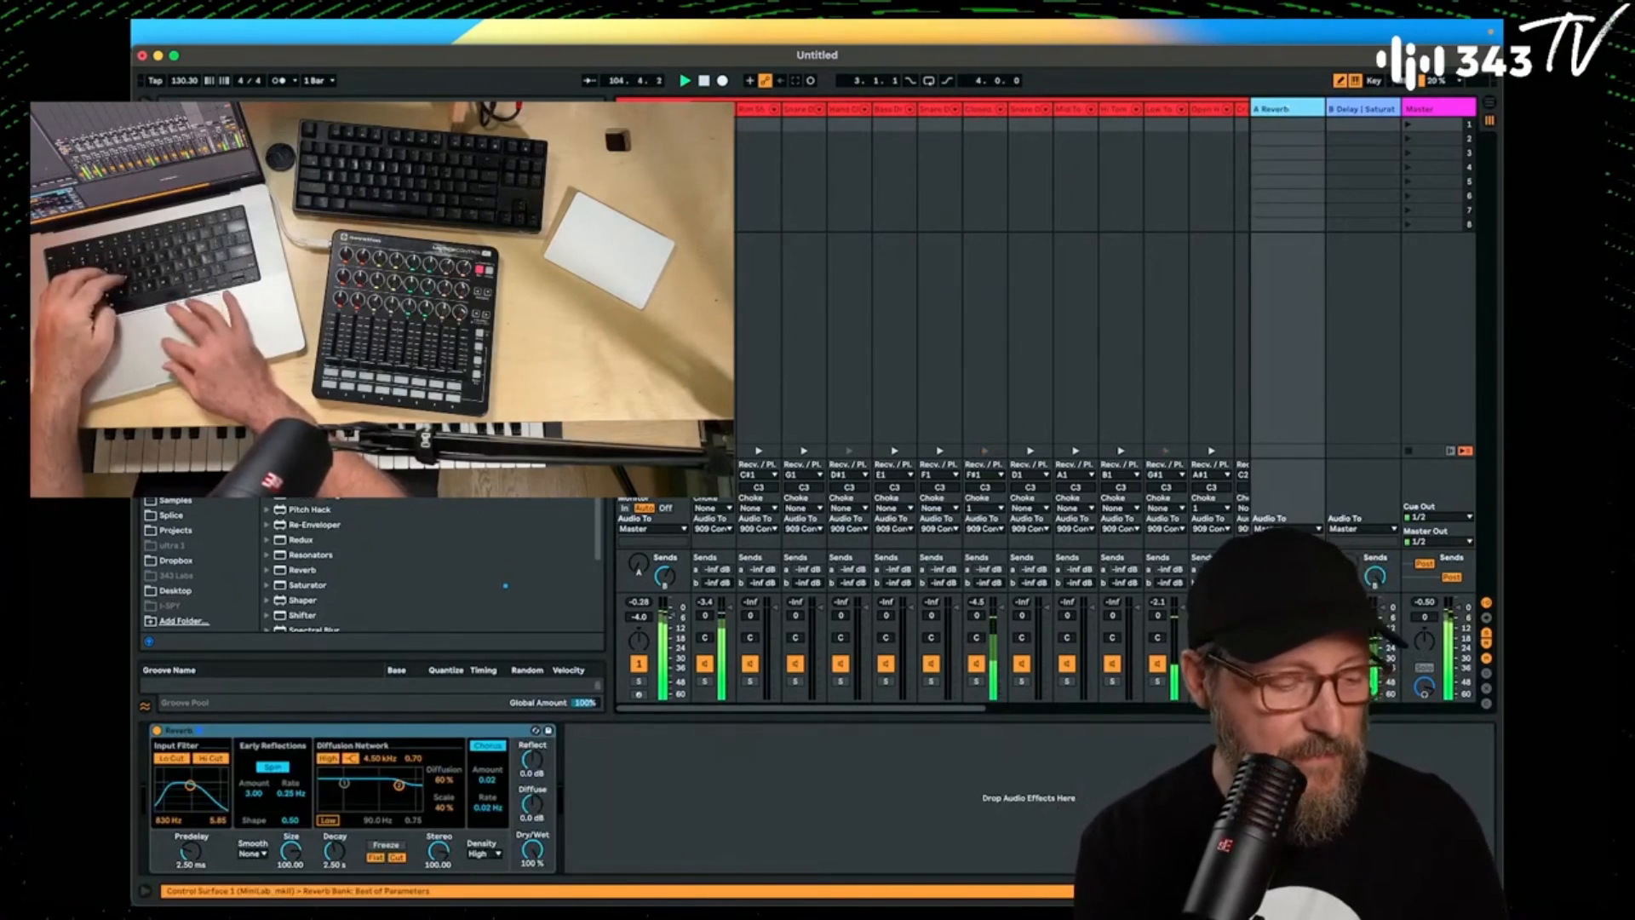
click(683, 855)
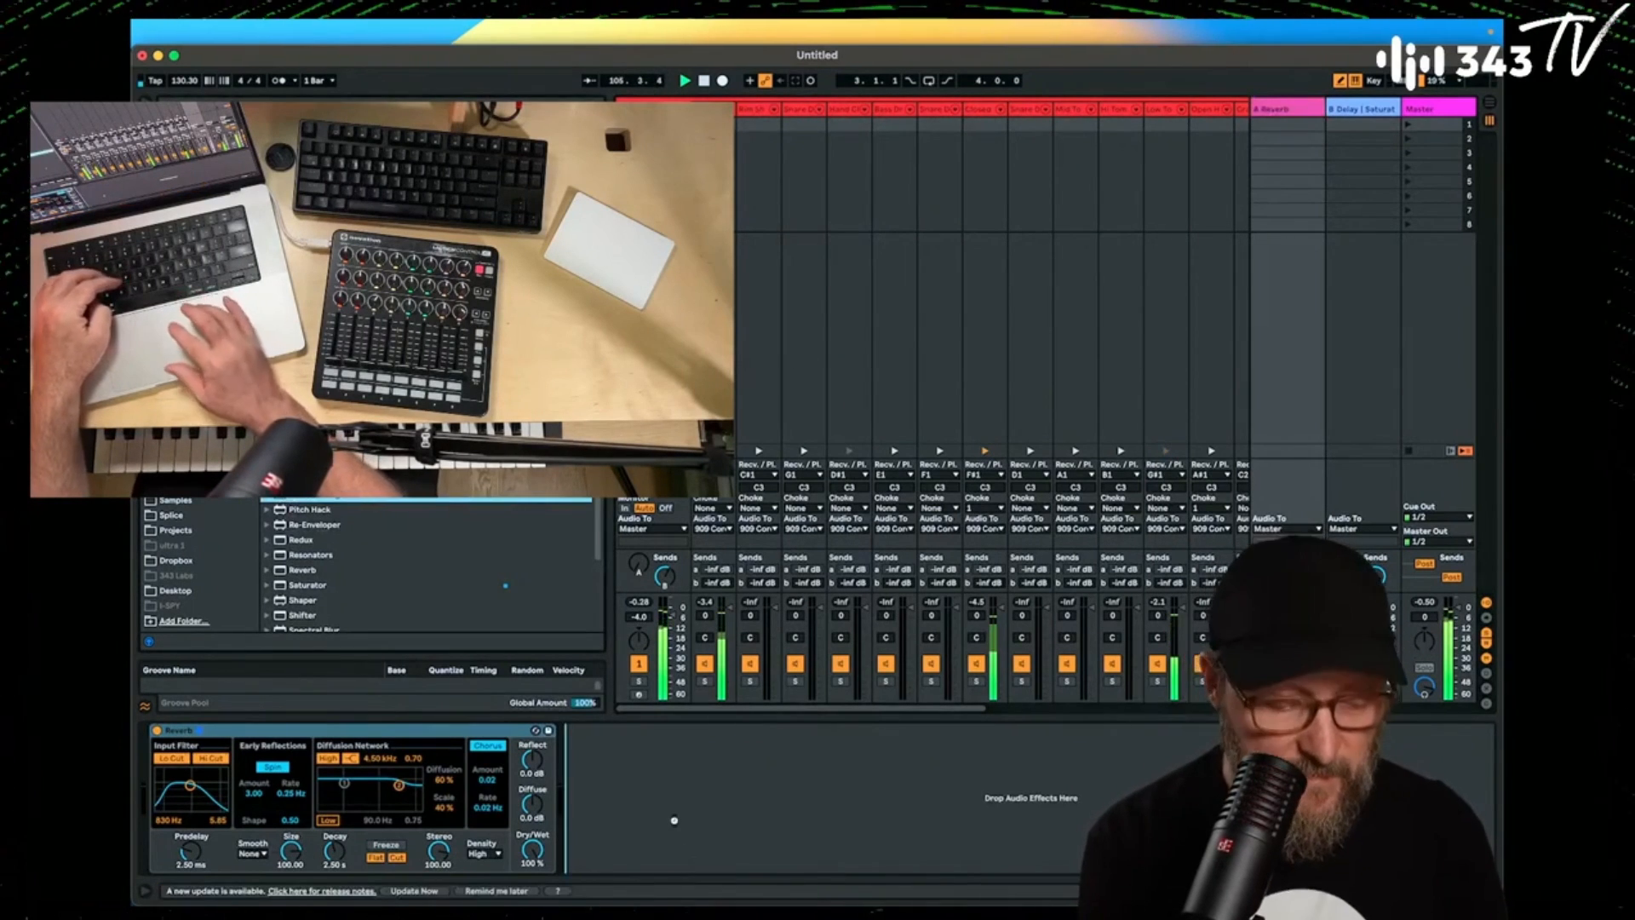
drag(673, 820, 675, 820)
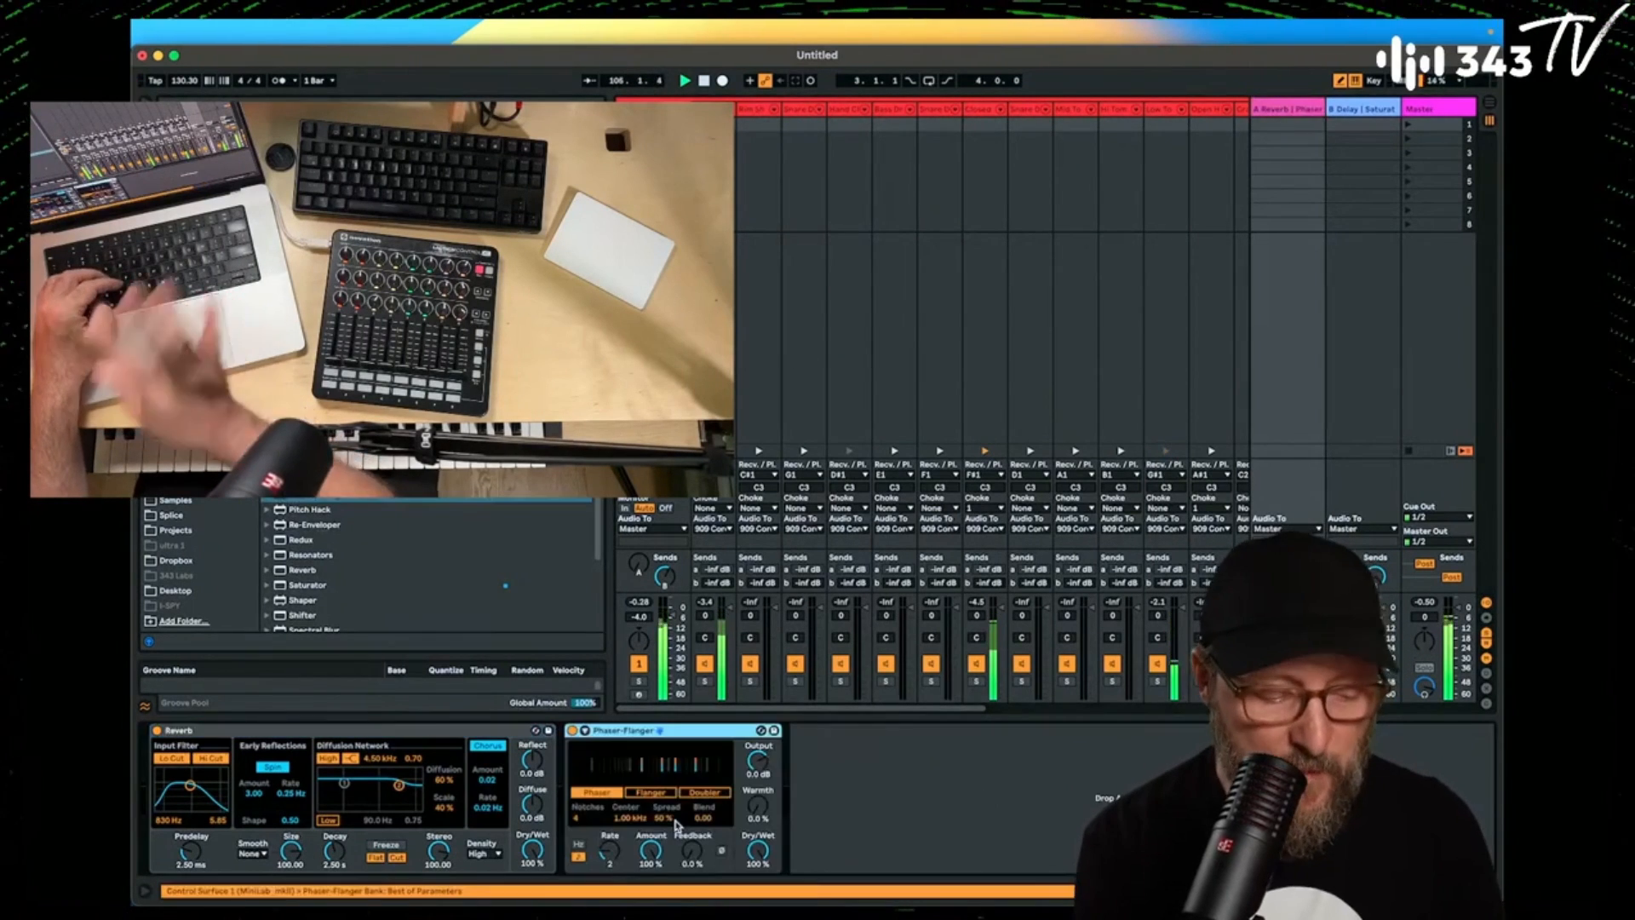
Enable the Delay return's send to the Reverb return and raise its amount.
right_click(1354, 563)
click(1384, 571)
right_click(1354, 563)
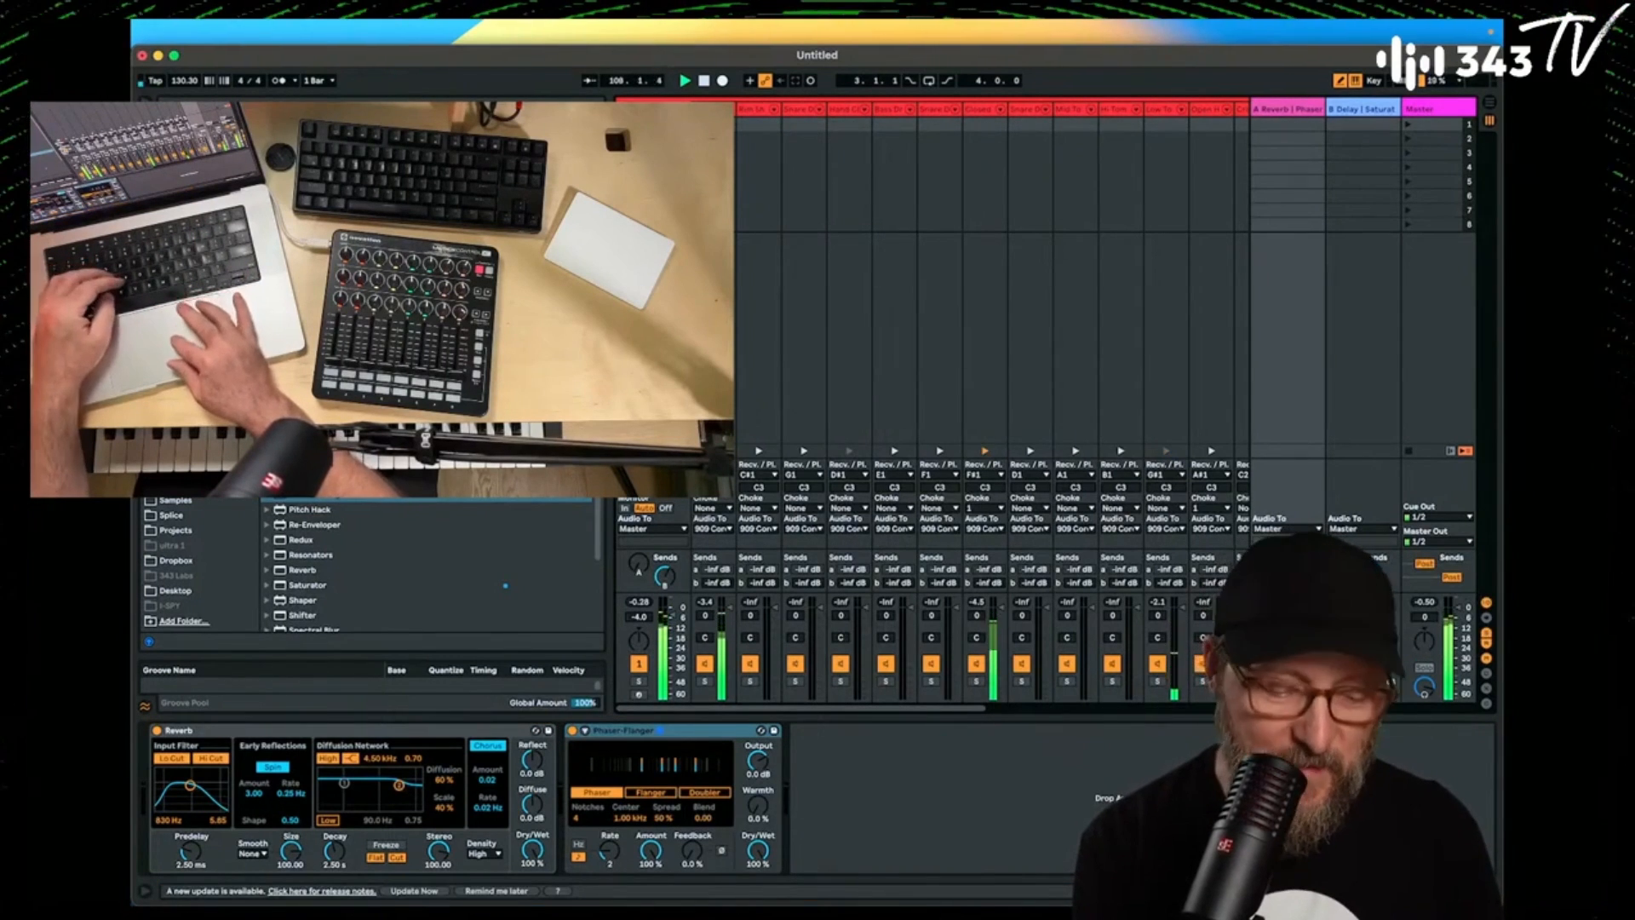
drag(1354, 563, 1354, 511)
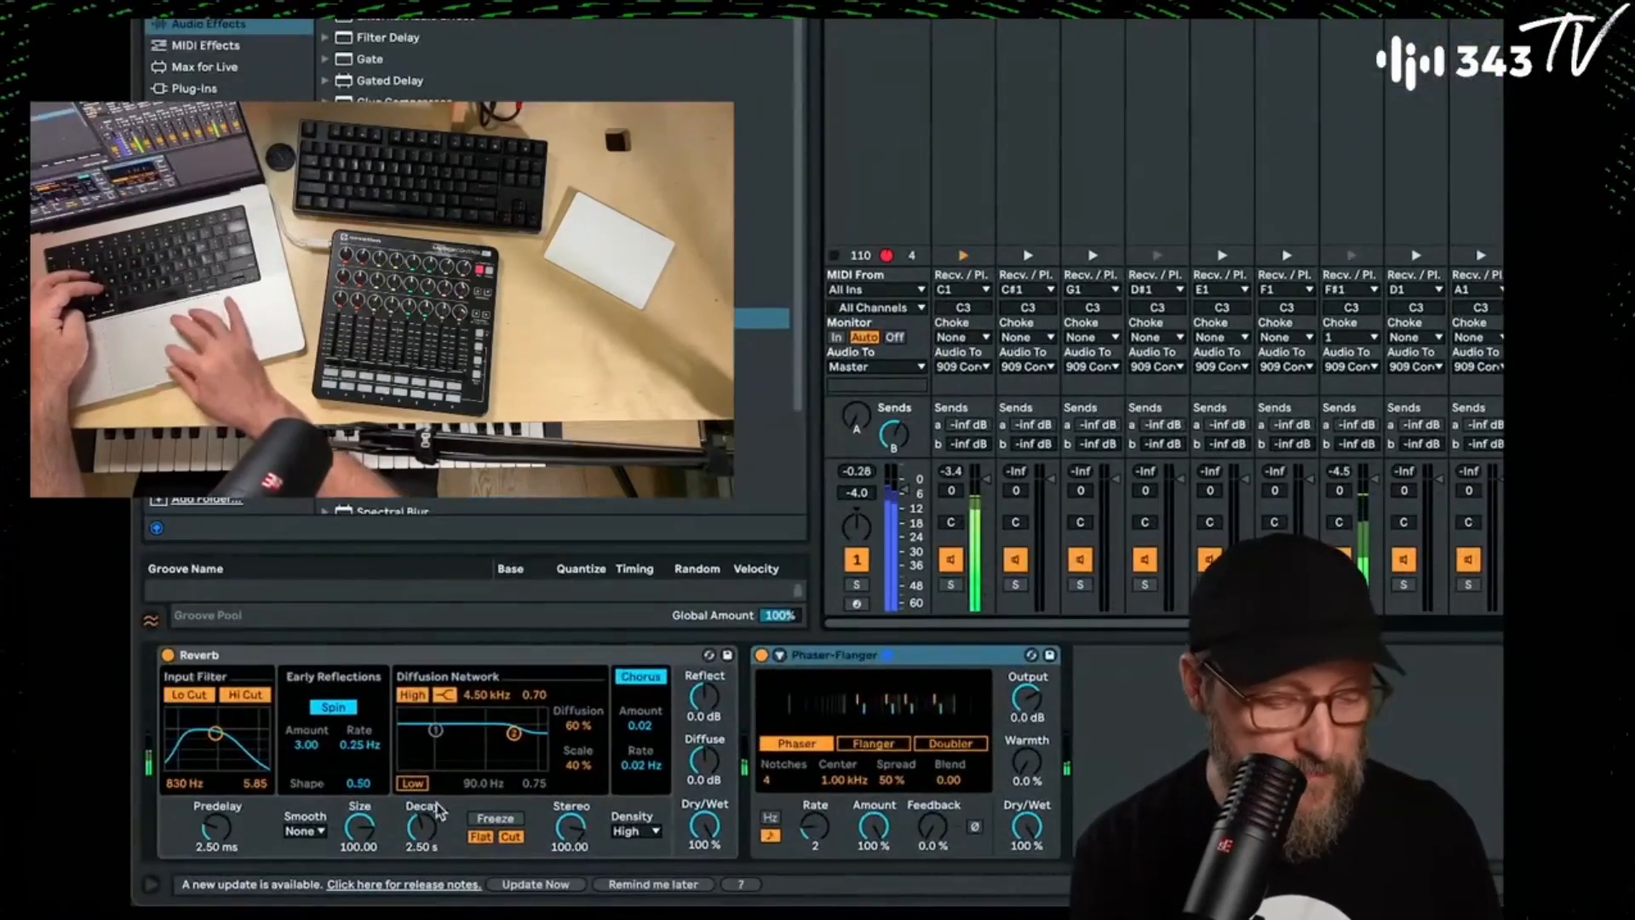
Set the Reverb's Decay to 6.53 s and shift its Input Filter to 2.07 kHz.
drag(334, 849, 335, 819)
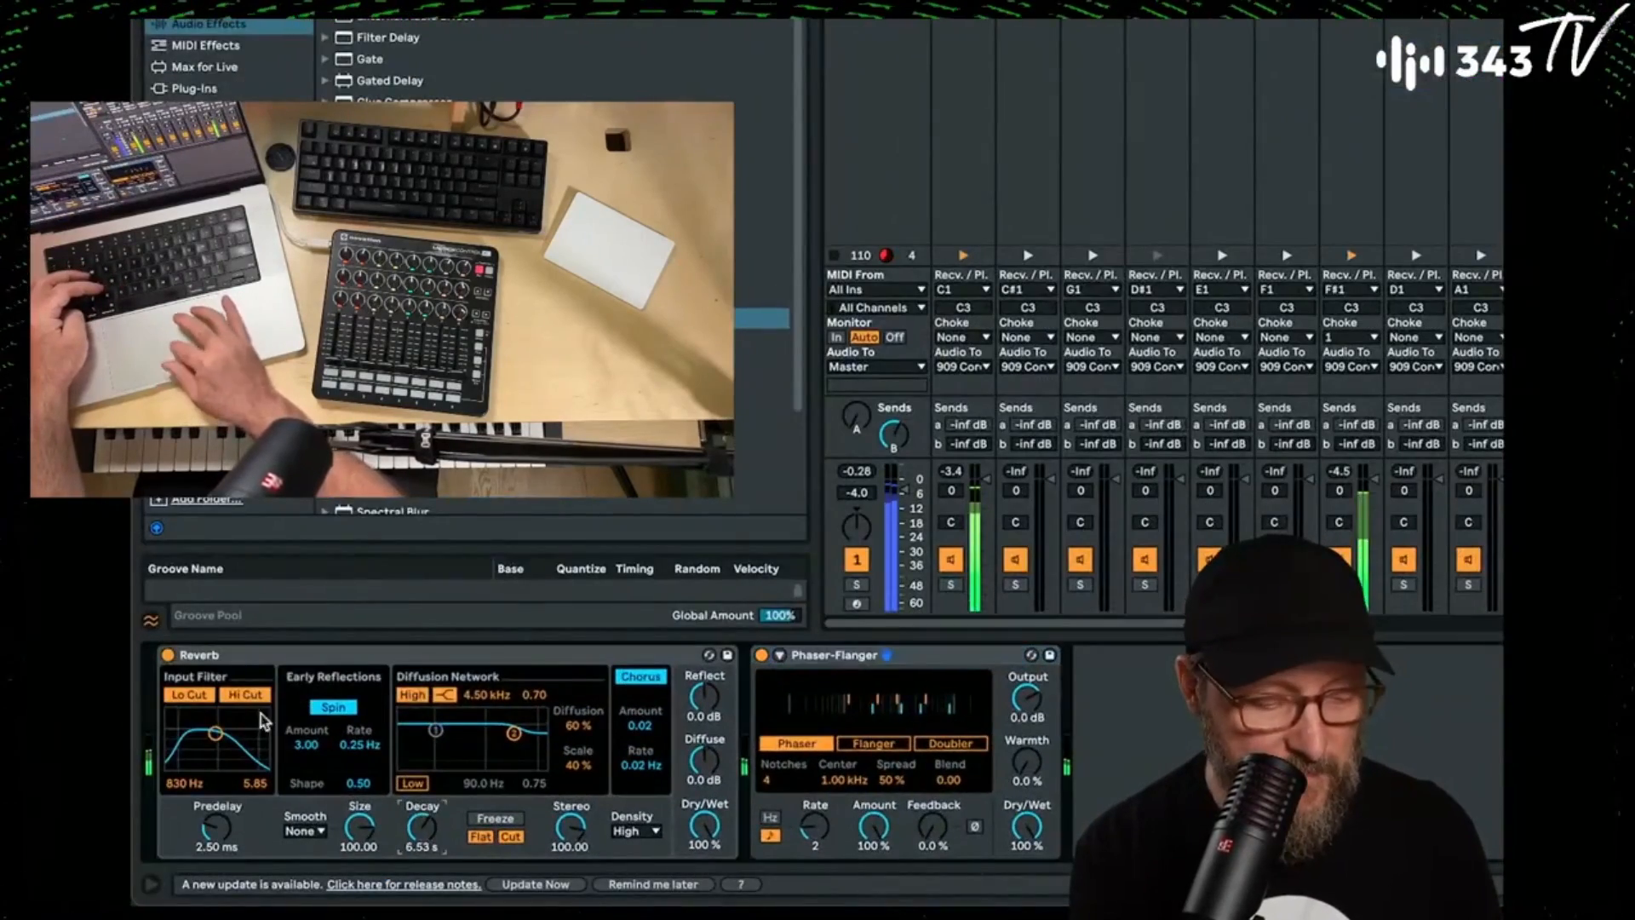
drag(215, 733, 229, 734)
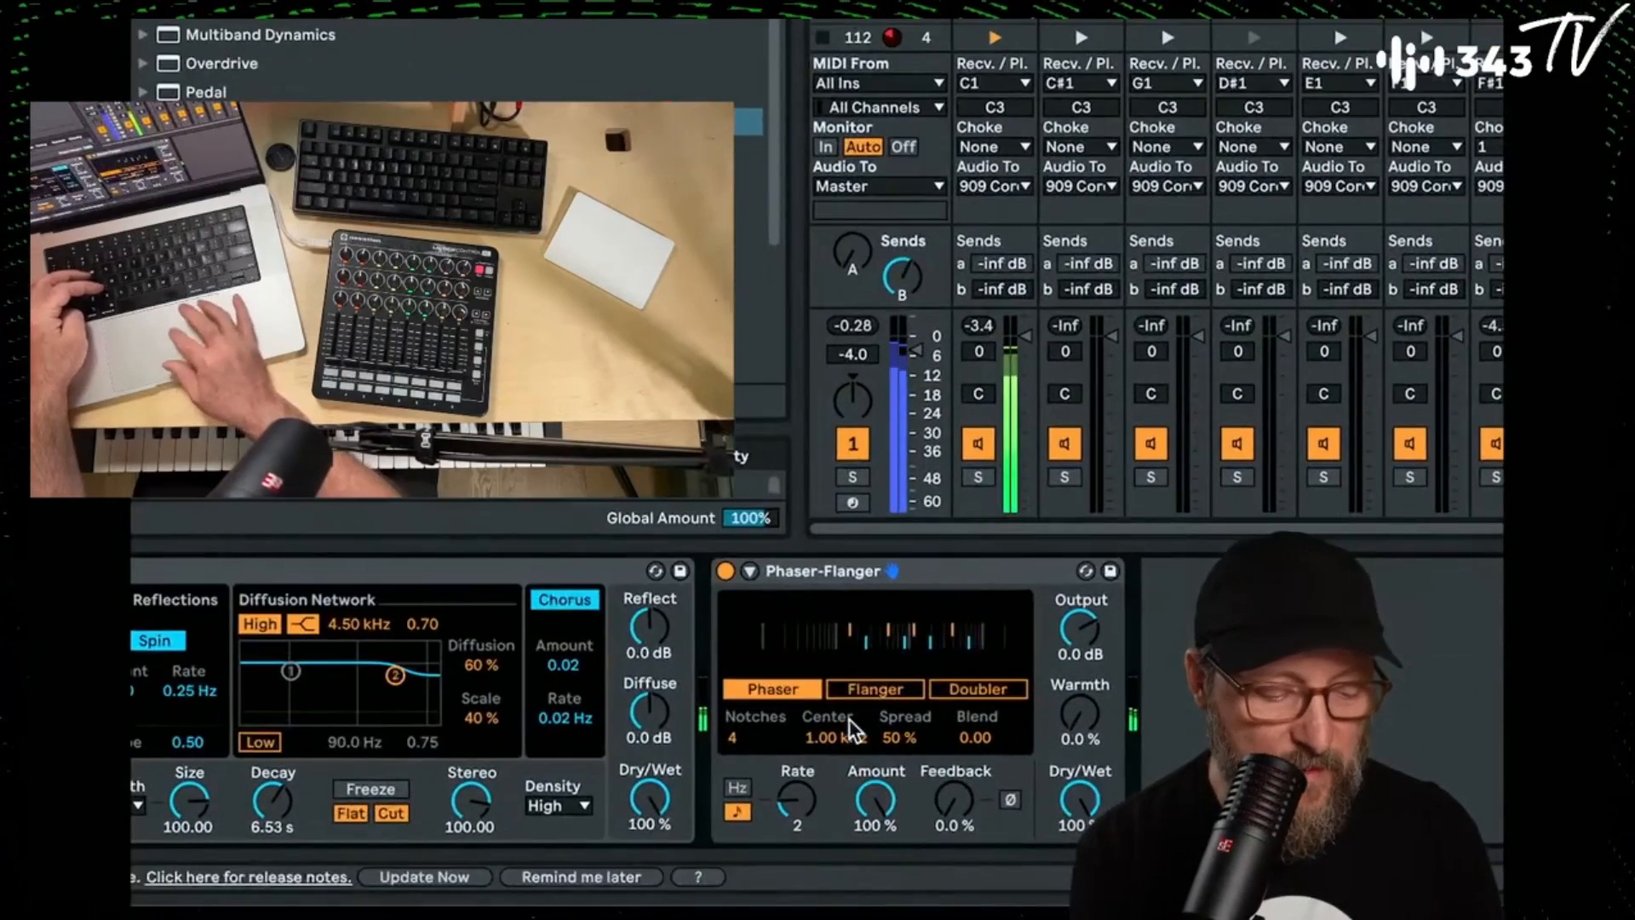
Switch the Phaser-Flanger's rate to Hz, set it to 0.03 Hz and raise Feedback to 47%.
click(737, 787)
drag(797, 800, 797, 809)
drag(954, 800, 954, 724)
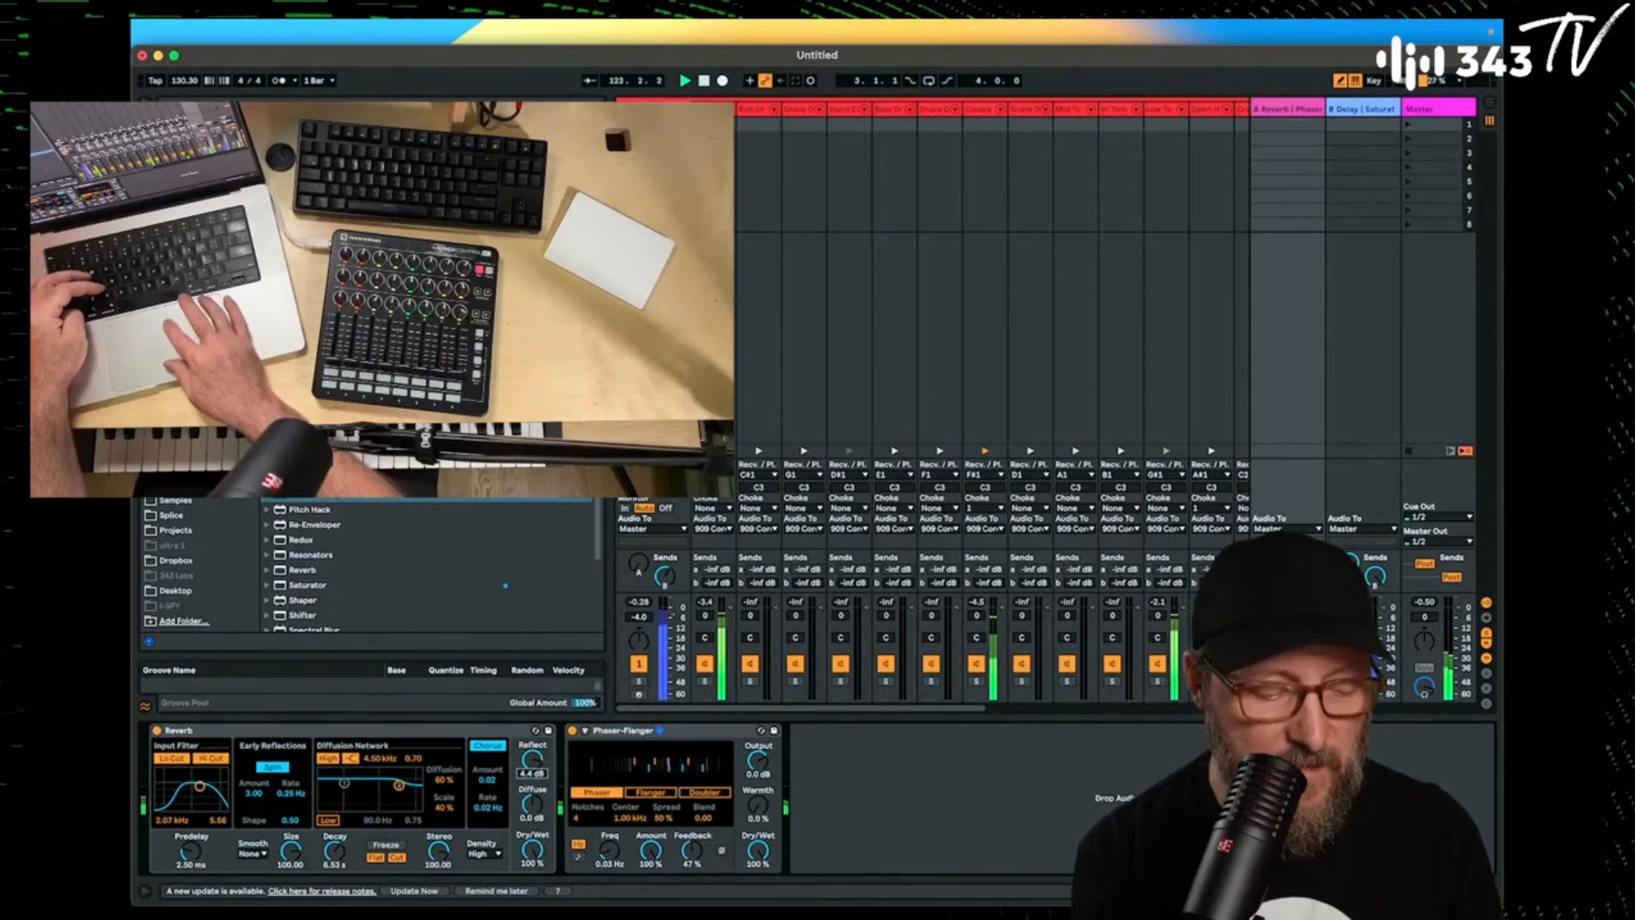
Enable the Low filter in the Reverb's Diffusion Network and set its amount to 0.33.
click(328, 820)
drag(413, 822, 413, 843)
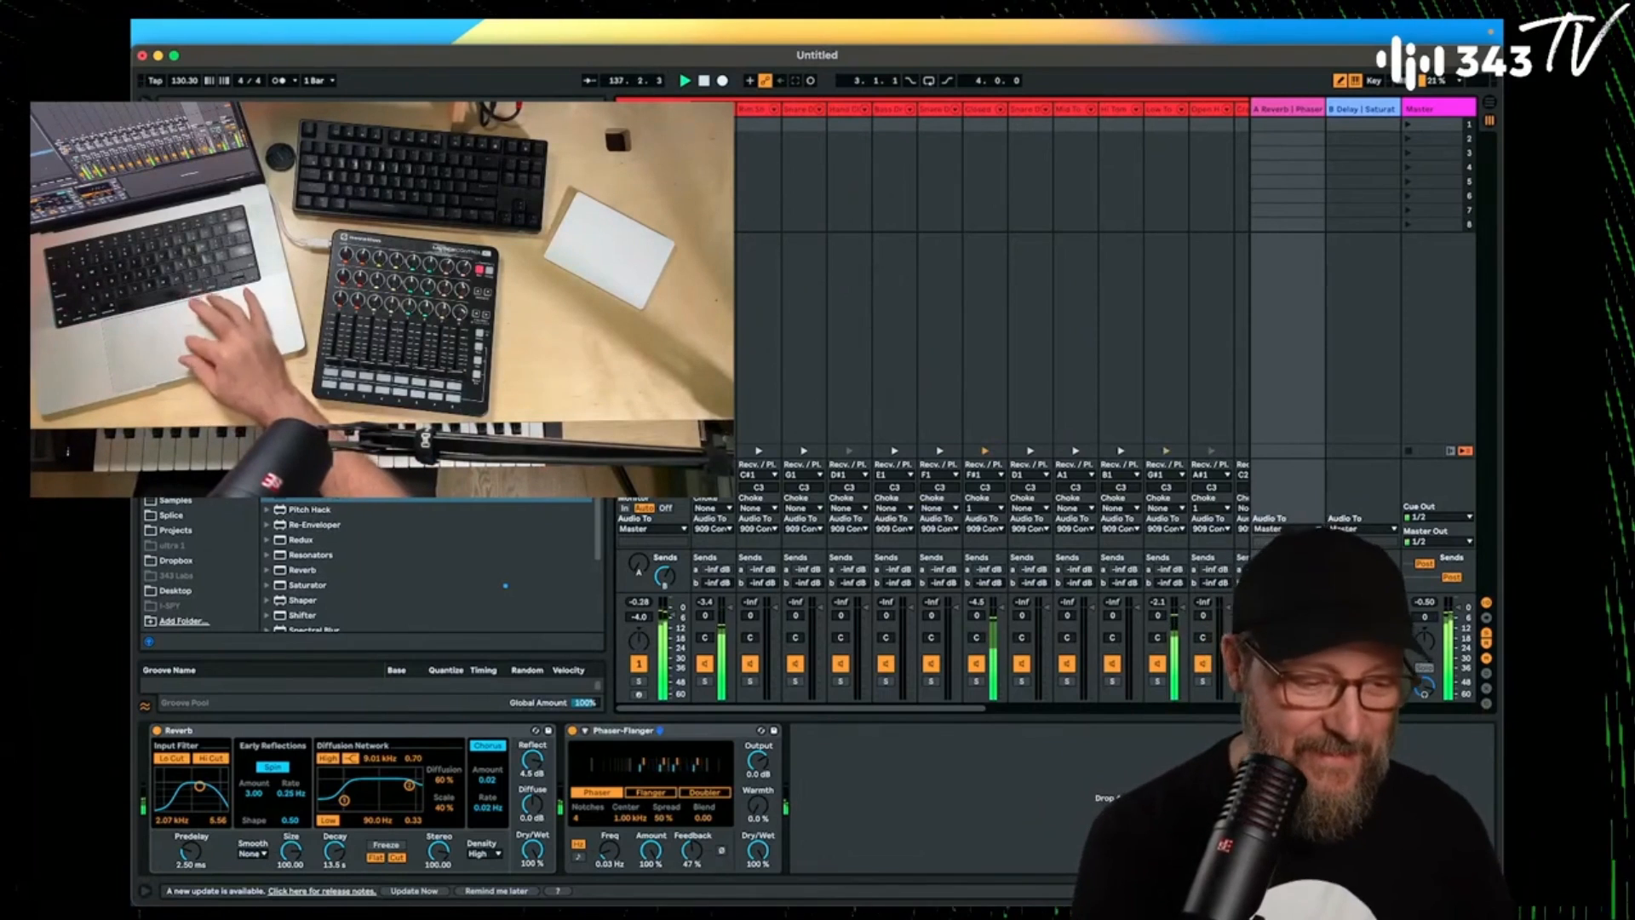
Fold the 909 kit's chains, audition the Reverb send on the Operator track and return the Operator and 909 kit Reverb sends to minimum.
click(683, 109)
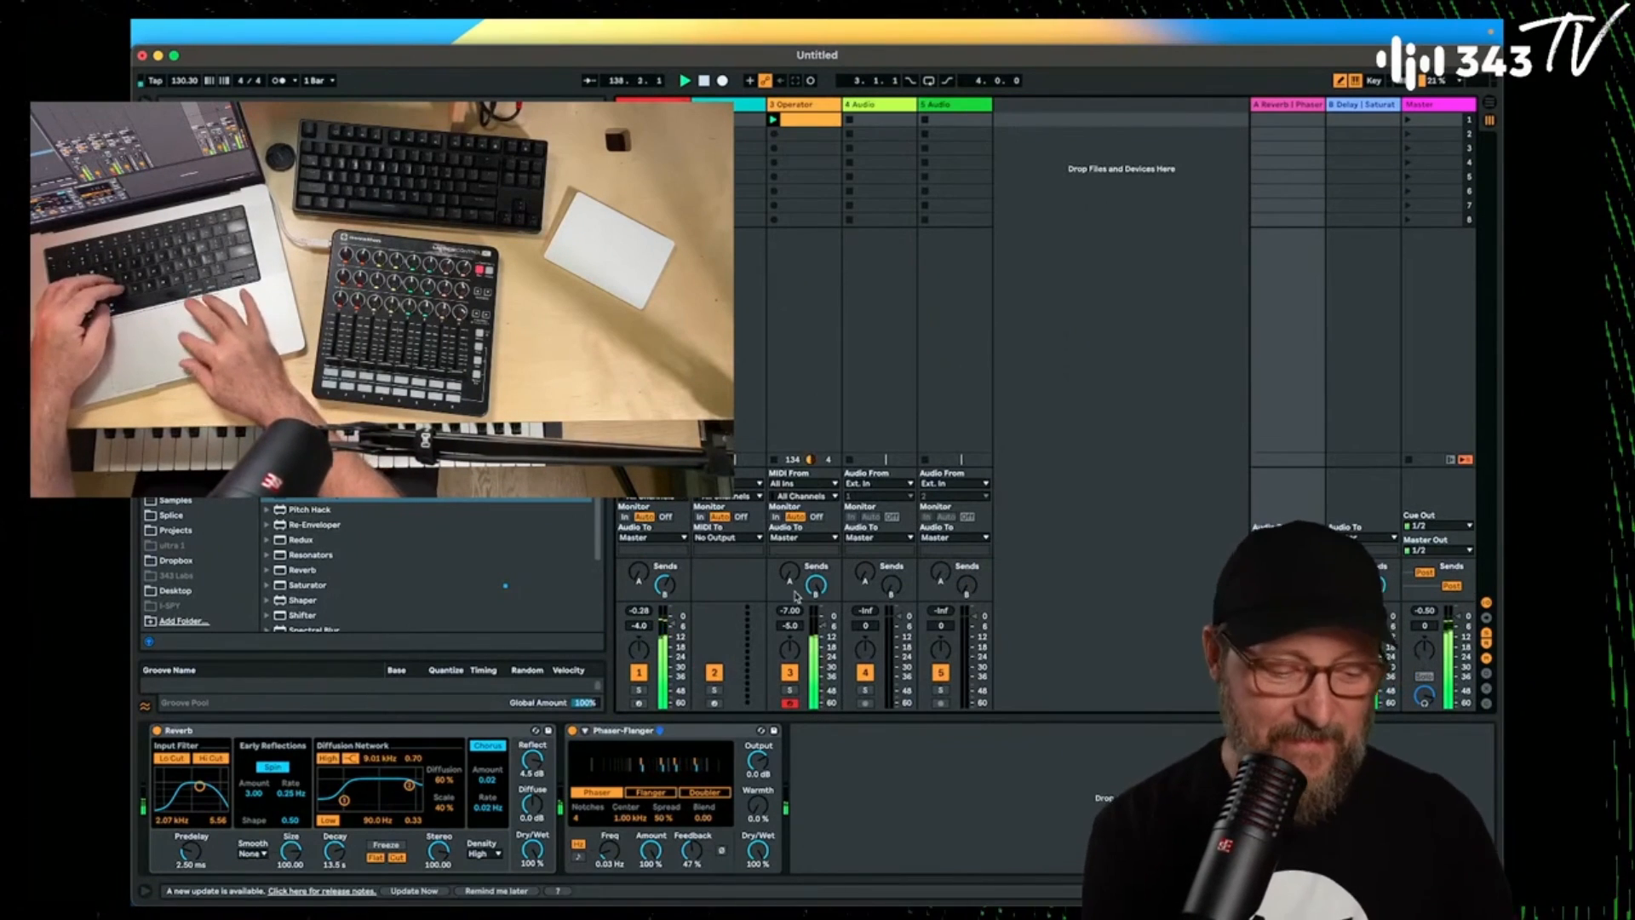
drag(789, 573, 789, 504)
drag(790, 572, 790, 640)
drag(639, 572, 638, 640)
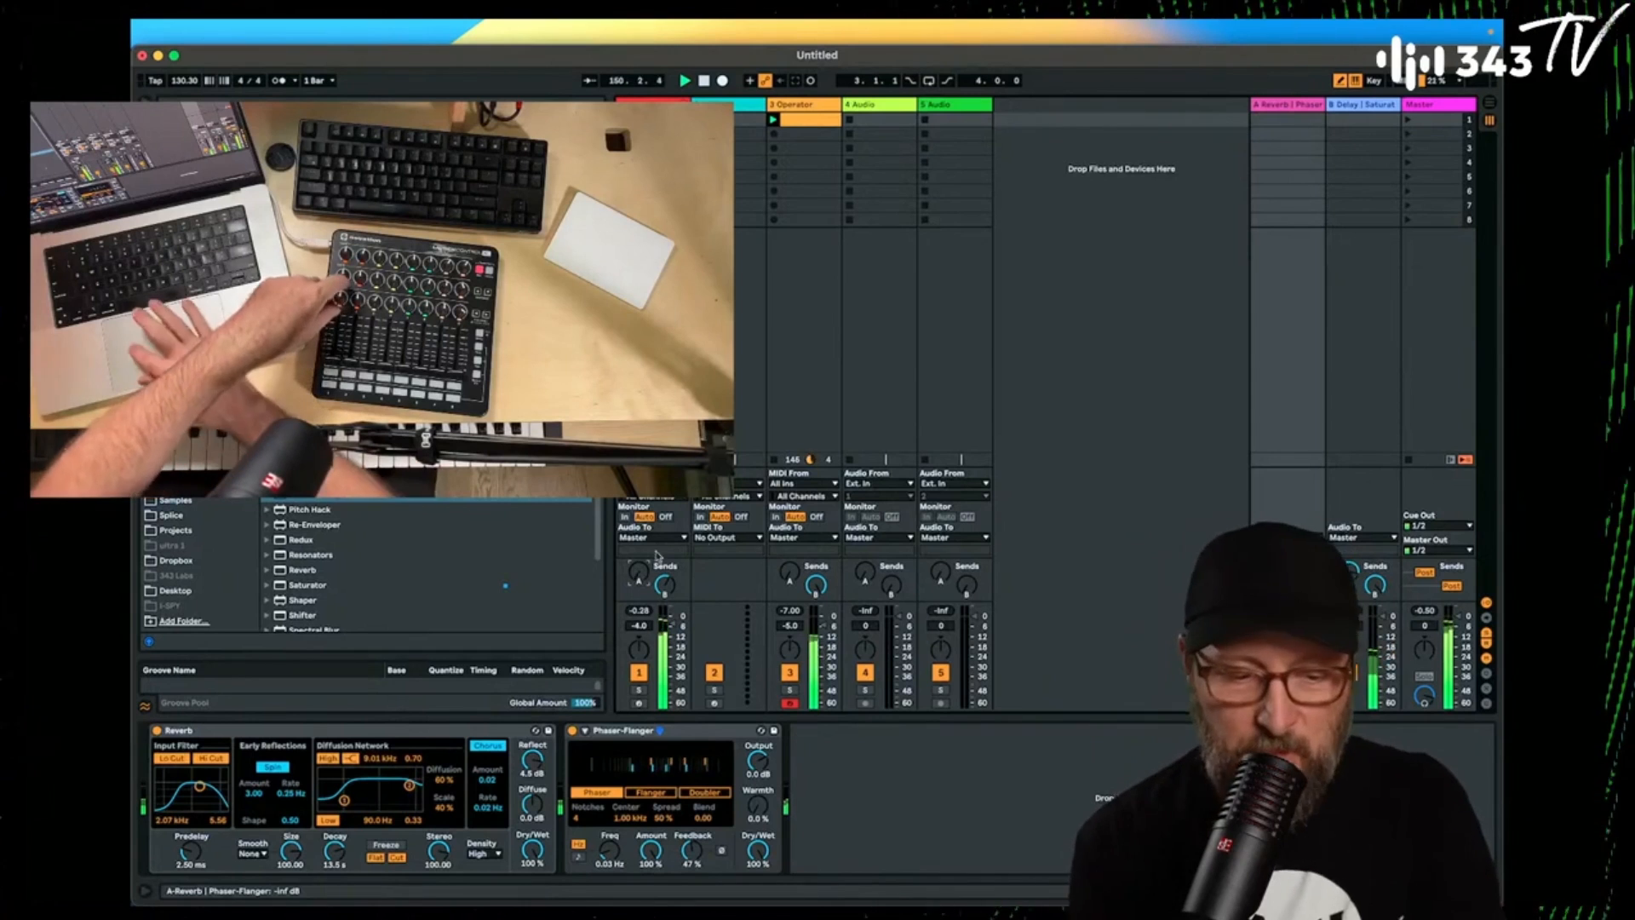
MIDI-map the 909 kit's Delay send to CC 48, its Reverb send to CC 29 and the Operator track's Delay send to CC 52.
click(1399, 81)
click(558, 585)
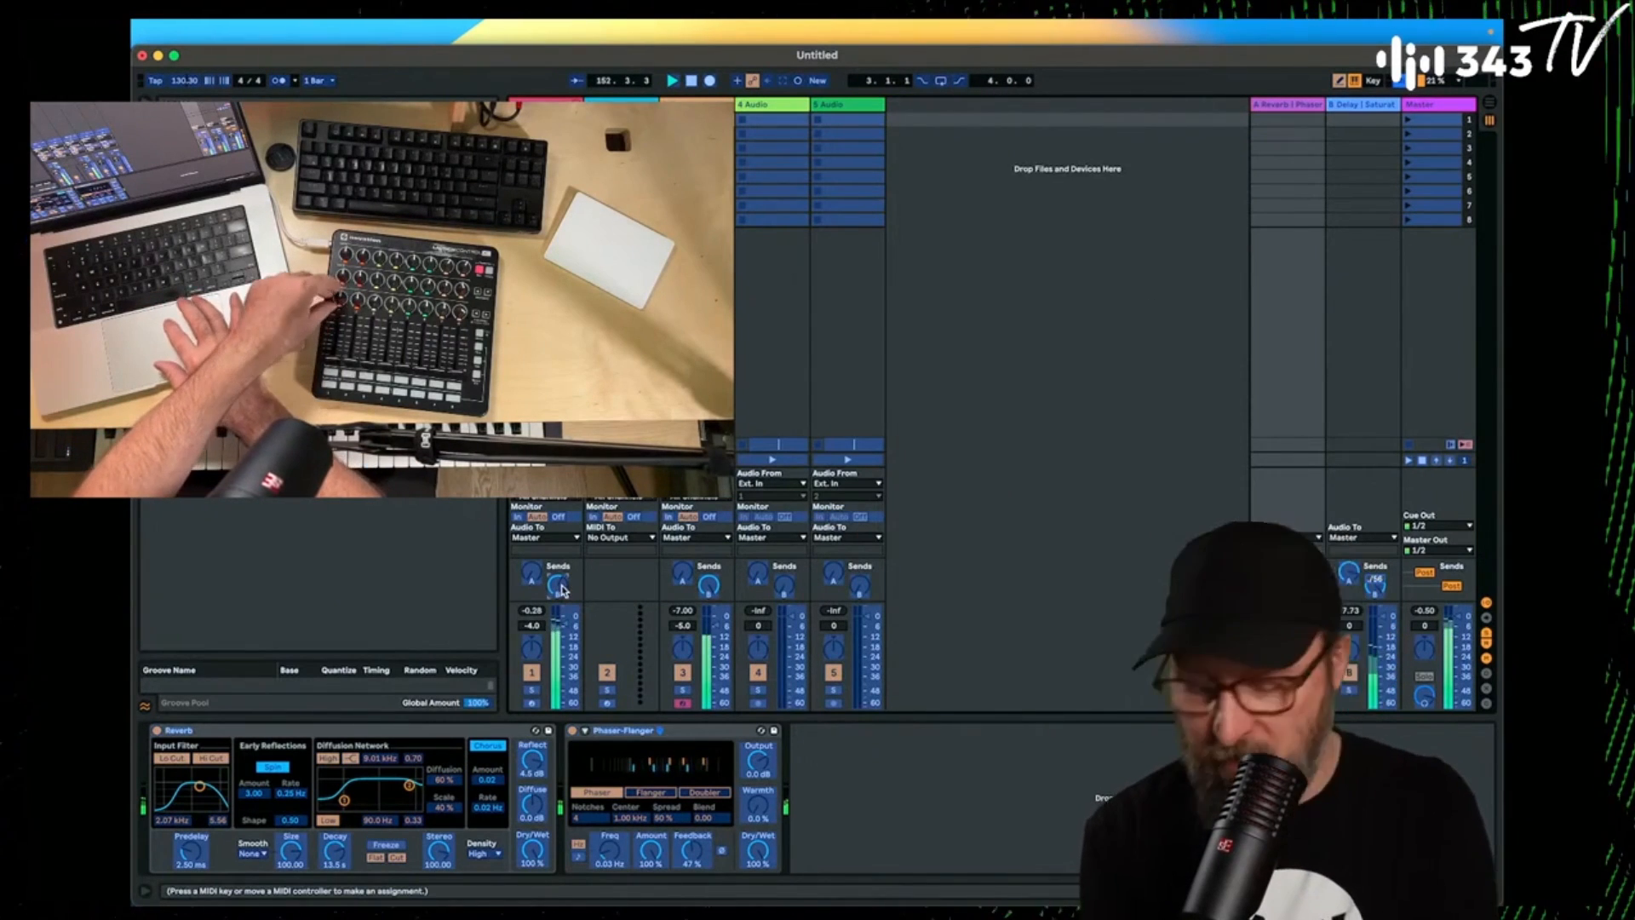
click(532, 575)
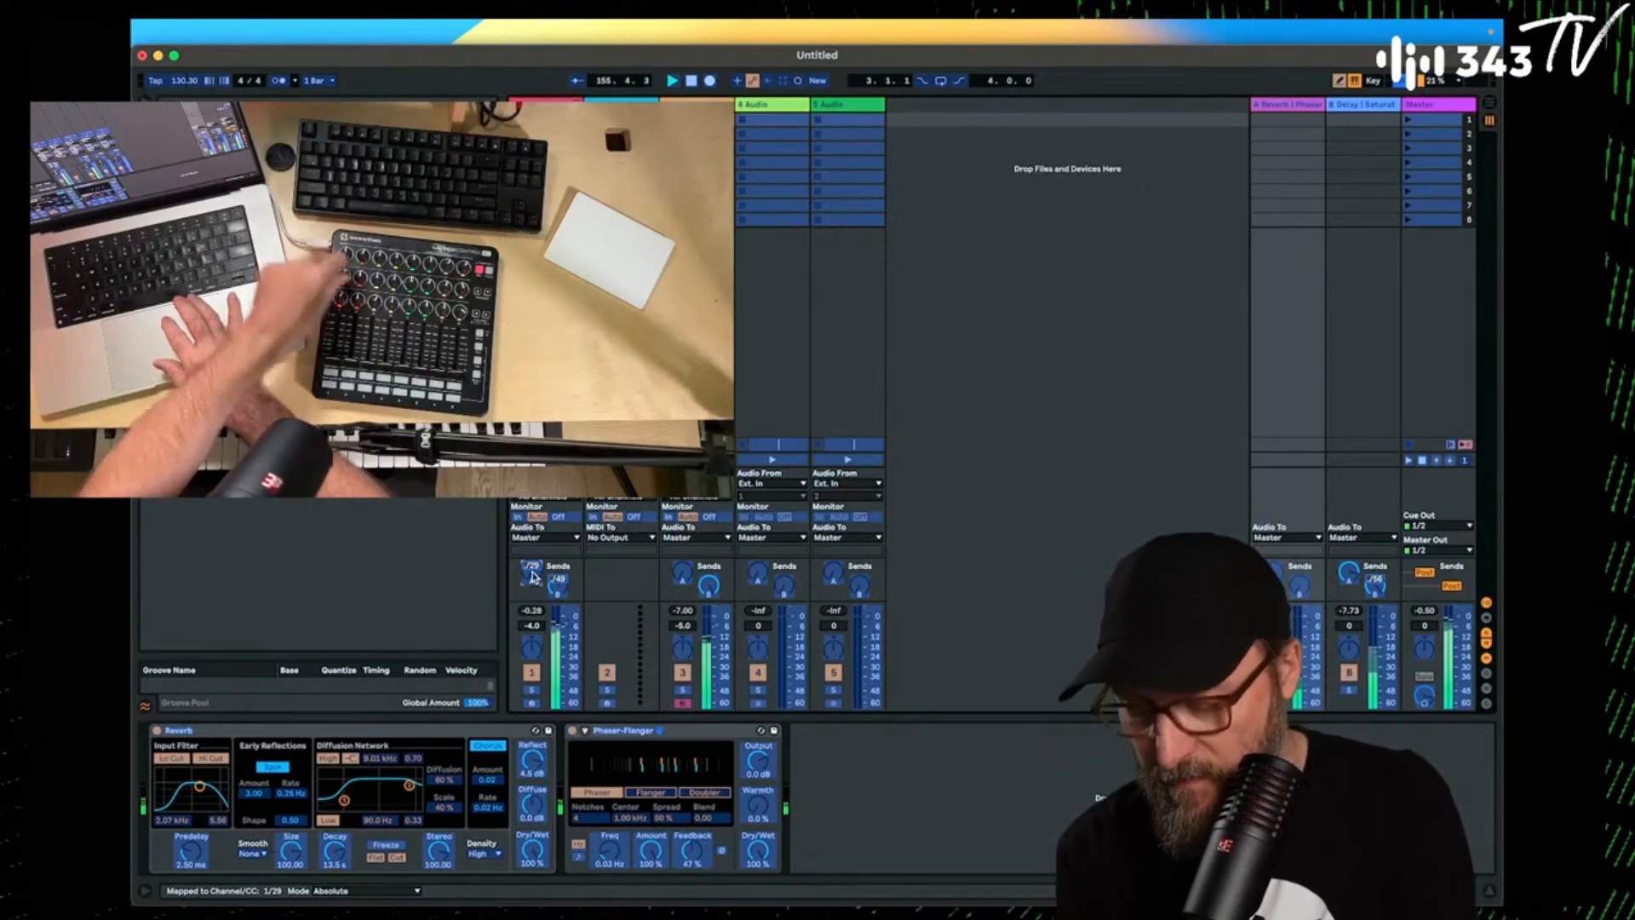
click(710, 586)
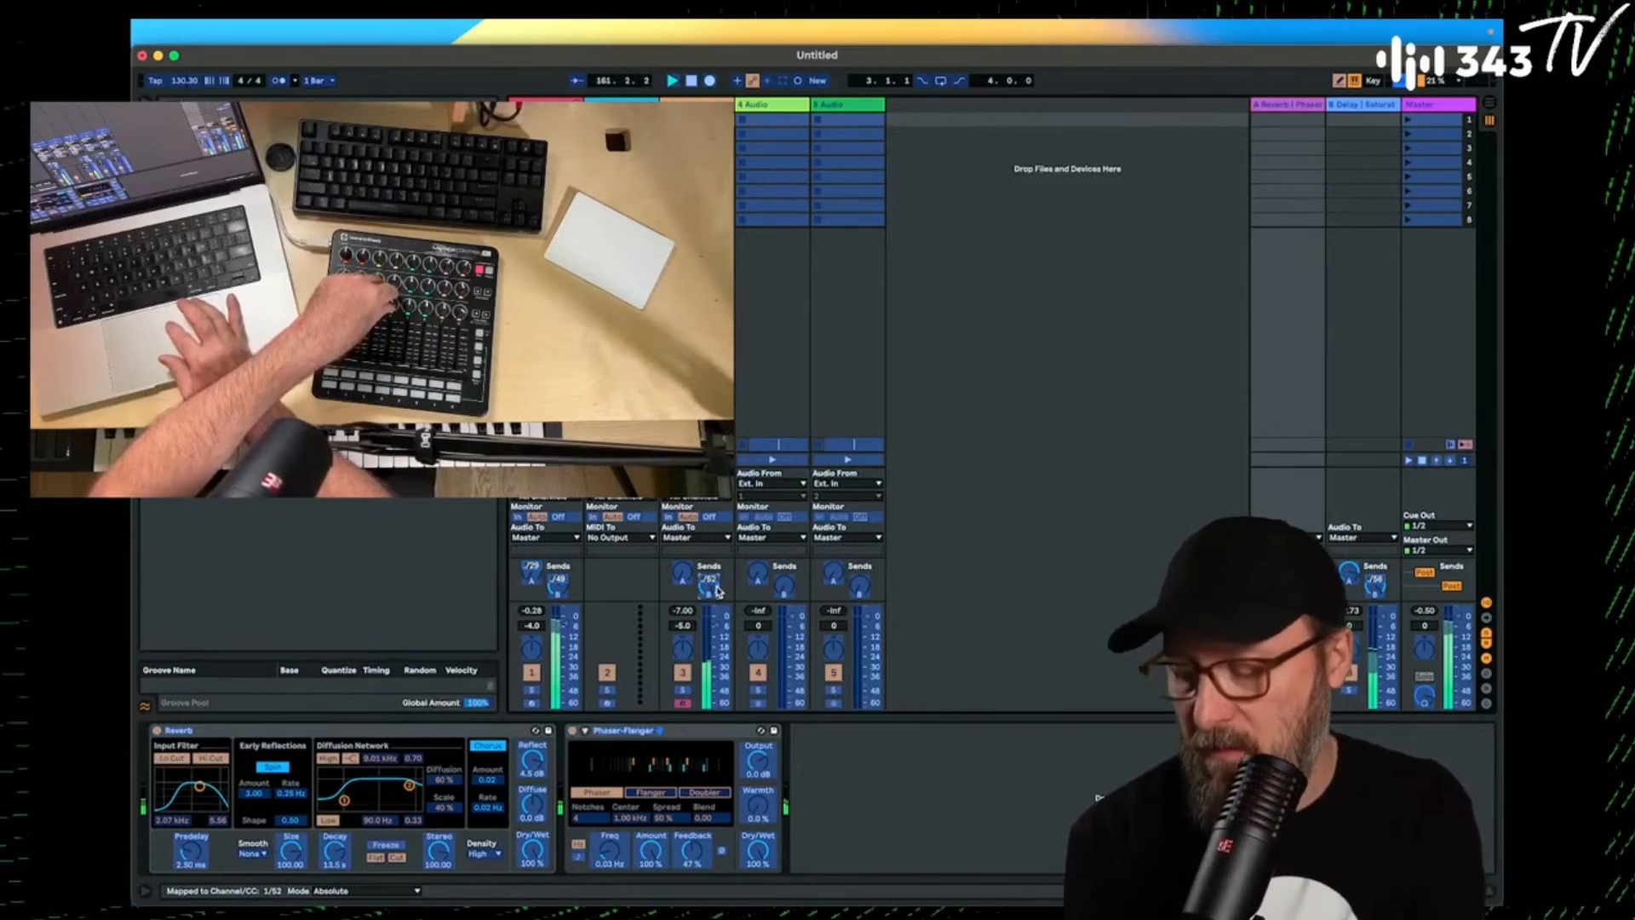
click(1400, 82)
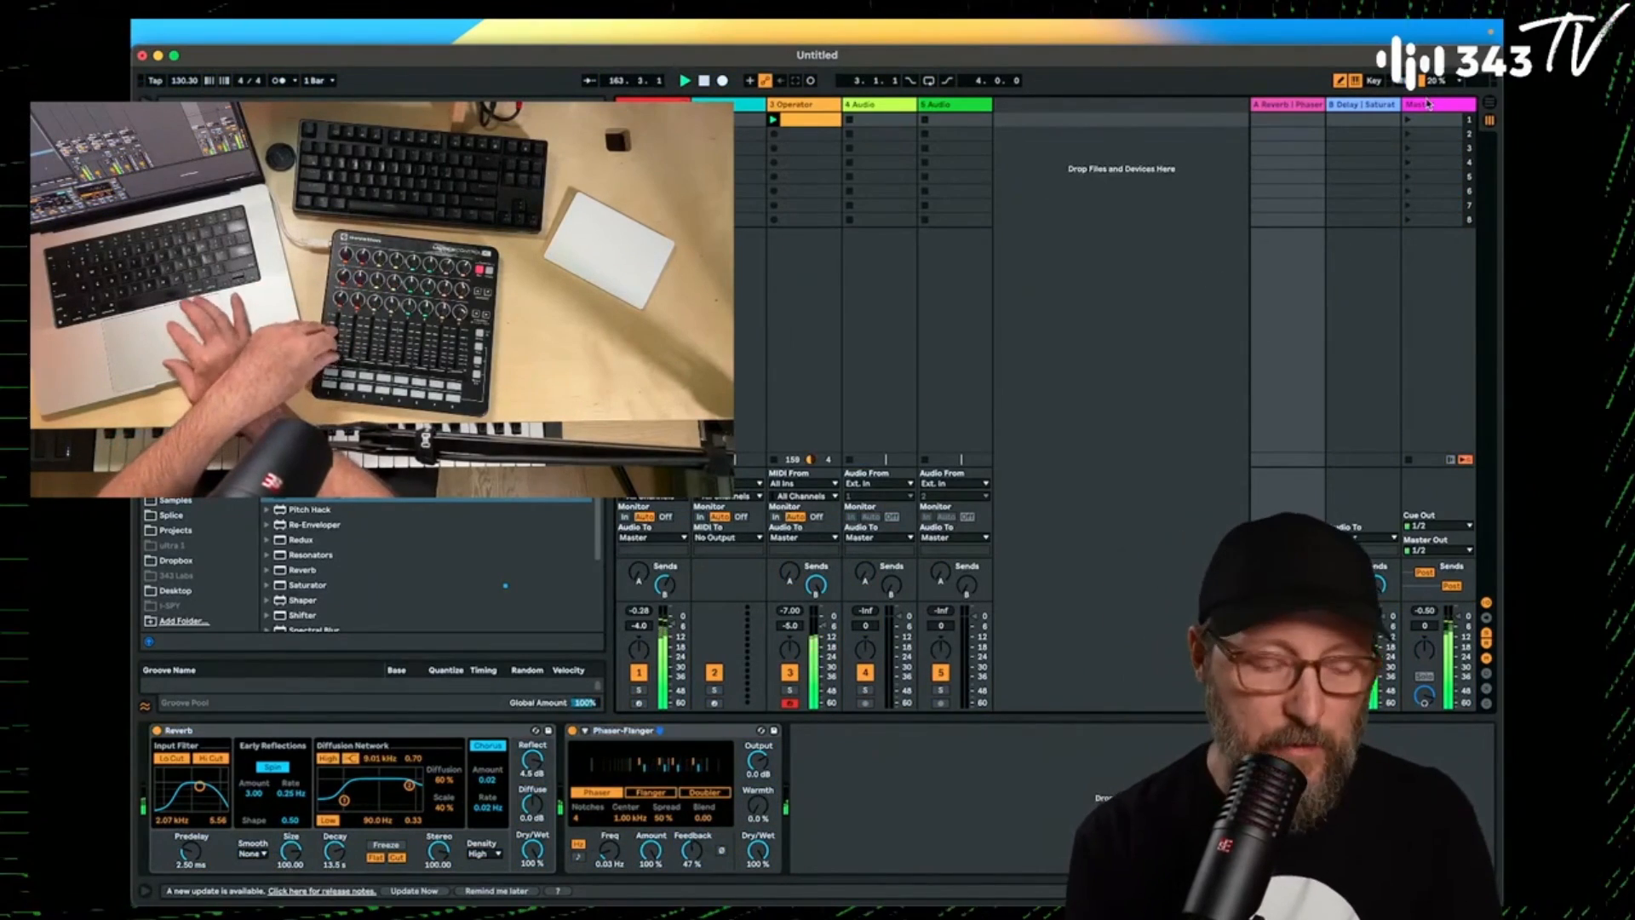
Unfold the 909 kit and MIDI-map the Bass Drum chain volume to CC 77 and the Closed Hi Hat chain volume to CC 78.
click(684, 103)
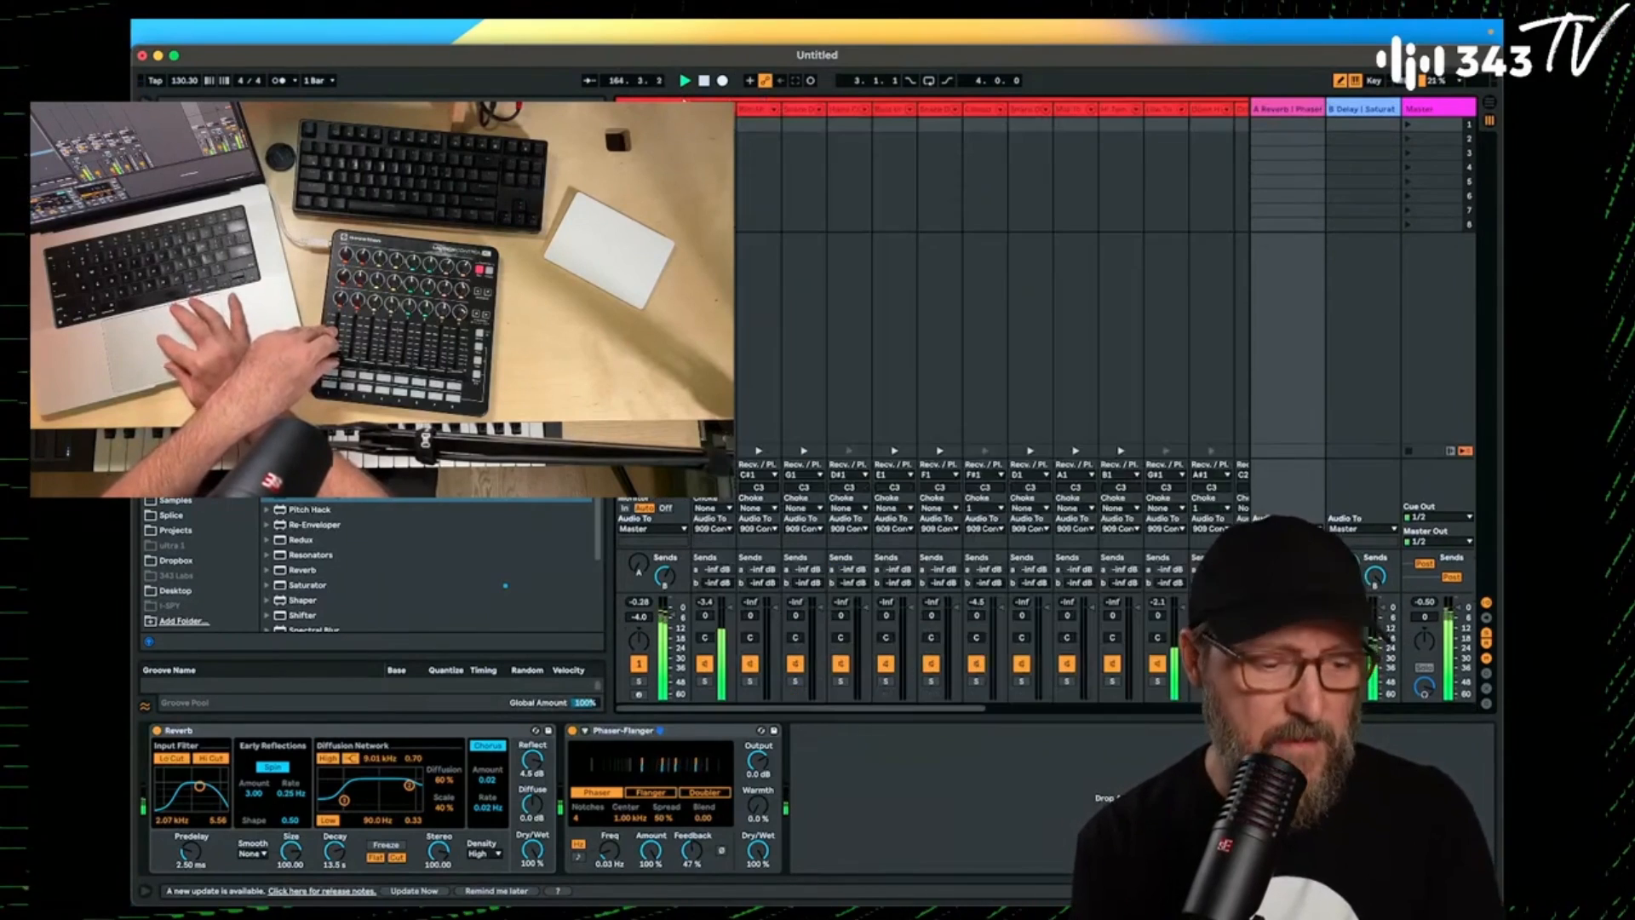
click(1400, 81)
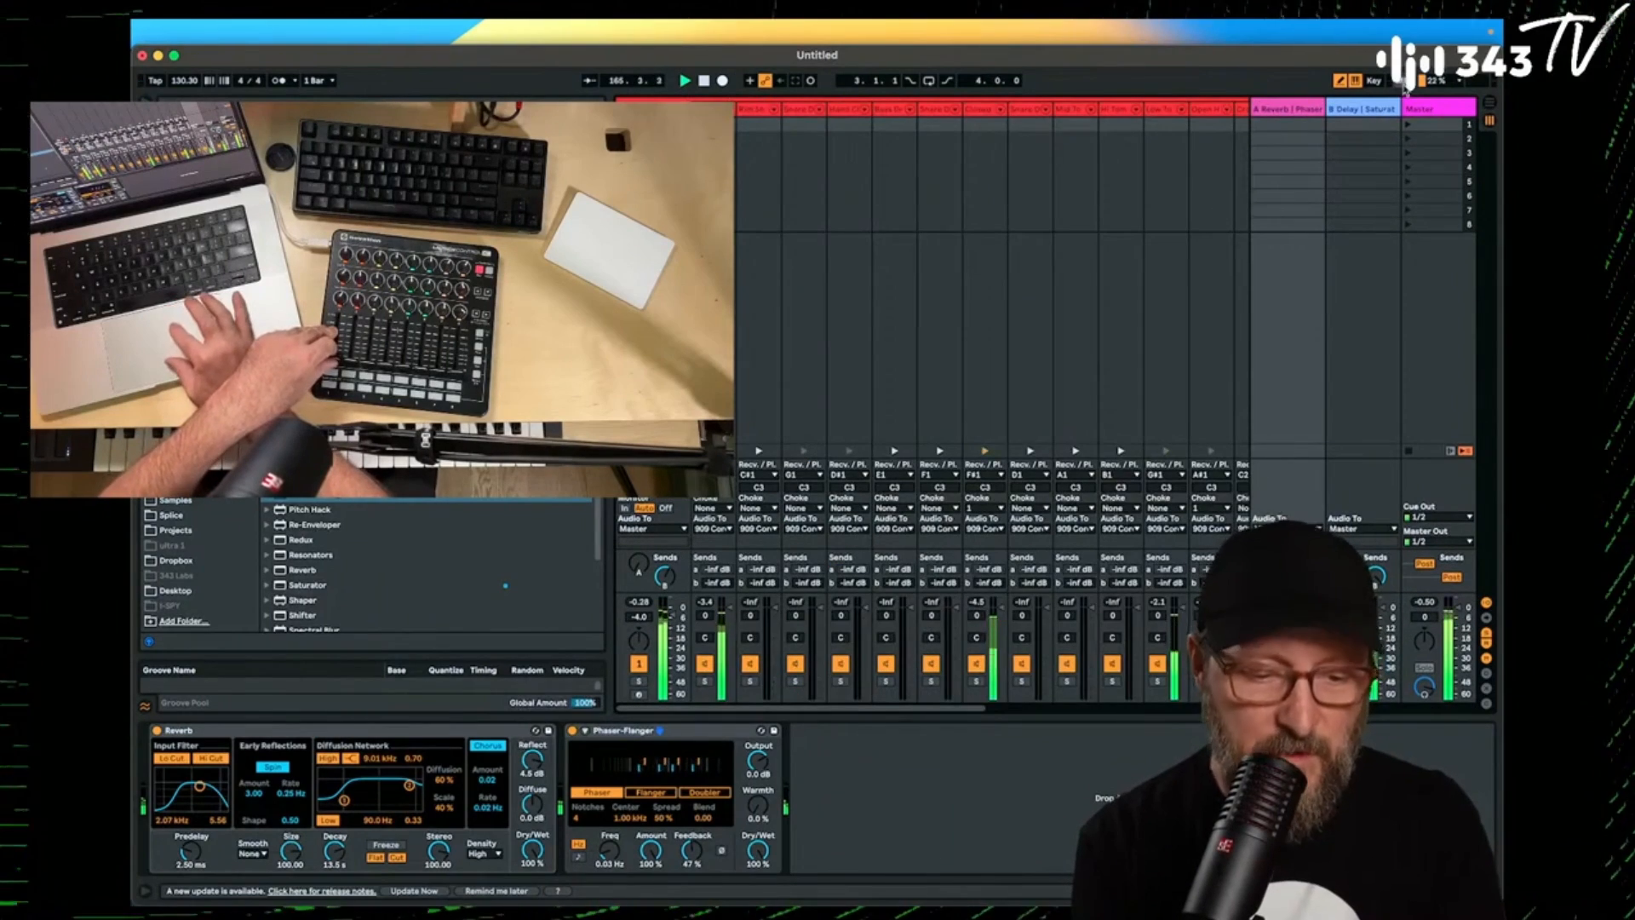
click(609, 628)
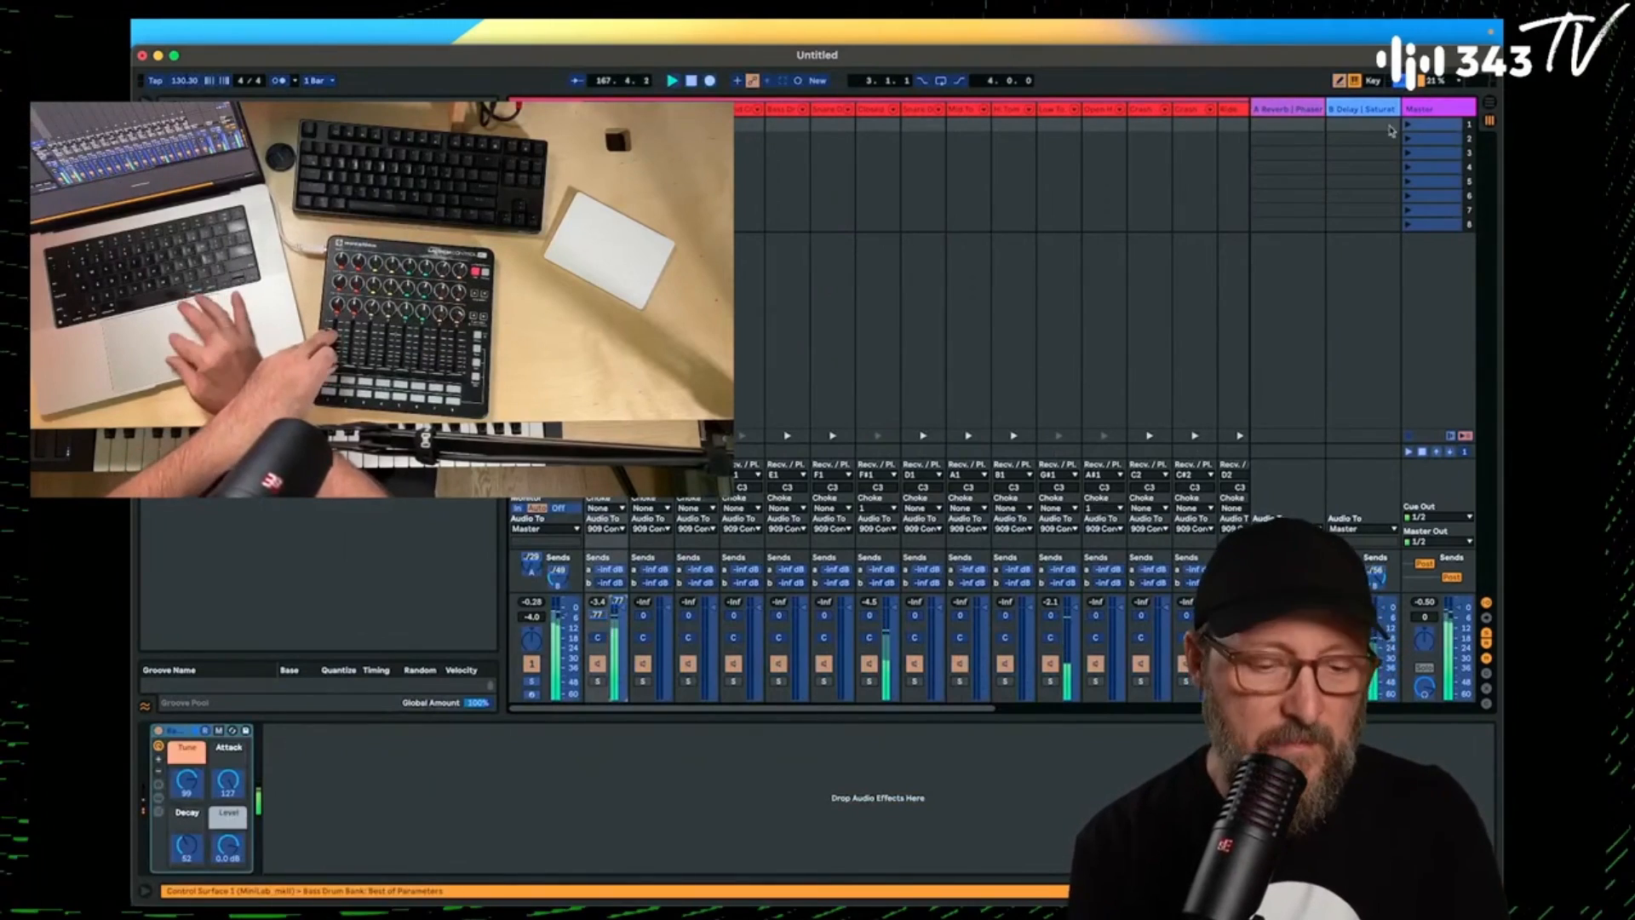
click(1401, 82)
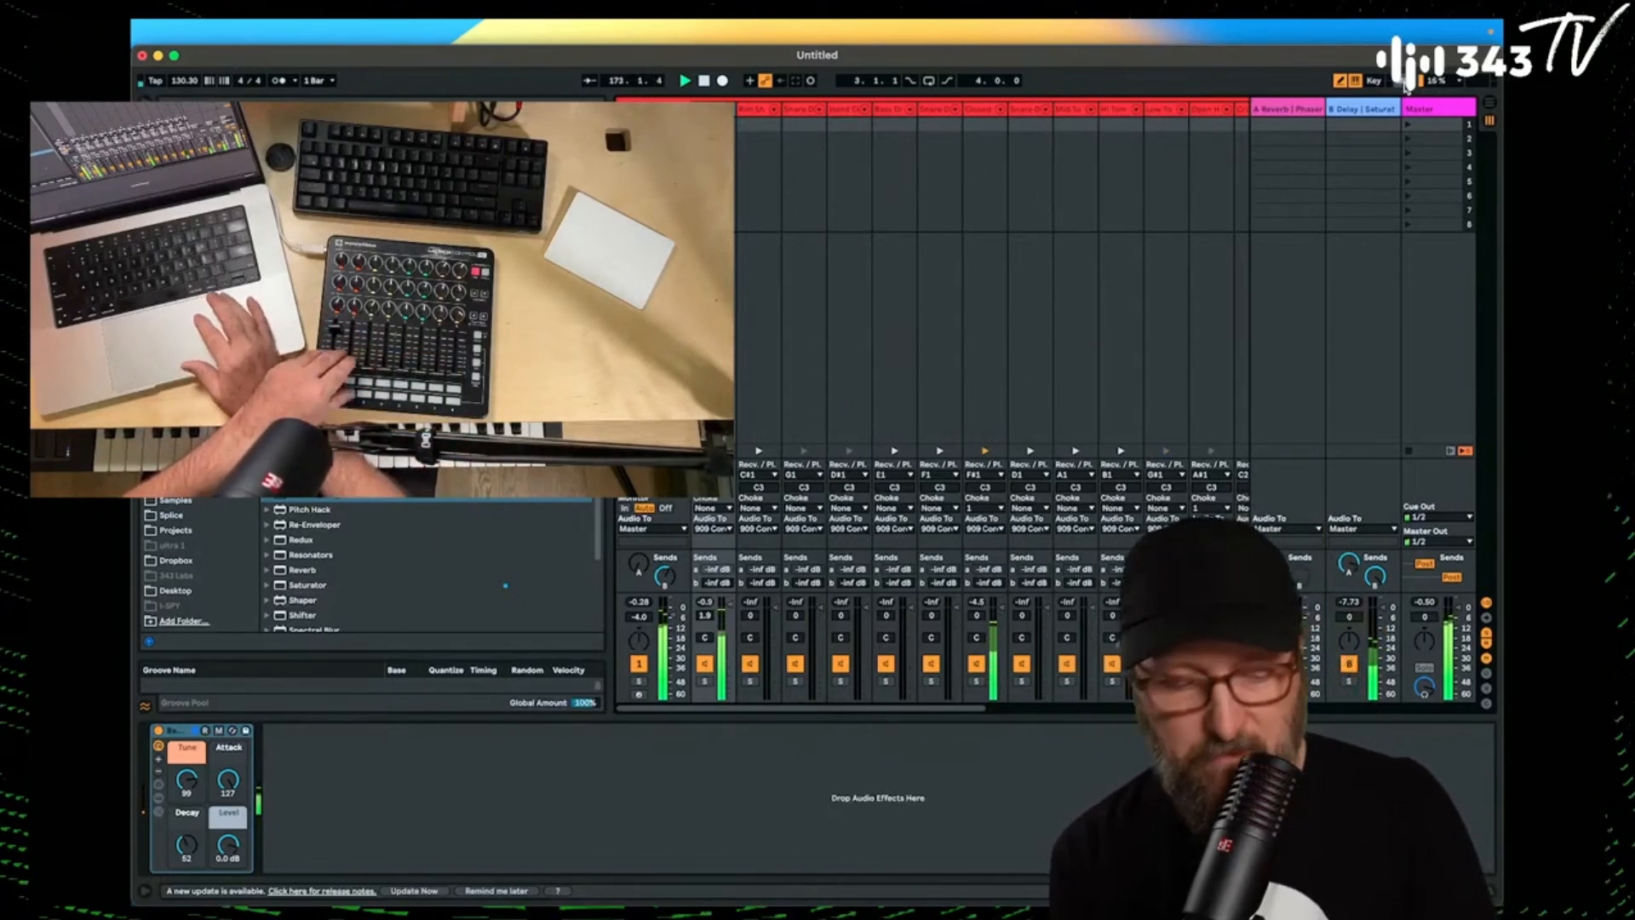
mouse_move(1501, 30)
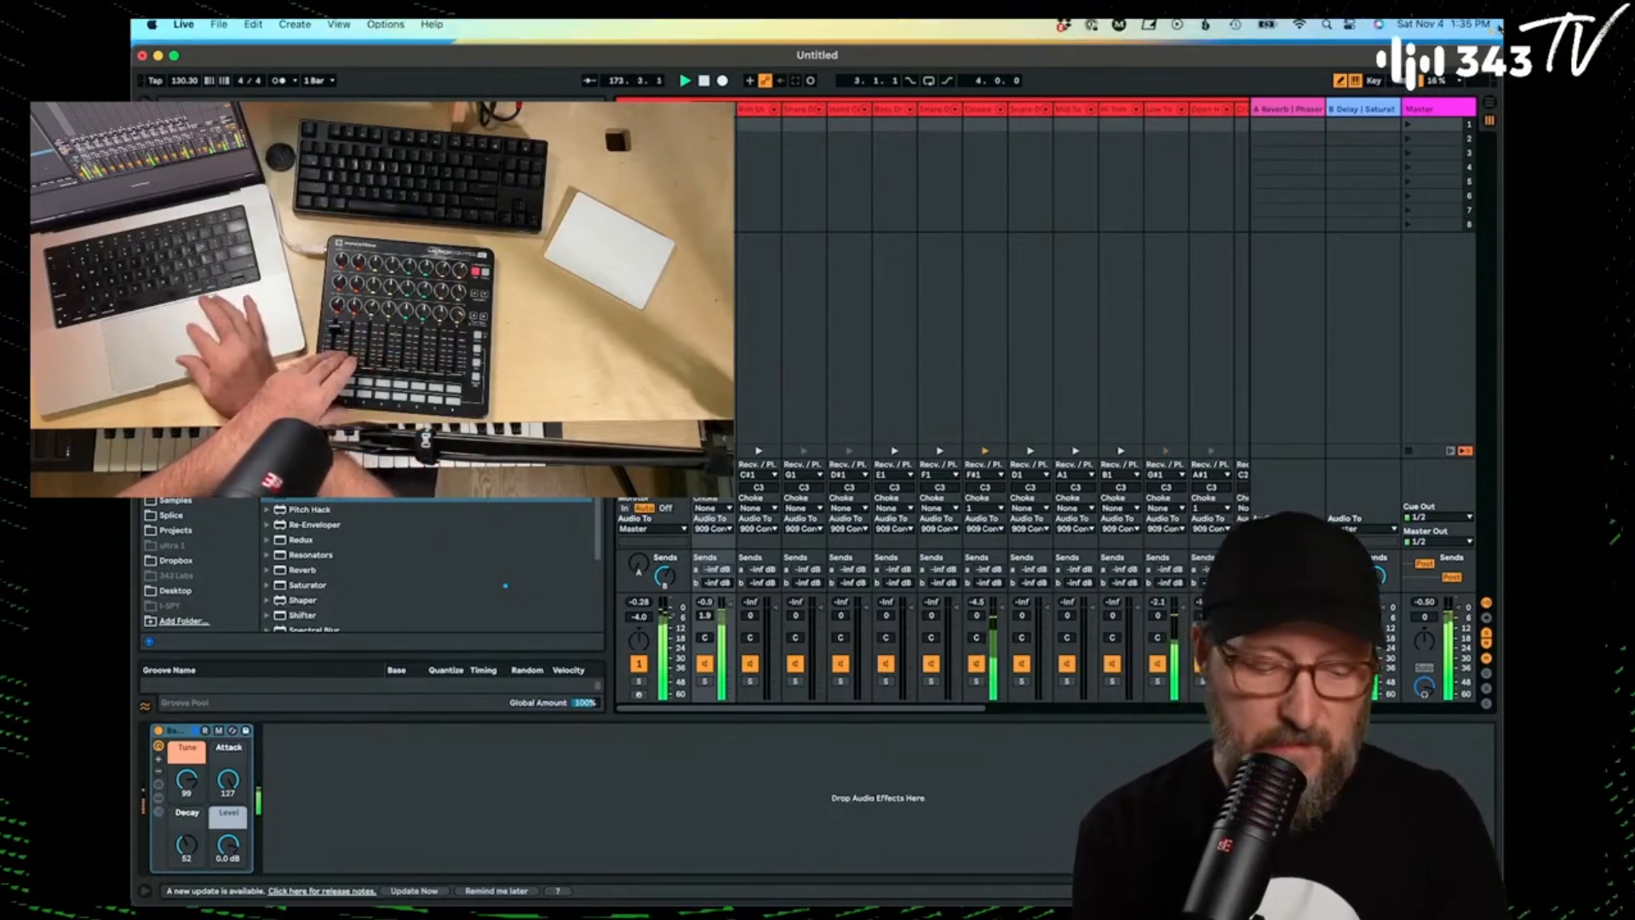
click(1403, 81)
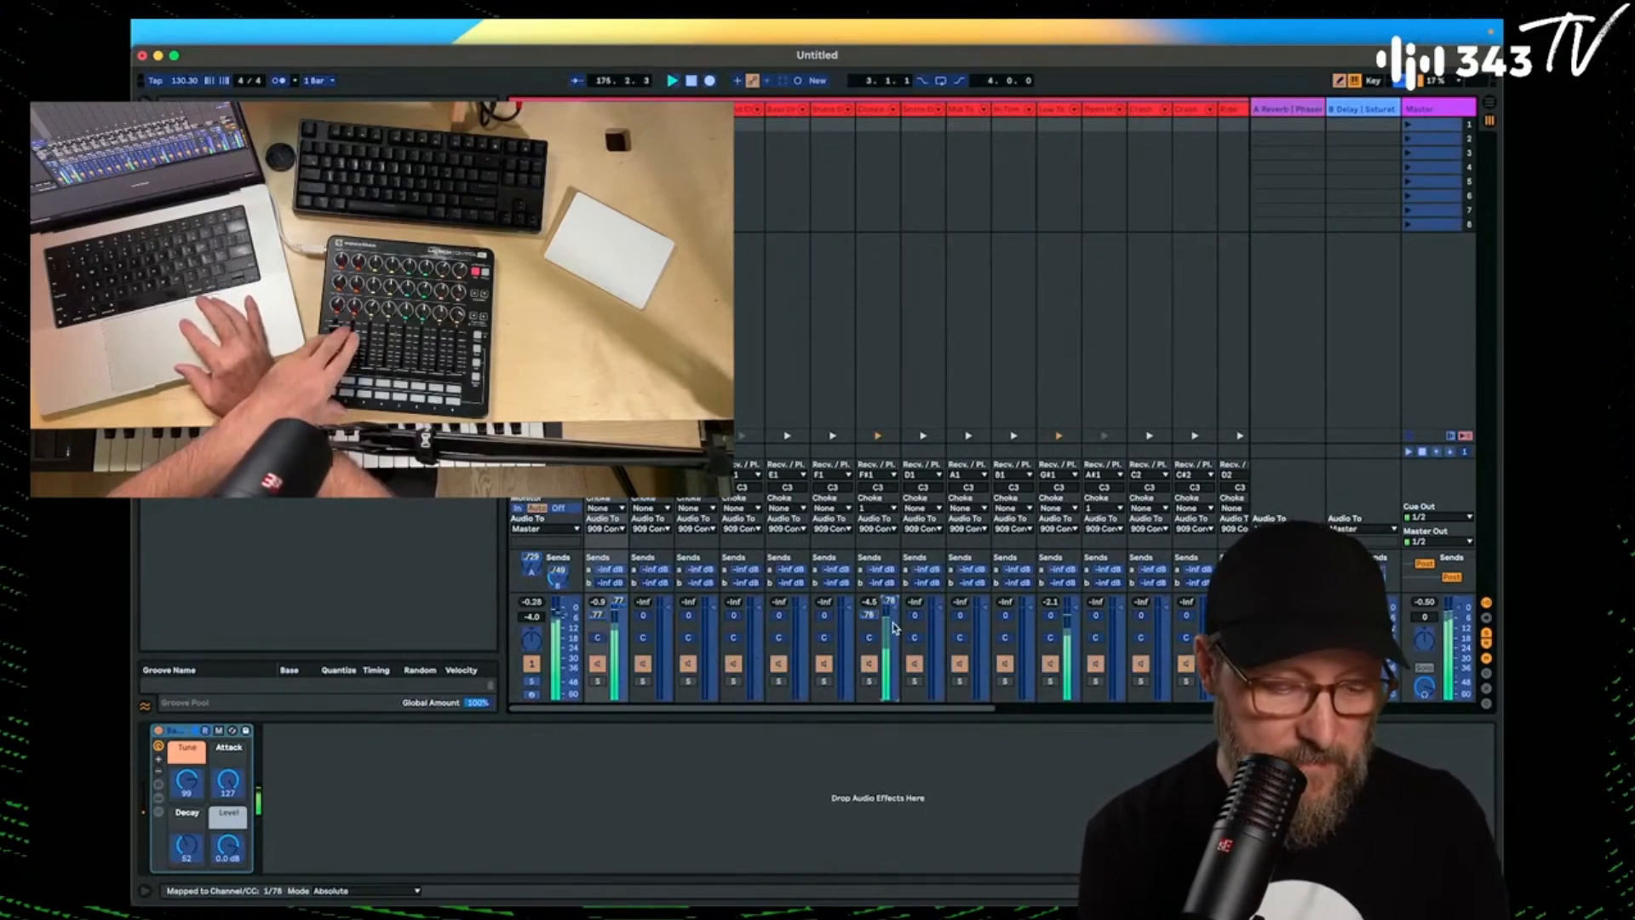
click(1403, 81)
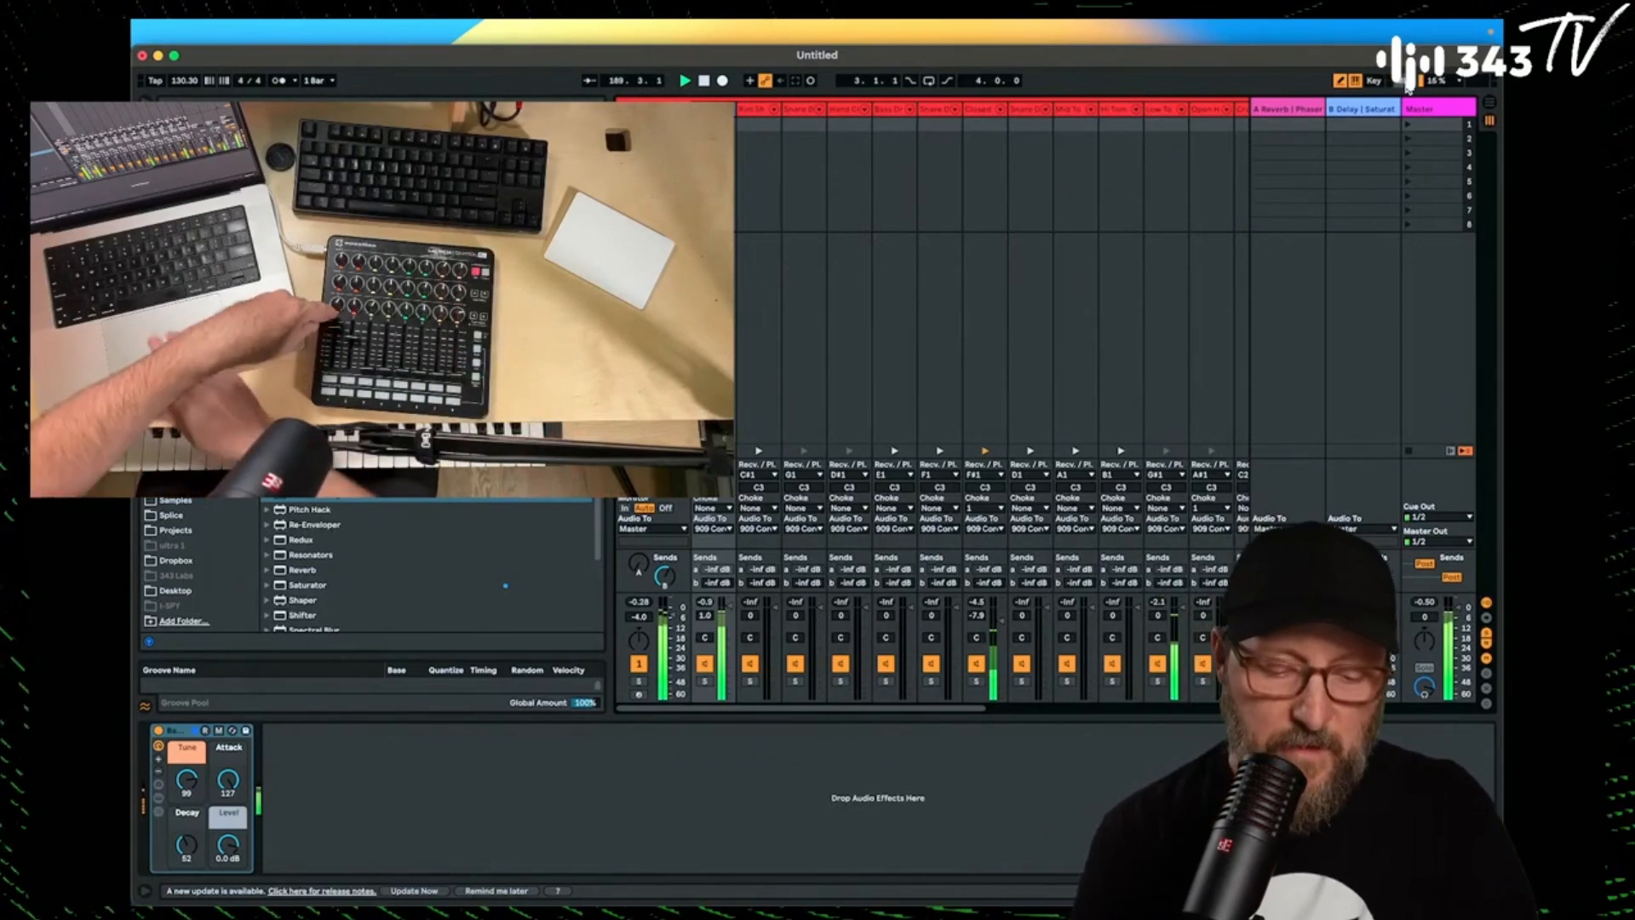
Fold the 909 kit, set Operator's Oscillator B level to -16 dB and raise the Operator track volume to -2.4 dB.
click(1361, 110)
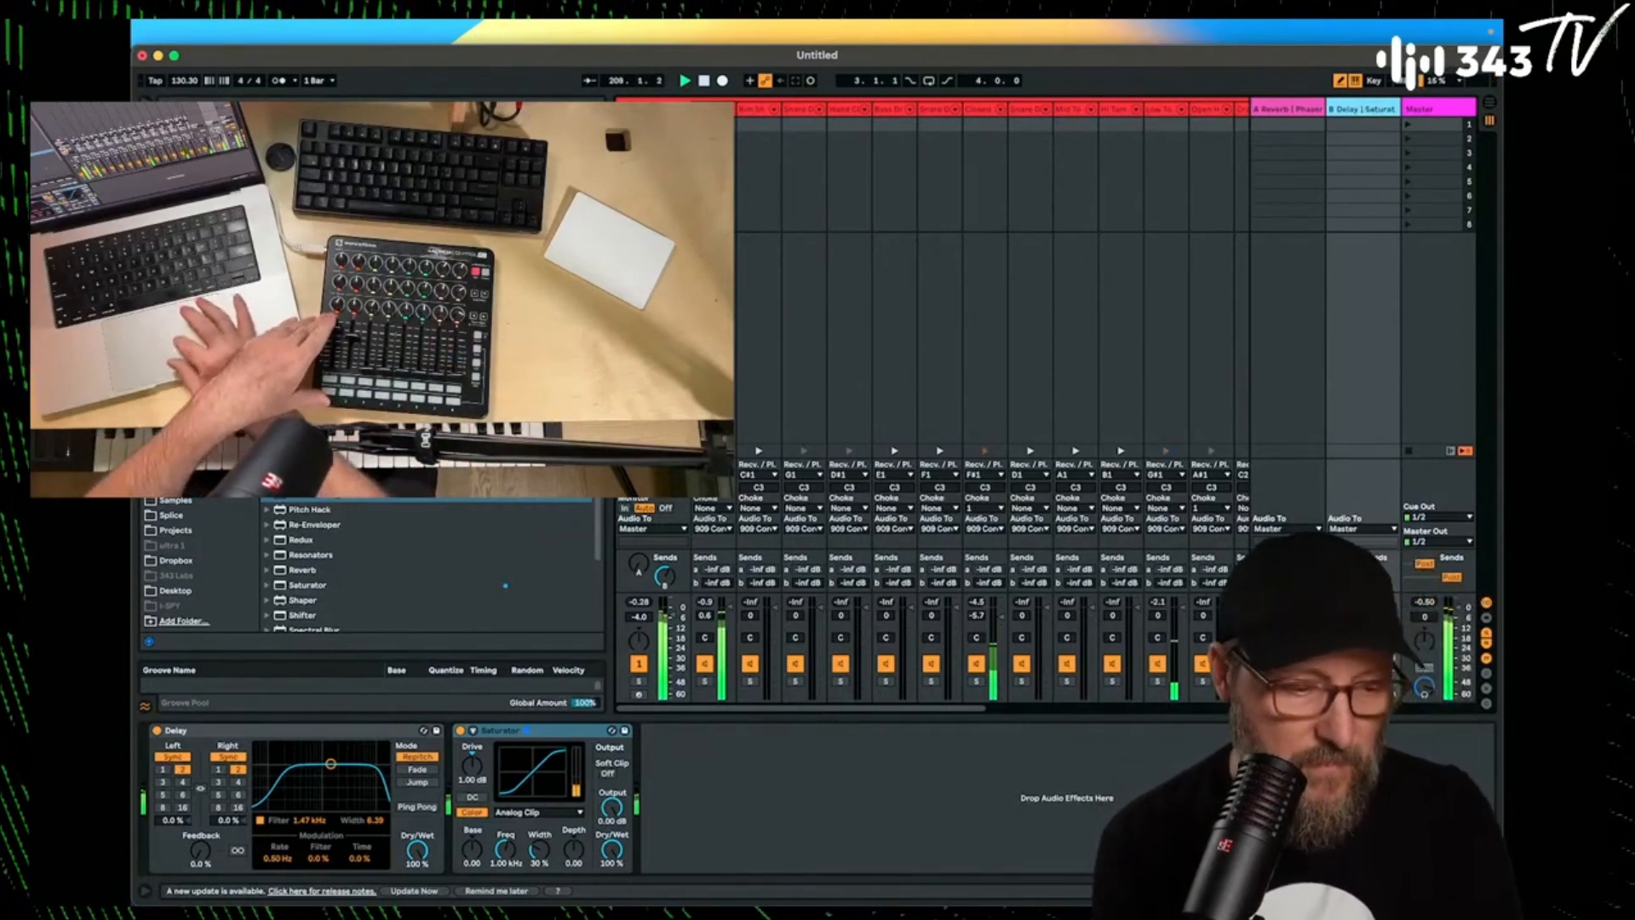
click(682, 109)
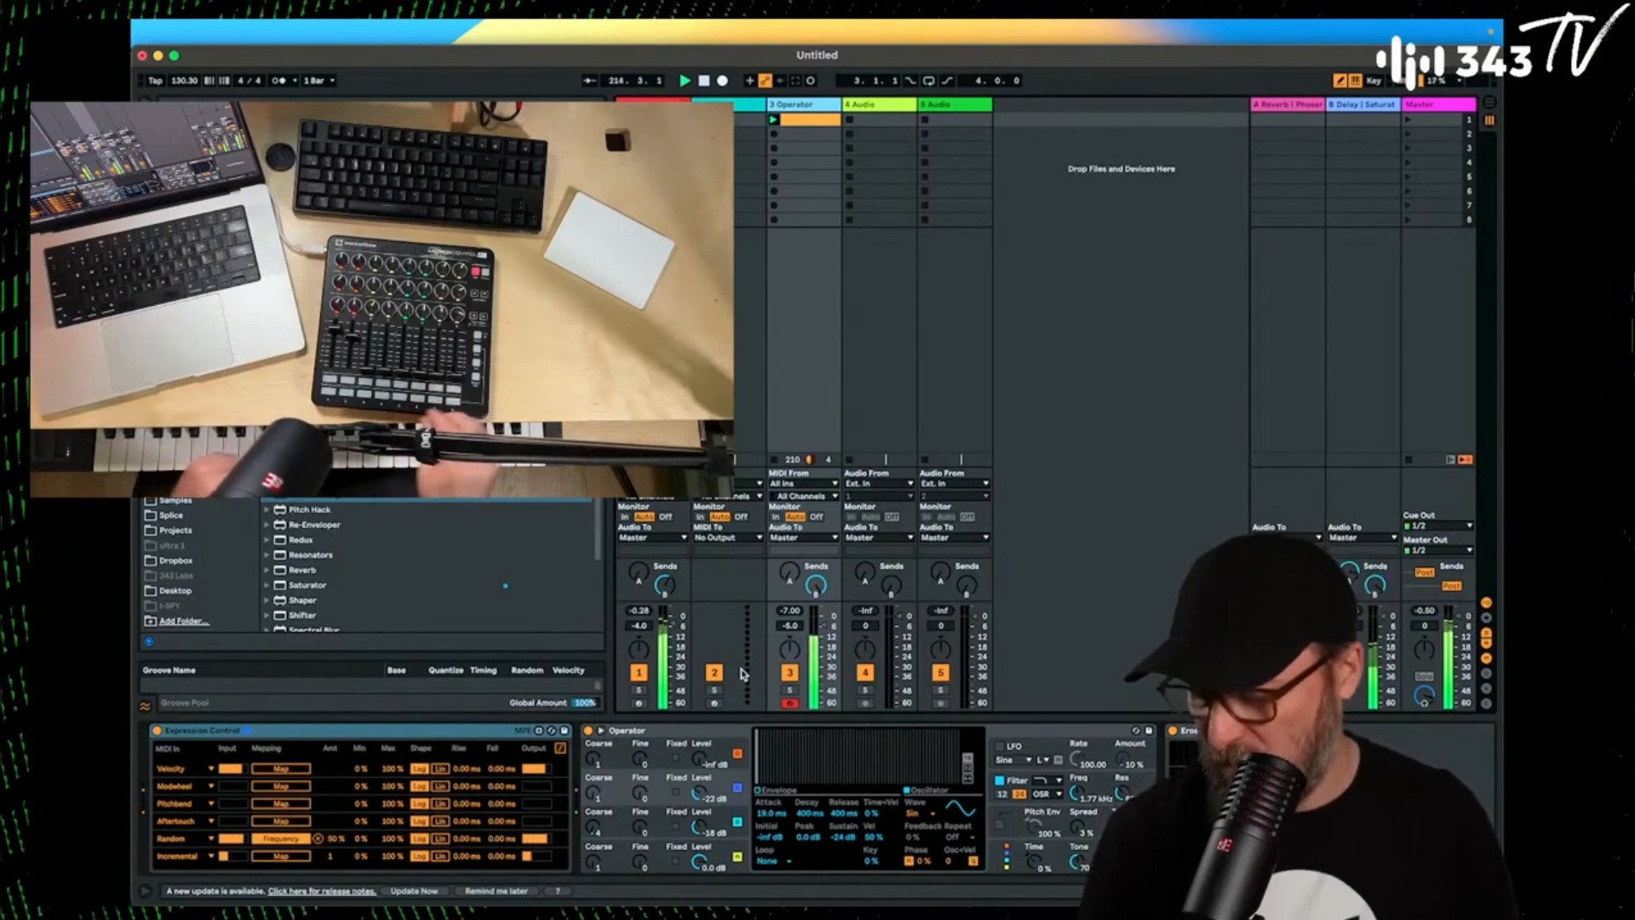
click(596, 828)
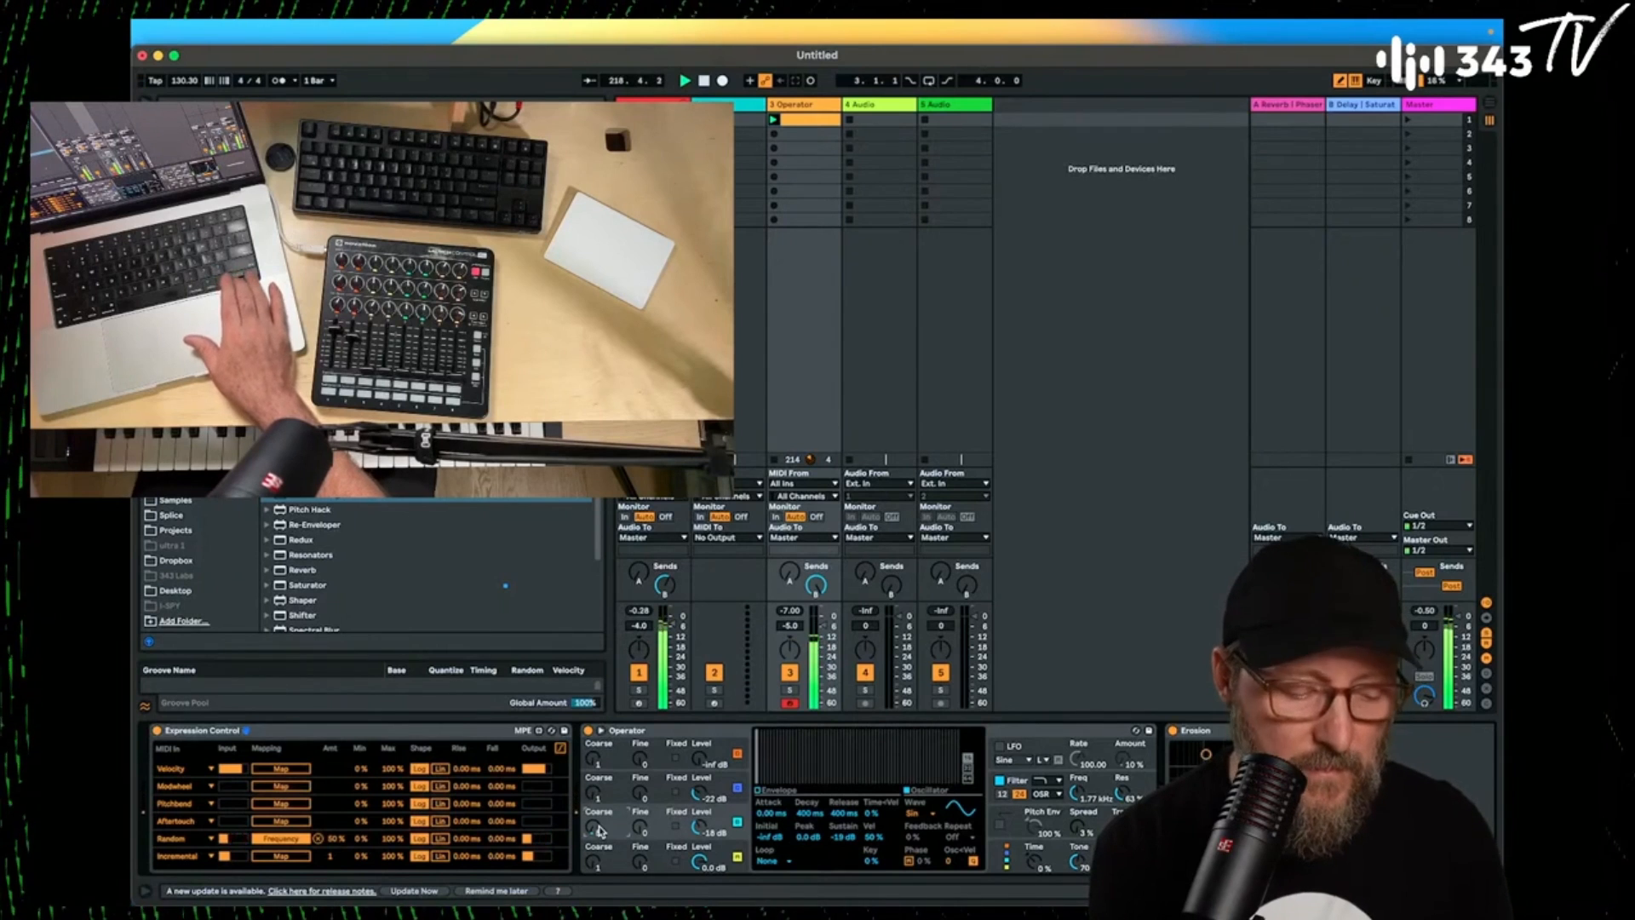
drag(699, 827, 699, 814)
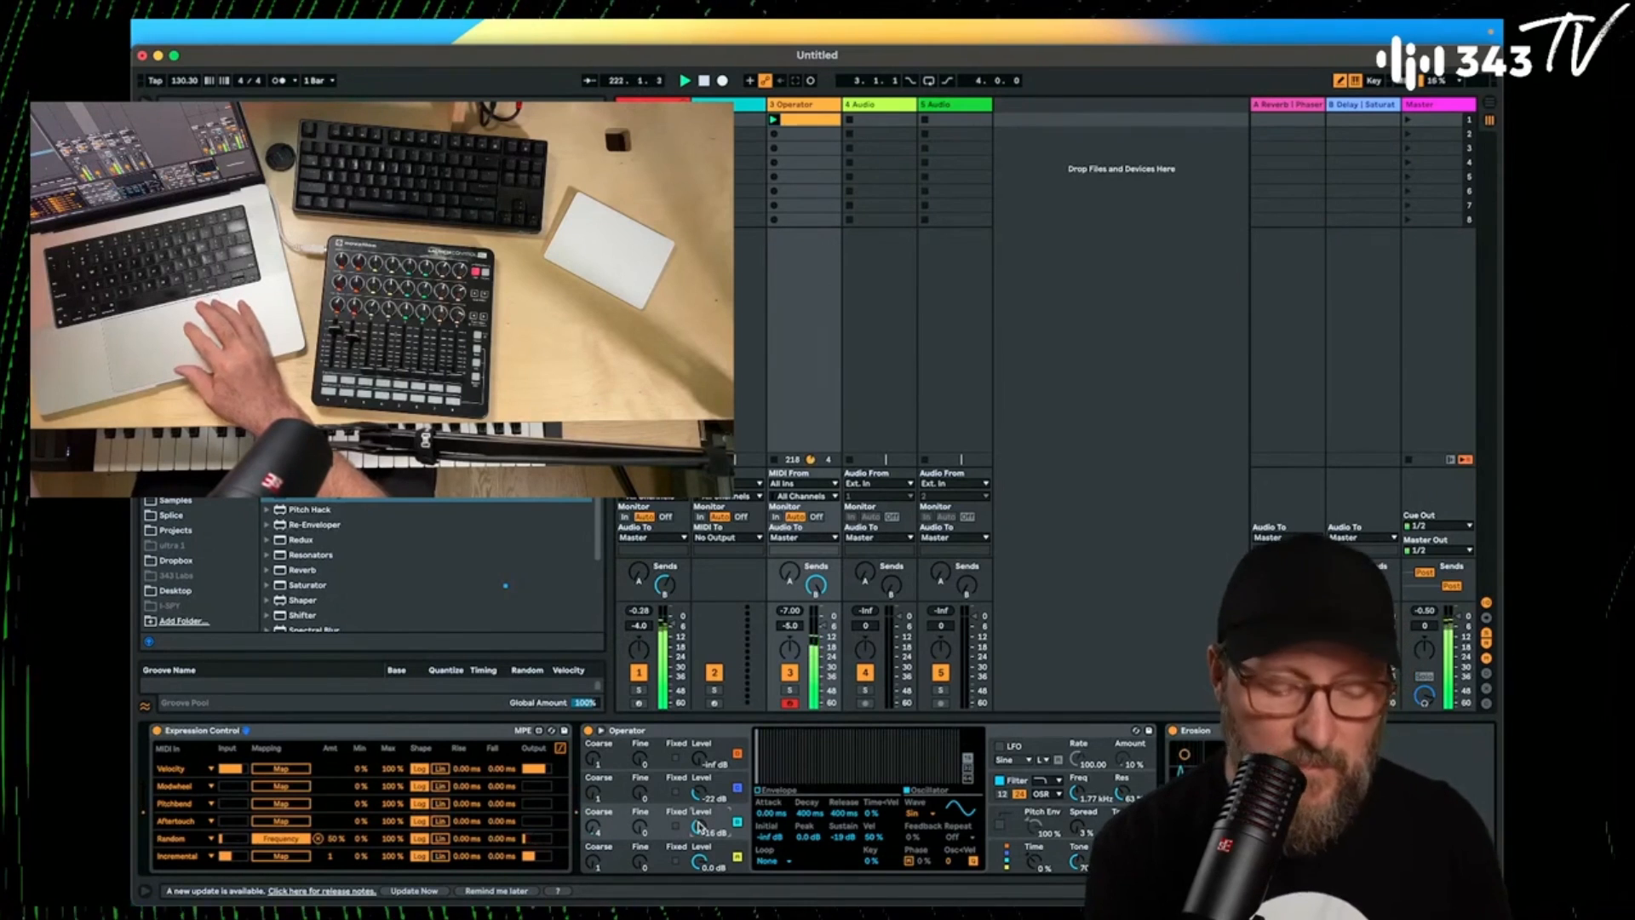
drag(822, 625, 823, 621)
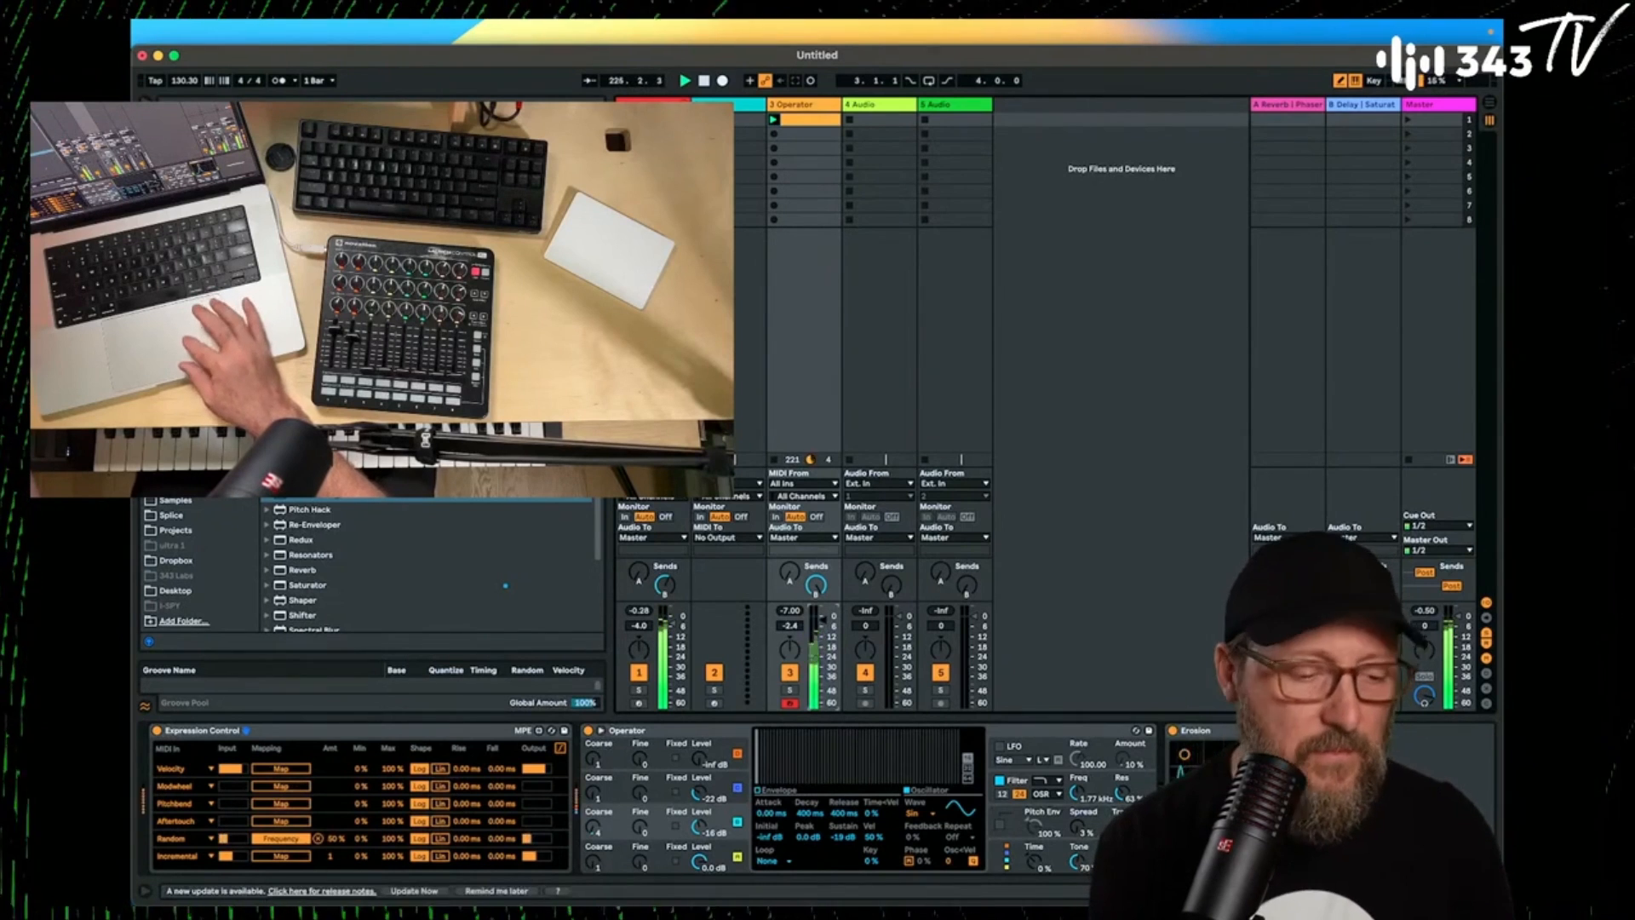
Load the Analog instrument onto the empty MIDI track 2.
click(721, 105)
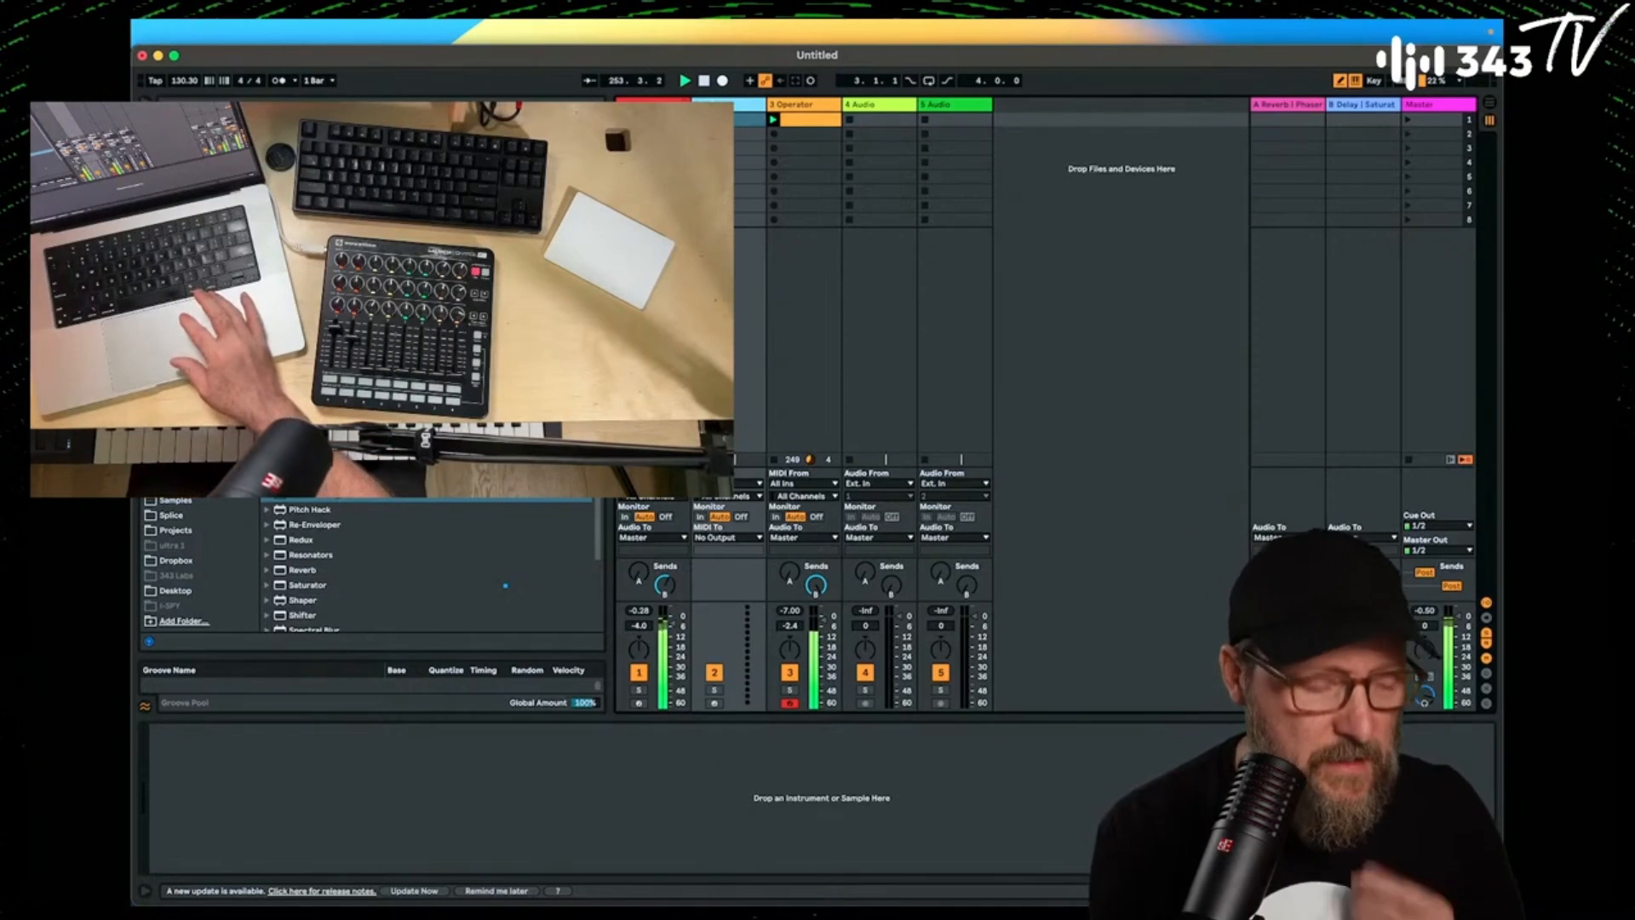
scroll(505, 585, up, 5)
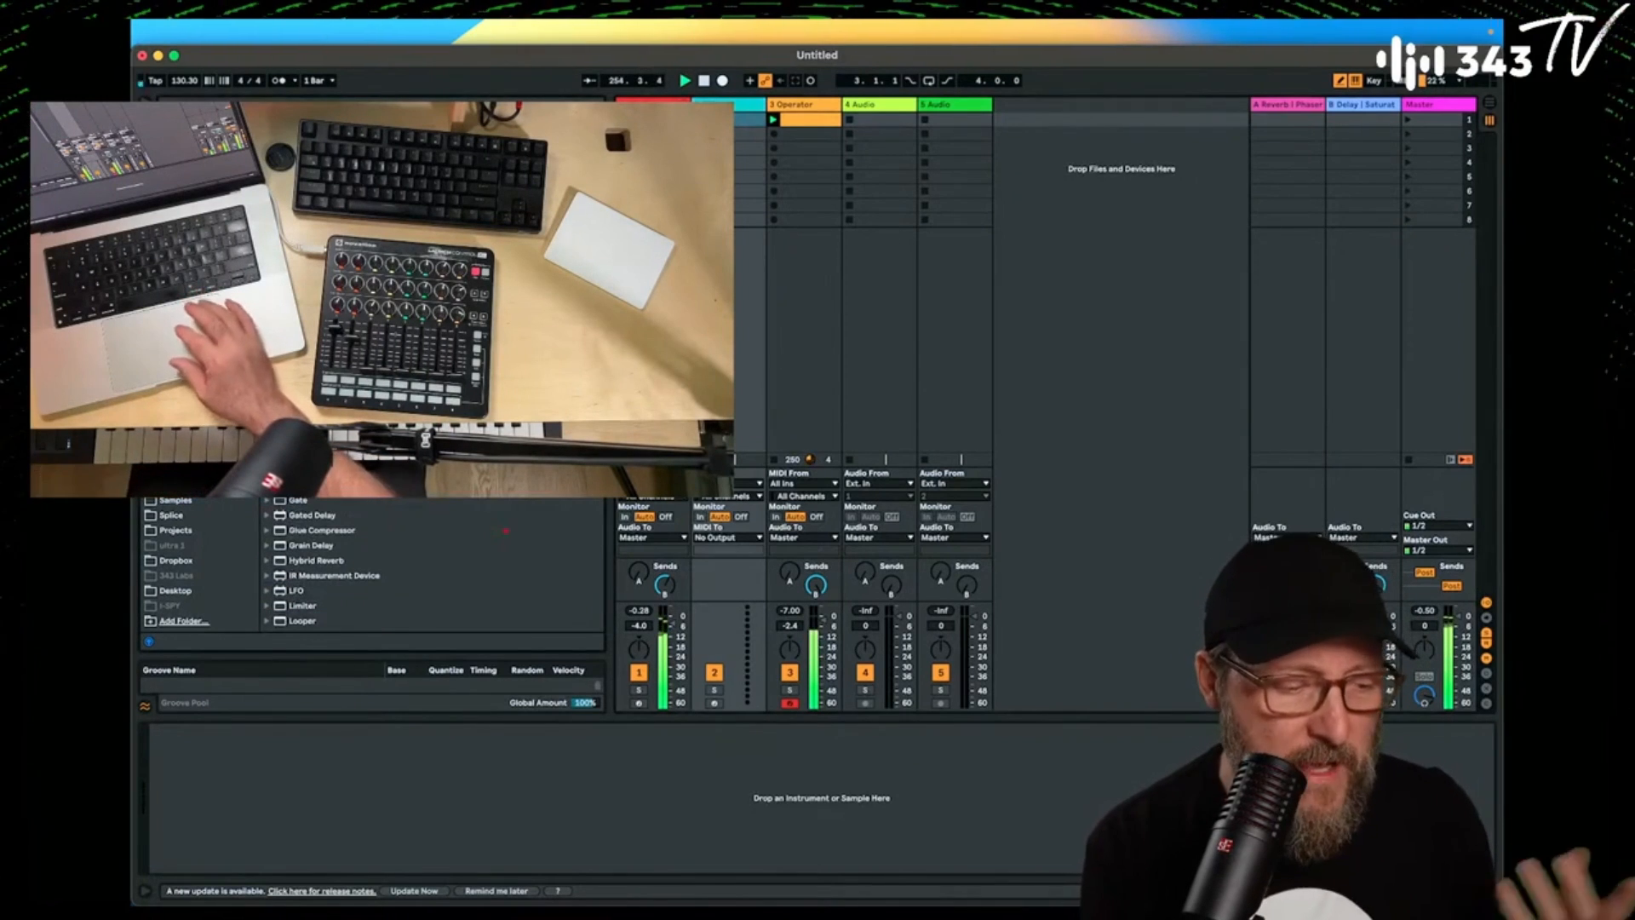
click(174, 290)
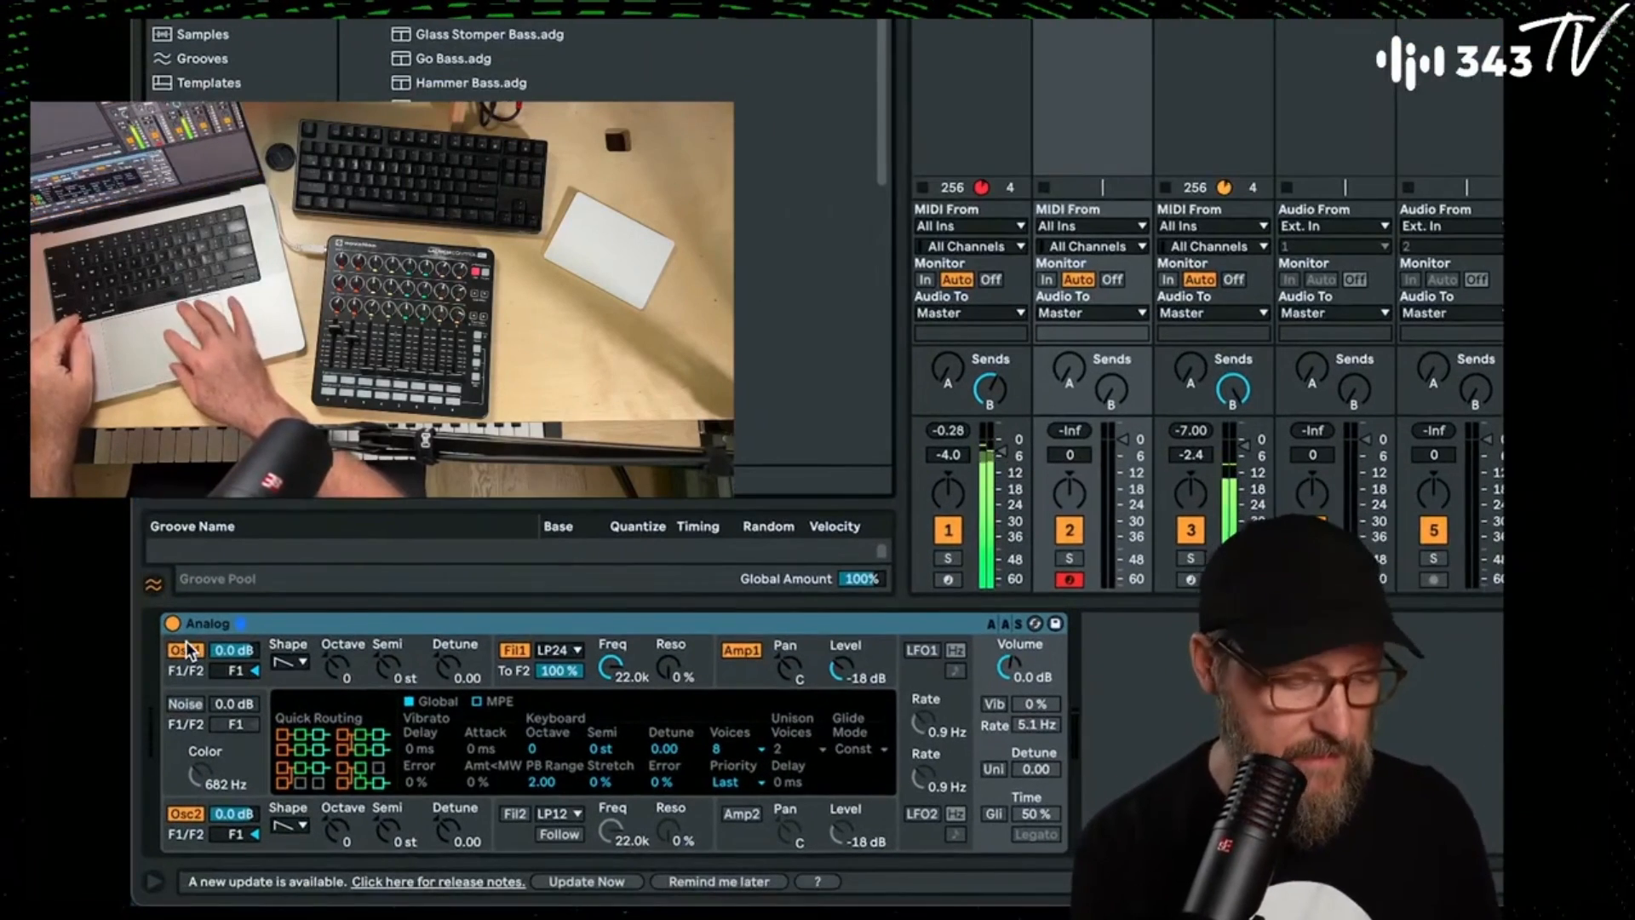
Switch off Osc1 and Osc2 in Analog and switch on its Noise generator.
click(176, 673)
click(181, 814)
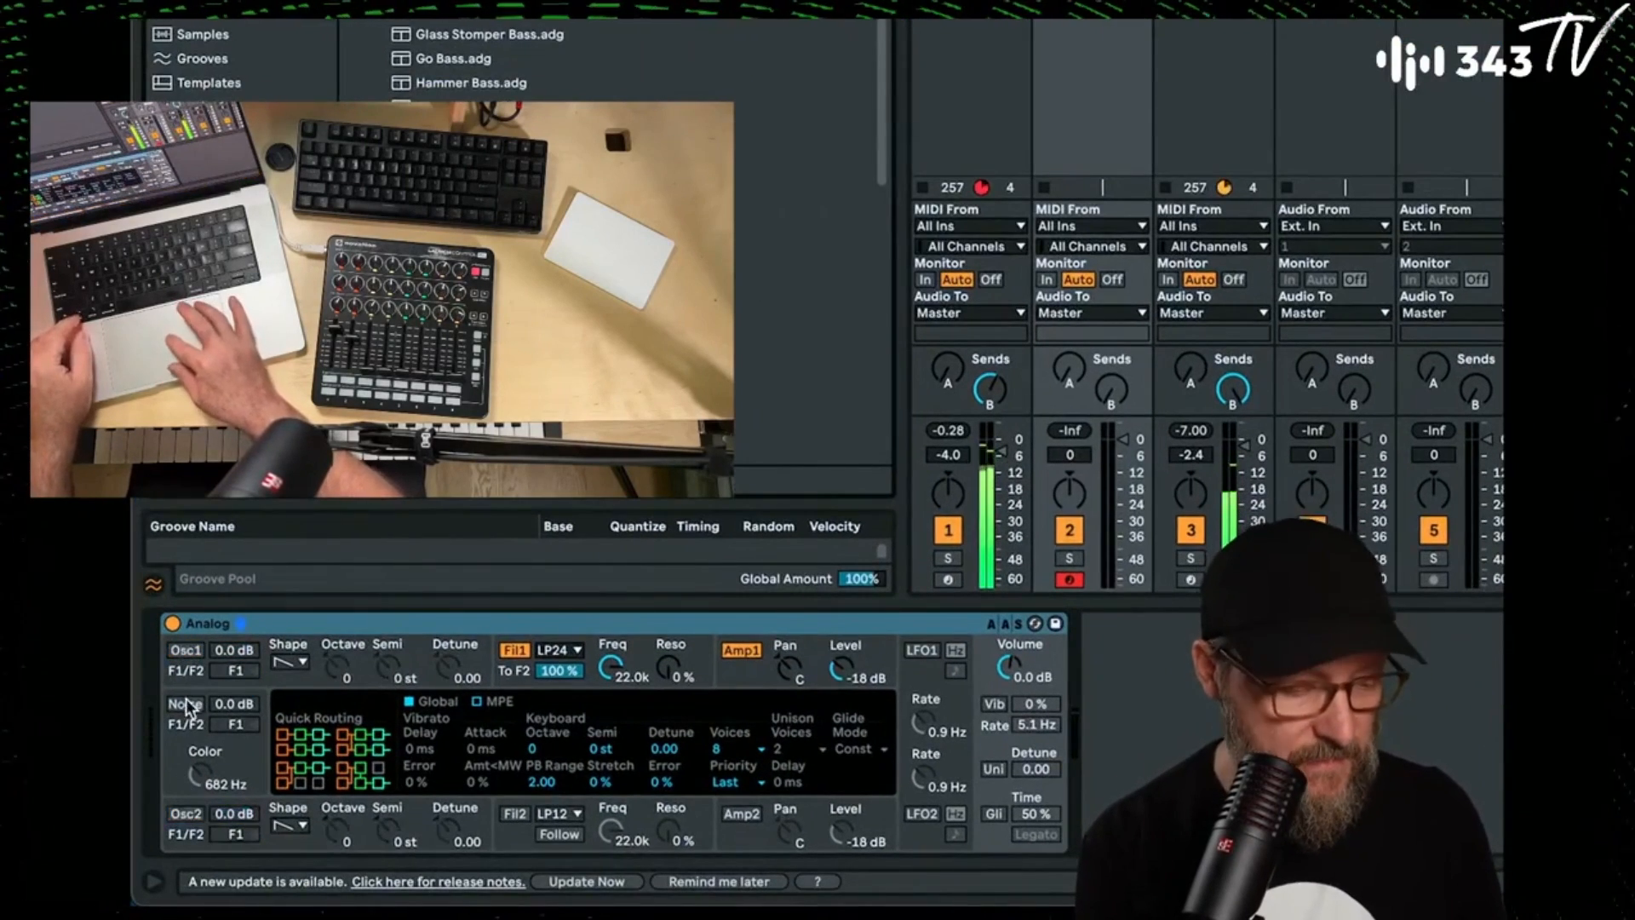
click(185, 704)
Set Analog's Volume to 1.2 dB, the Noise level to 6.9 dB and the Noise Color to 2.2 kHz.
drag(1008, 669, 1008, 662)
drag(227, 704, 227, 684)
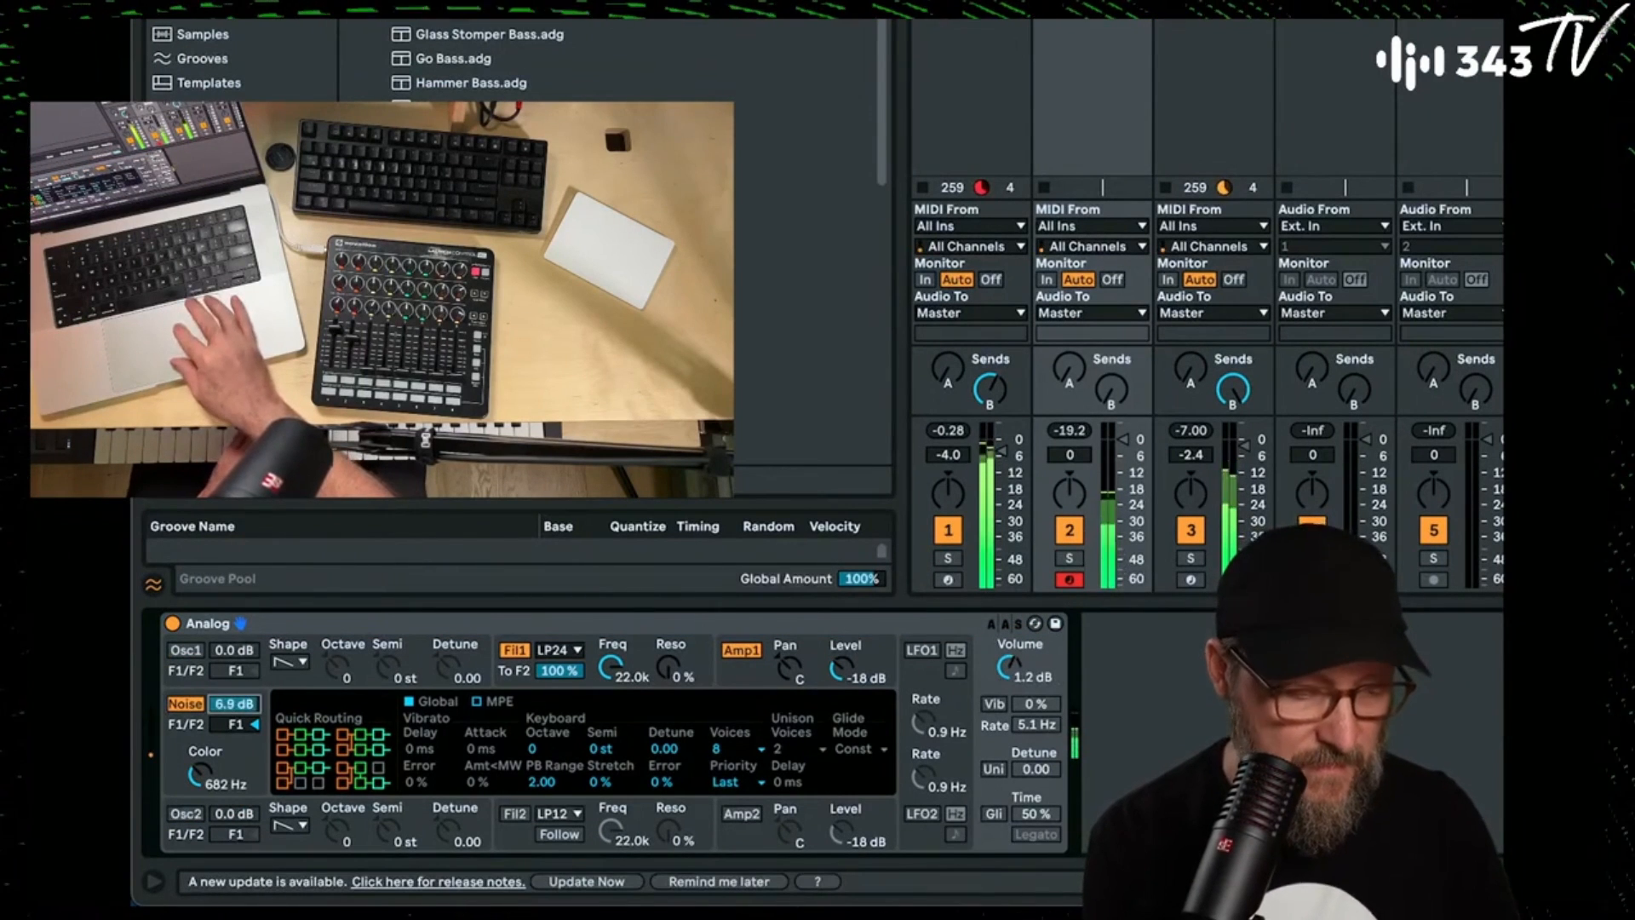
mouse_move(198, 773)
mouse_down()
mouse_move(198, 743)
mouse_move(196, 791)
mouse_up()
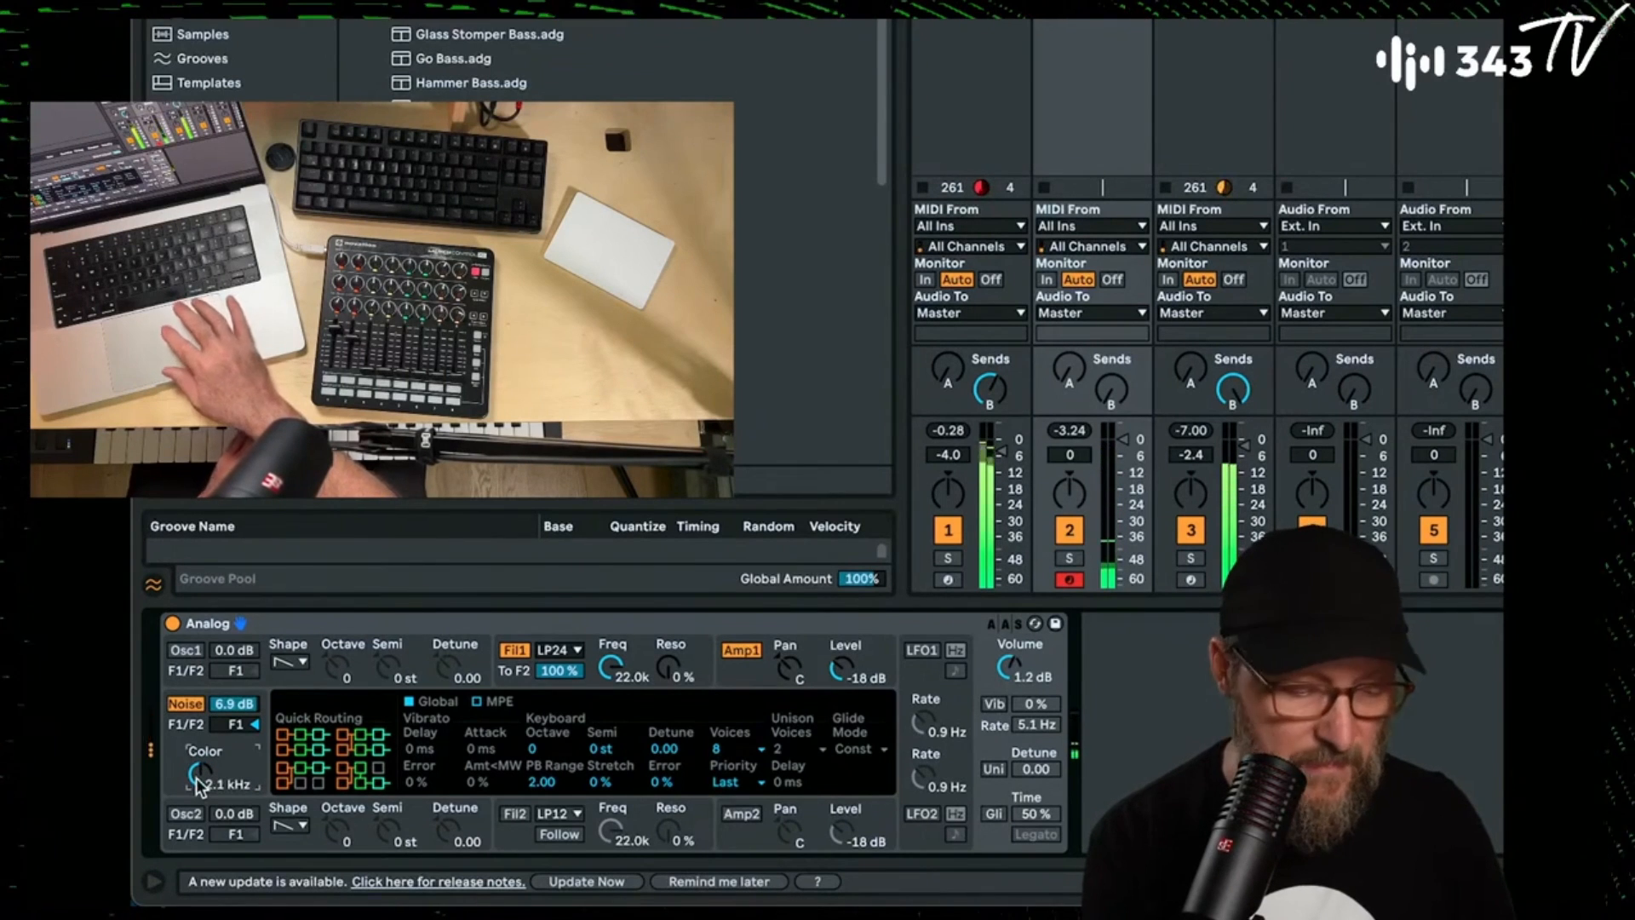
drag(196, 778, 196, 773)
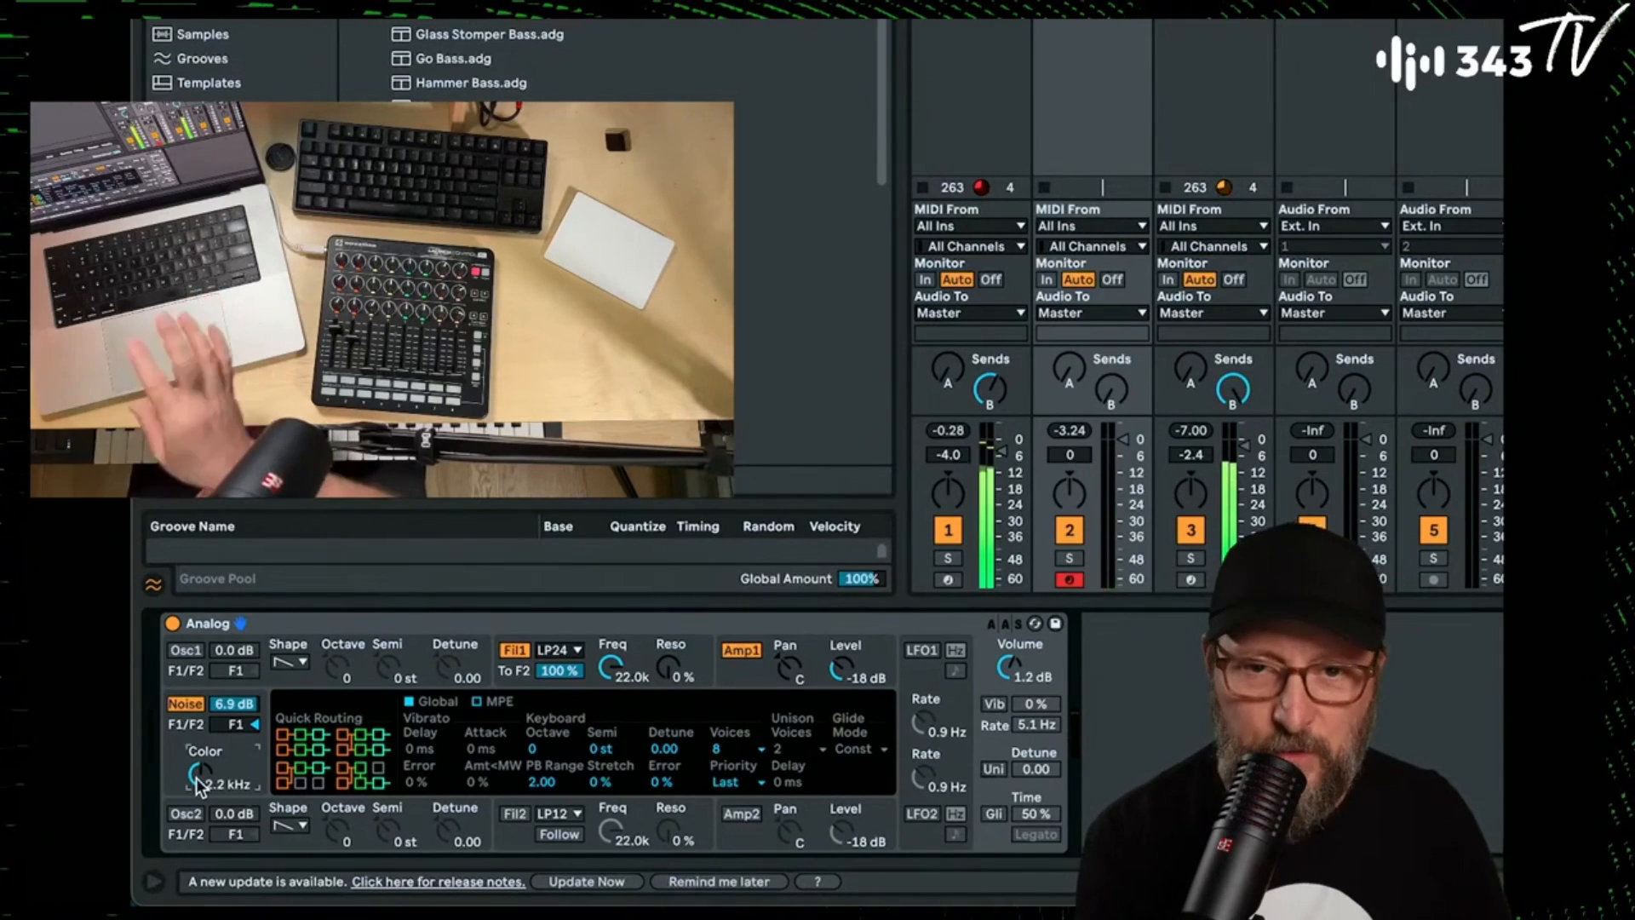
Set the Amp1 envelope release to 7.13 s and Analog's Unison detune to 64.84.
click(760, 671)
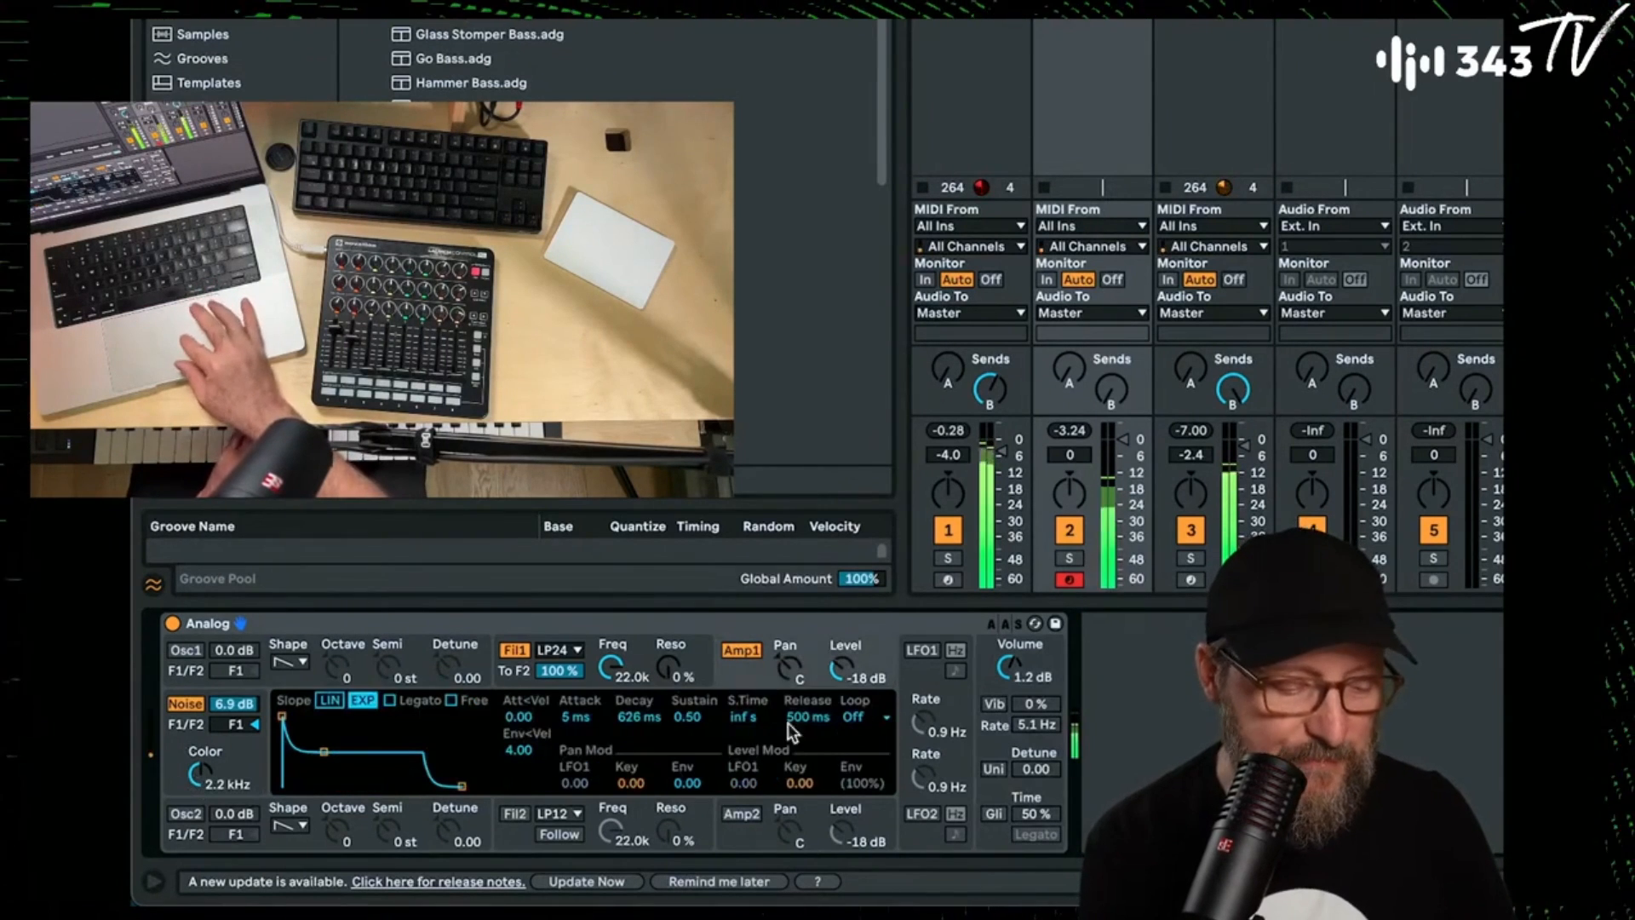
drag(797, 717, 797, 684)
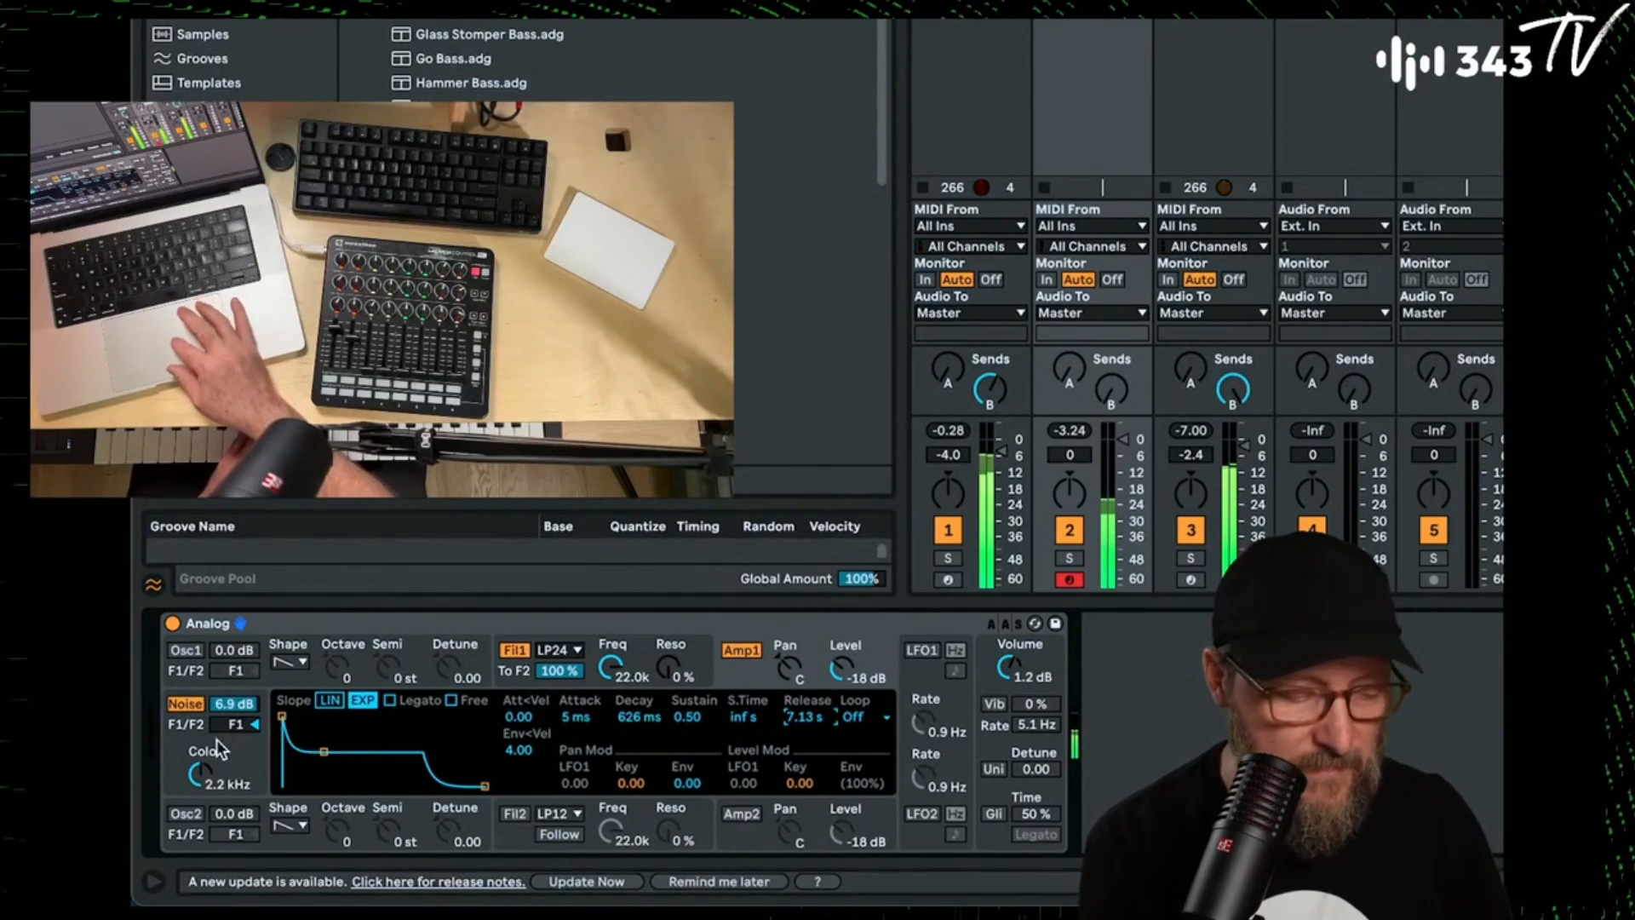
click(235, 722)
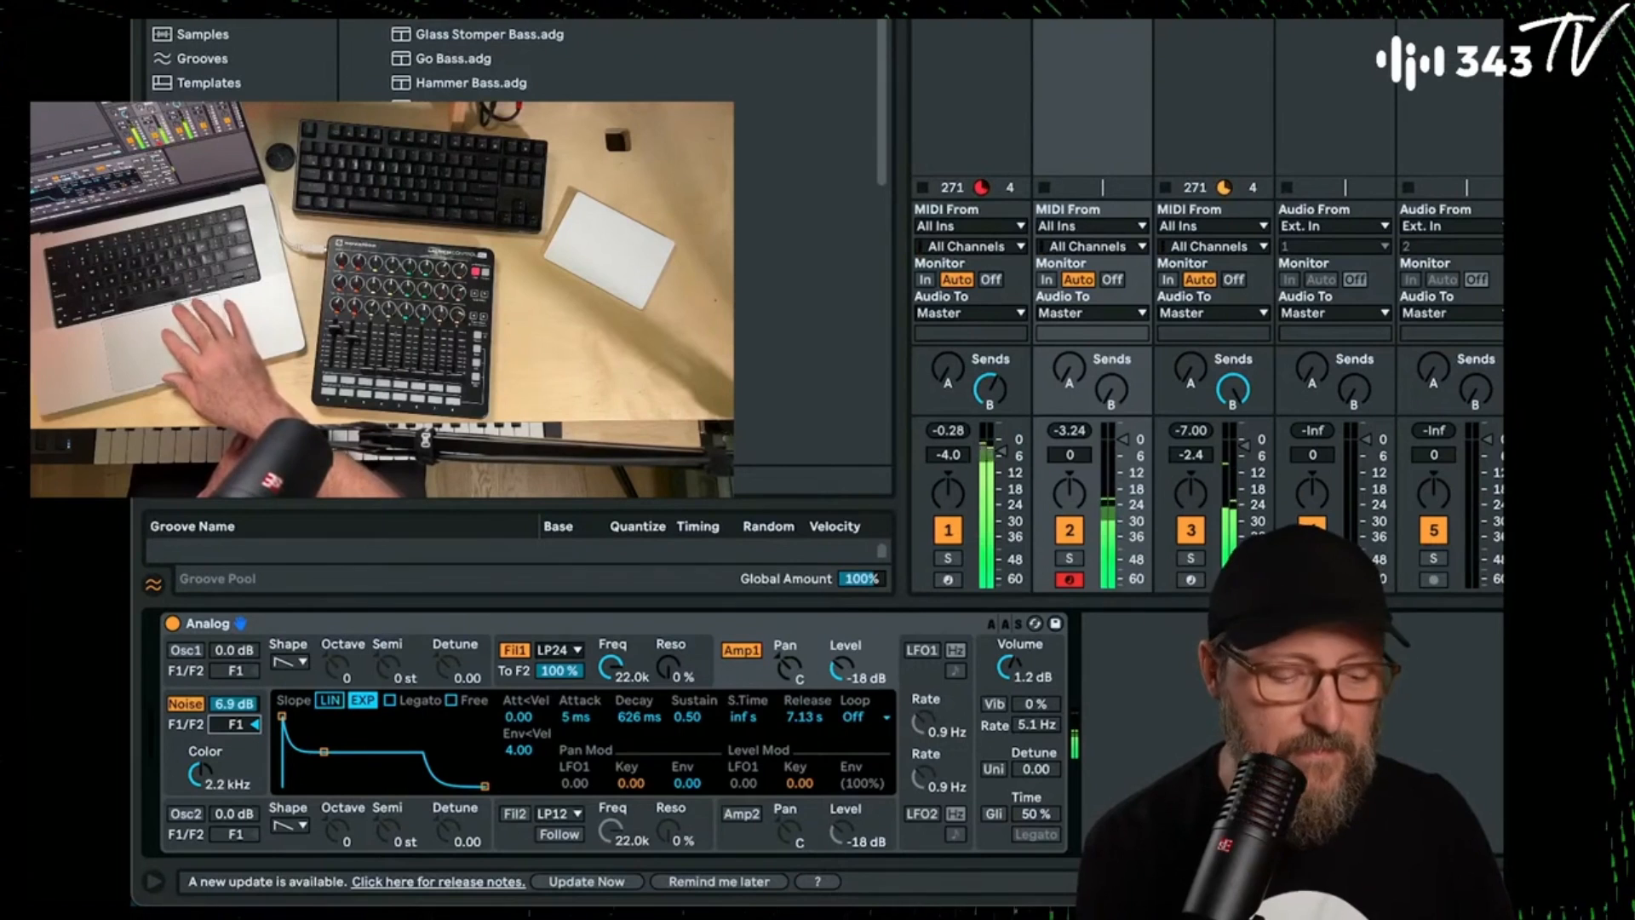
click(993, 768)
drag(1030, 769, 1028, 775)
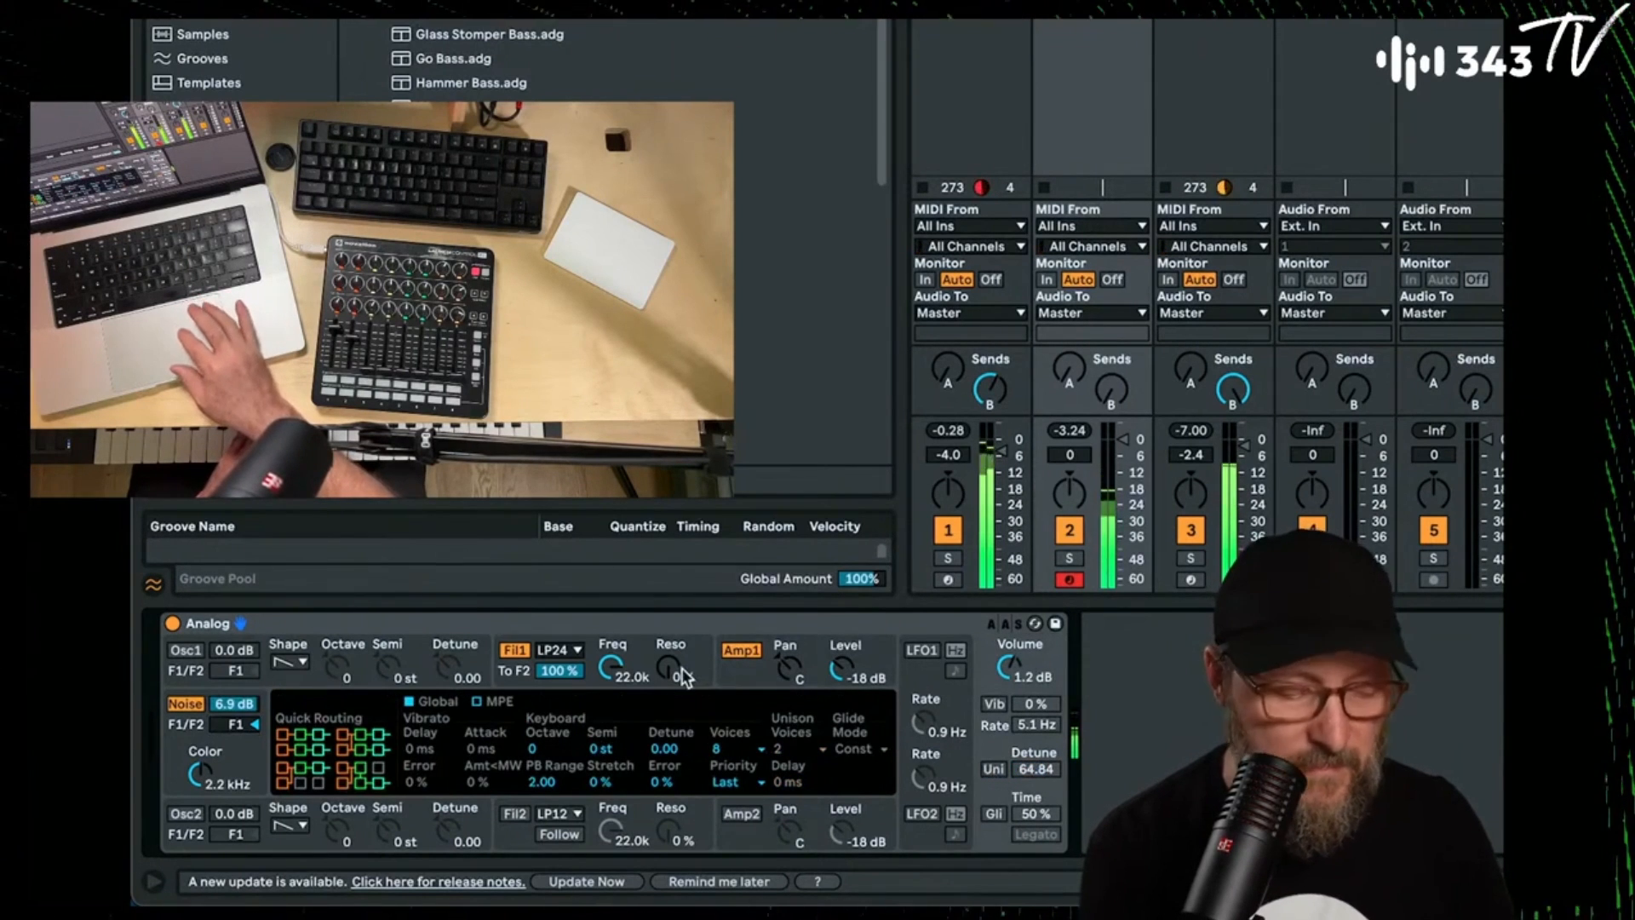
Change the shape of Osc1 and Osc2 to noise and switch both oscillators on.
click(277, 665)
click(284, 746)
click(290, 824)
click(287, 809)
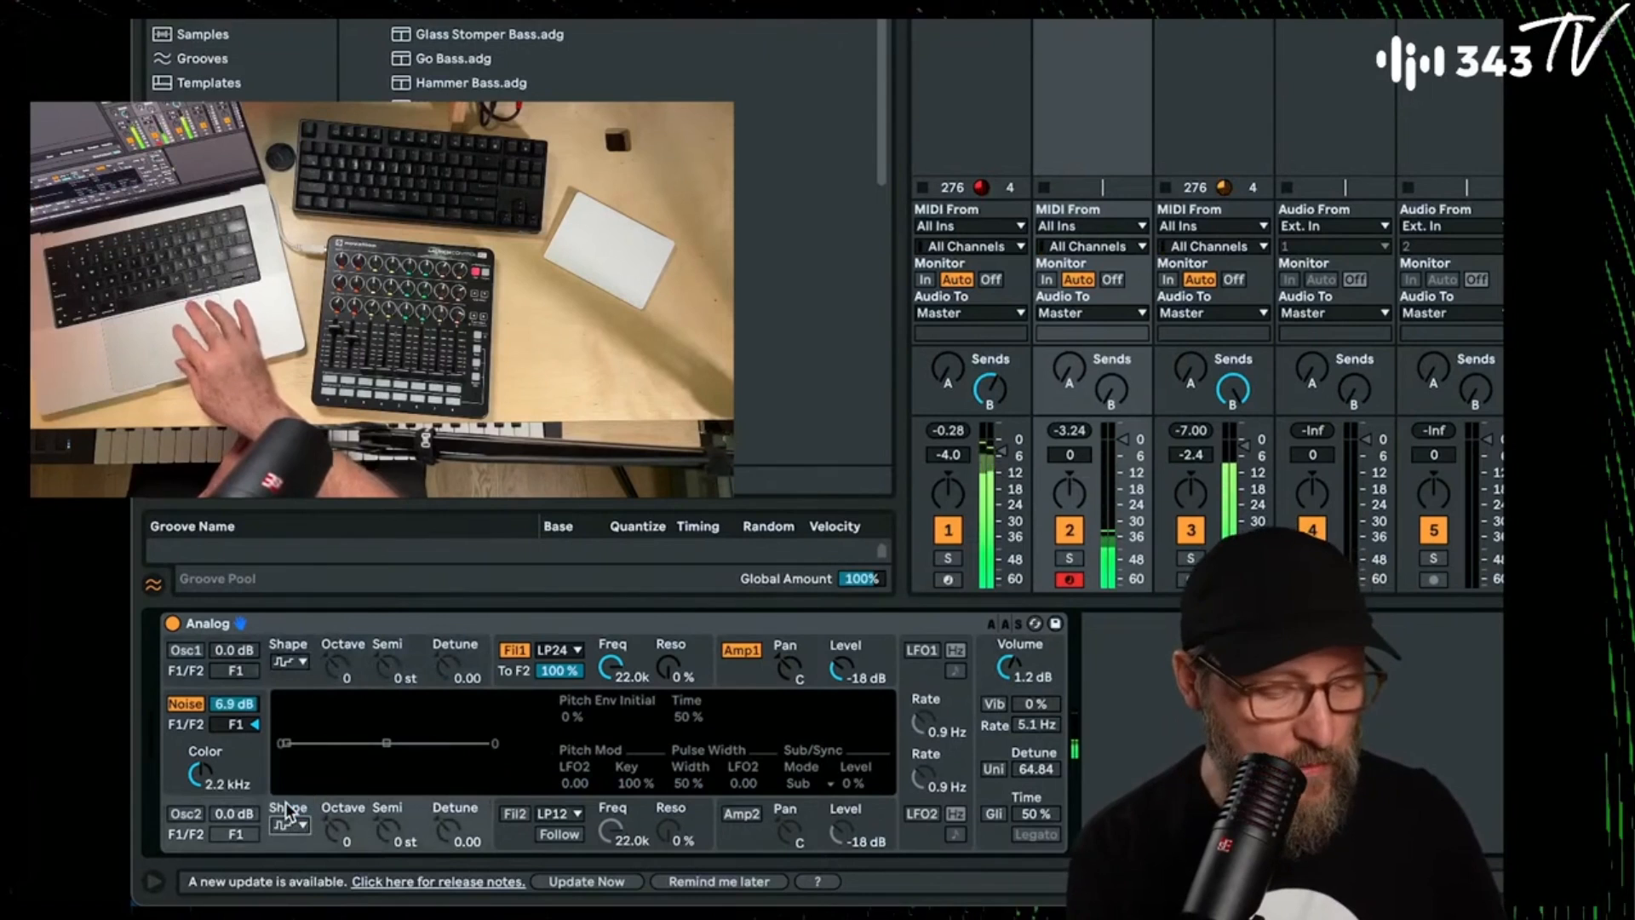
click(183, 650)
click(185, 815)
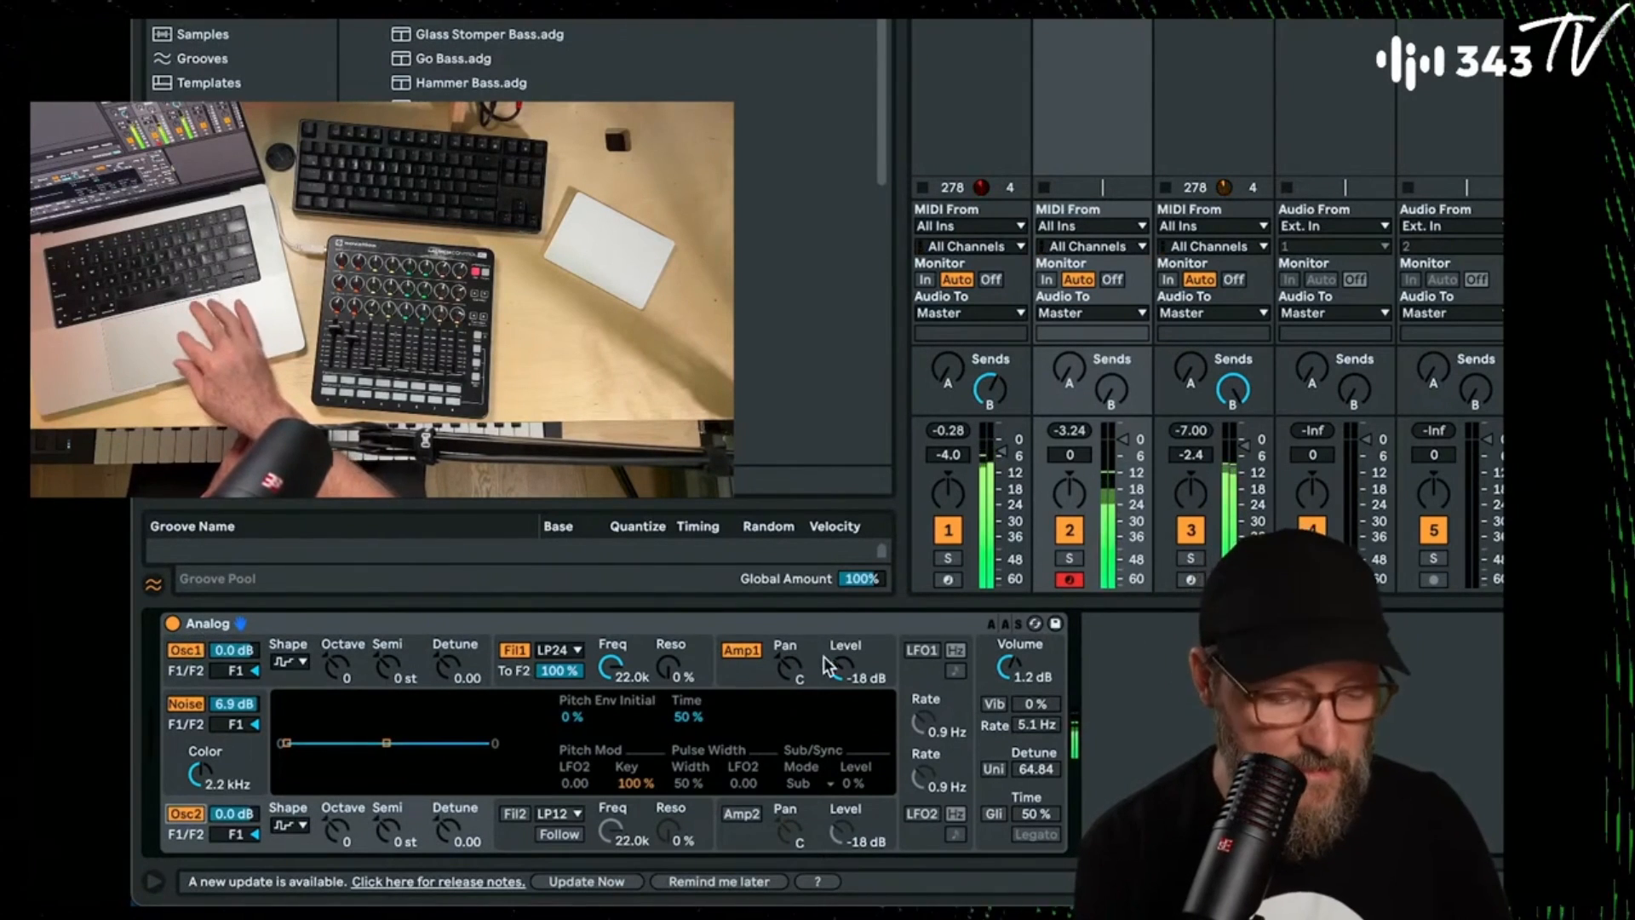
Pan Amp1 to 50L, switch on Amp2 and pan it to 50R.
drag(789, 668, 790, 673)
click(782, 829)
click(749, 815)
drag(788, 831, 788, 801)
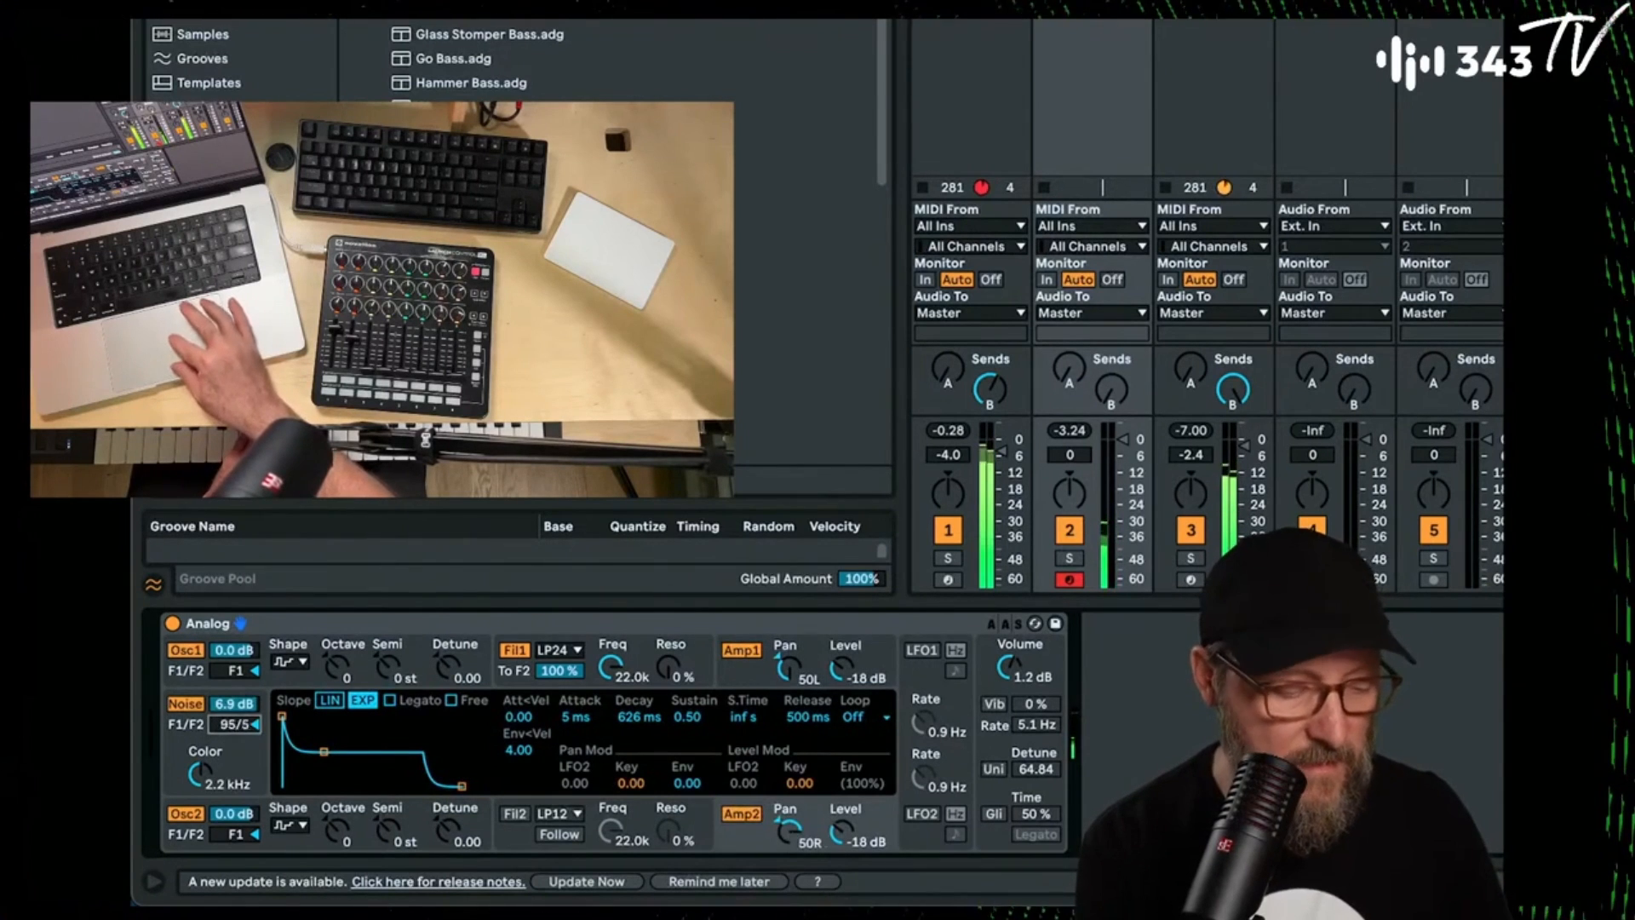
Balance the Noise generator between the two filters at 49/51 and set the Amp2 envelope release to 7.13 s.
drag(234, 725, 234, 717)
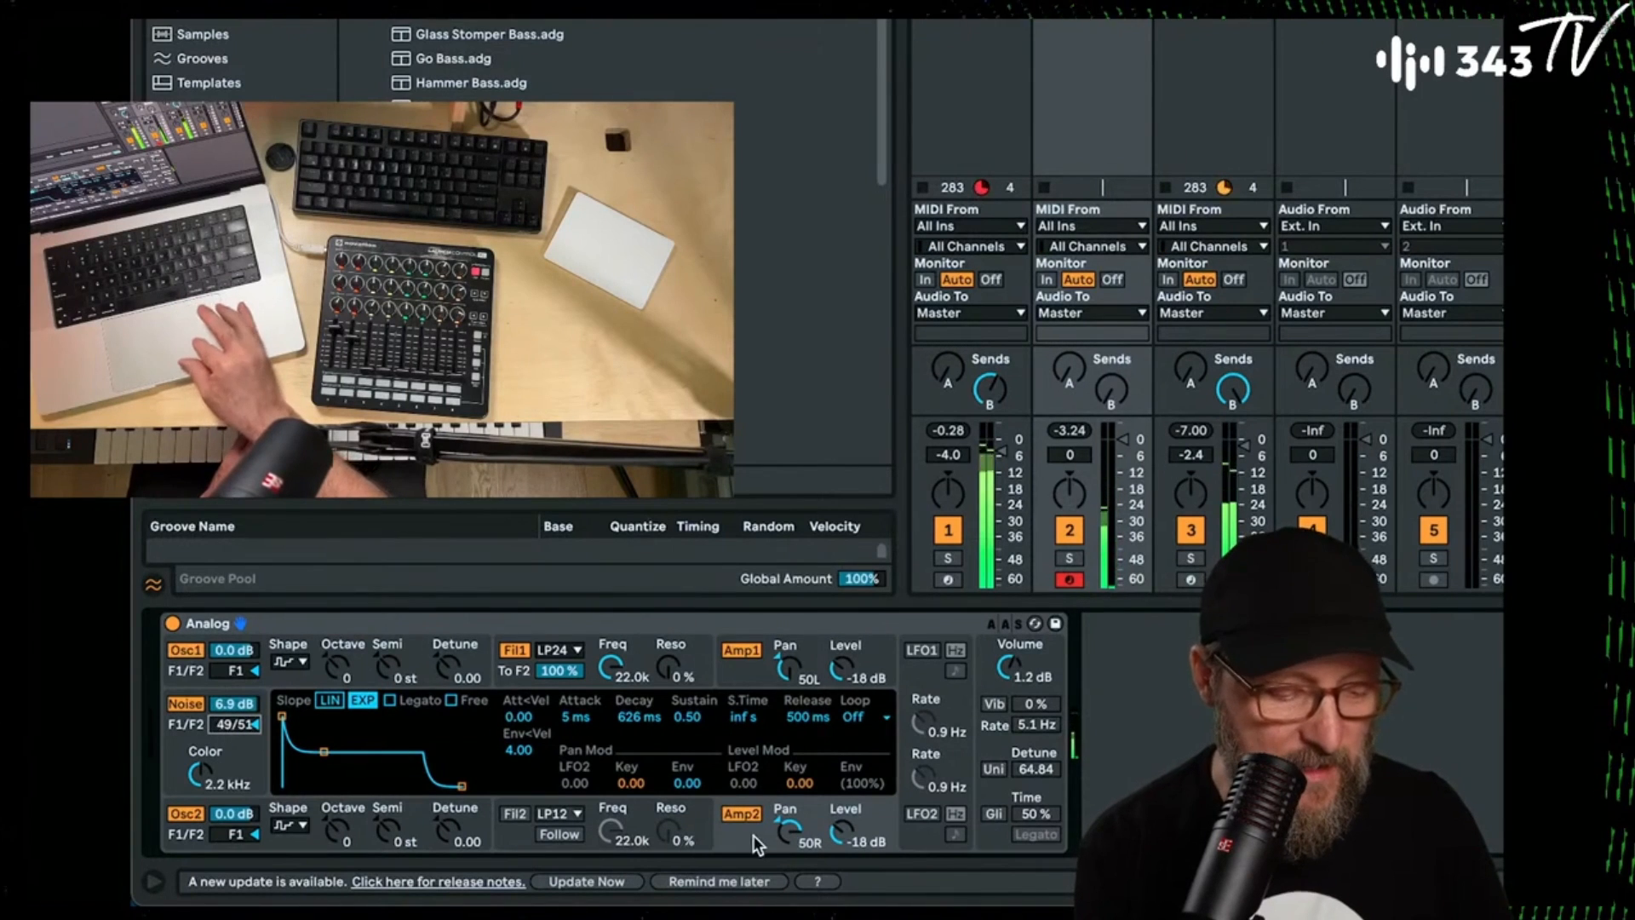
drag(805, 718, 804, 656)
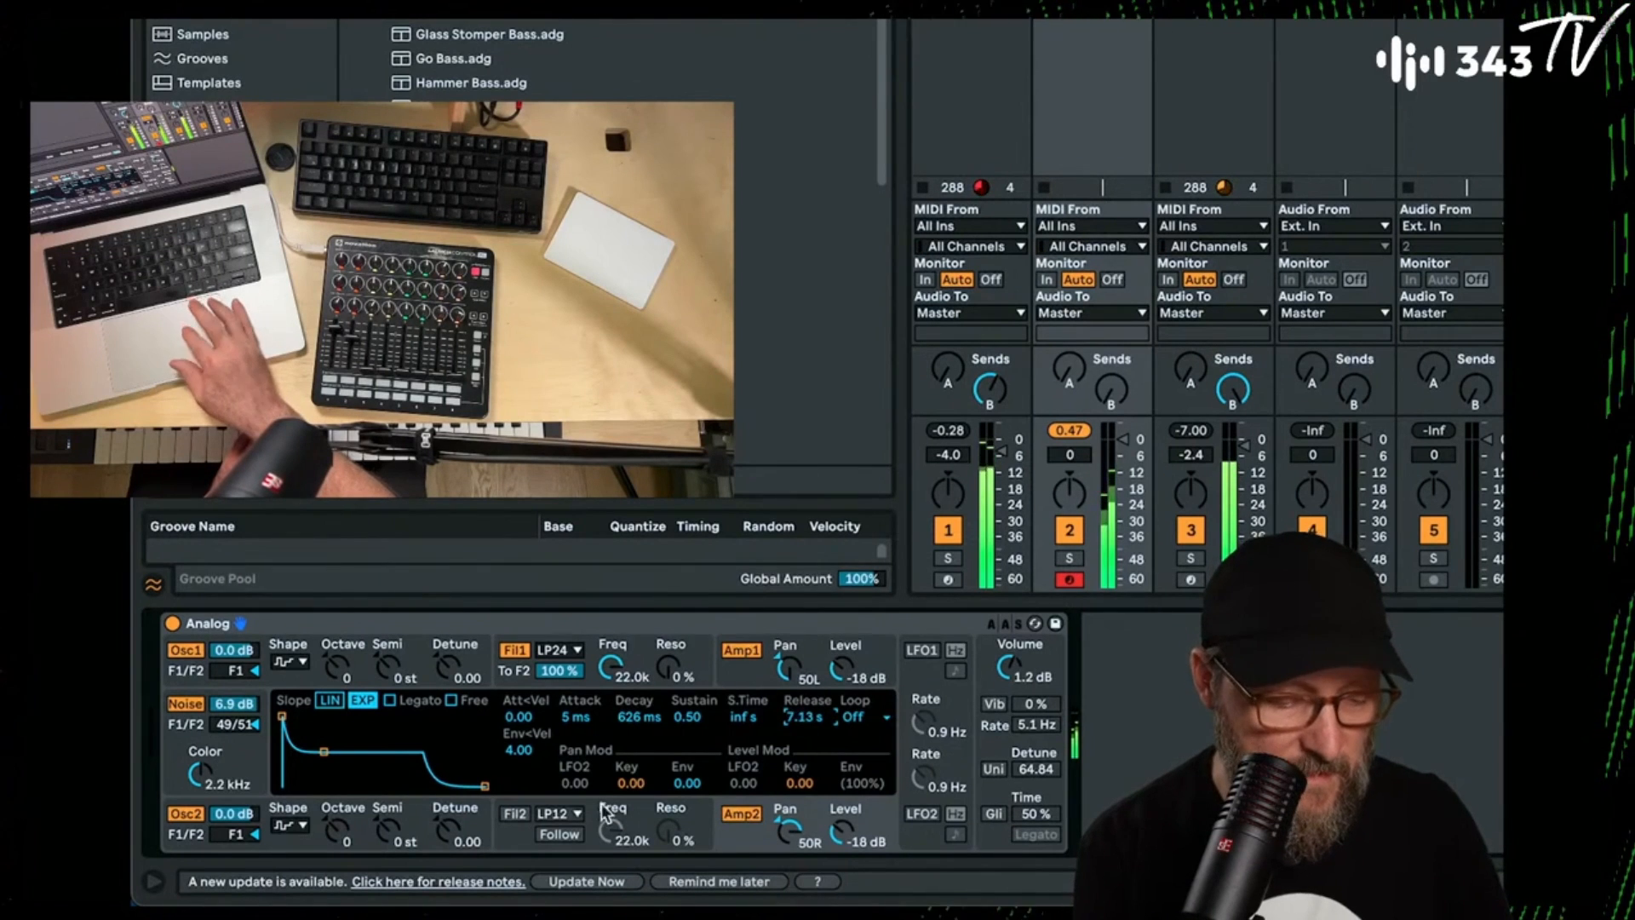
Switch on Fil2, make it a Low-pass 24dB/oct filter and set Fil1's To F2 amount to 0 %.
click(507, 819)
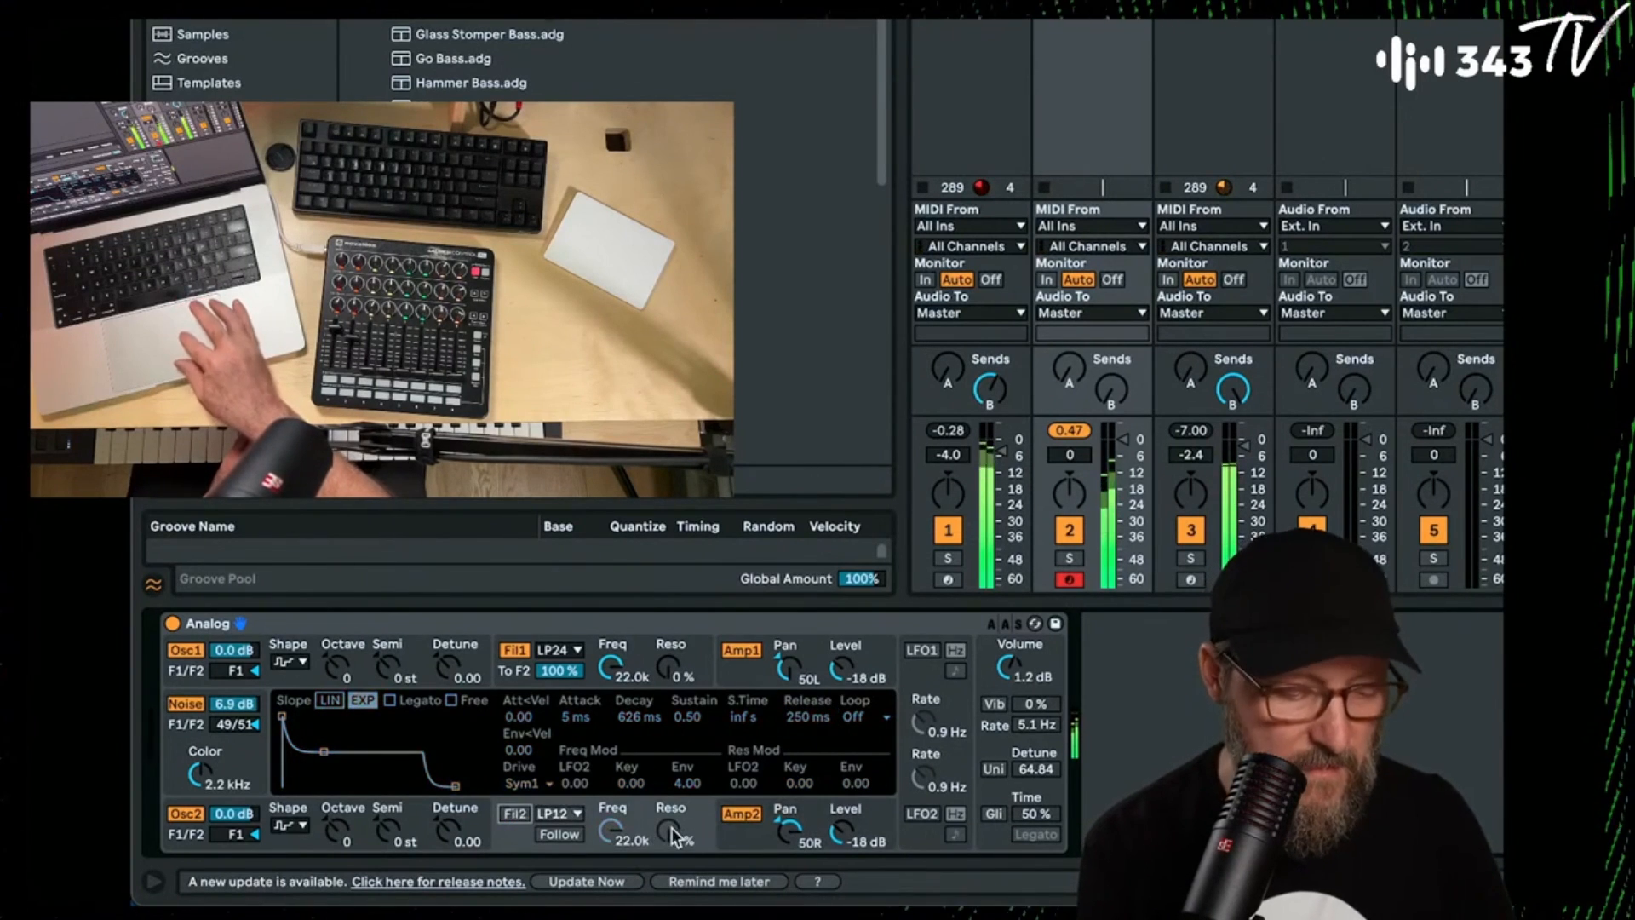
click(522, 815)
click(557, 813)
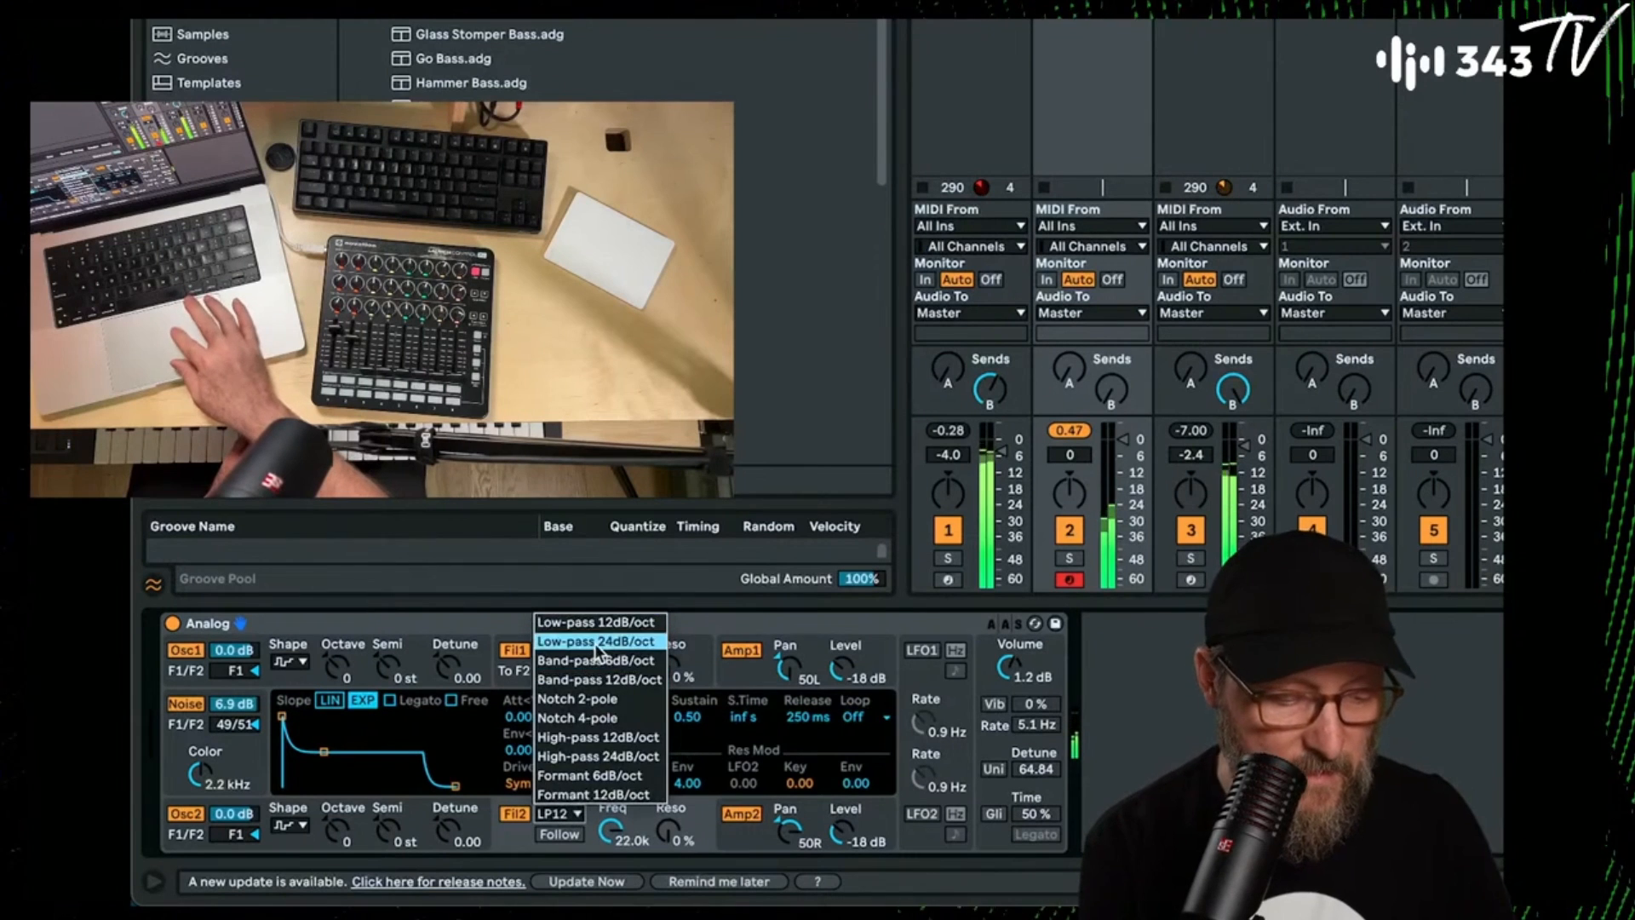
click(594, 642)
click(562, 672)
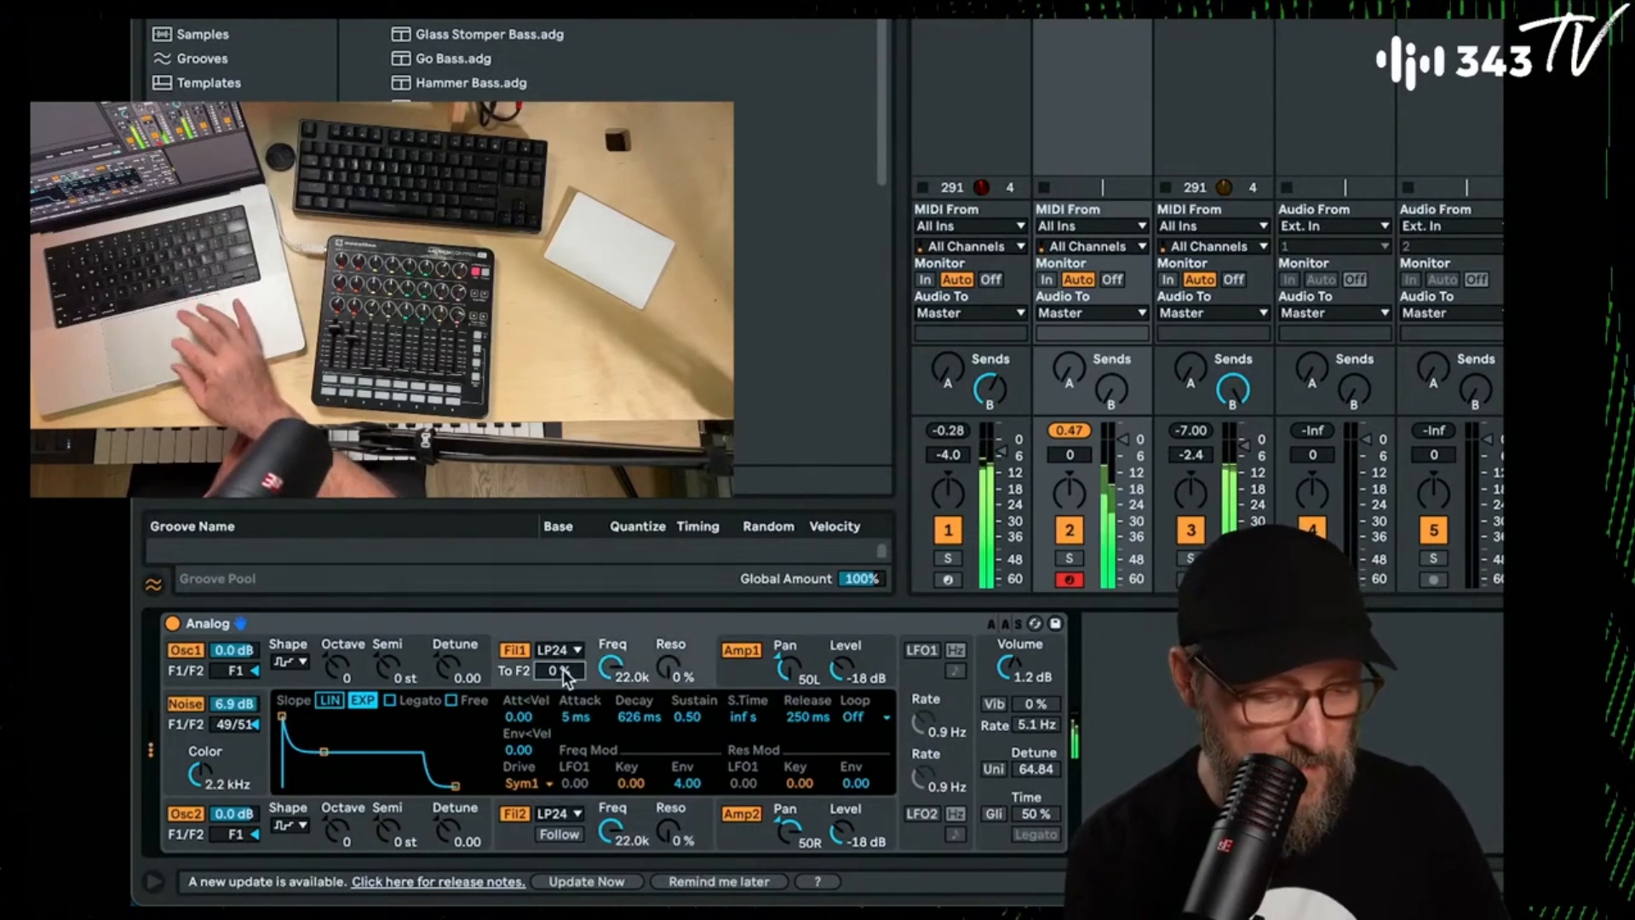
Set Fil1 to 11.2 kHz with 20 % resonance, Fil2 to 10.6 kHz with 21 % resonance, and the Amp2 level to -17 dB.
click(668, 644)
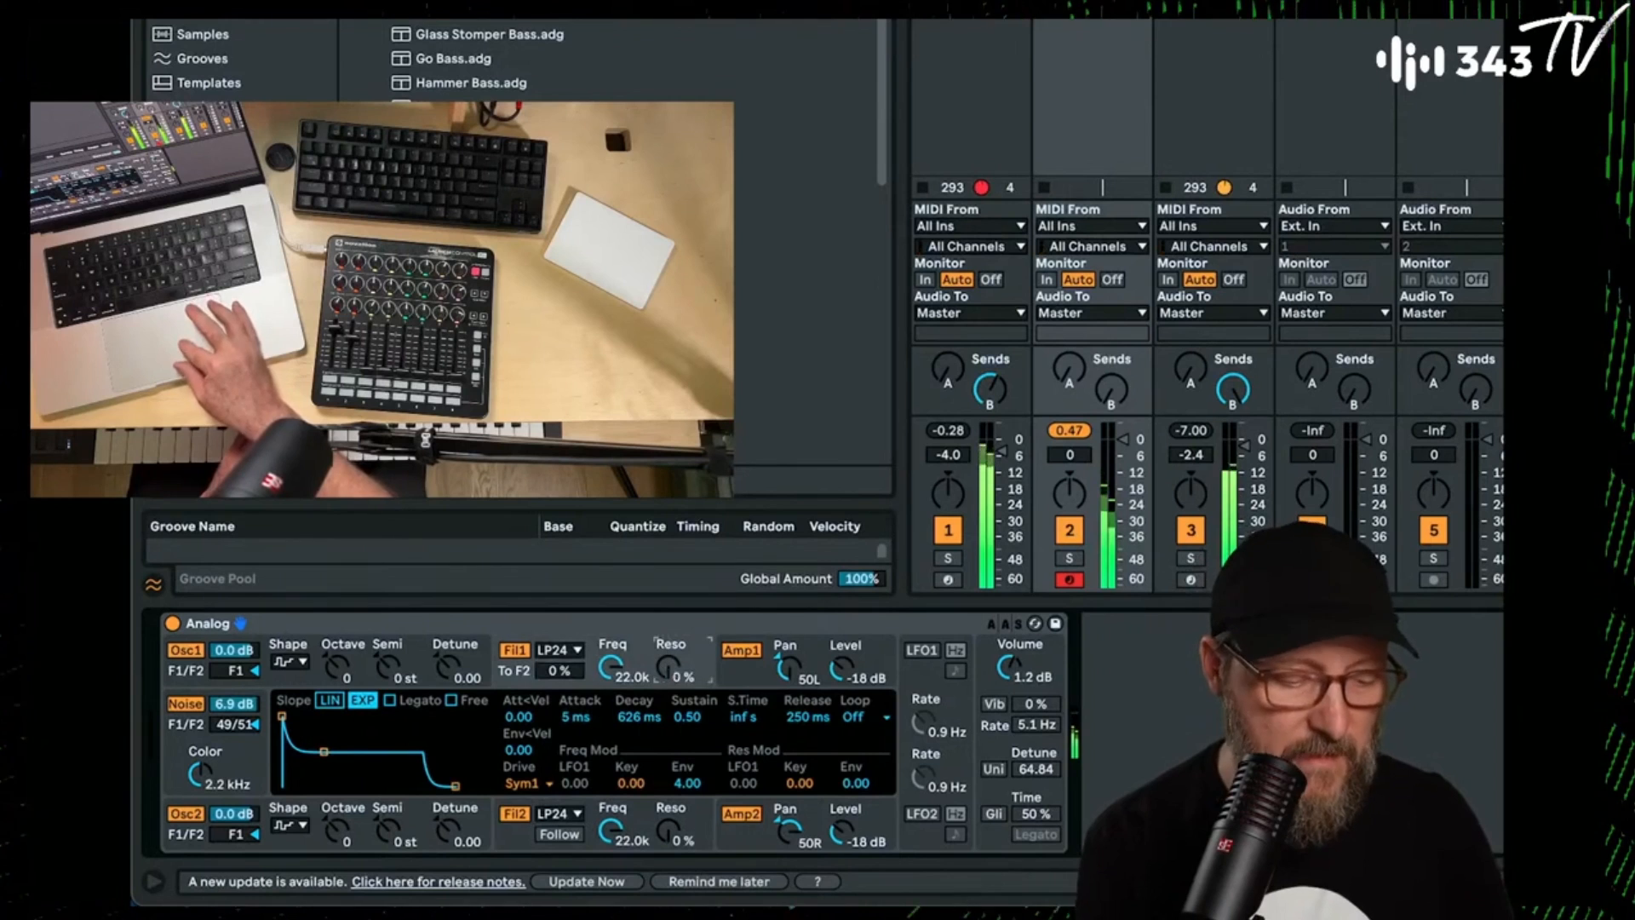
drag(667, 839, 611, 845)
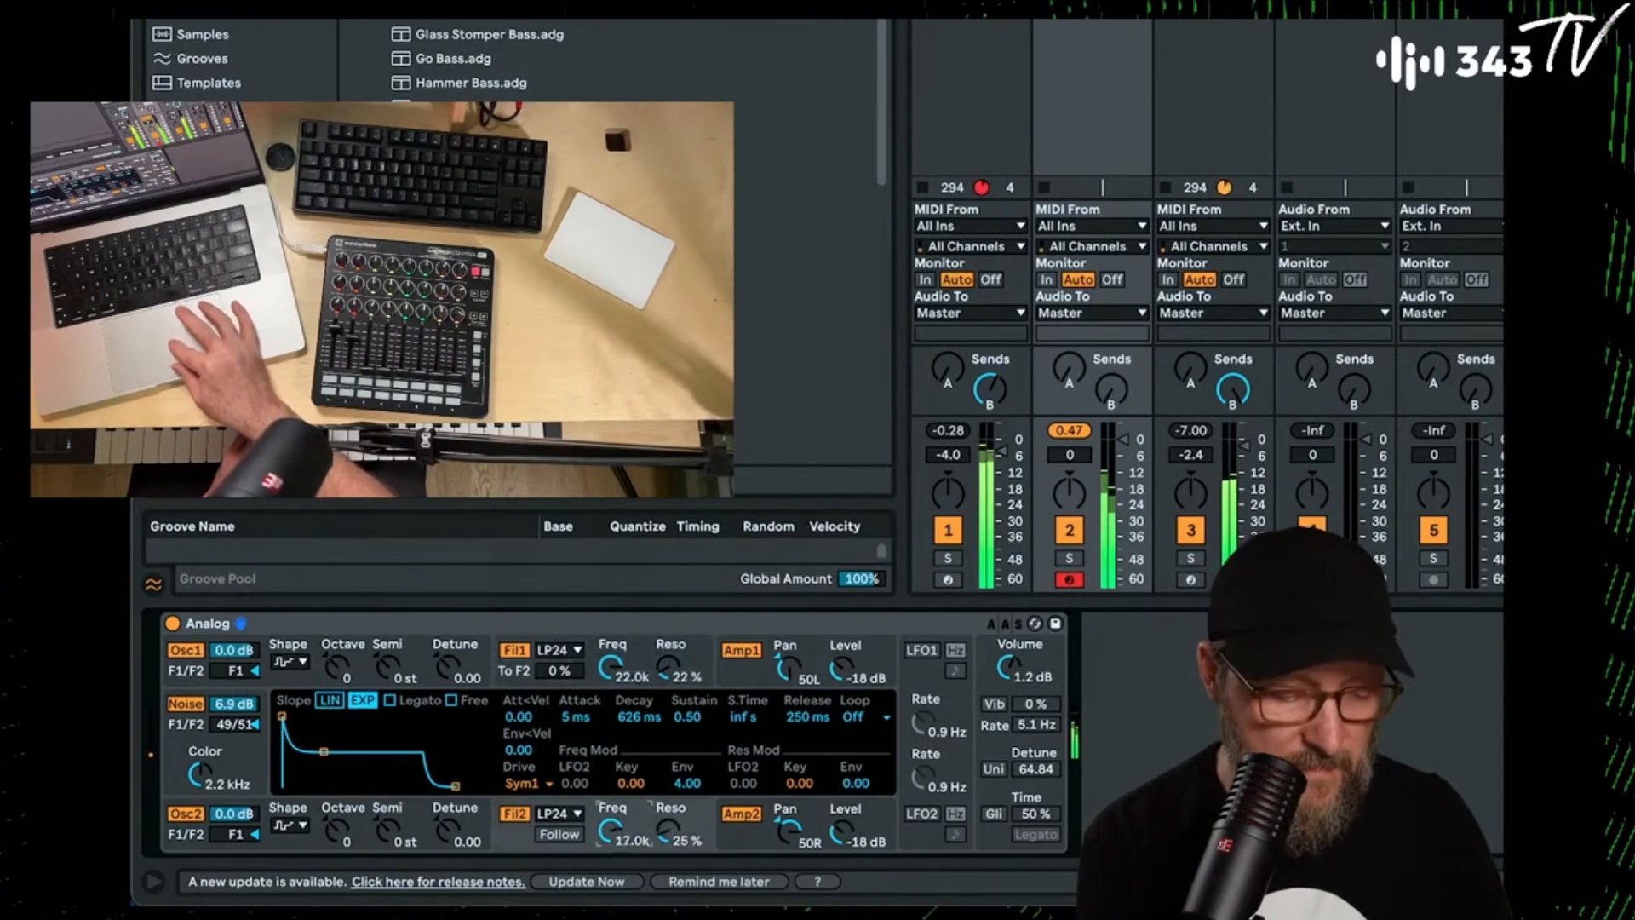
drag(620, 668, 620, 674)
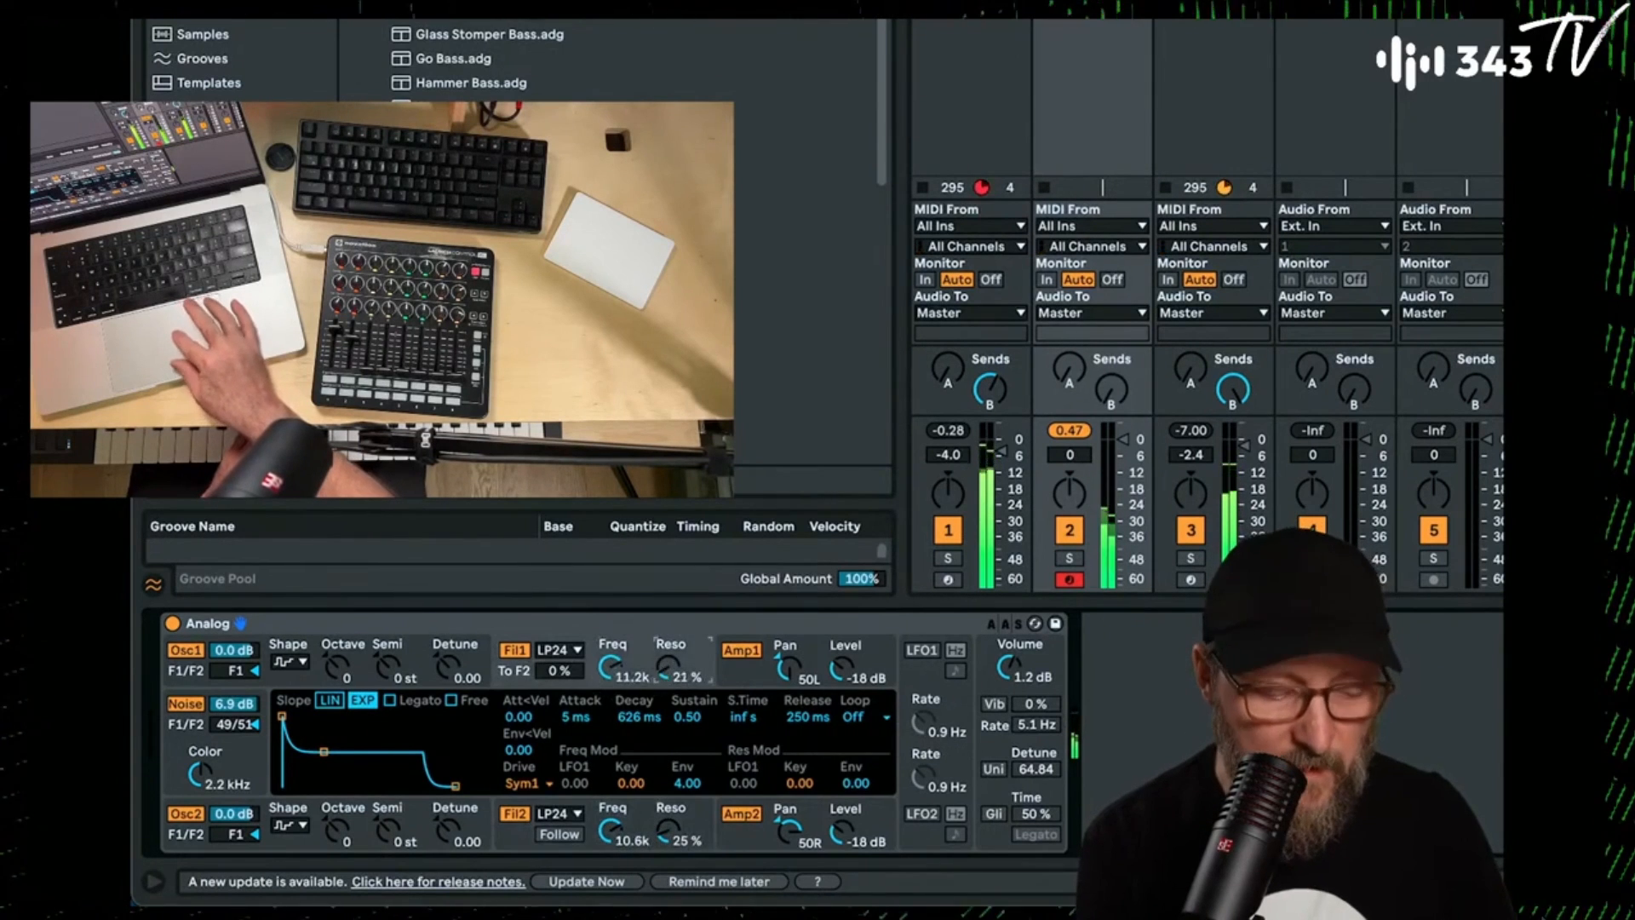
drag(676, 807, 676, 812)
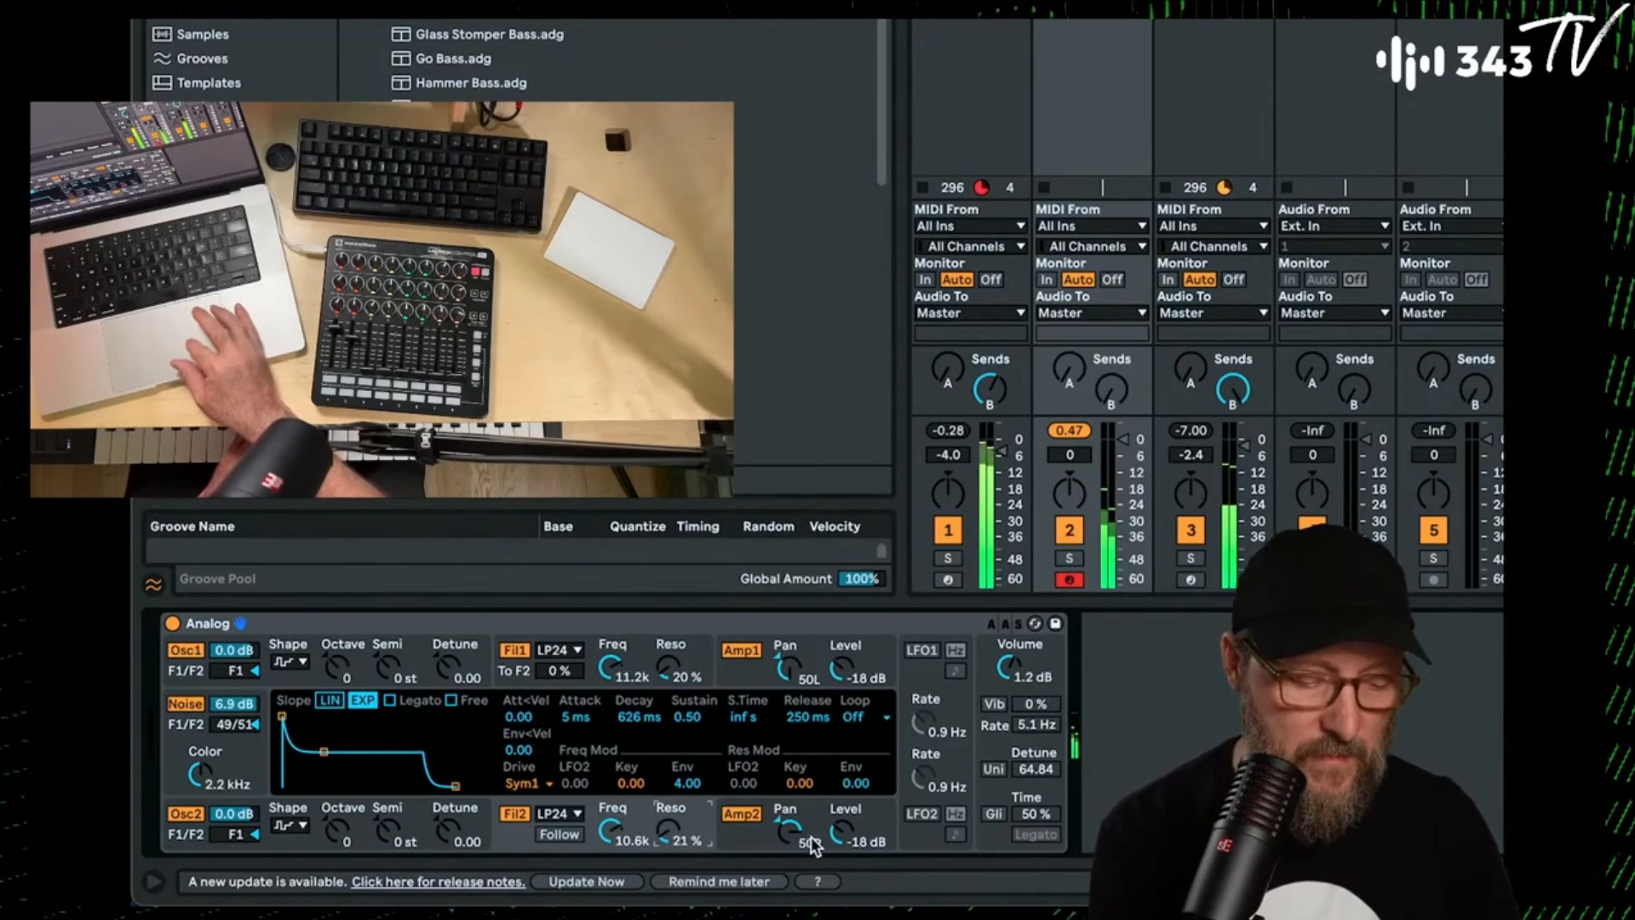
drag(841, 841, 840, 837)
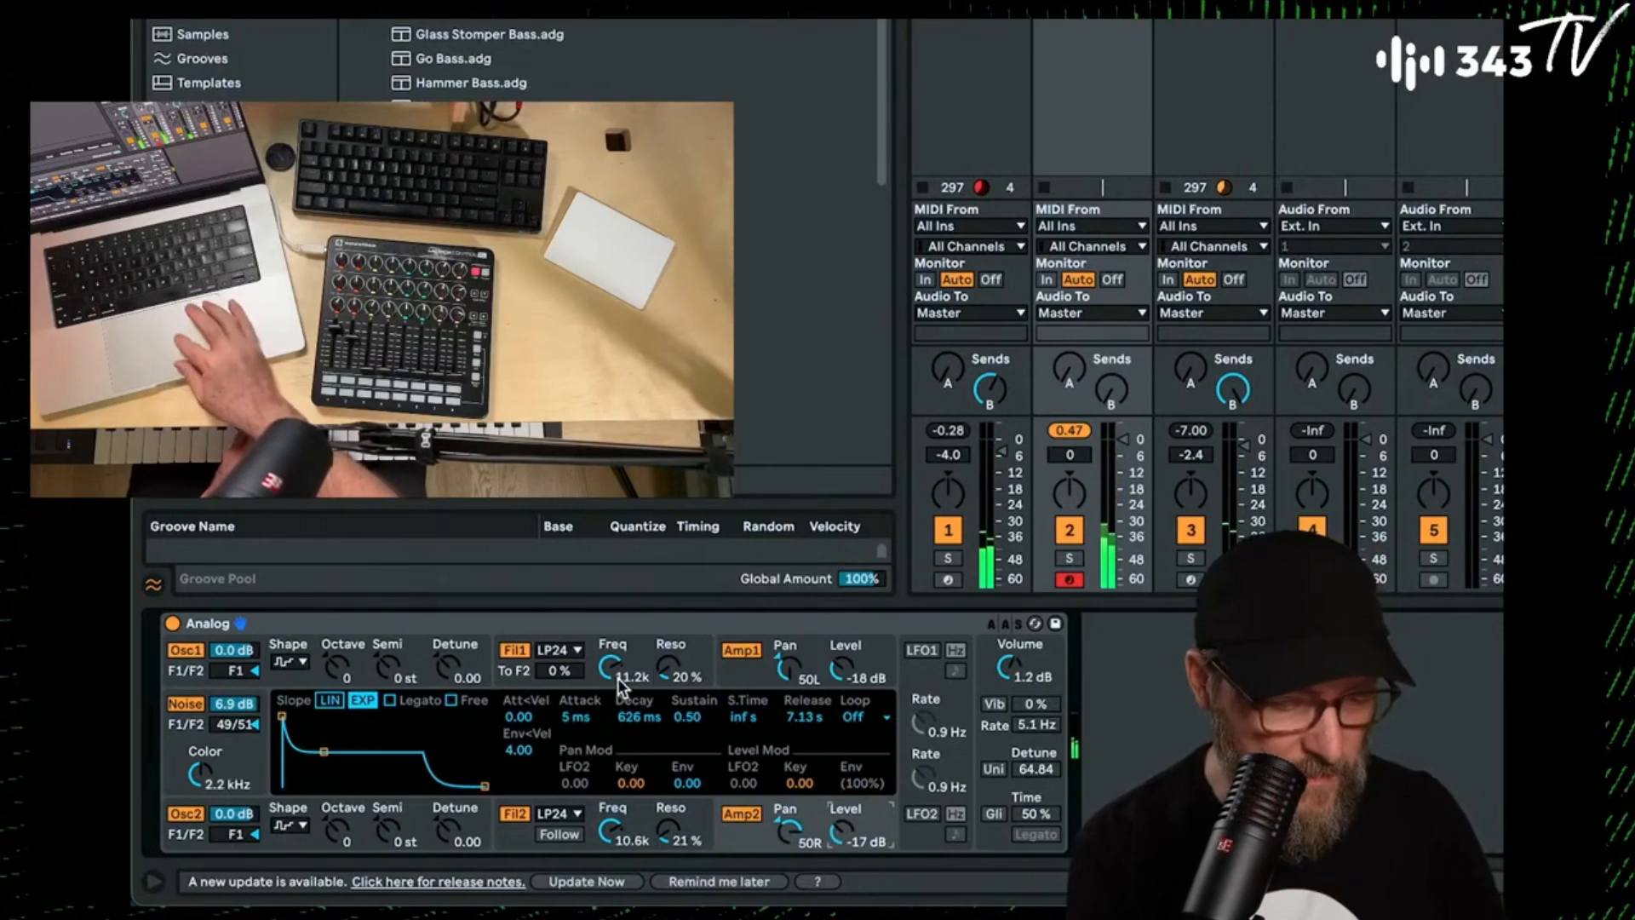
Set both filters' envelope frequency modulation to 0.00, Fil1's frequency to 10.6 kHz, and Fil2 to 16.1 kHz with 29 % resonance.
click(743, 658)
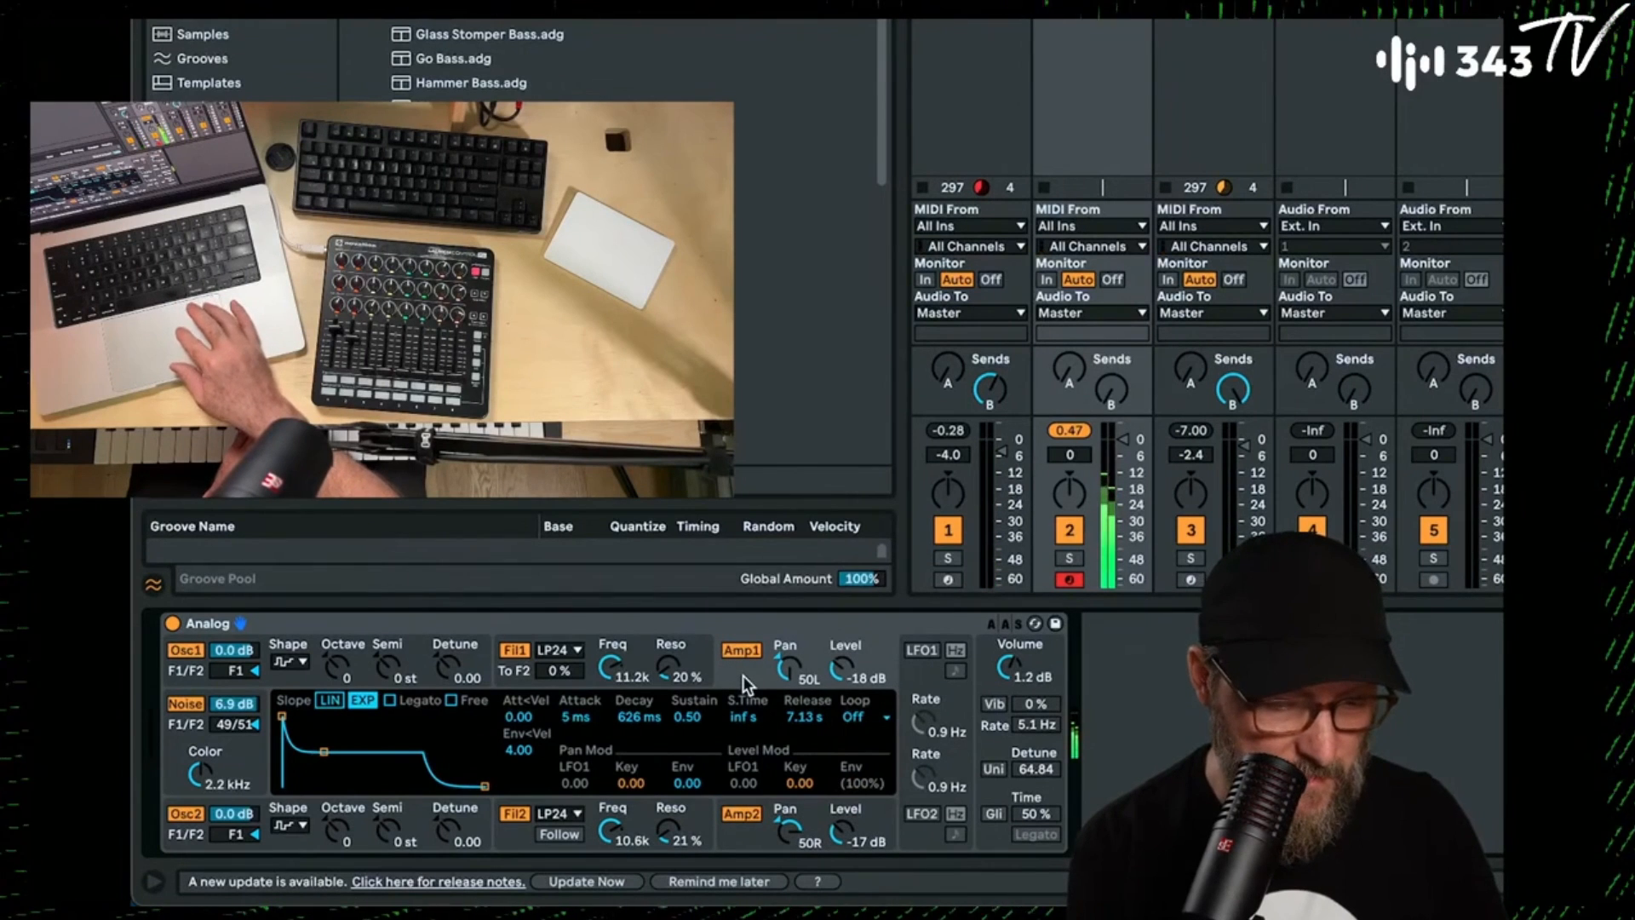
click(600, 808)
click(685, 781)
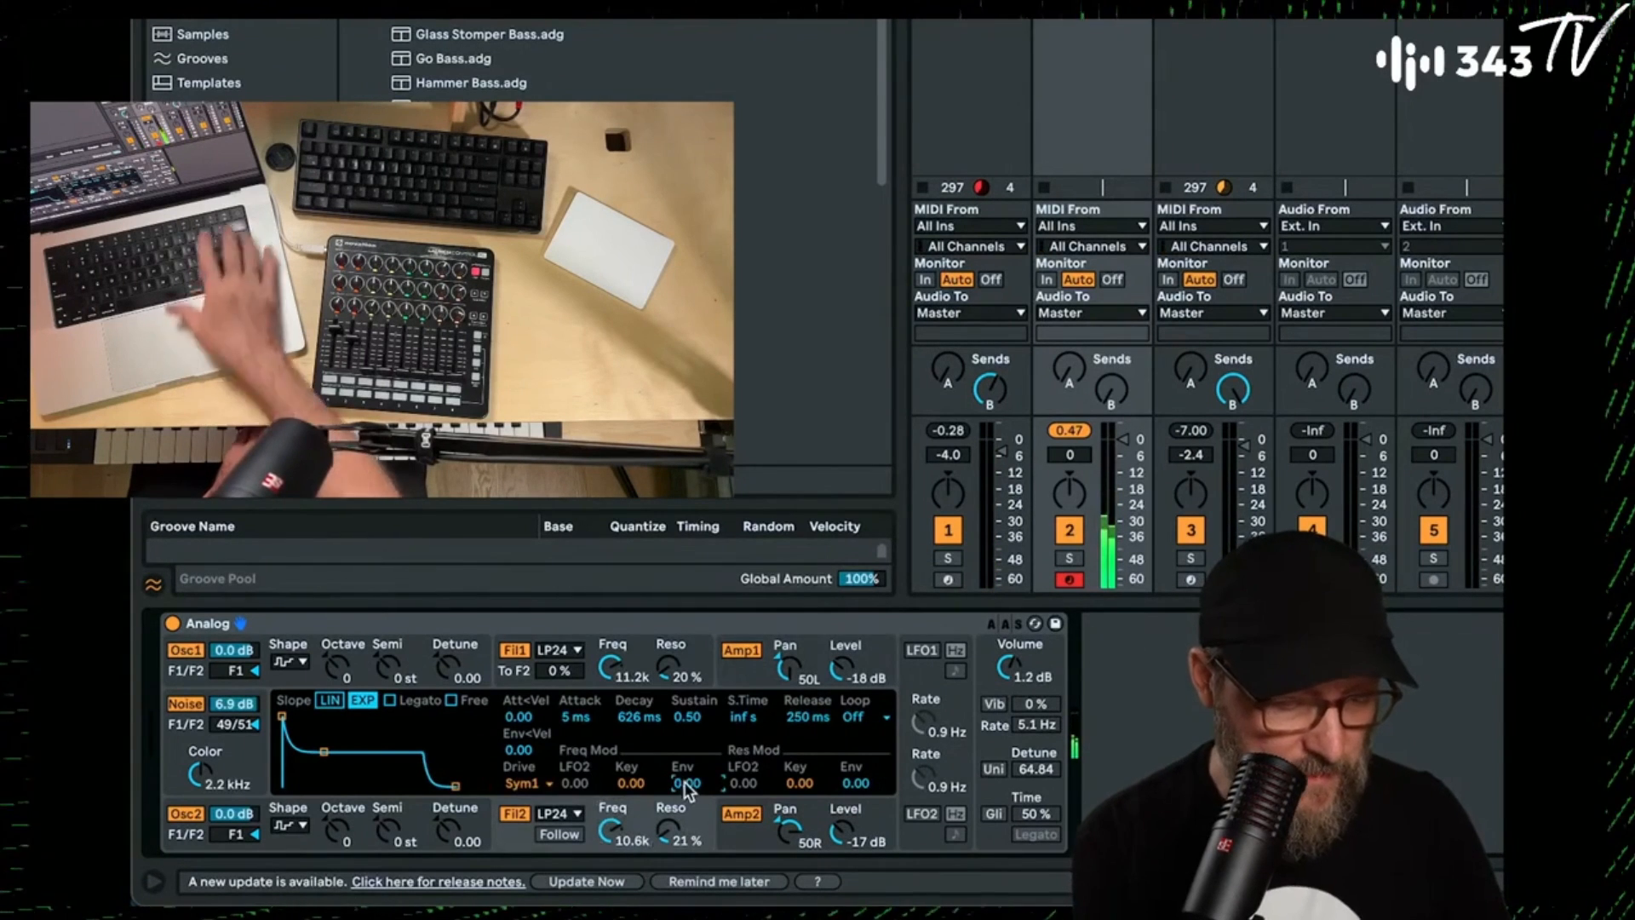
click(702, 662)
click(691, 786)
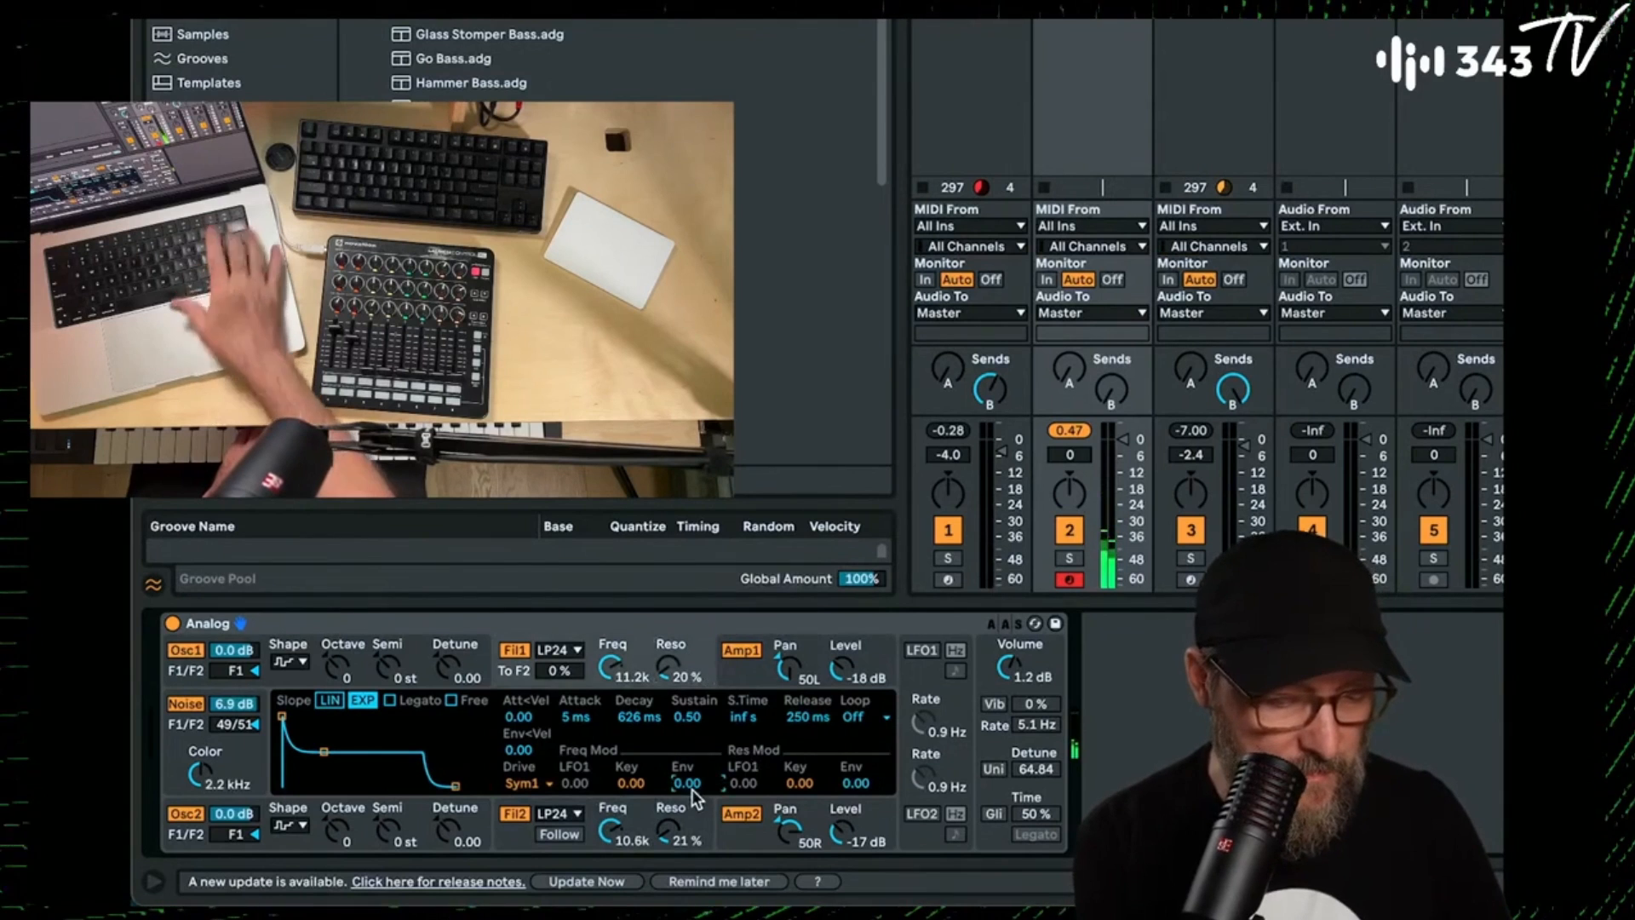
mouse_move(610, 667)
mouse_down()
mouse_move(610, 634)
mouse_move(610, 670)
mouse_up()
drag(608, 824, 681, 828)
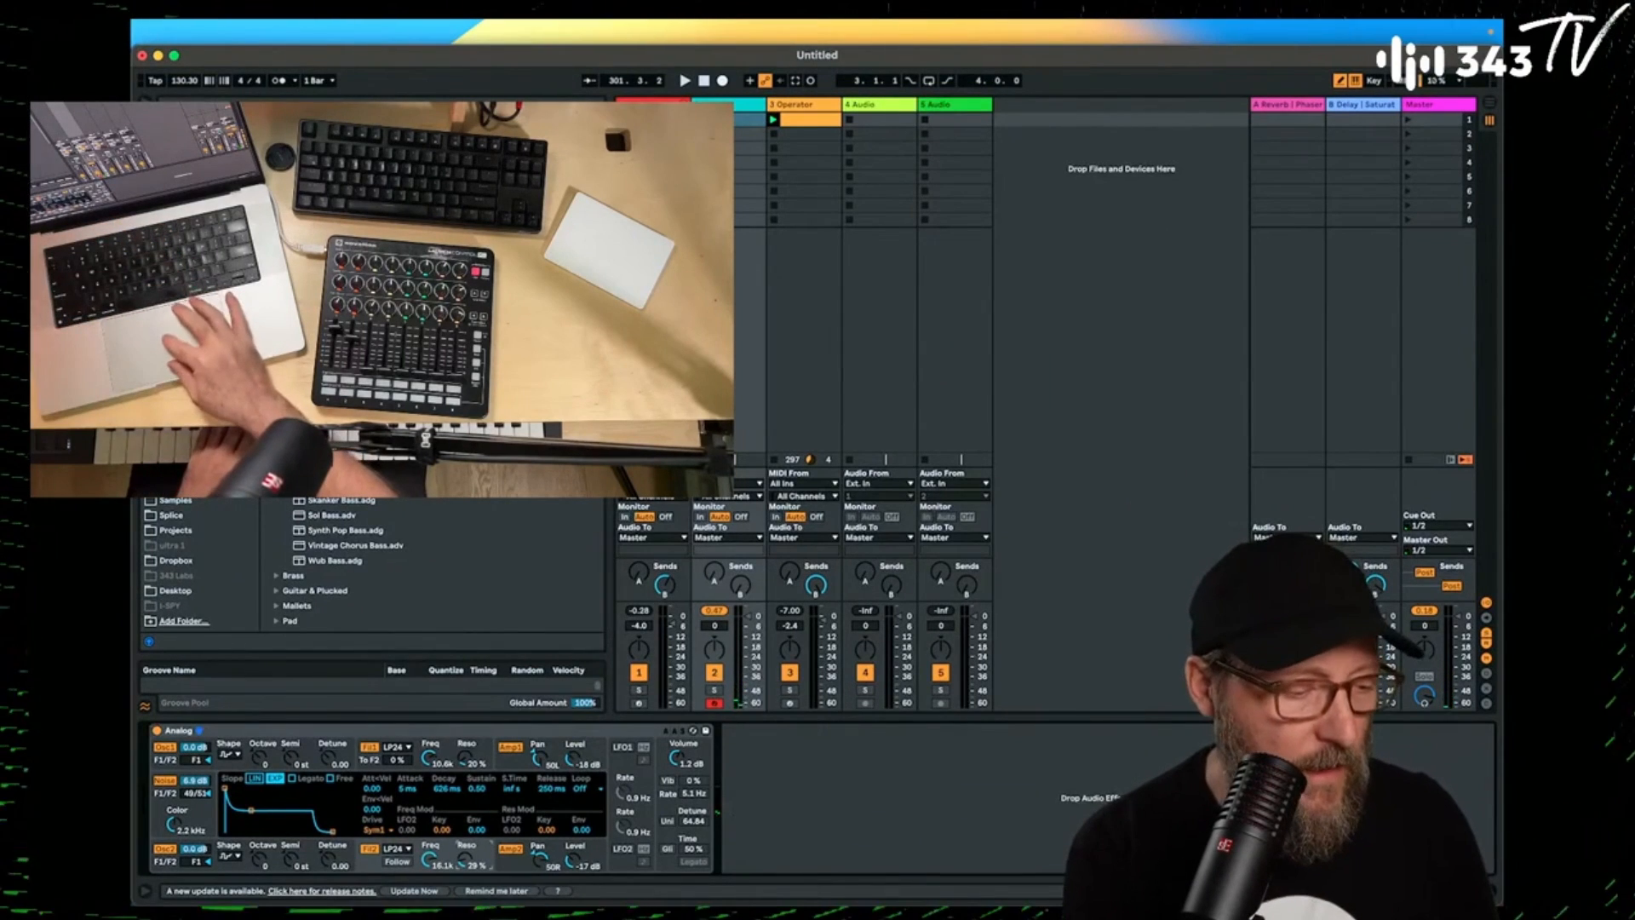
Search the browser for EQ presets and load Singing A after Analog.
click(181, 296)
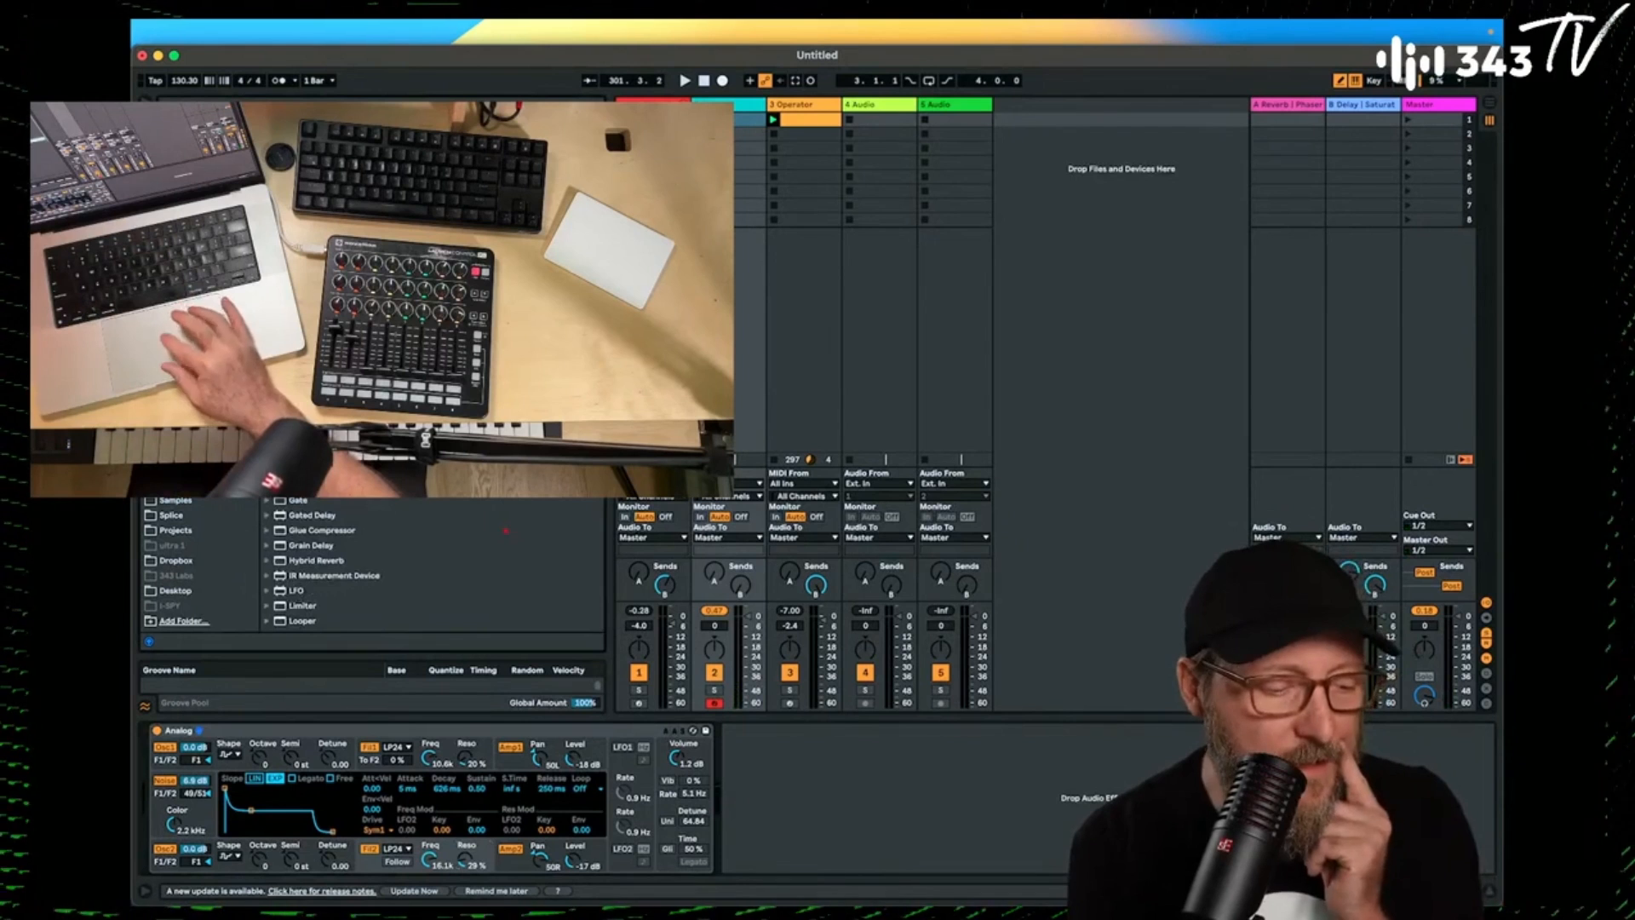
scroll(506, 531, up, 2)
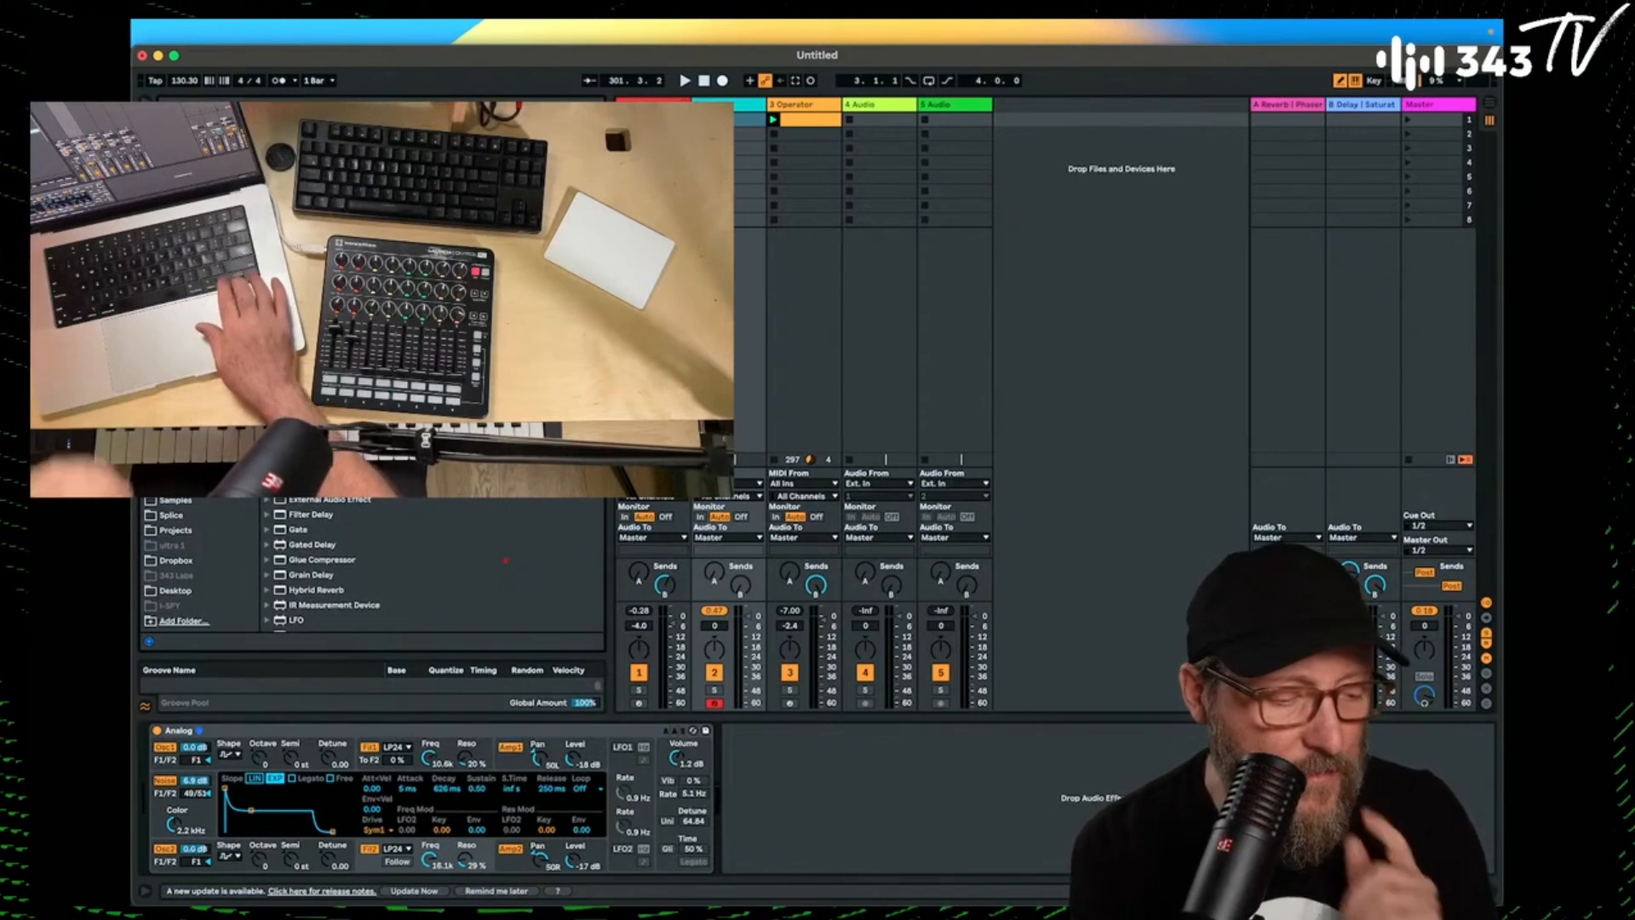
key(super+f)
text(eq)
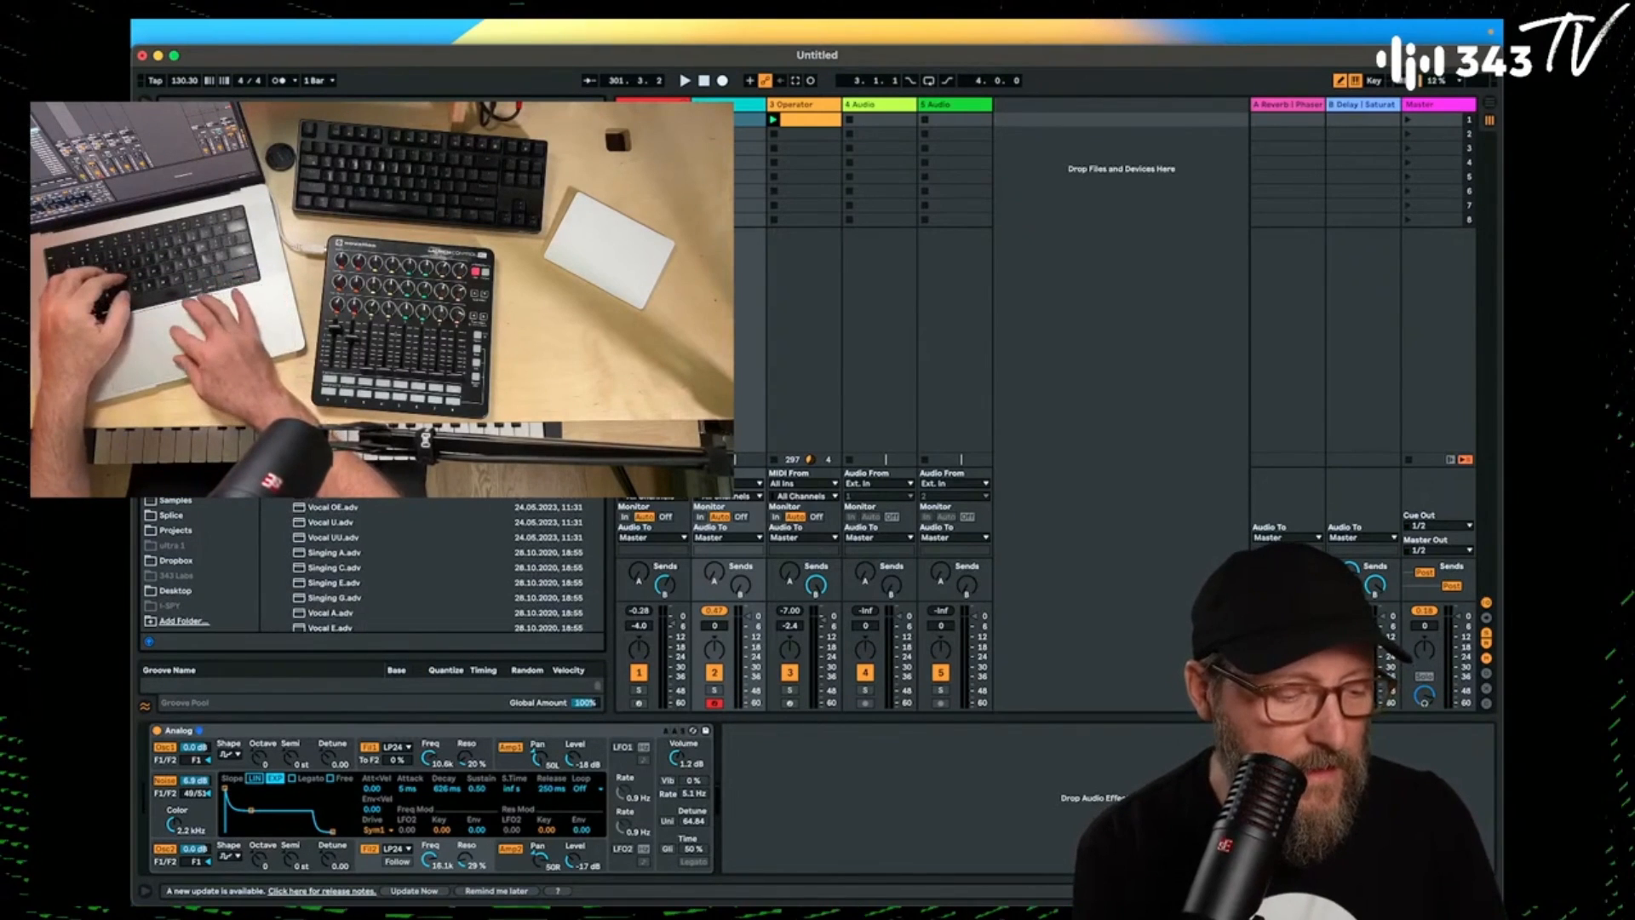
key(Return)
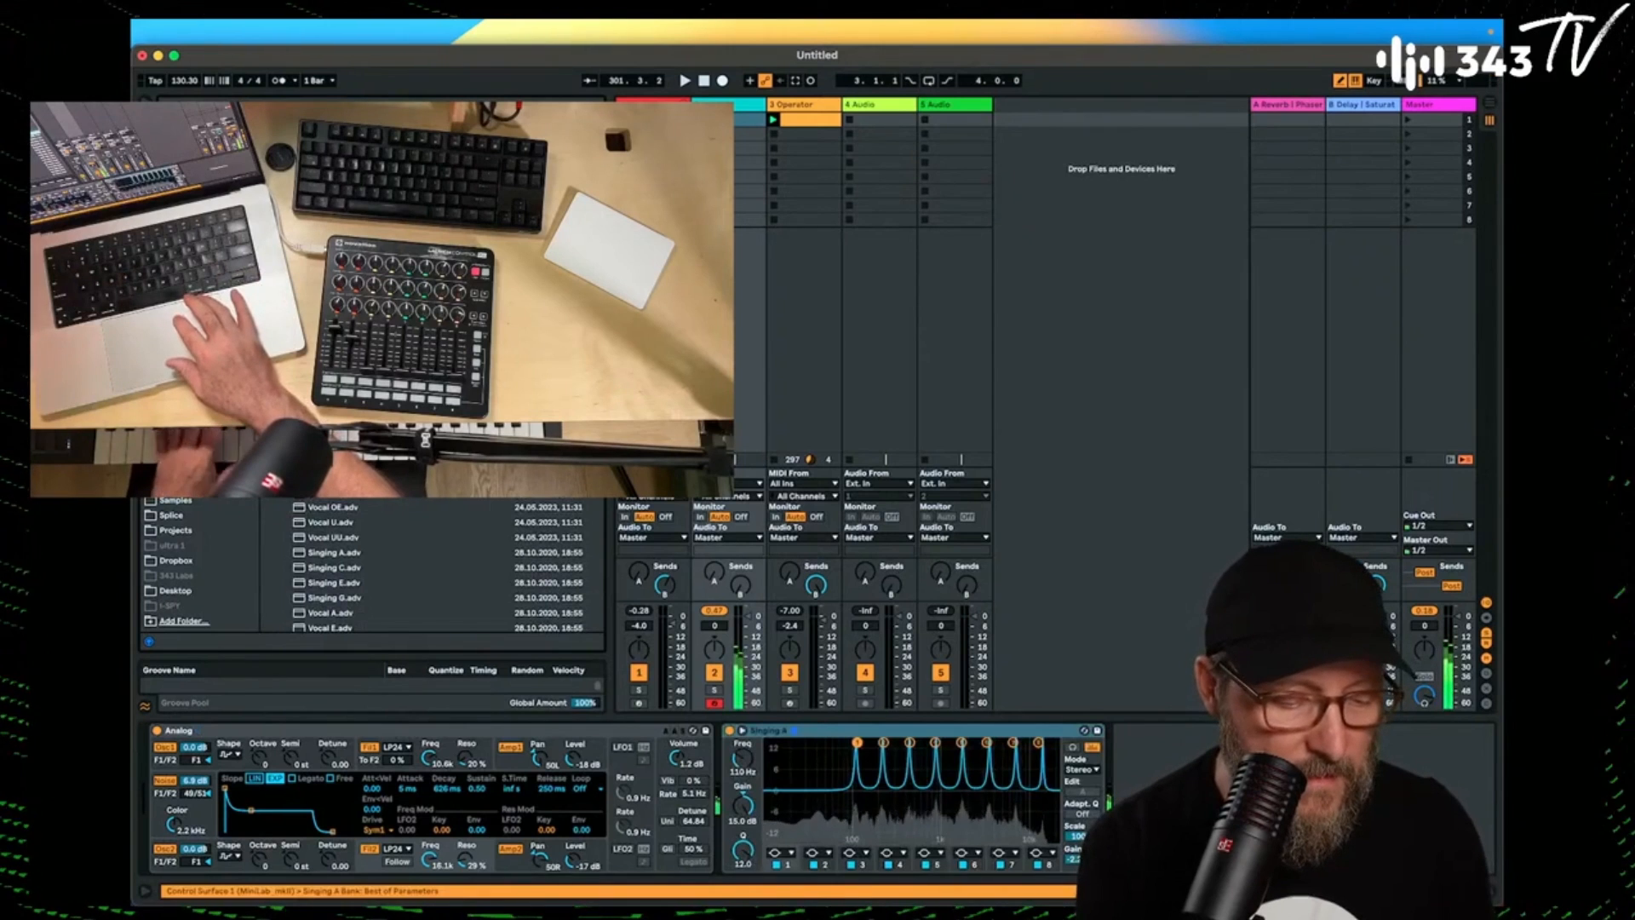
Lower the Analog track's volume to -4.7 dB and try the Singing C, Singing E and Singing G EQ presets in turn.
drag(749, 615, 750, 627)
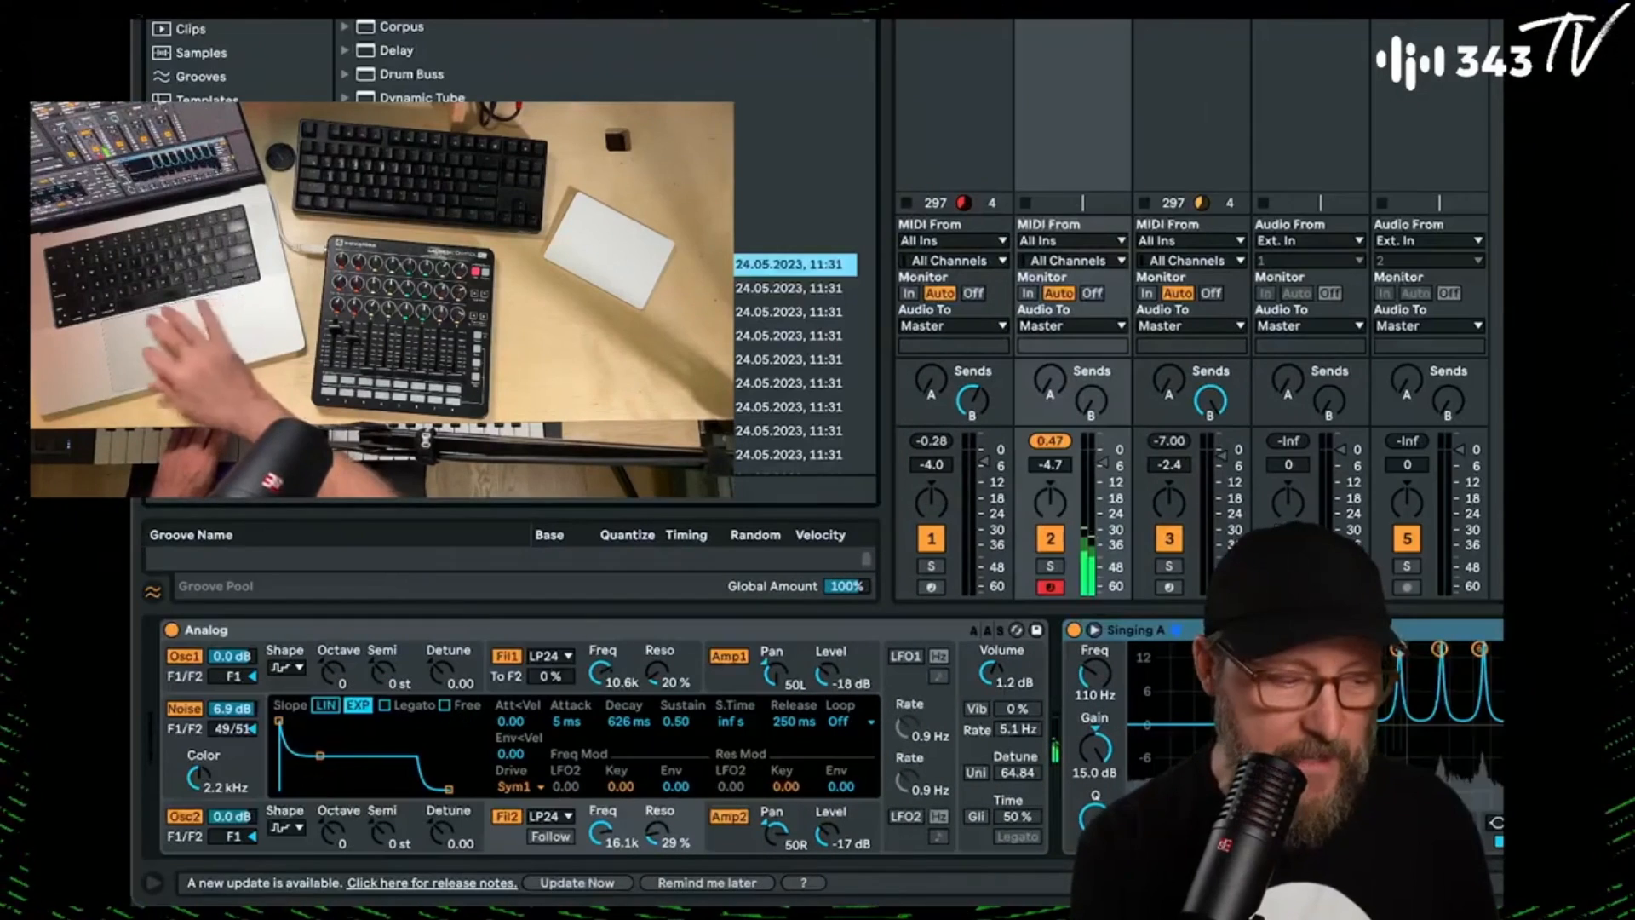
double_click(511, 288)
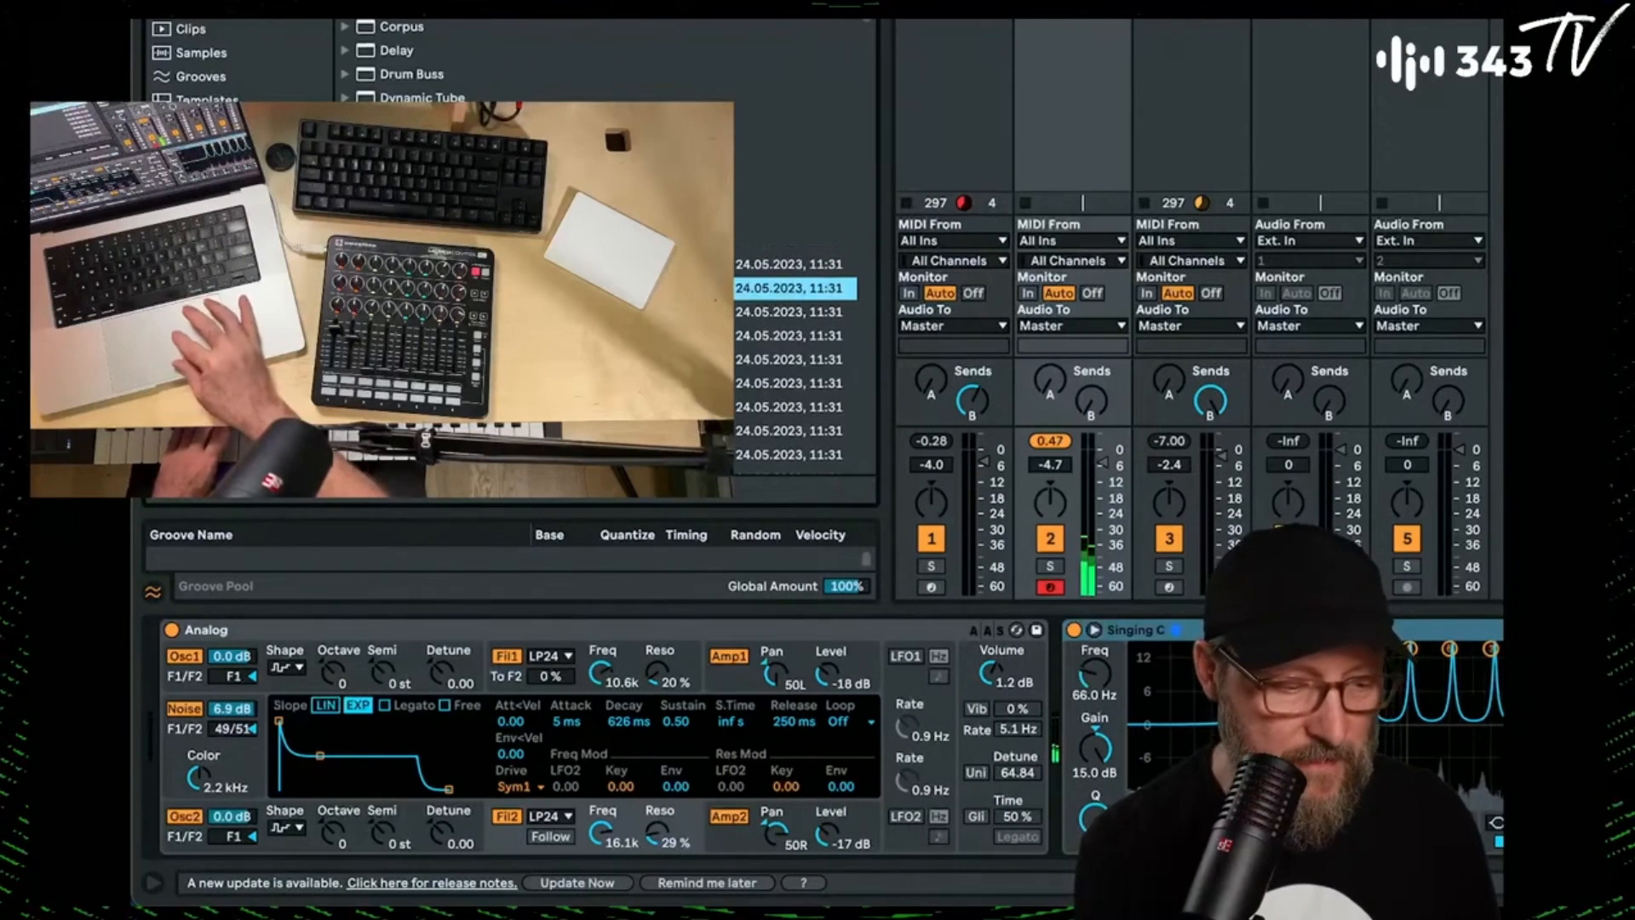
double_click(511, 312)
double_click(511, 335)
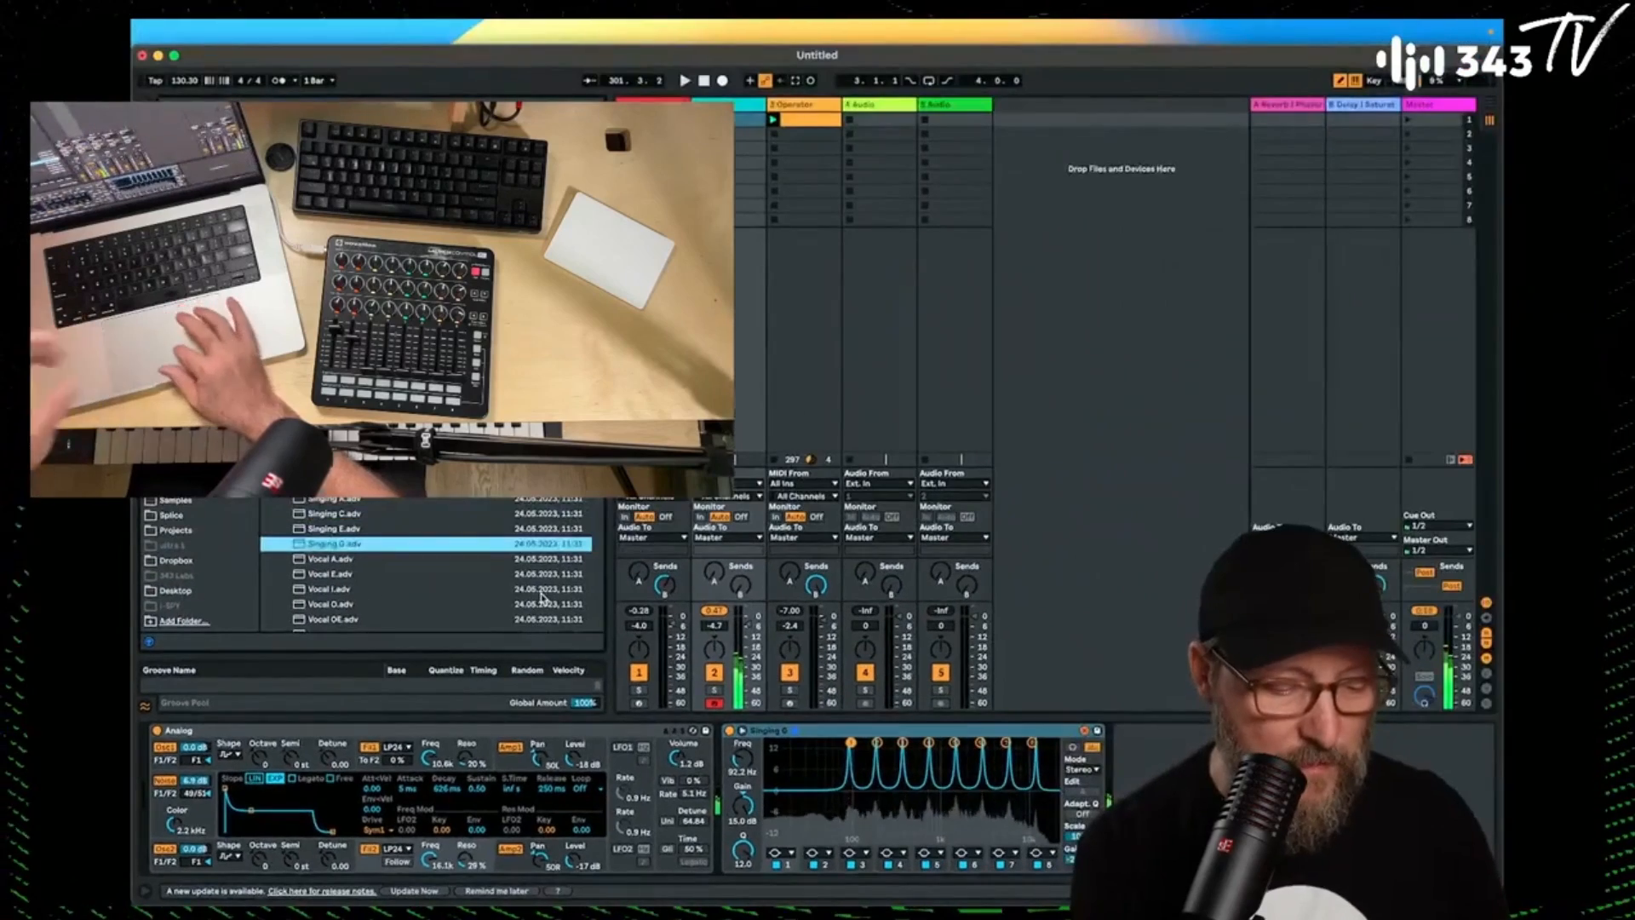
Replace the Singing G EQ on the Analog track with the Spectral Resonator effect.
click(730, 737)
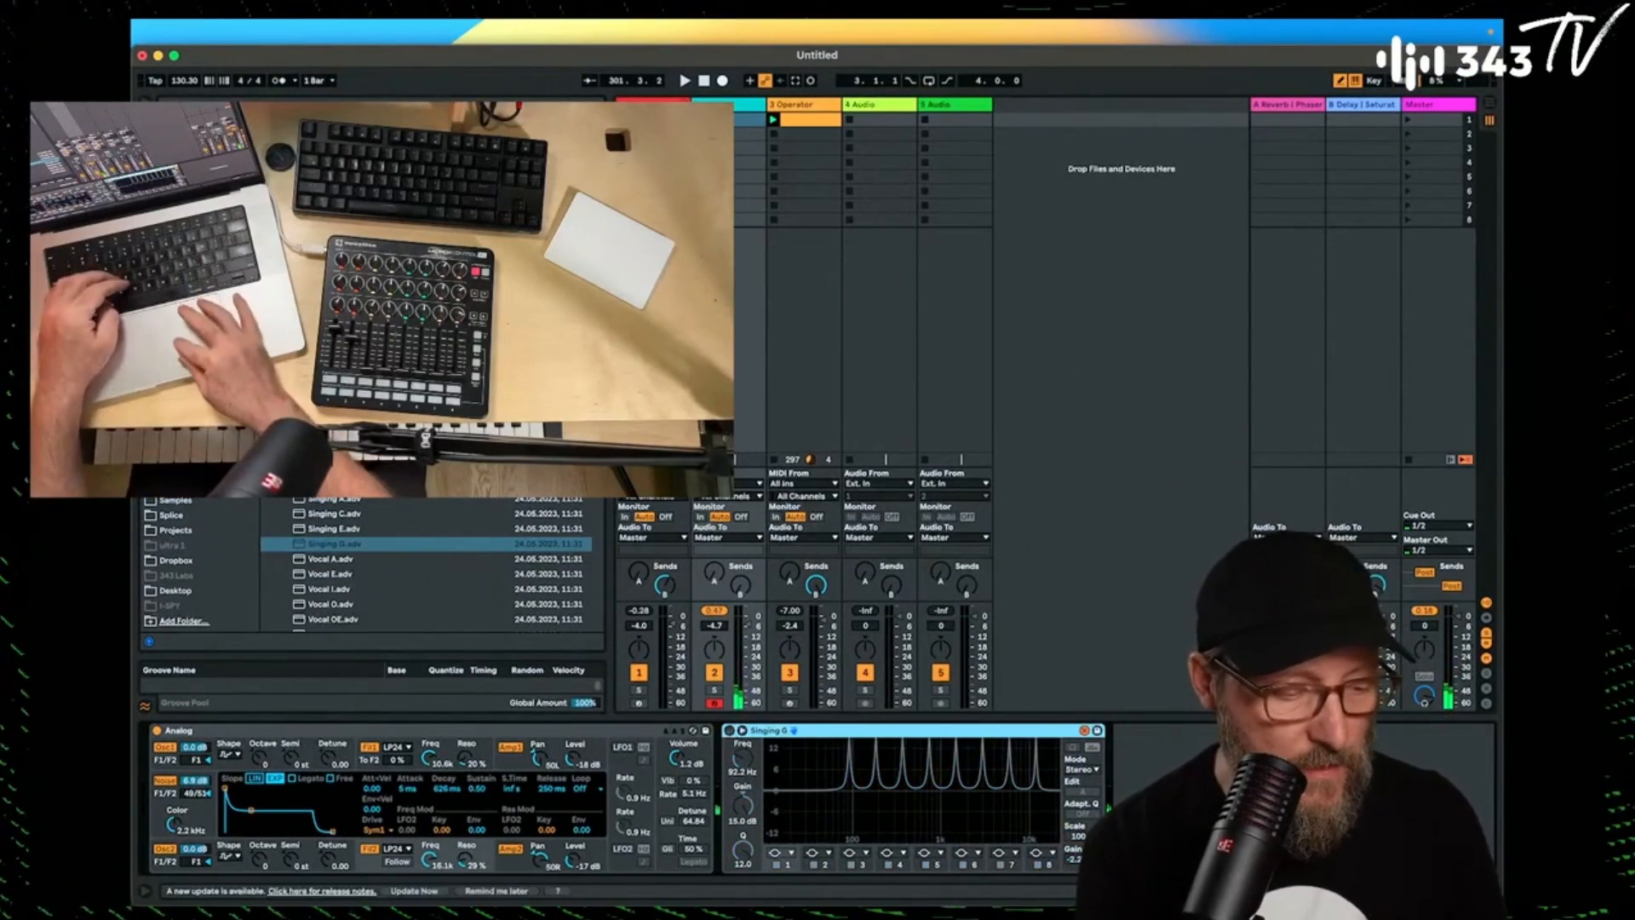
key(super+f)
key(Left)
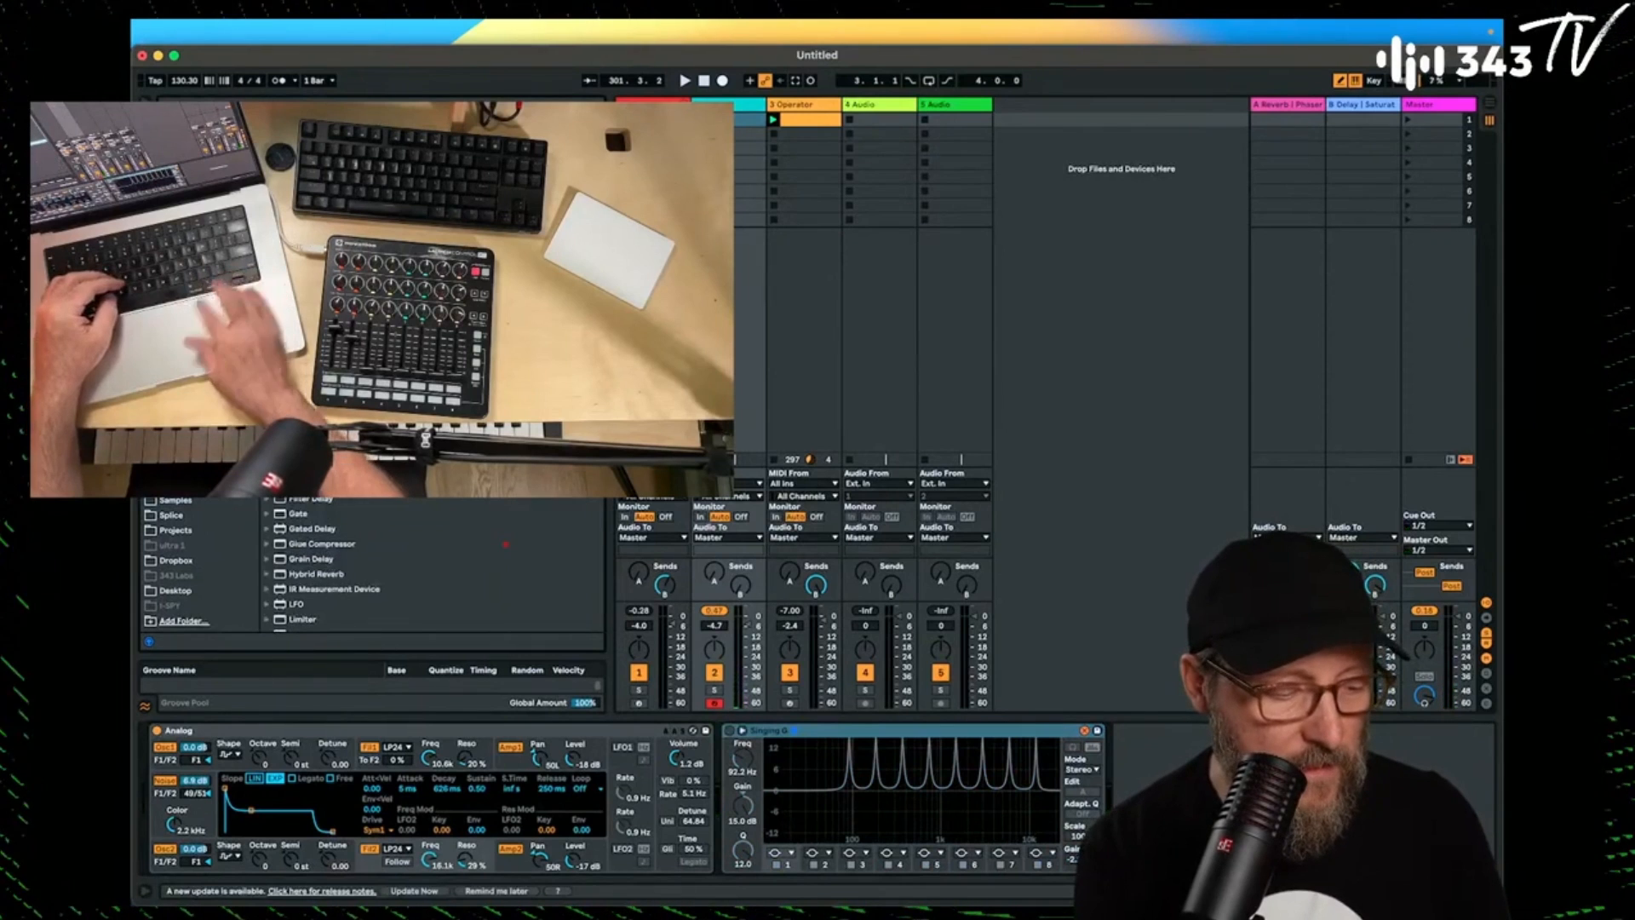
key(super+f)
text(r)
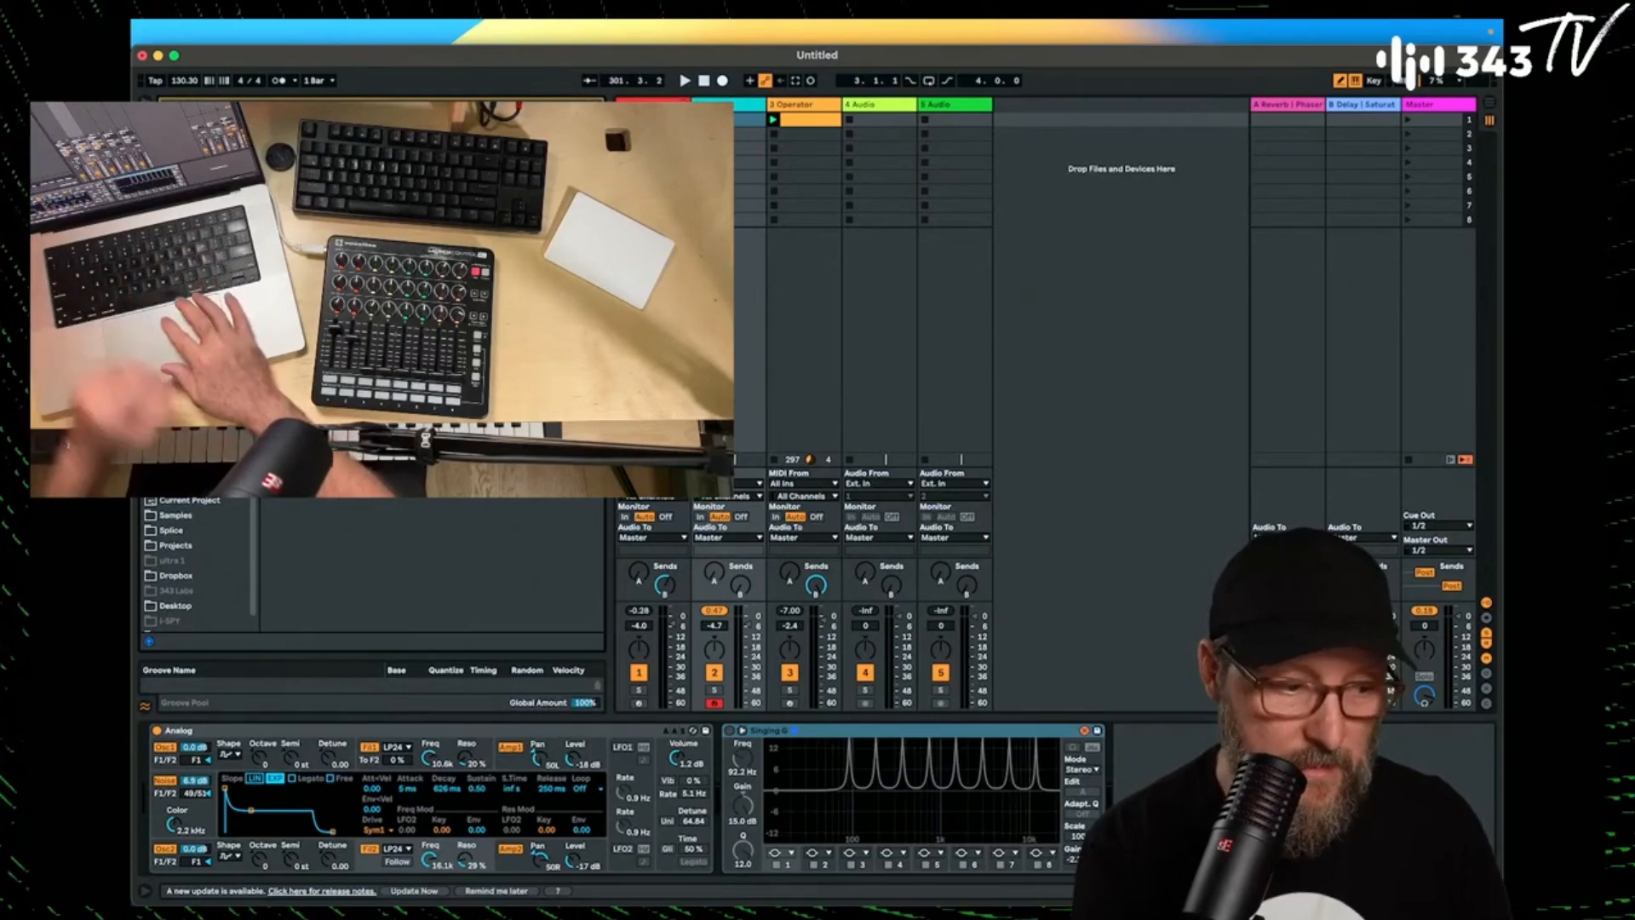
key(Return)
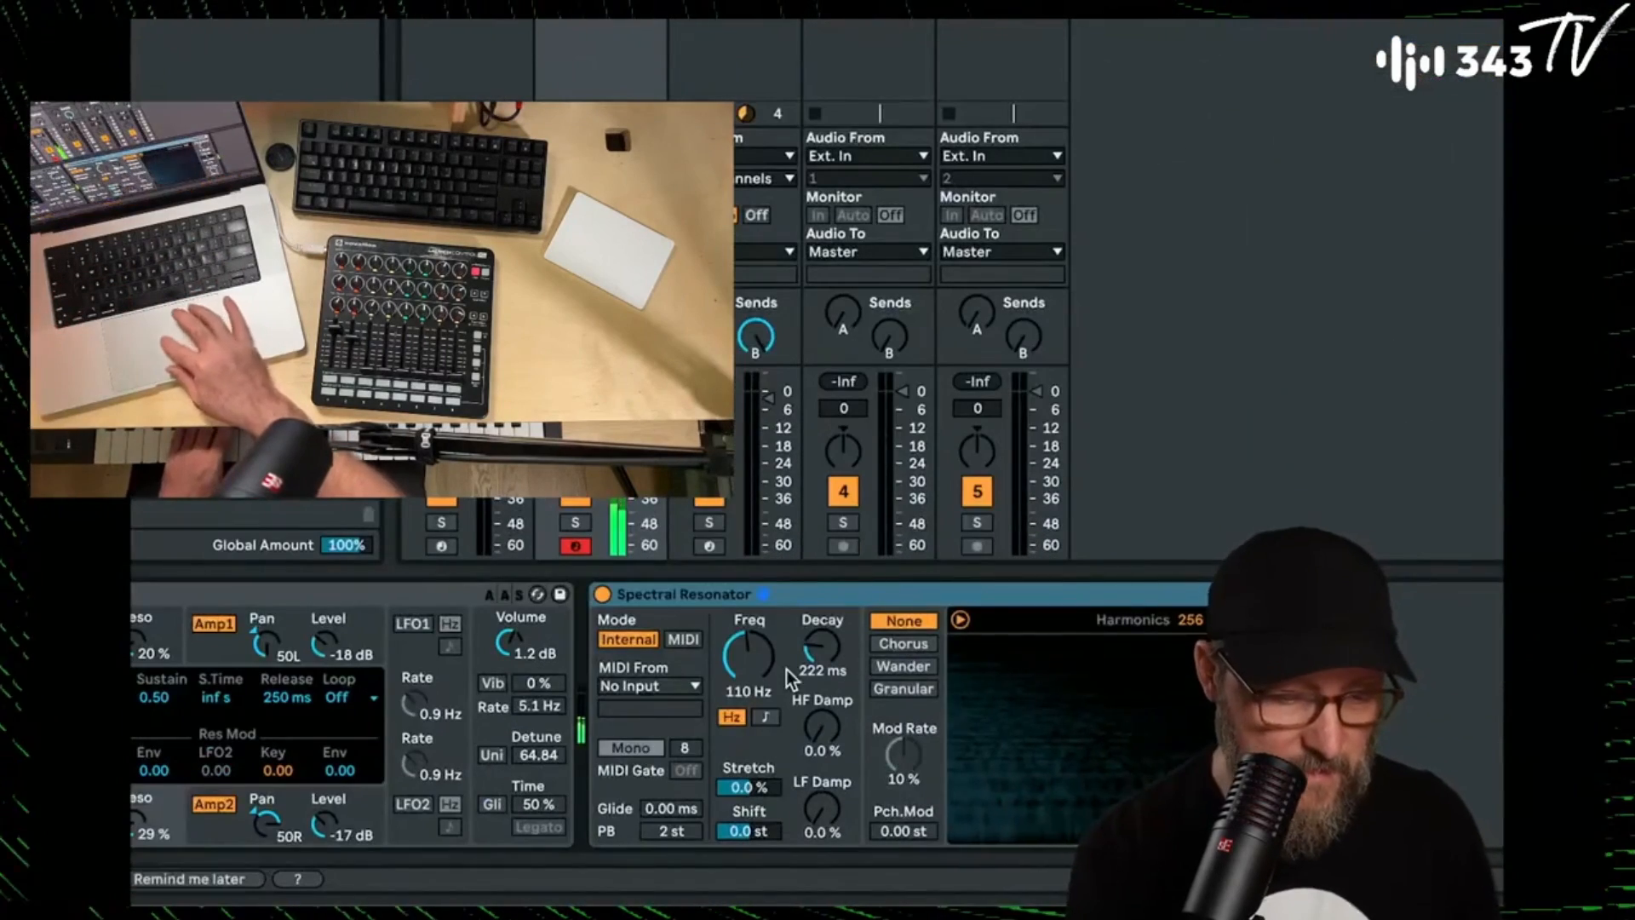
Set Spectral Resonator's Freq to 63.7 Hz, Stretch to 56 % and Shift to -19.5 st.
drag(748, 656, 748, 707)
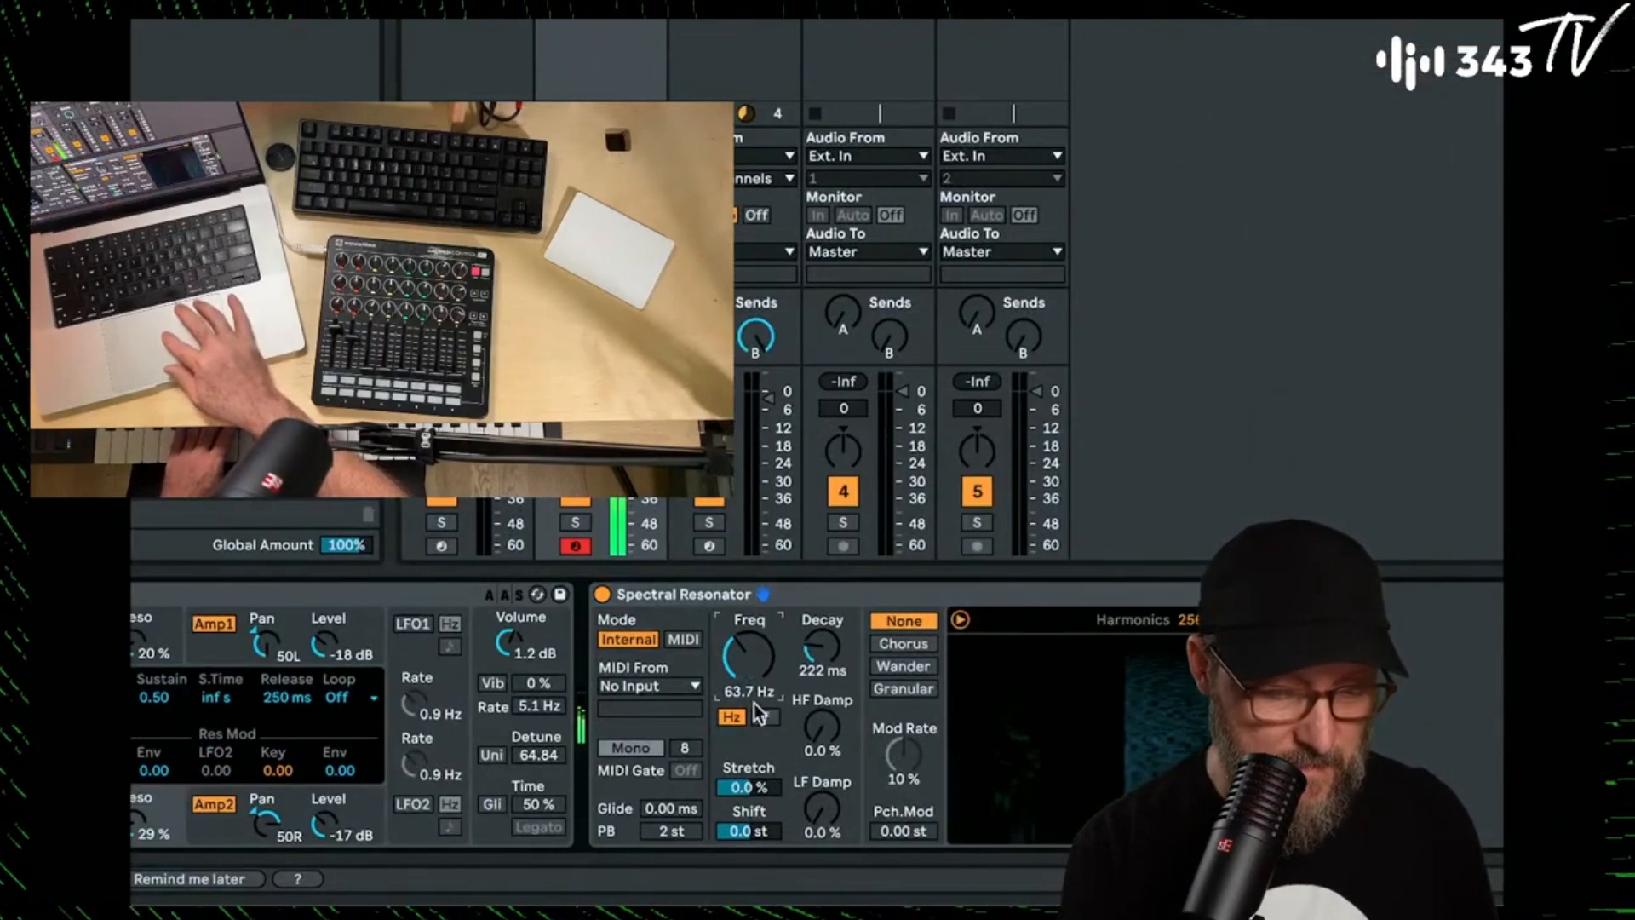
drag(748, 787, 749, 753)
drag(758, 840, 758, 877)
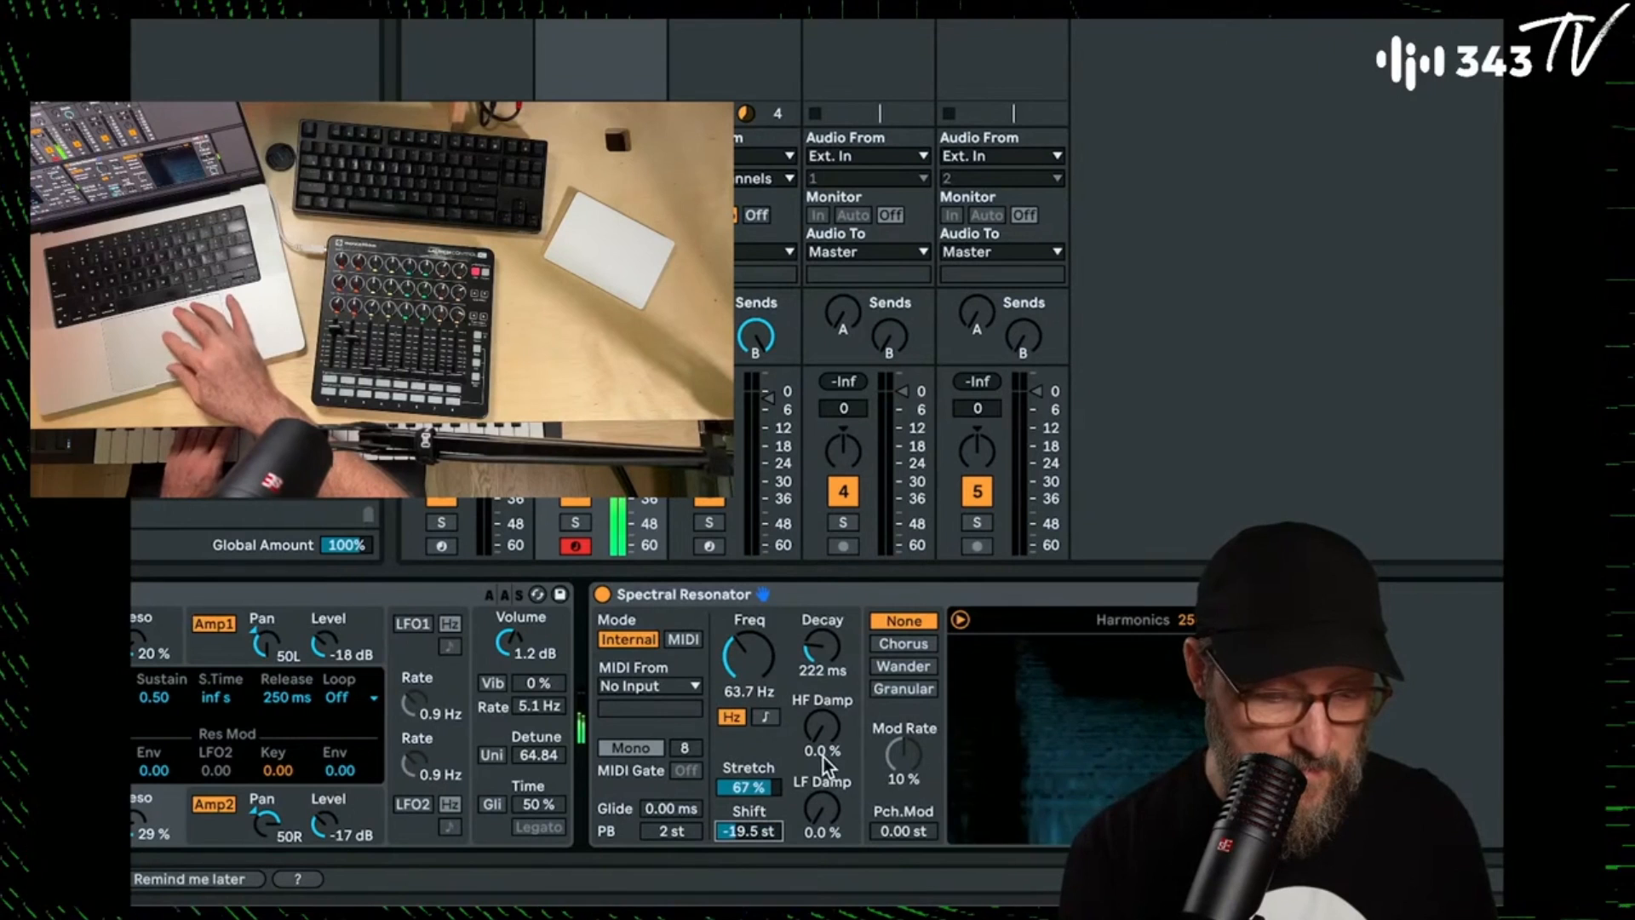
drag(749, 786, 749, 860)
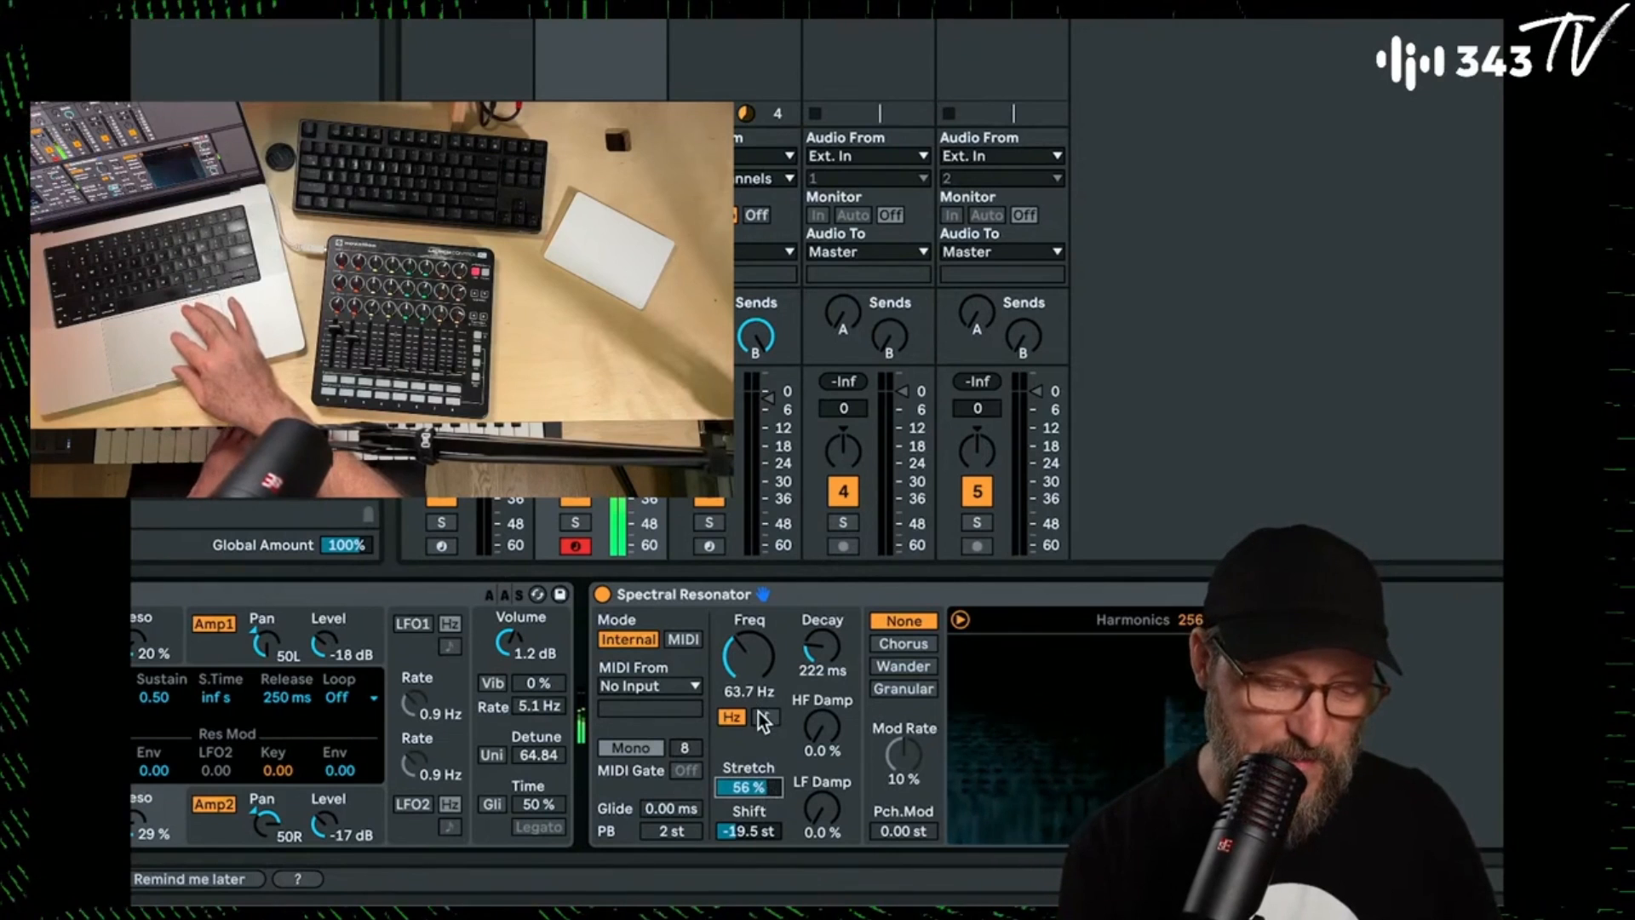
Replace Spectral Resonator on the Analog track with the Vocoder effect.
drag(762, 663, 762, 690)
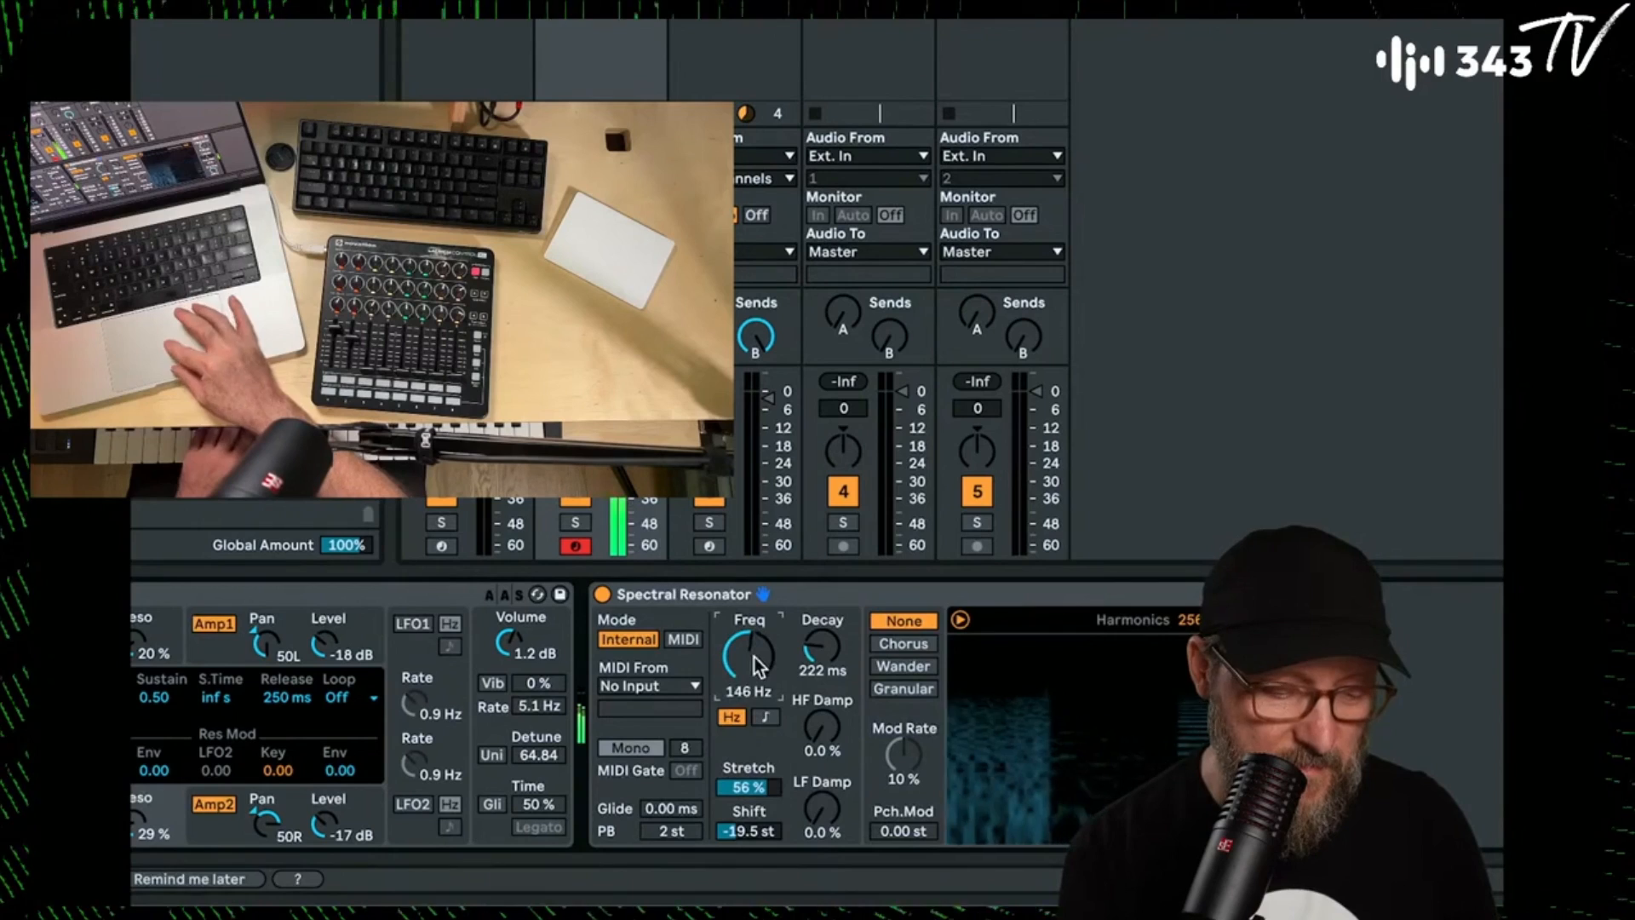
click(775, 594)
key(Delete)
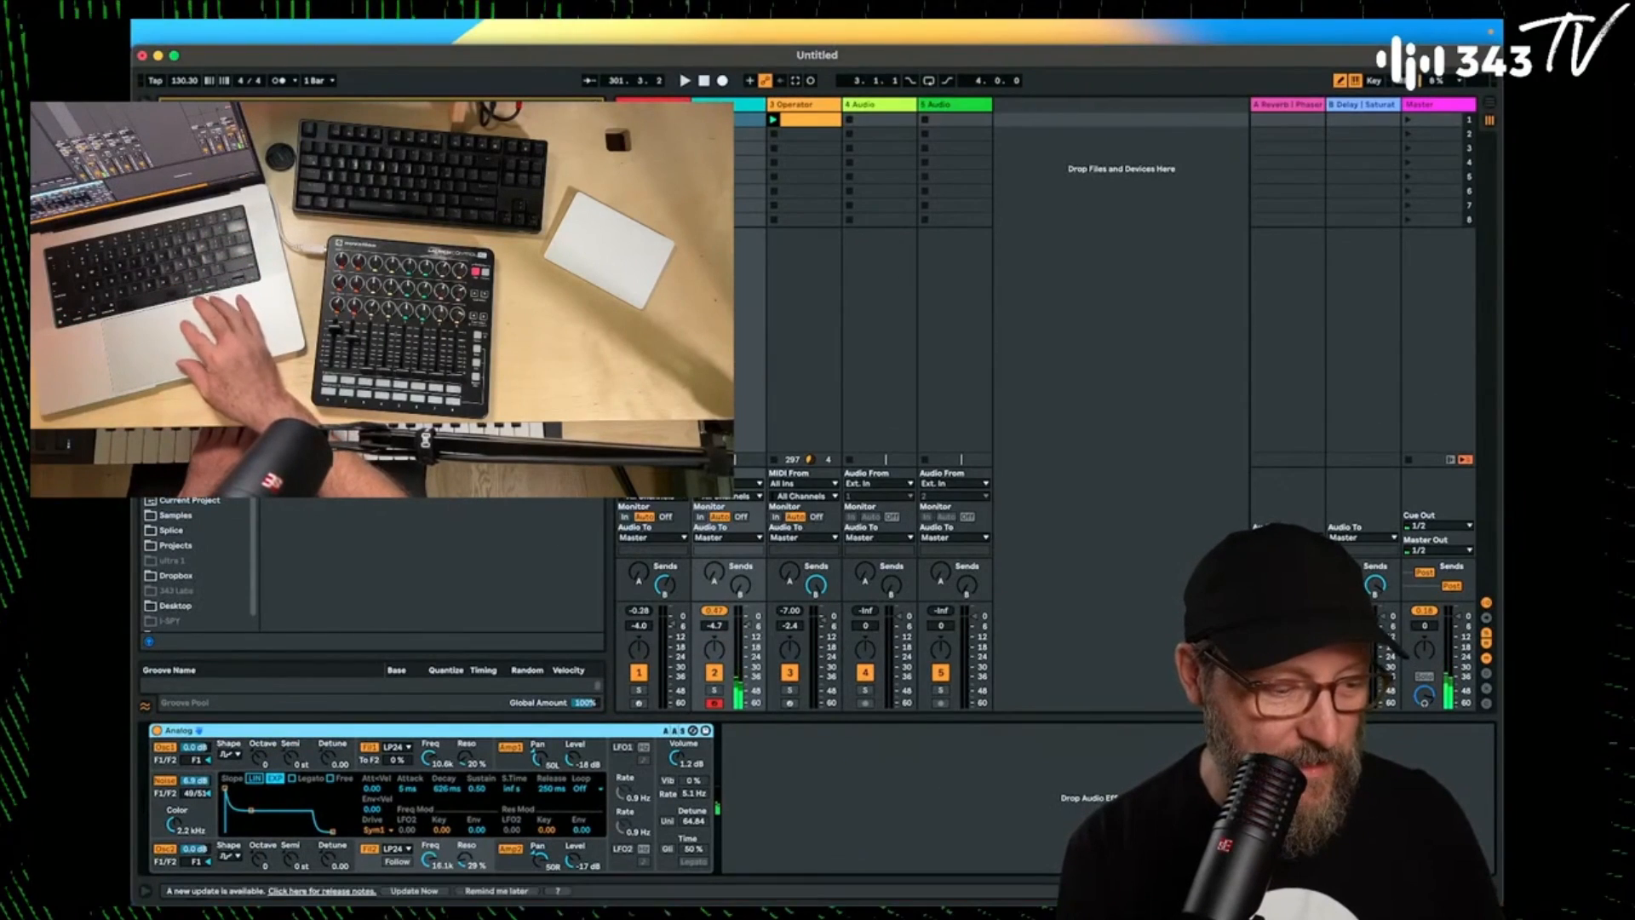
click(598, 104)
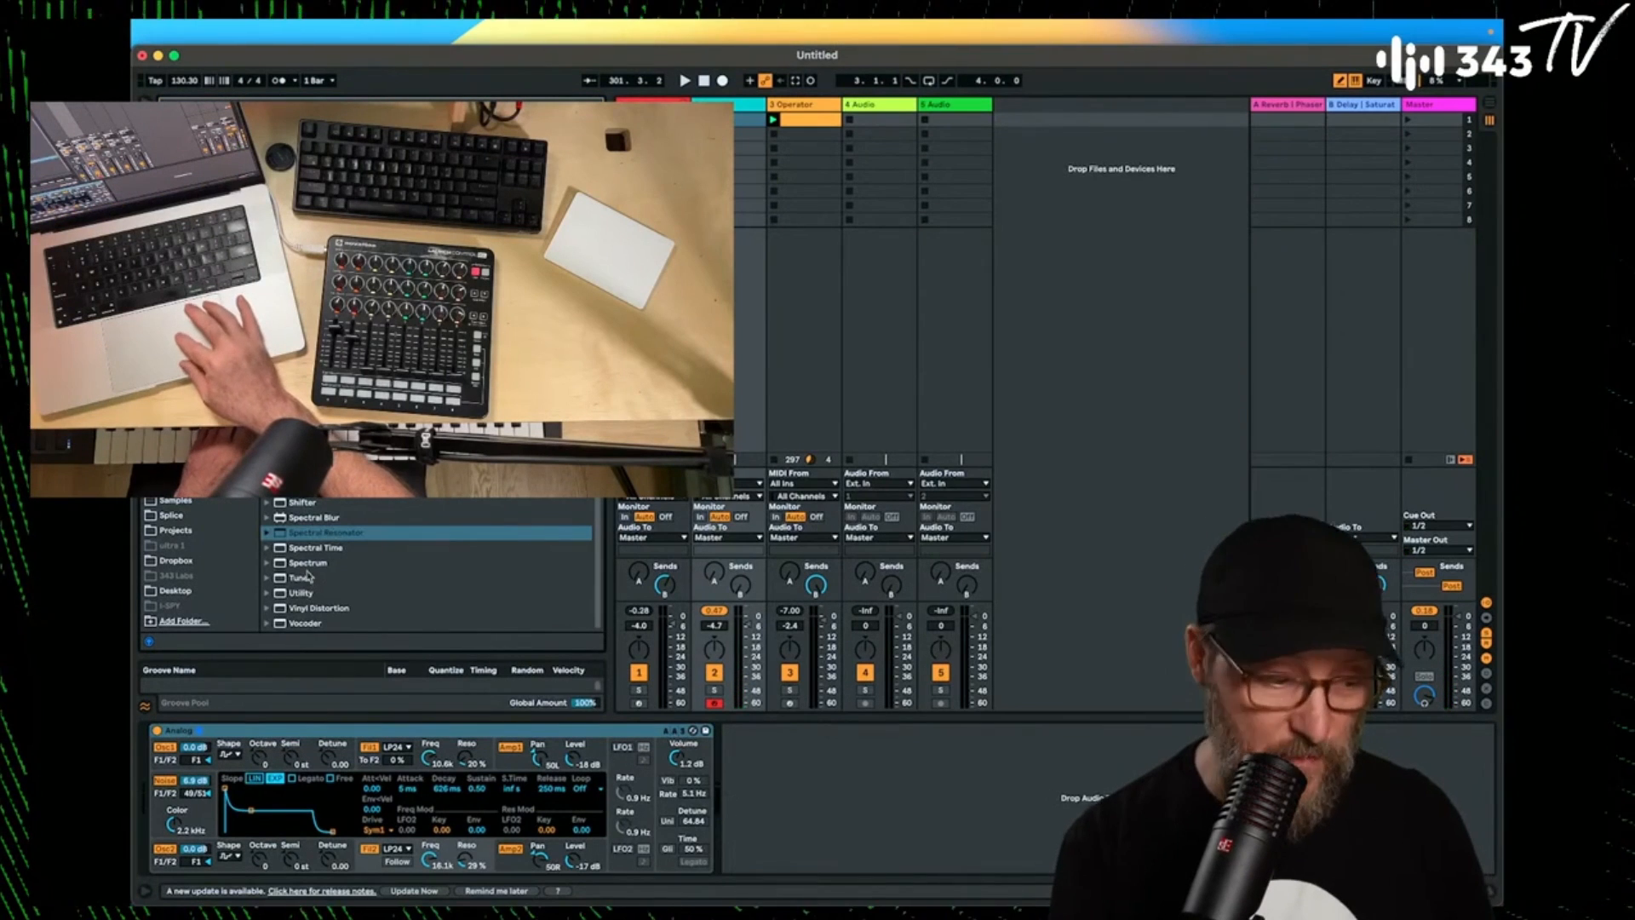
double_click(300, 624)
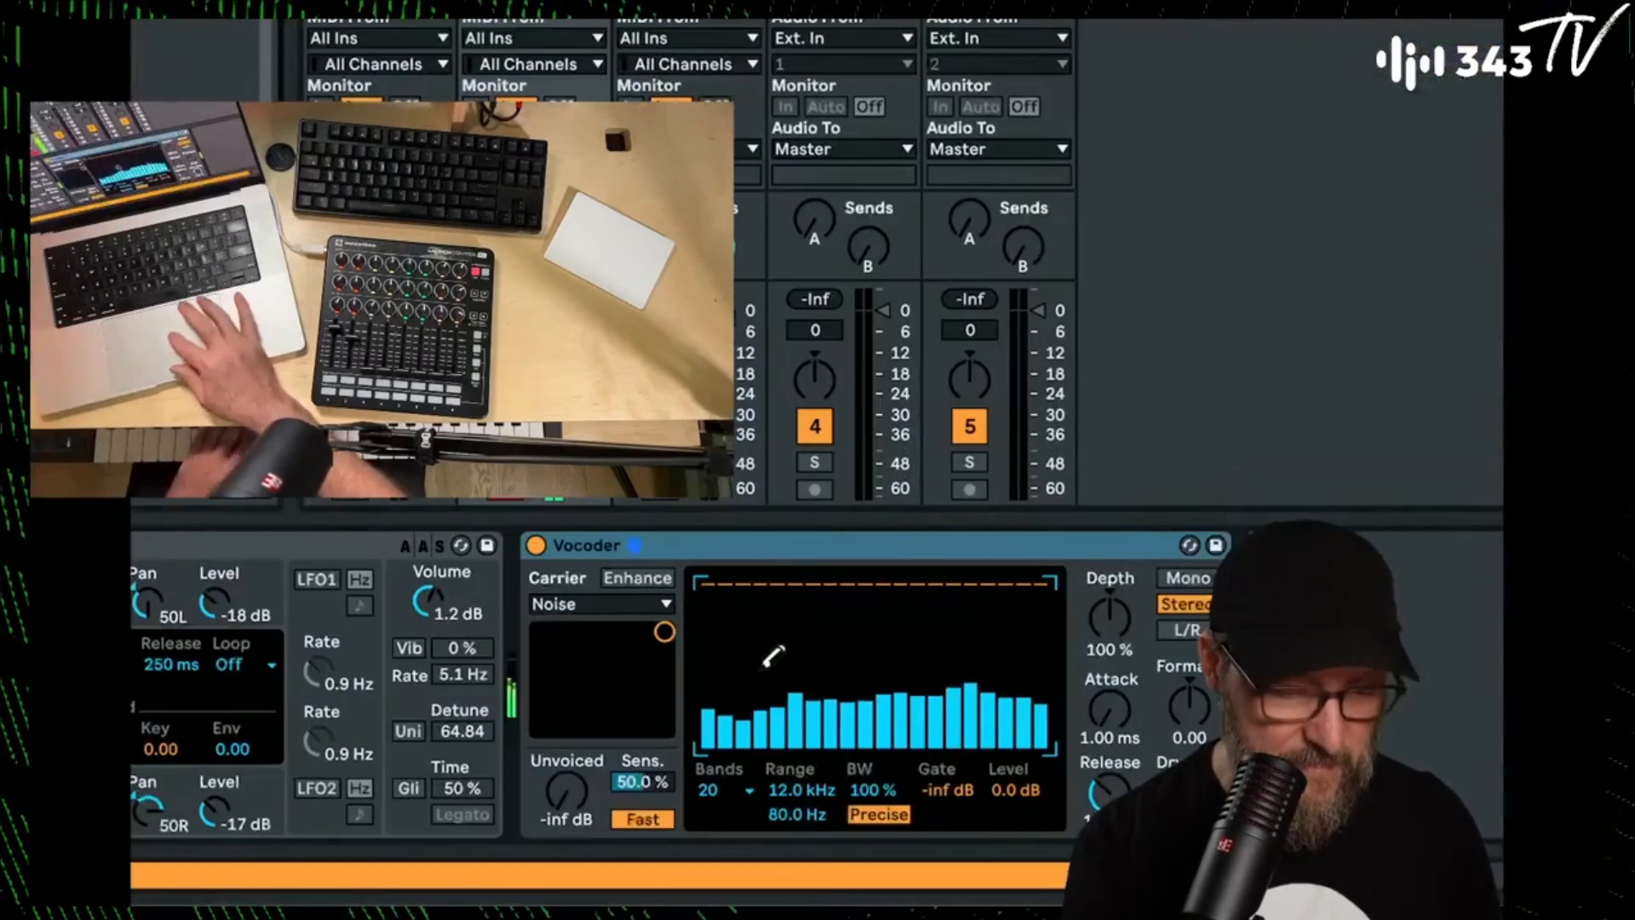
Set the Vocoder's range to 20.0 Hz–1.24 kHz, bandwidth to 50.1 %, filter mode to Retro, stereo mode to L/R and formant to -5.00.
drag(875, 891, 875, 918)
mouse_move(875, 793)
mouse_down()
mouse_move(824, 833)
mouse_move(801, 829)
mouse_move(877, 780)
mouse_up()
click(877, 814)
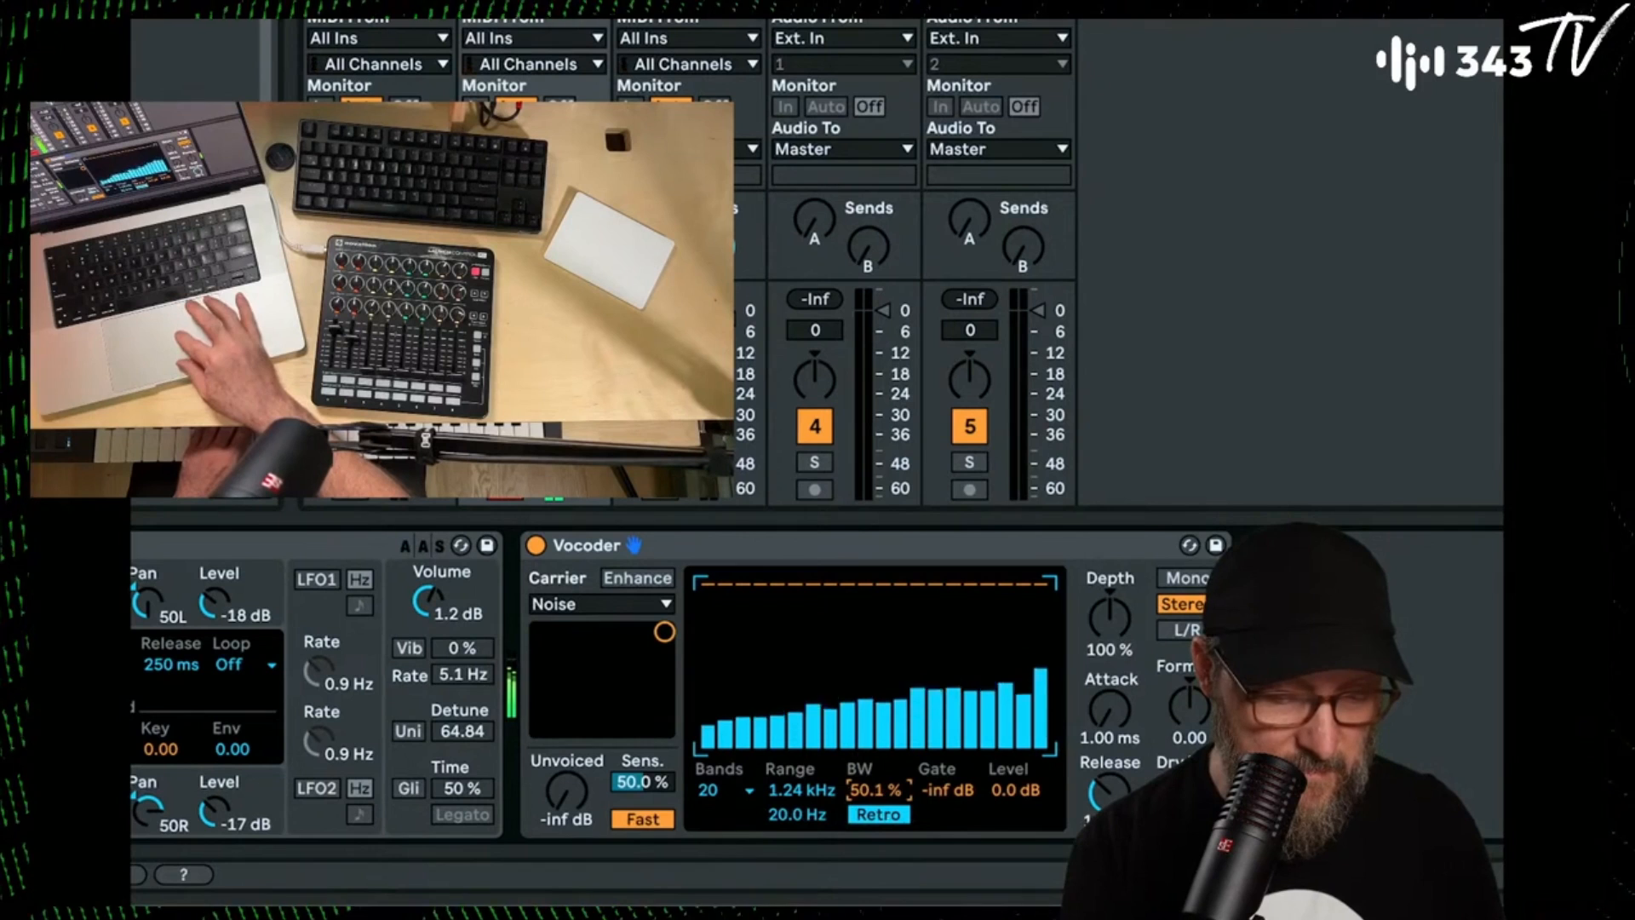
drag(1109, 794, 1109, 766)
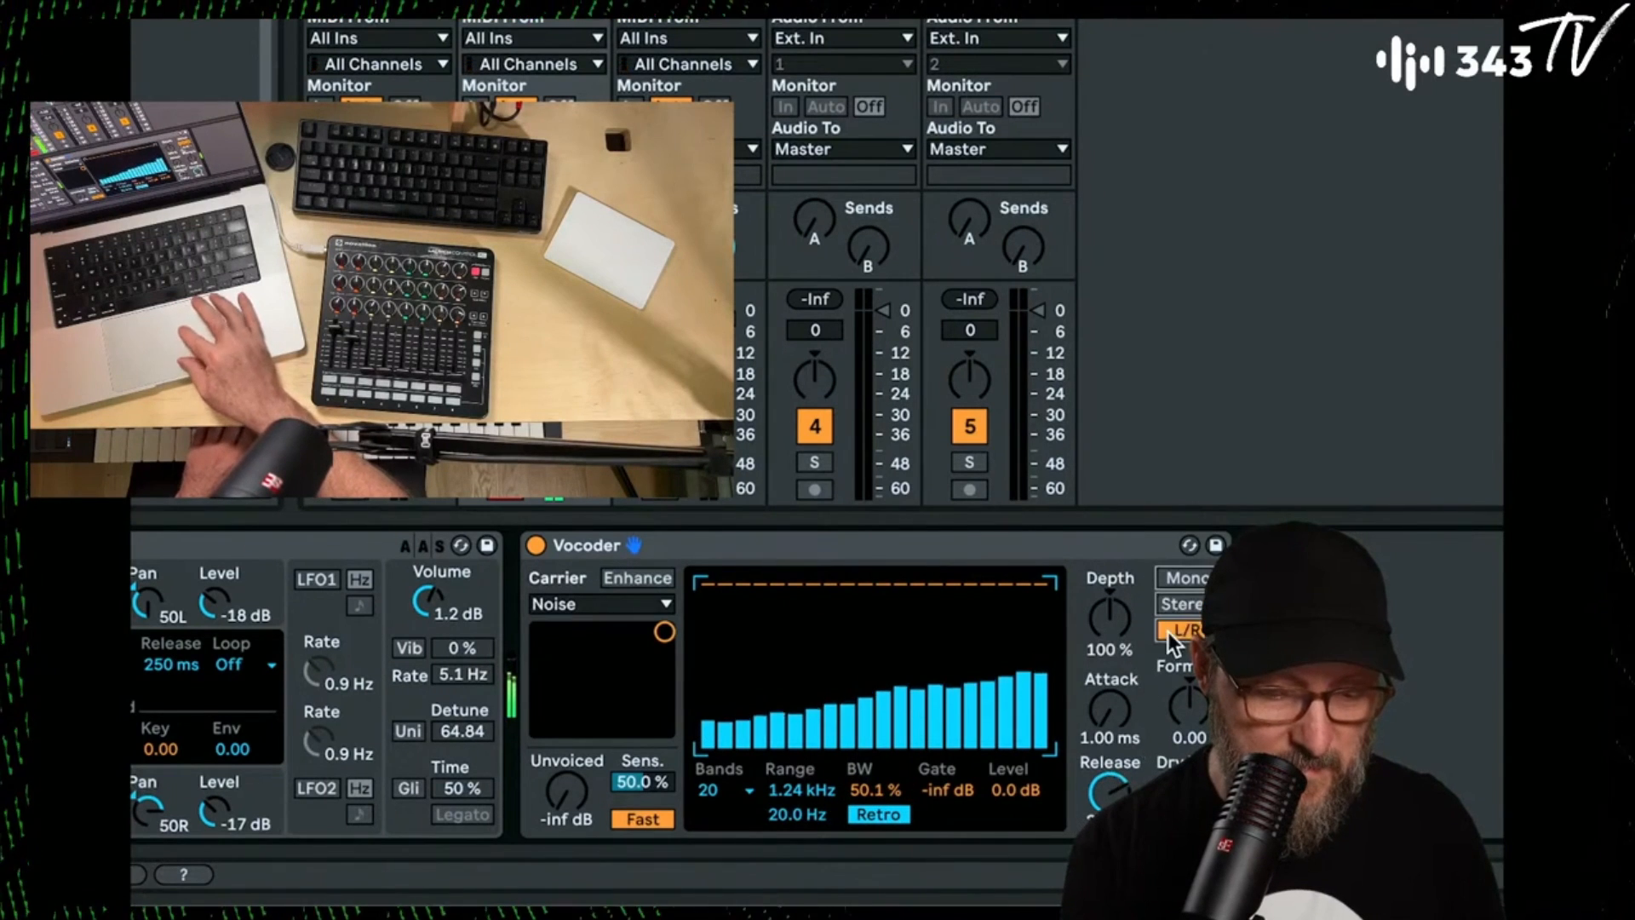
drag(1188, 705, 1188, 732)
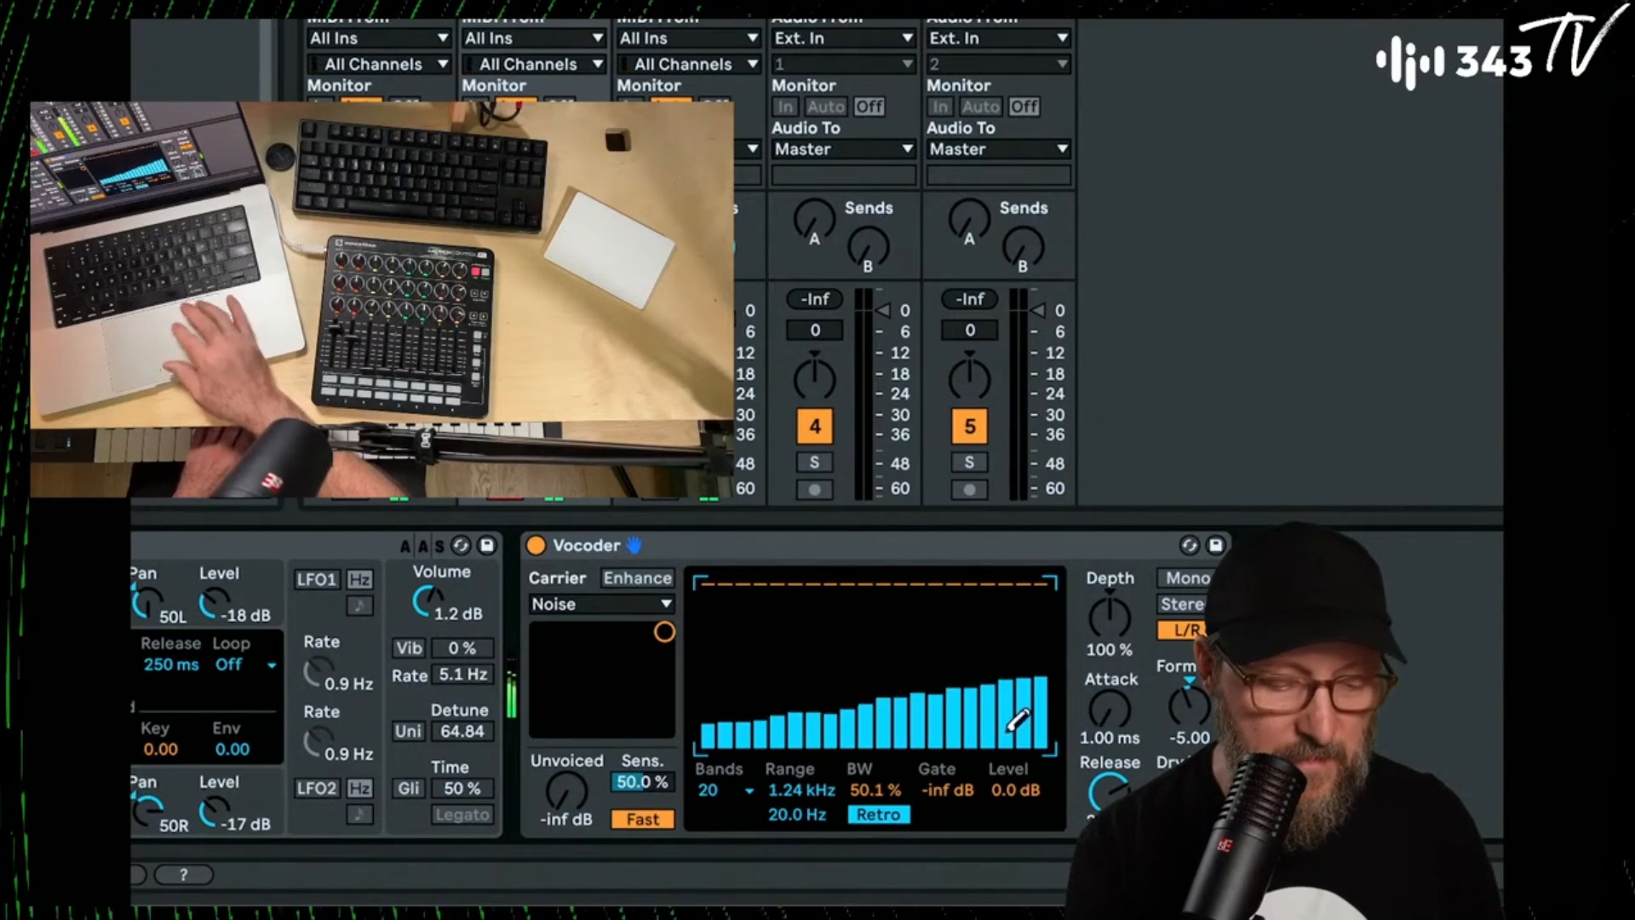
Solo the Analog track and set its Vocoder to 40 bands, a 45.8–973 Hz range and 14.5 % bandwidth.
mouse_move(797, 816)
mouse_down()
mouse_move(797, 787)
mouse_move(798, 804)
mouse_up()
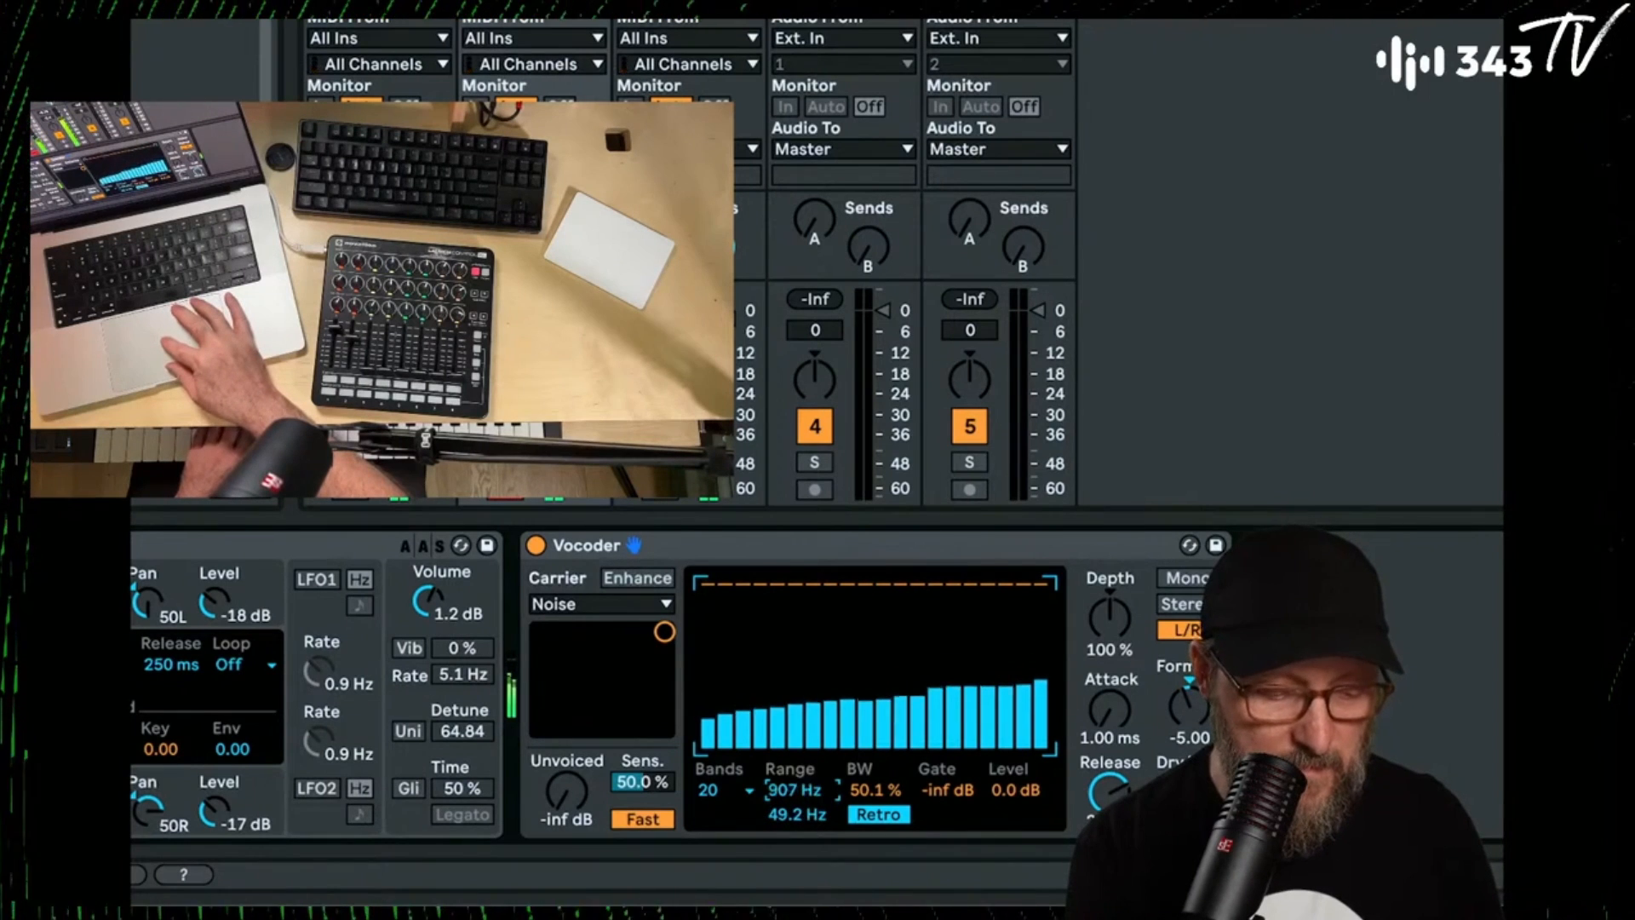
click(749, 791)
click(730, 759)
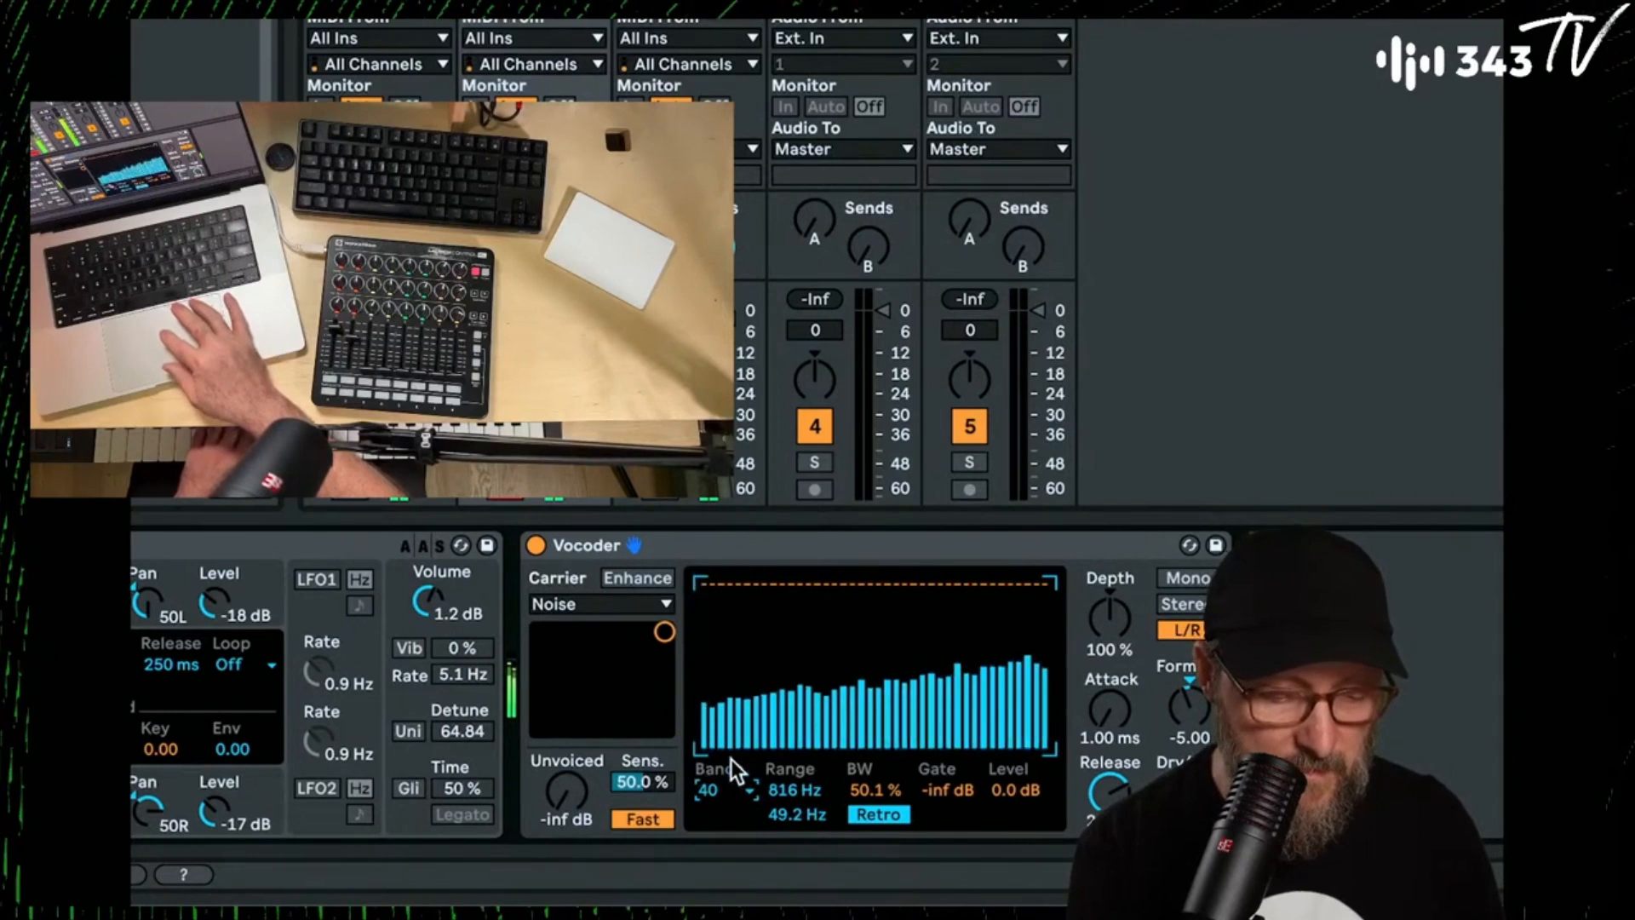
click(505, 462)
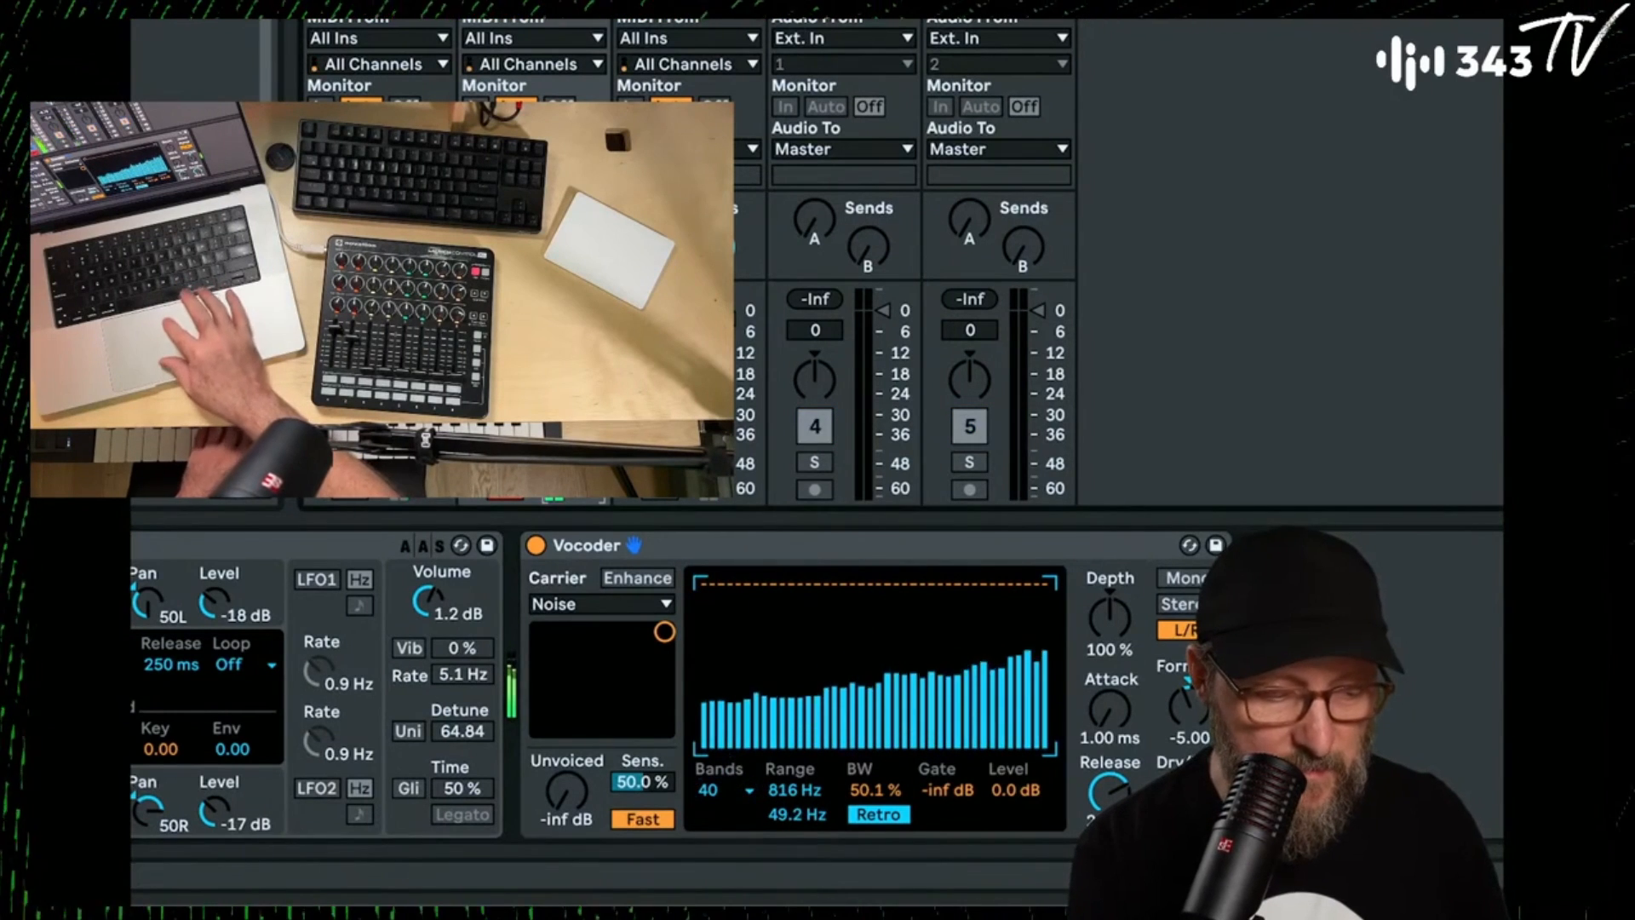
drag(877, 791, 794, 811)
drag(793, 790, 794, 782)
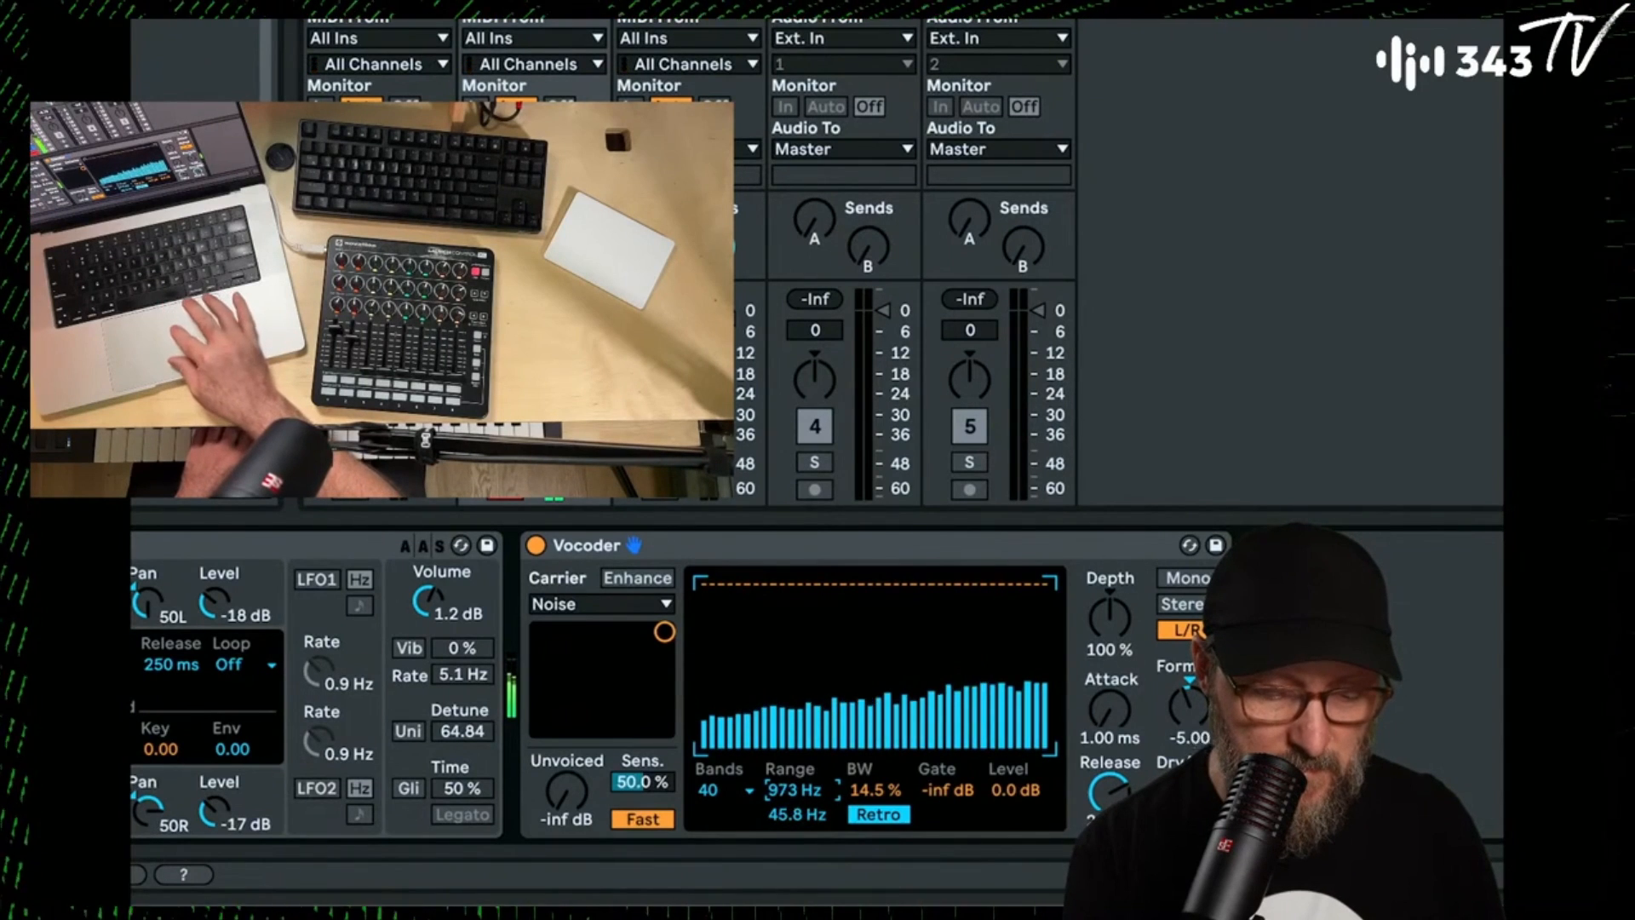
drag(1189, 688, 1188, 708)
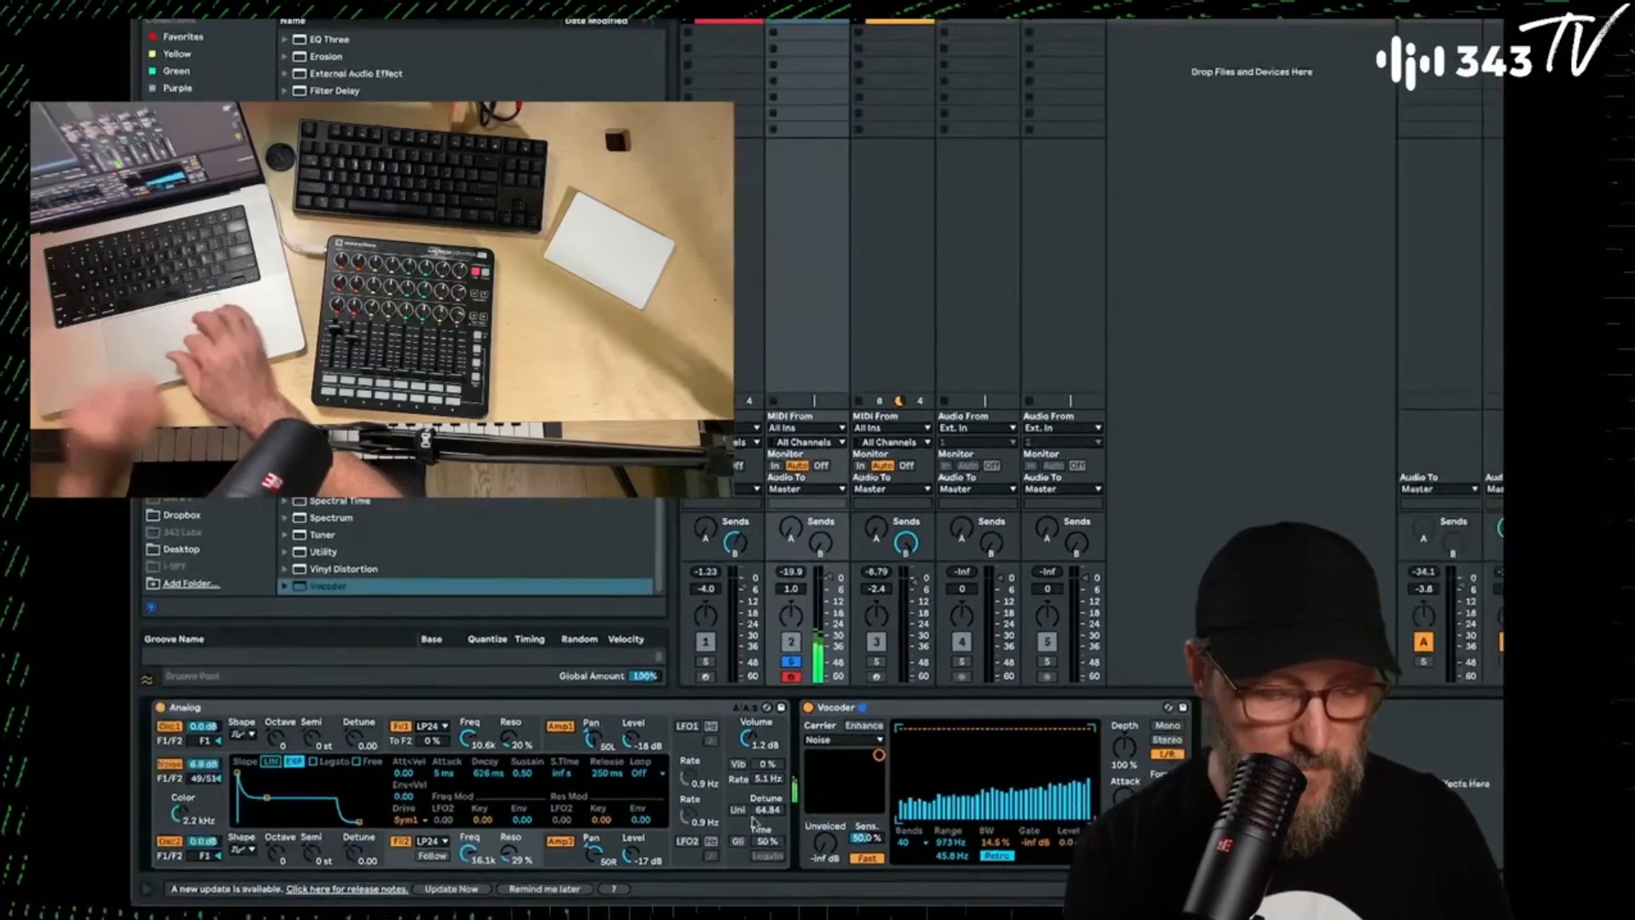
Set Analog's filters to 3.4k with 33 % resonance and 3.2k with 45 %, and try long amp envelope attacks with a 7.13 s release.
drag(510, 738, 510, 706)
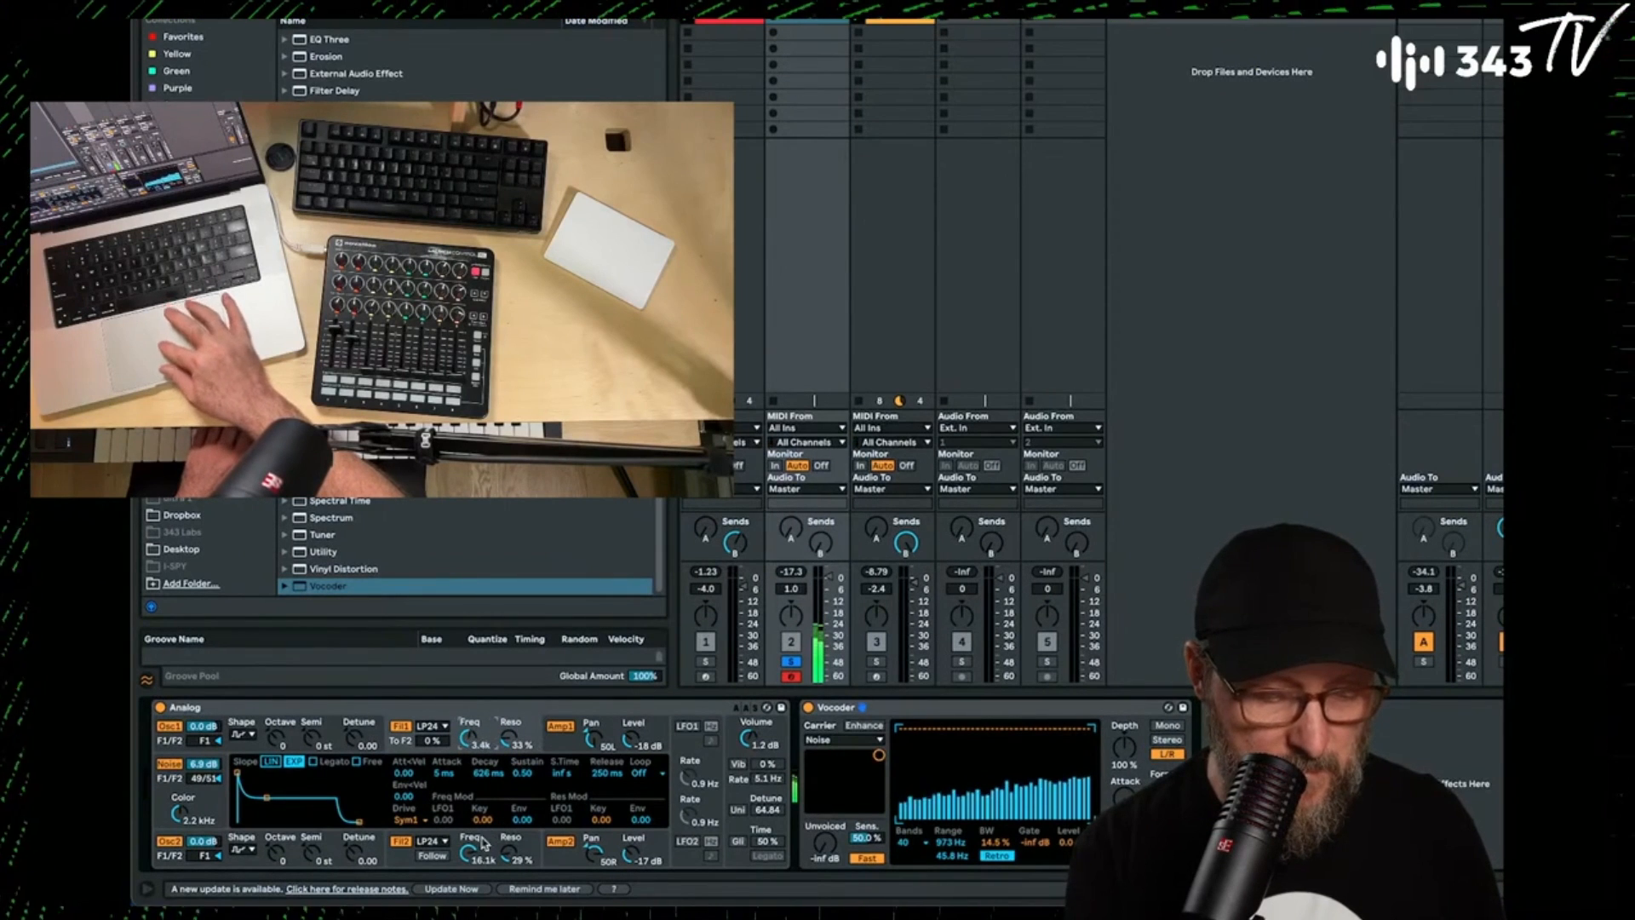
drag(489, 837, 490, 864)
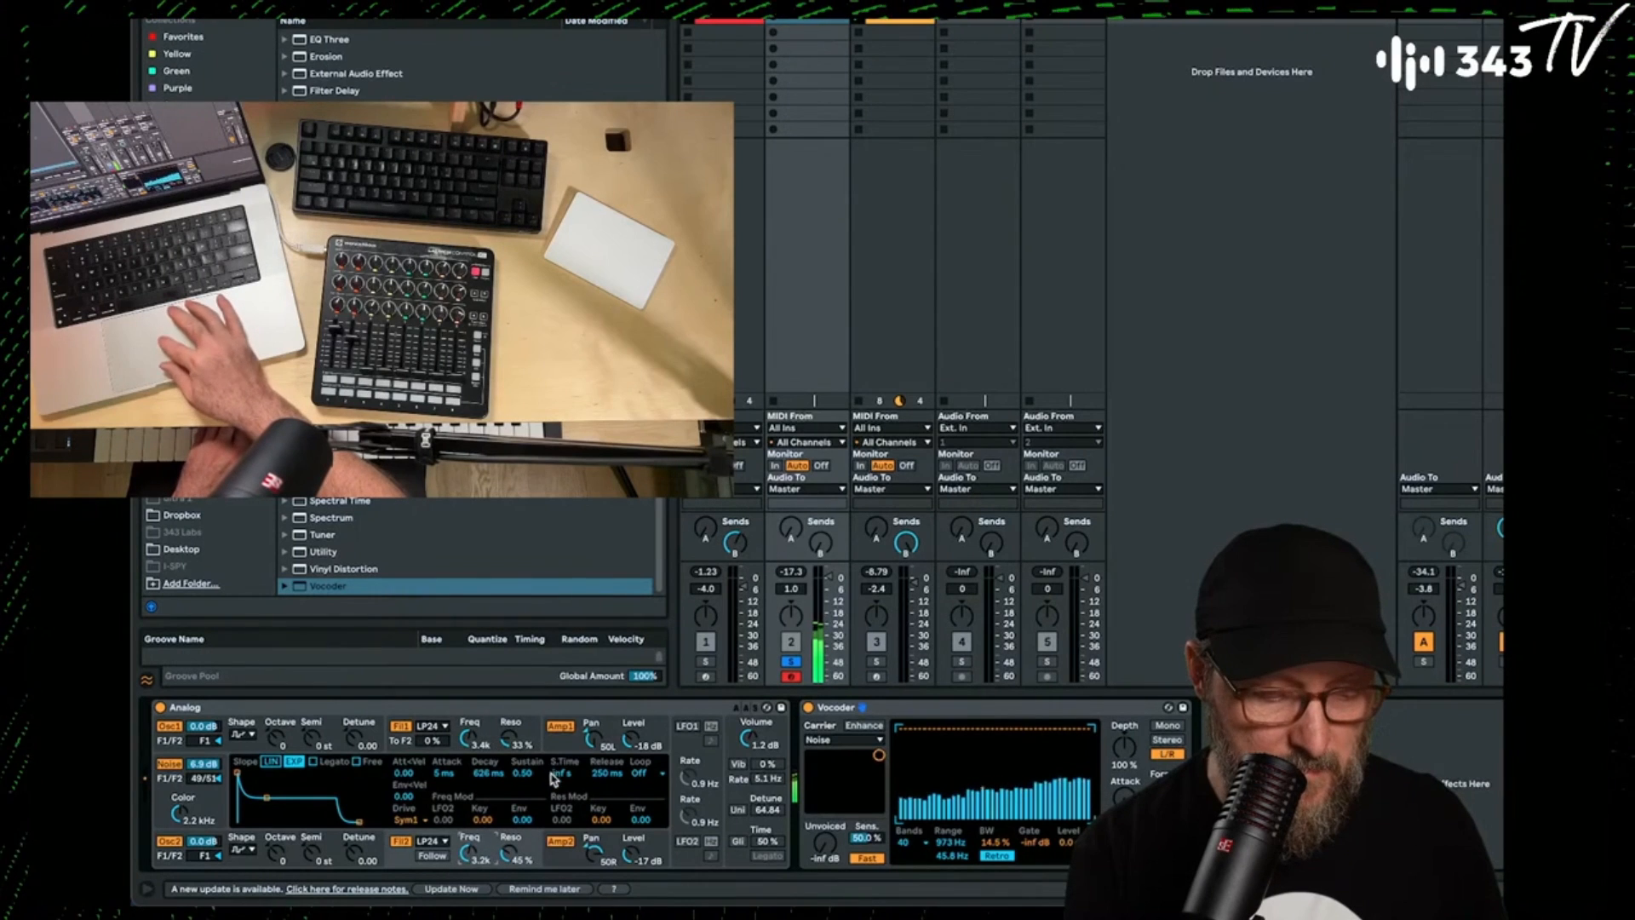
click(562, 730)
drag(516, 777, 443, 732)
click(555, 862)
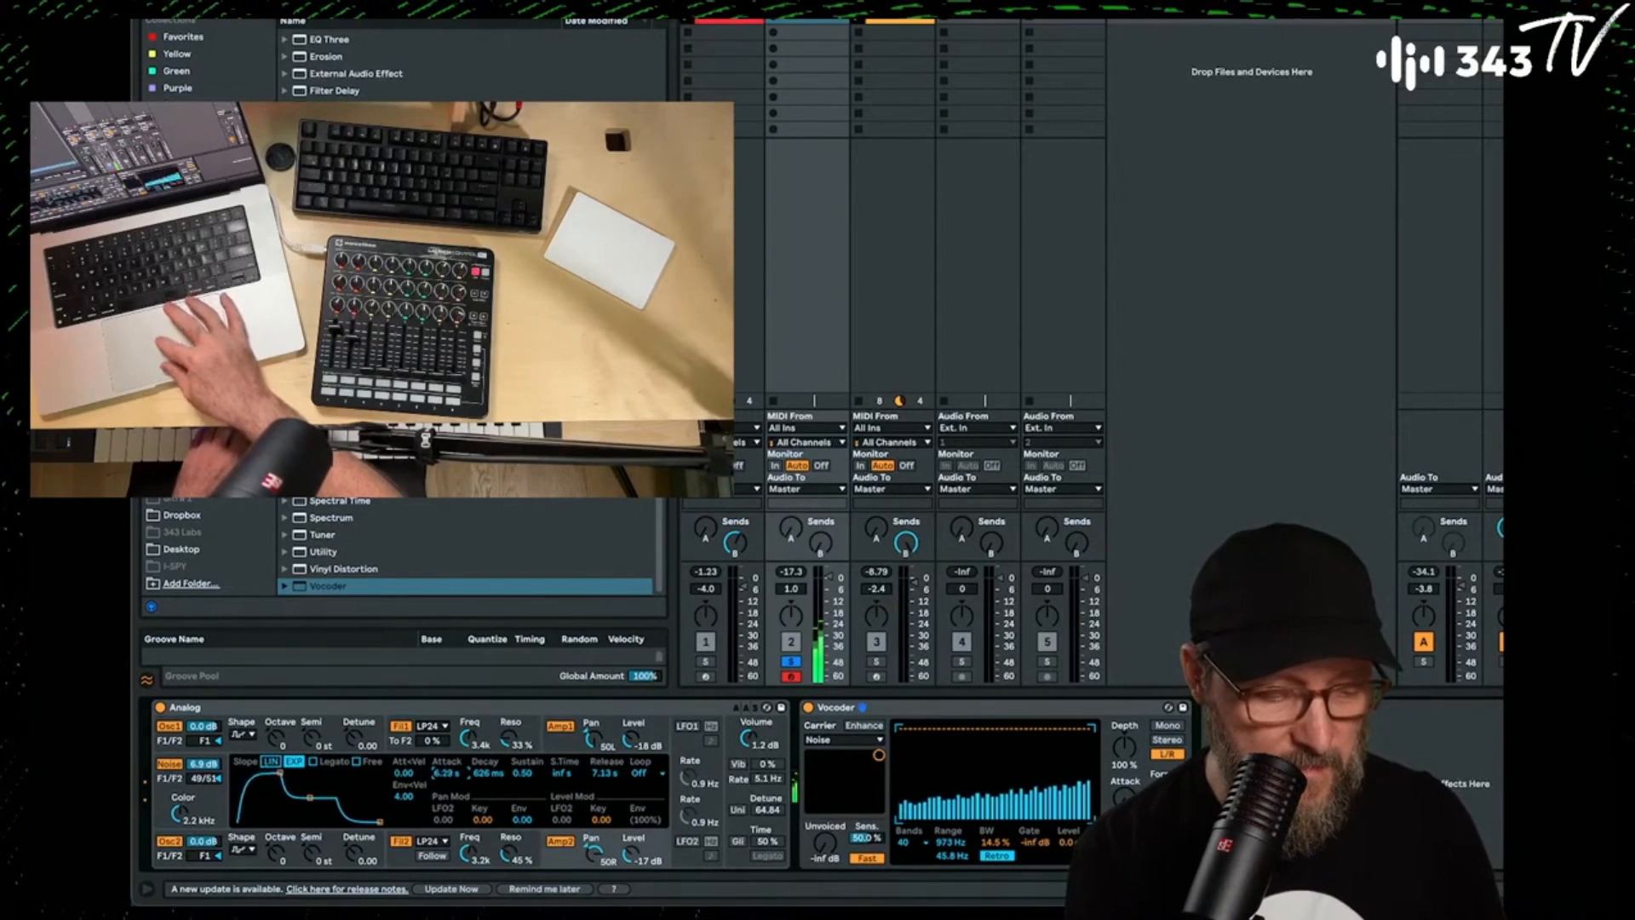
click(565, 742)
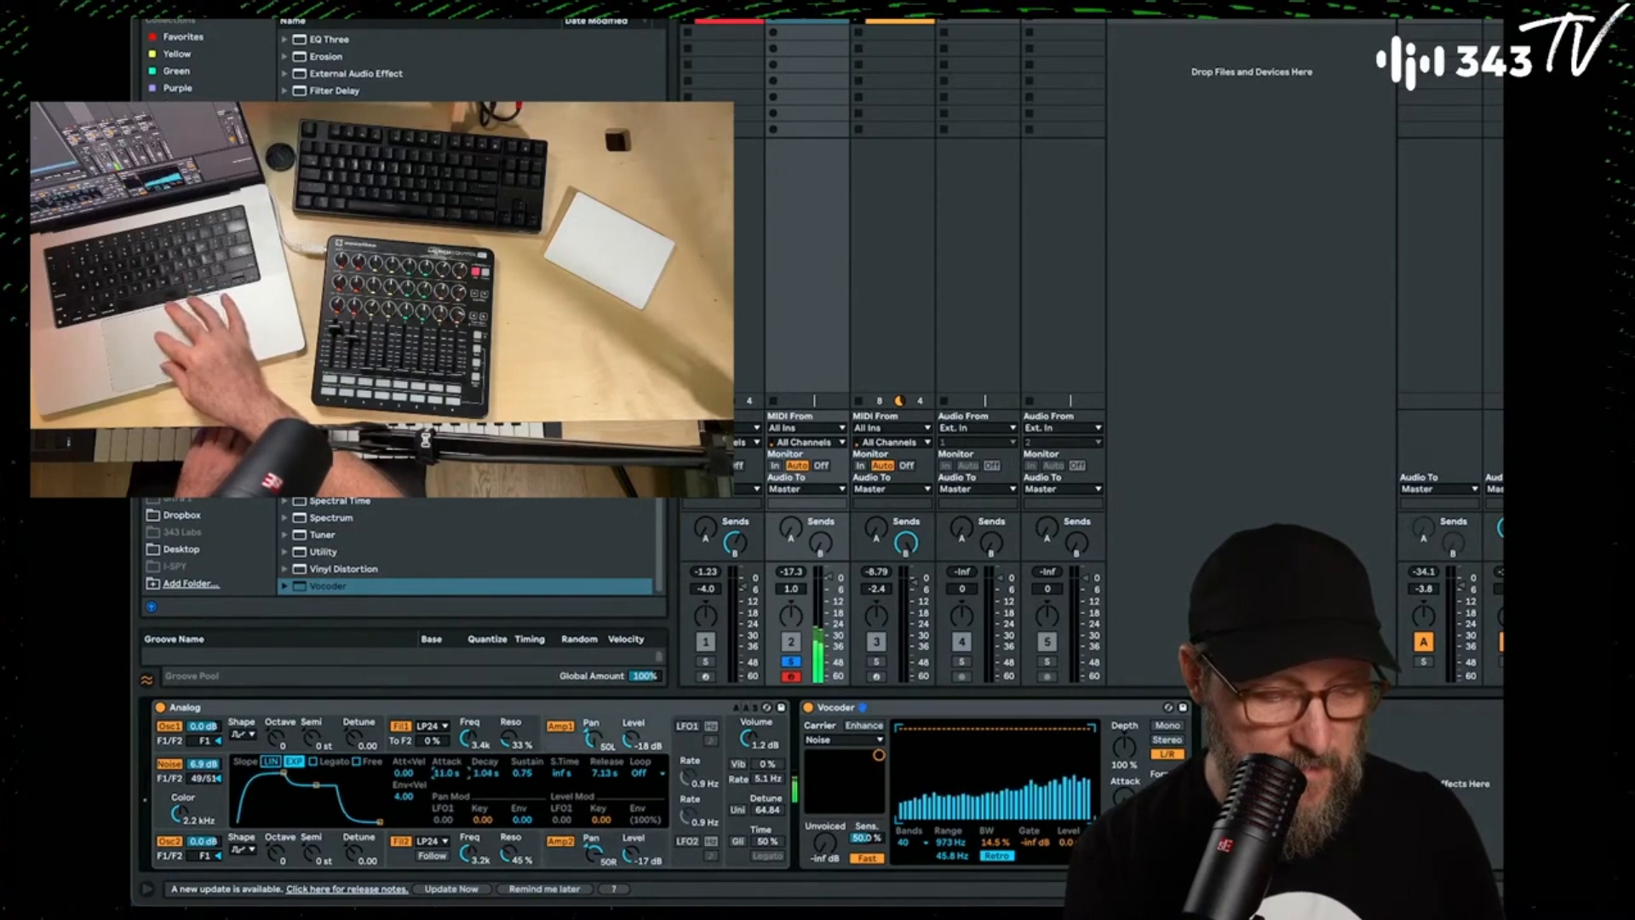
Set Analog's filter 1 frequency to 4.6k and filter 2 resonance to 40 %, then unsolo the track and raise its volume to 6.0 dB.
drag(452, 747, 452, 765)
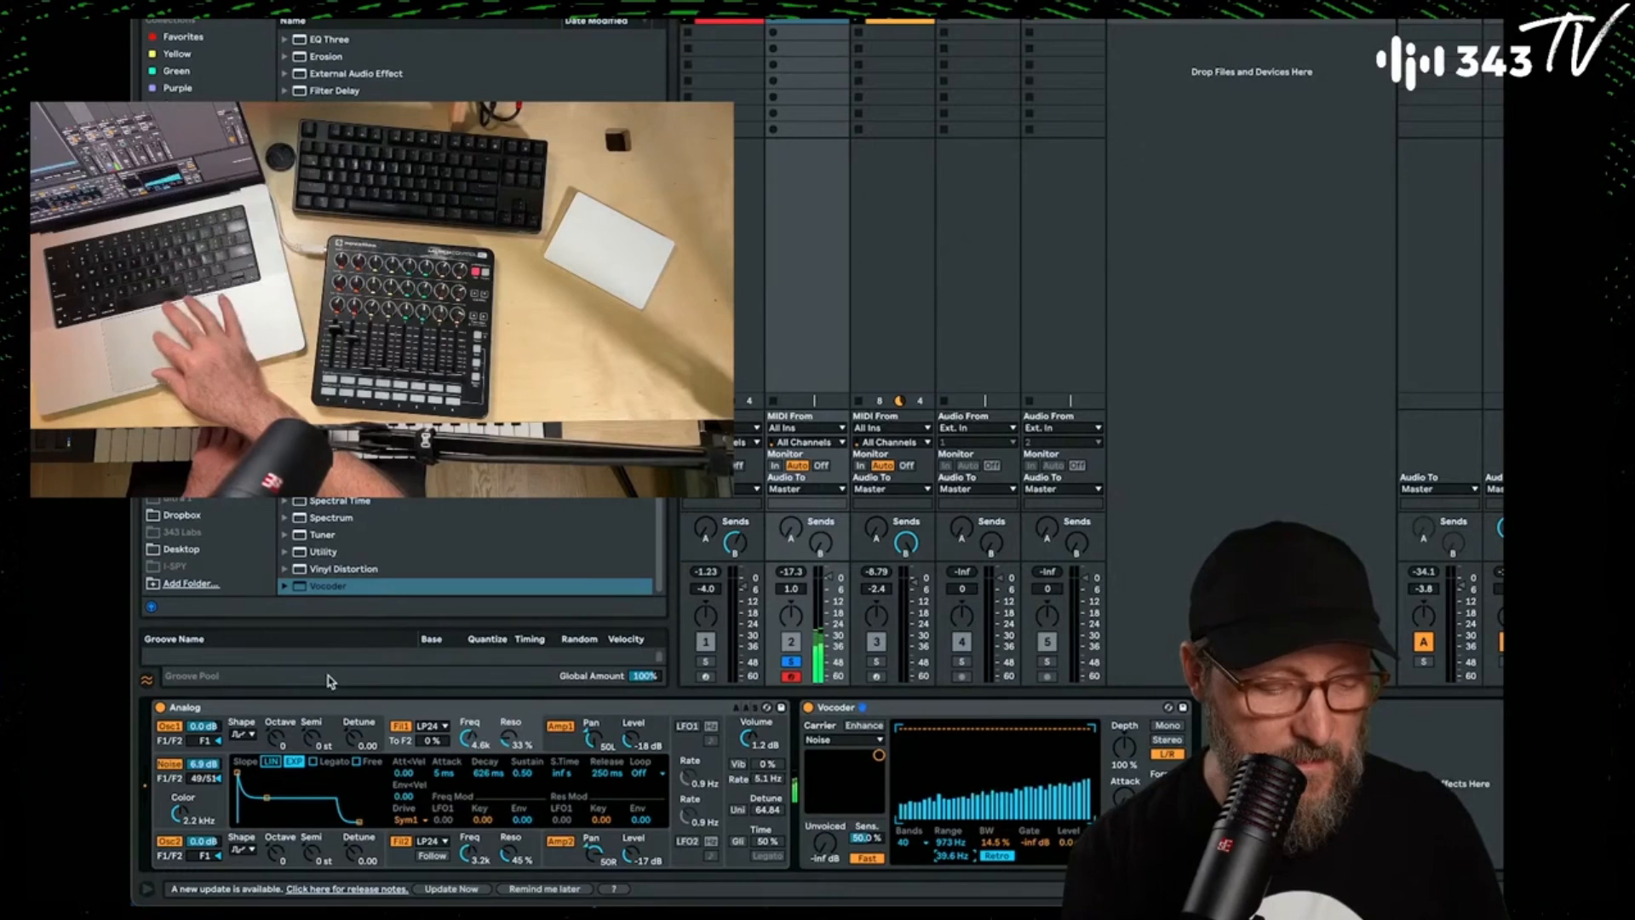
drag(510, 853, 509, 856)
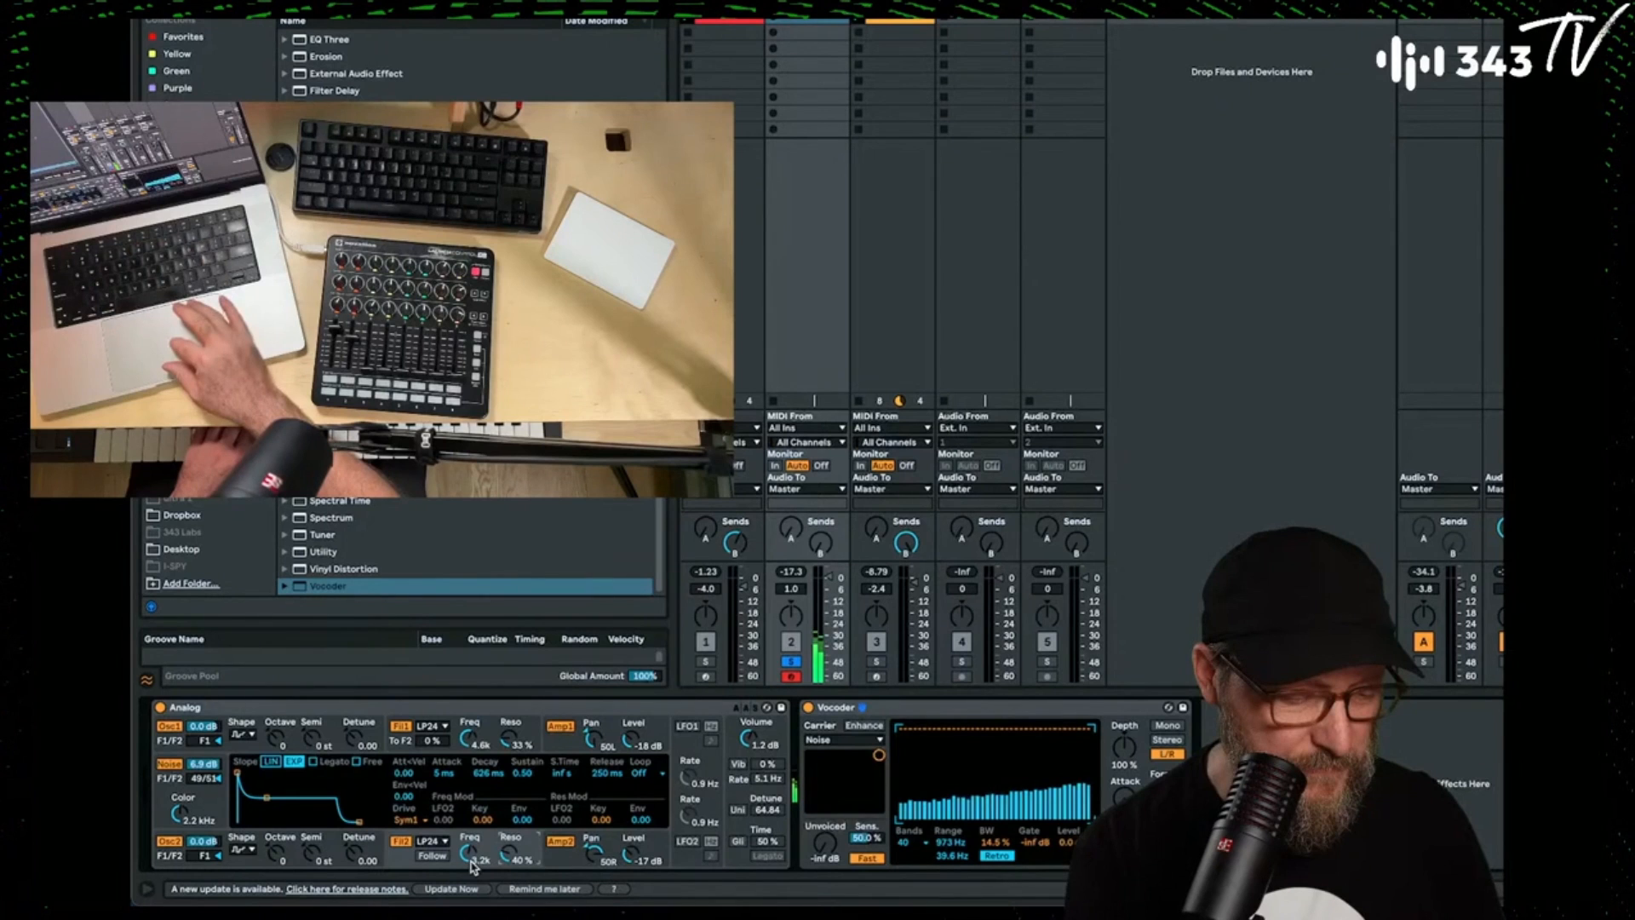
drag(473, 866, 474, 848)
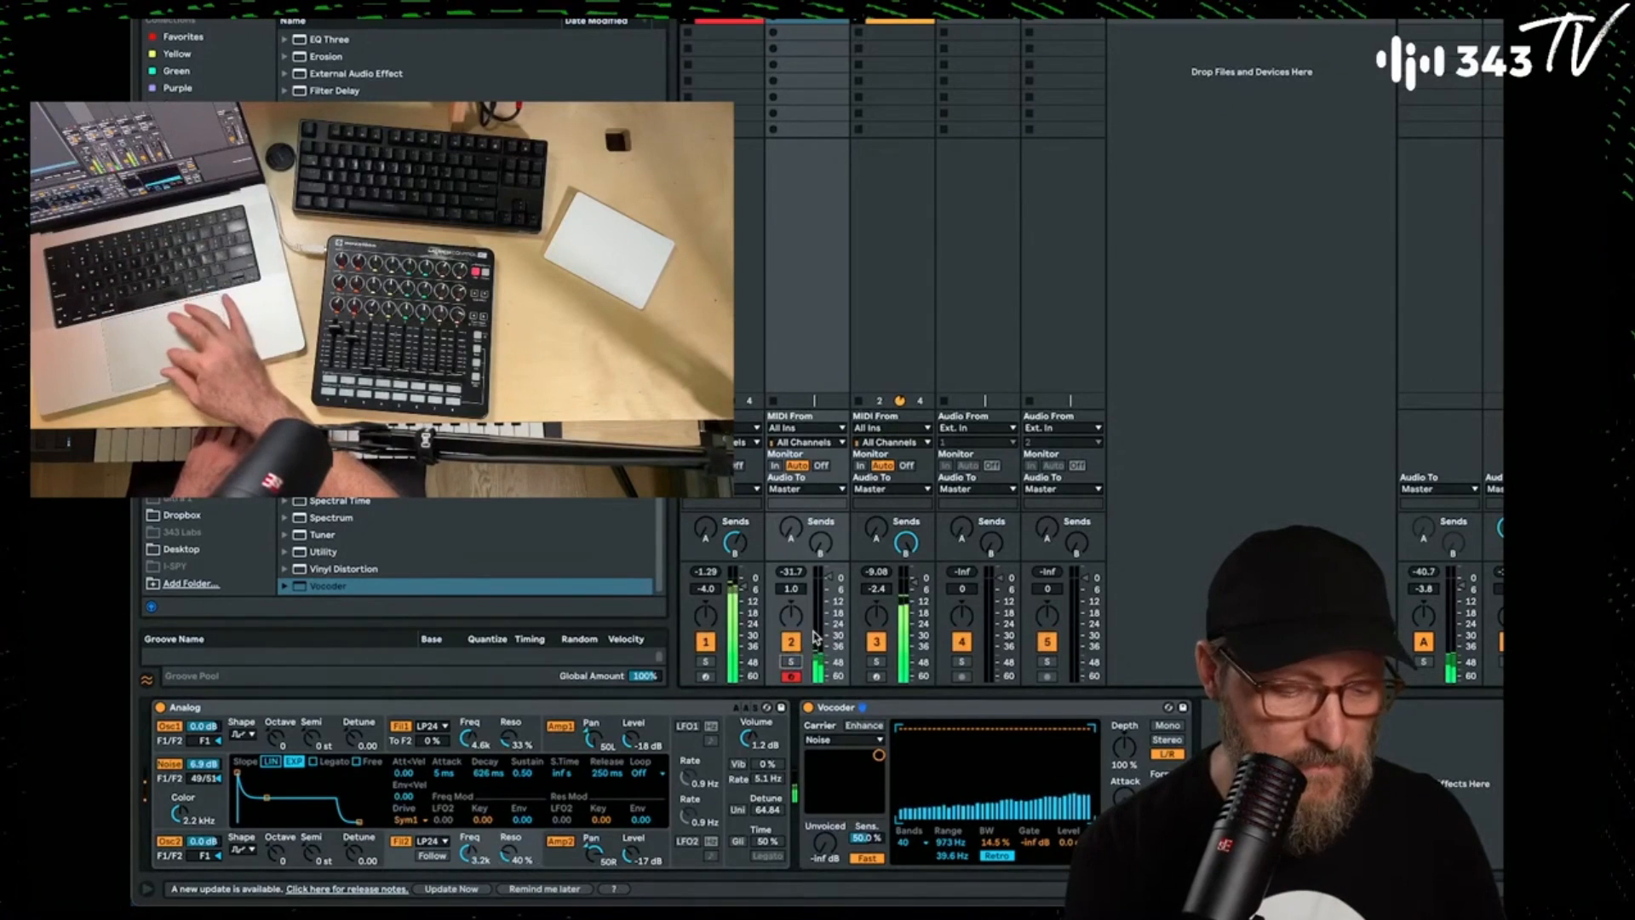
drag(829, 577, 829, 566)
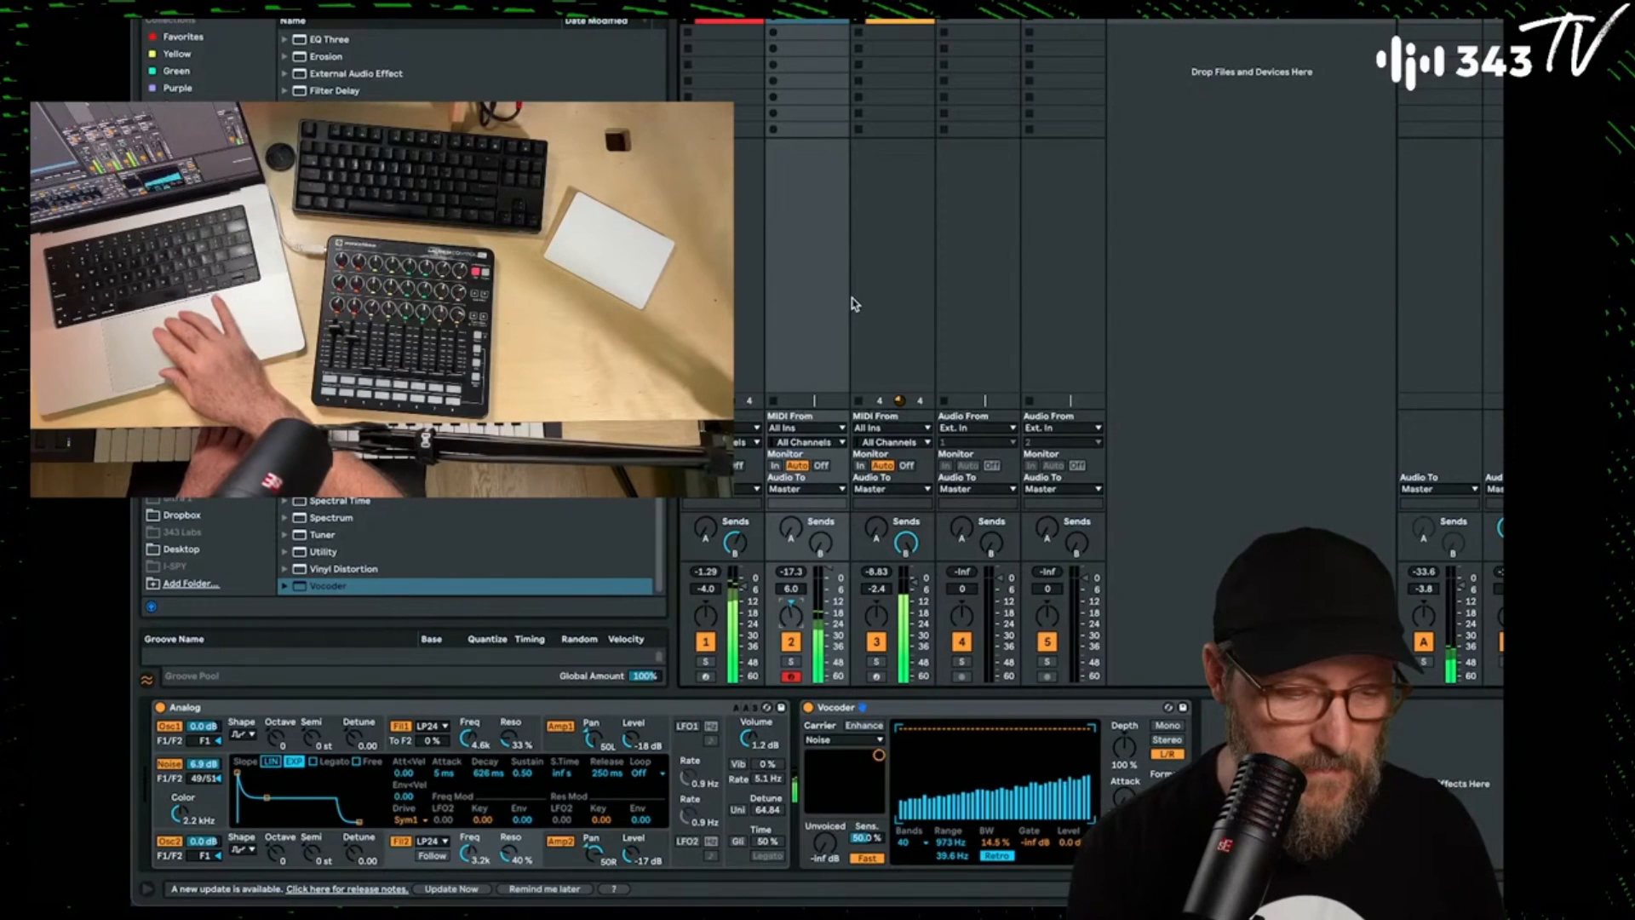
Record a looping clip in the Analog track's first slot and raise its reverb return send to -12.7 dB.
click(772, 134)
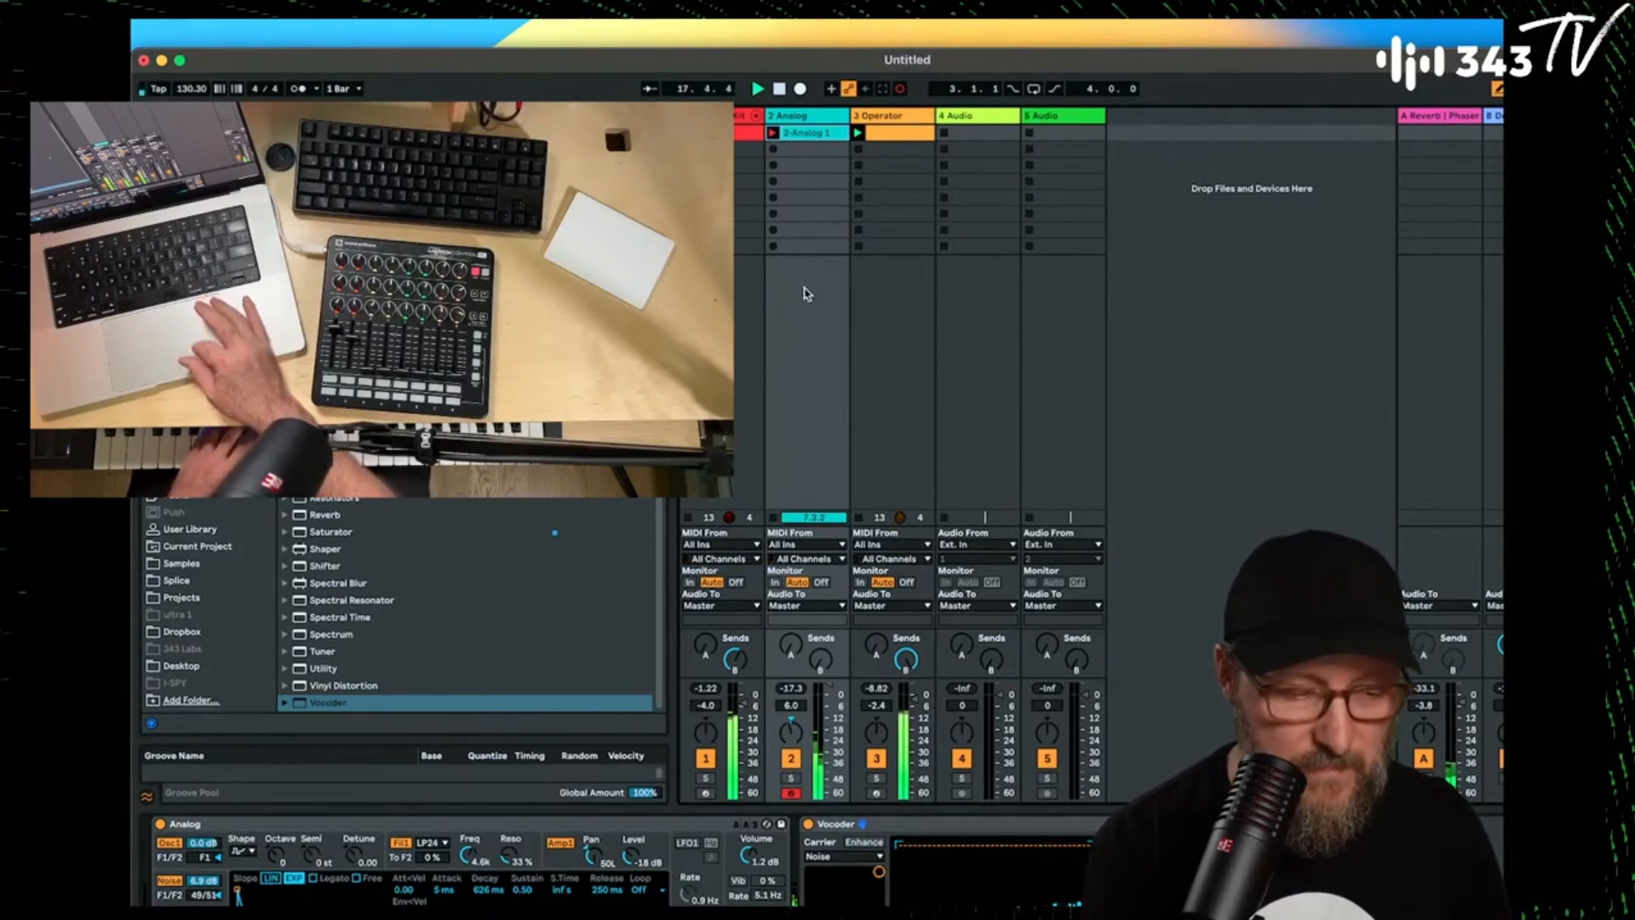
click(772, 134)
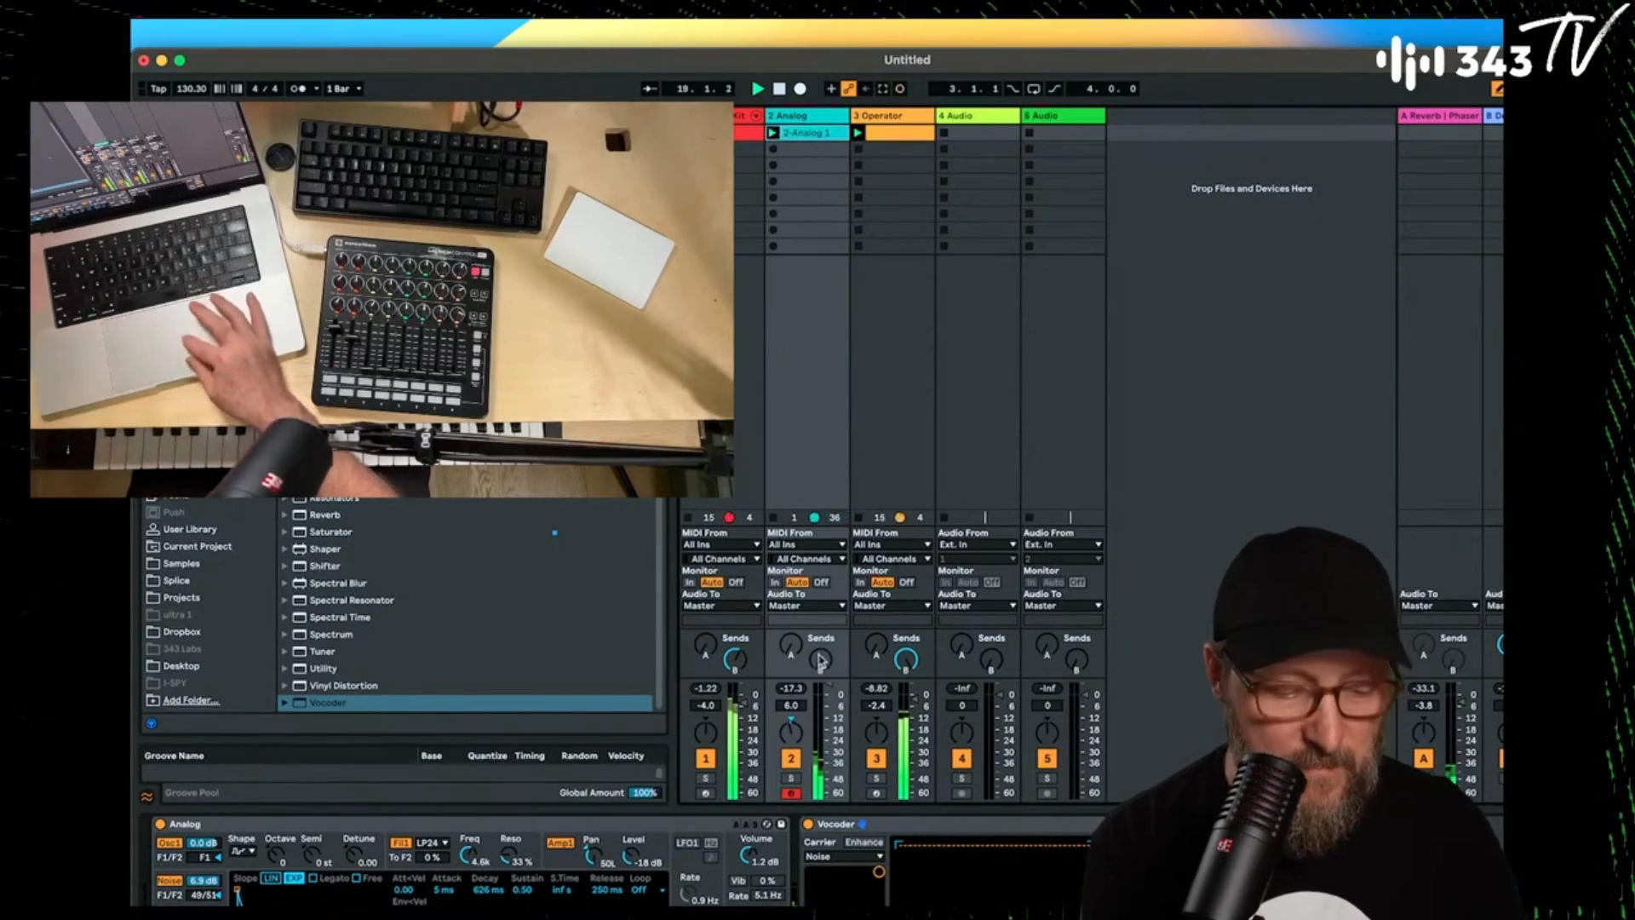
drag(792, 651, 792, 587)
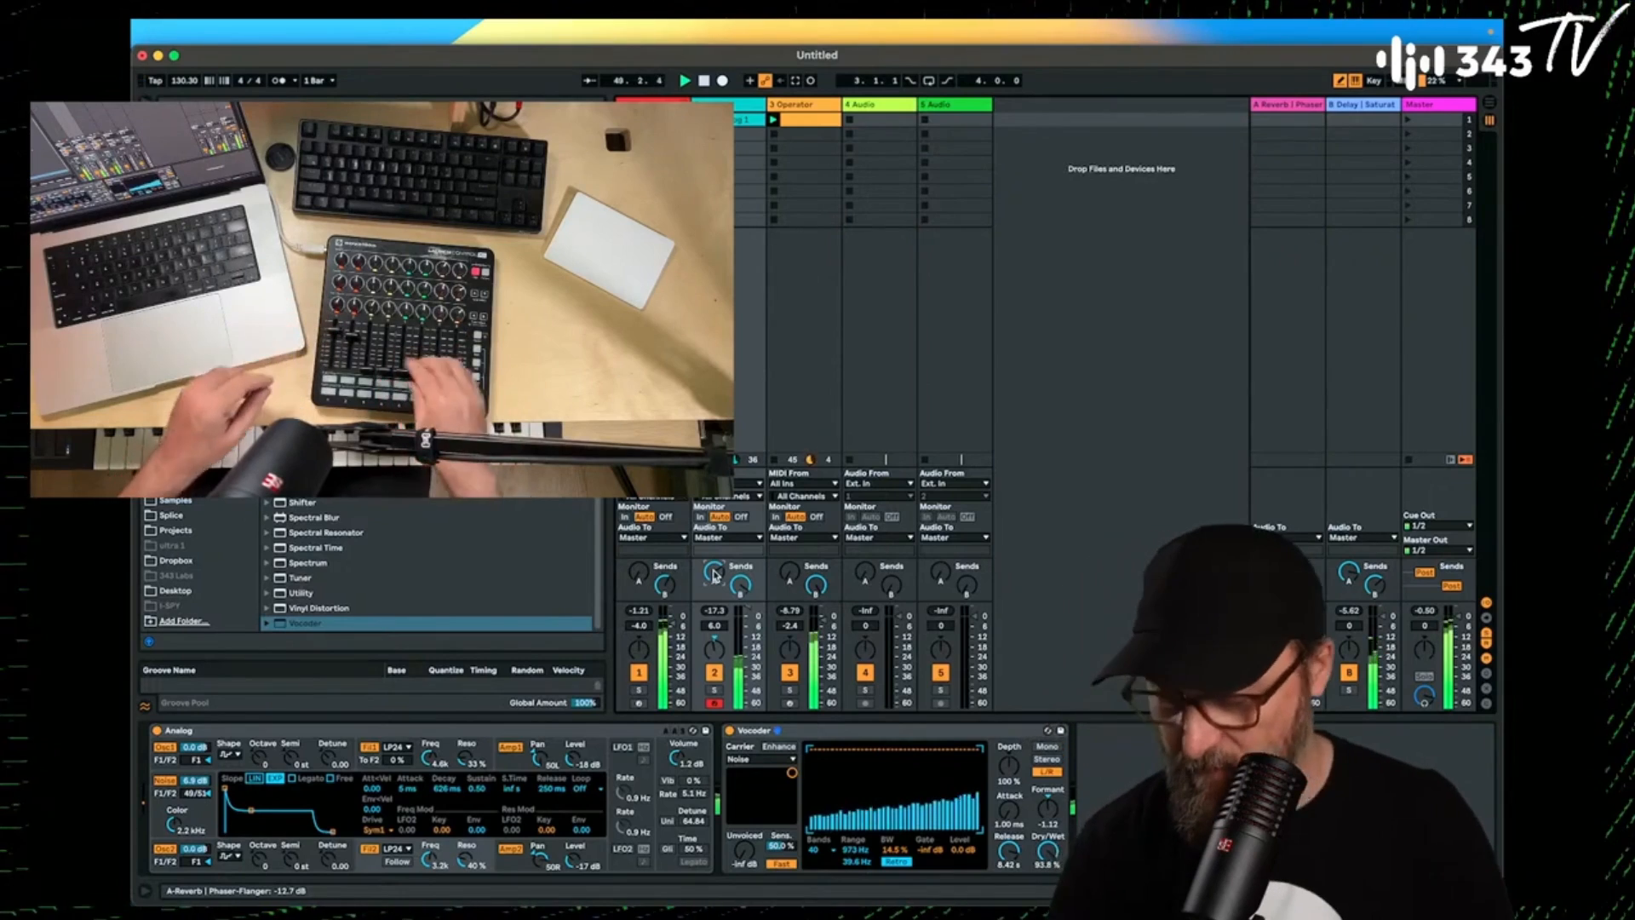
Expand the 909 kit's chains and set the Low Tom's Drive to 4.91 dB.
click(682, 105)
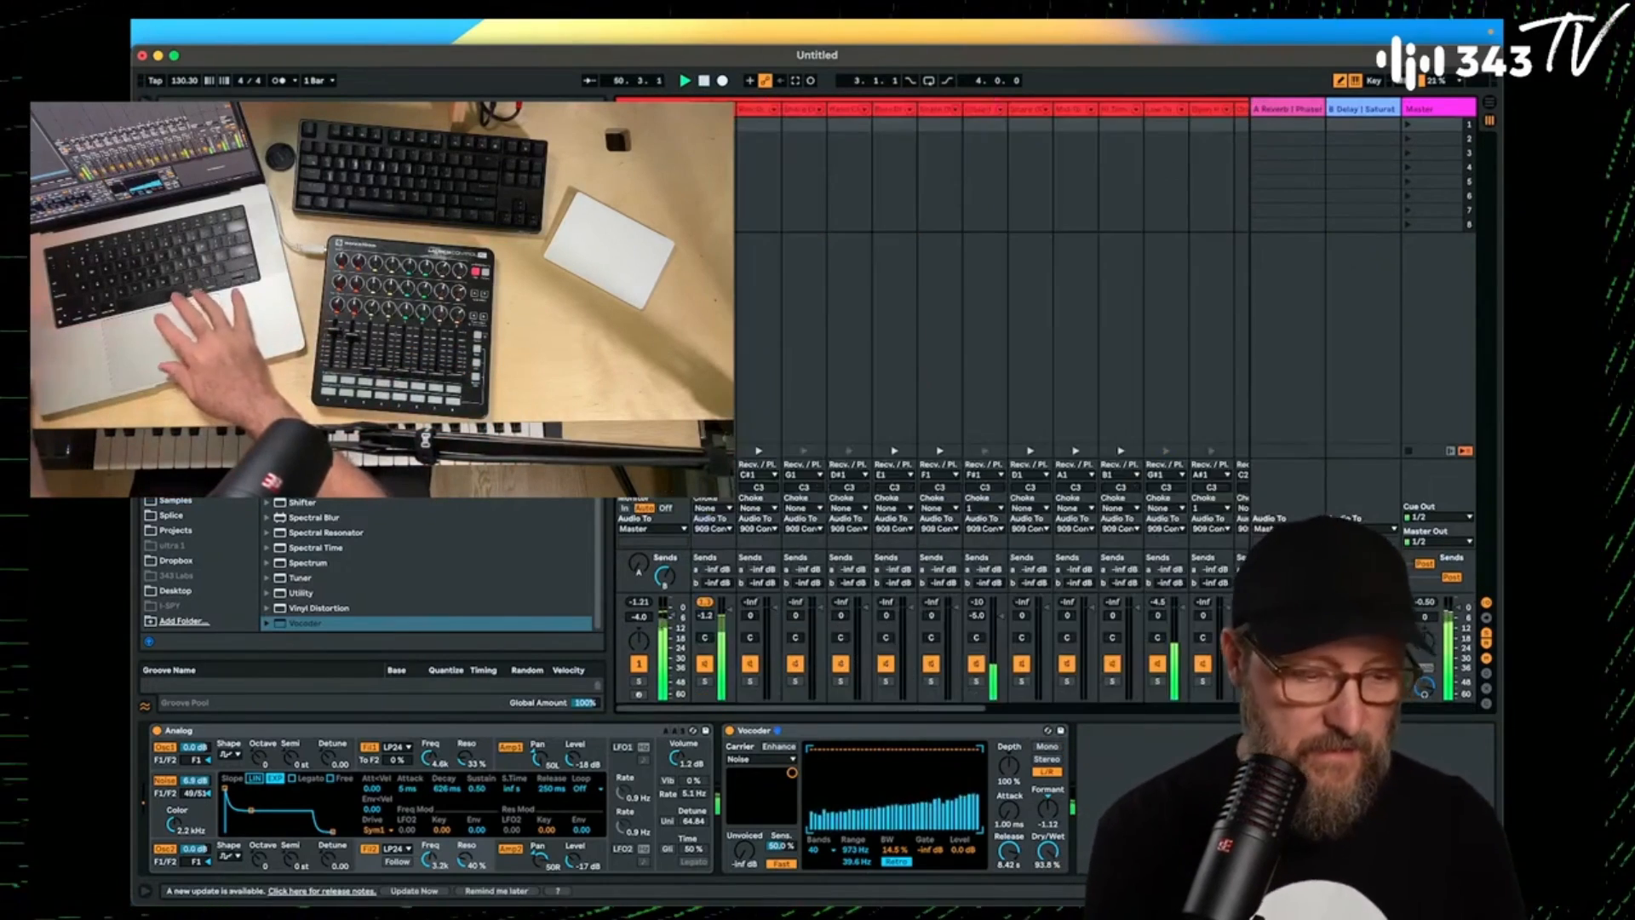
scroll(1042, 578, right, 3)
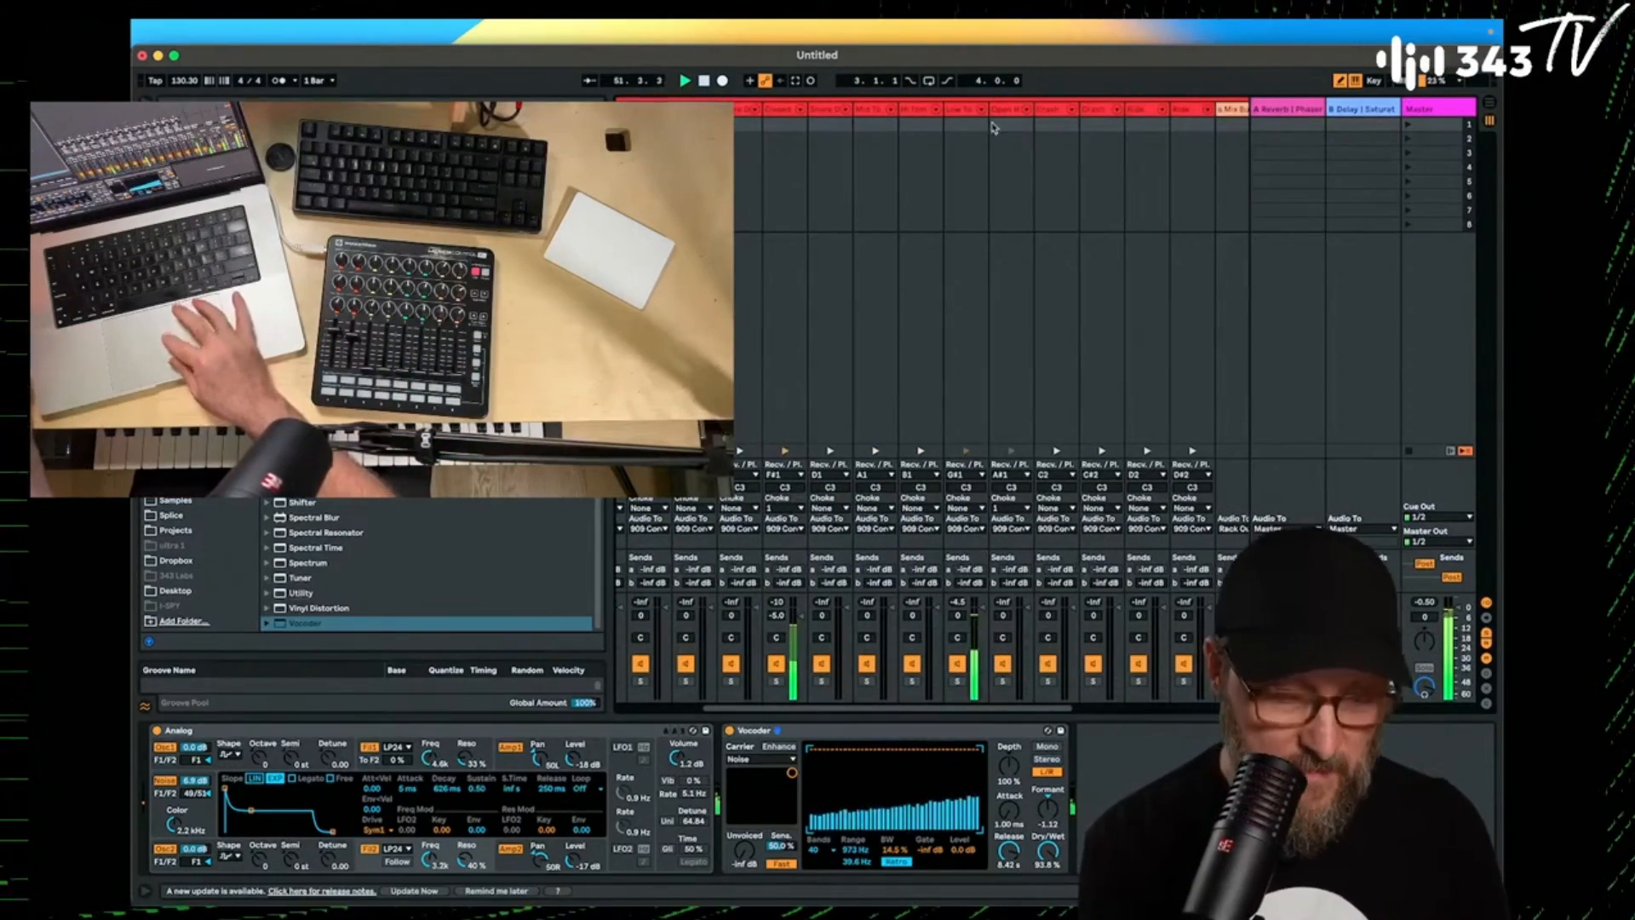
click(969, 109)
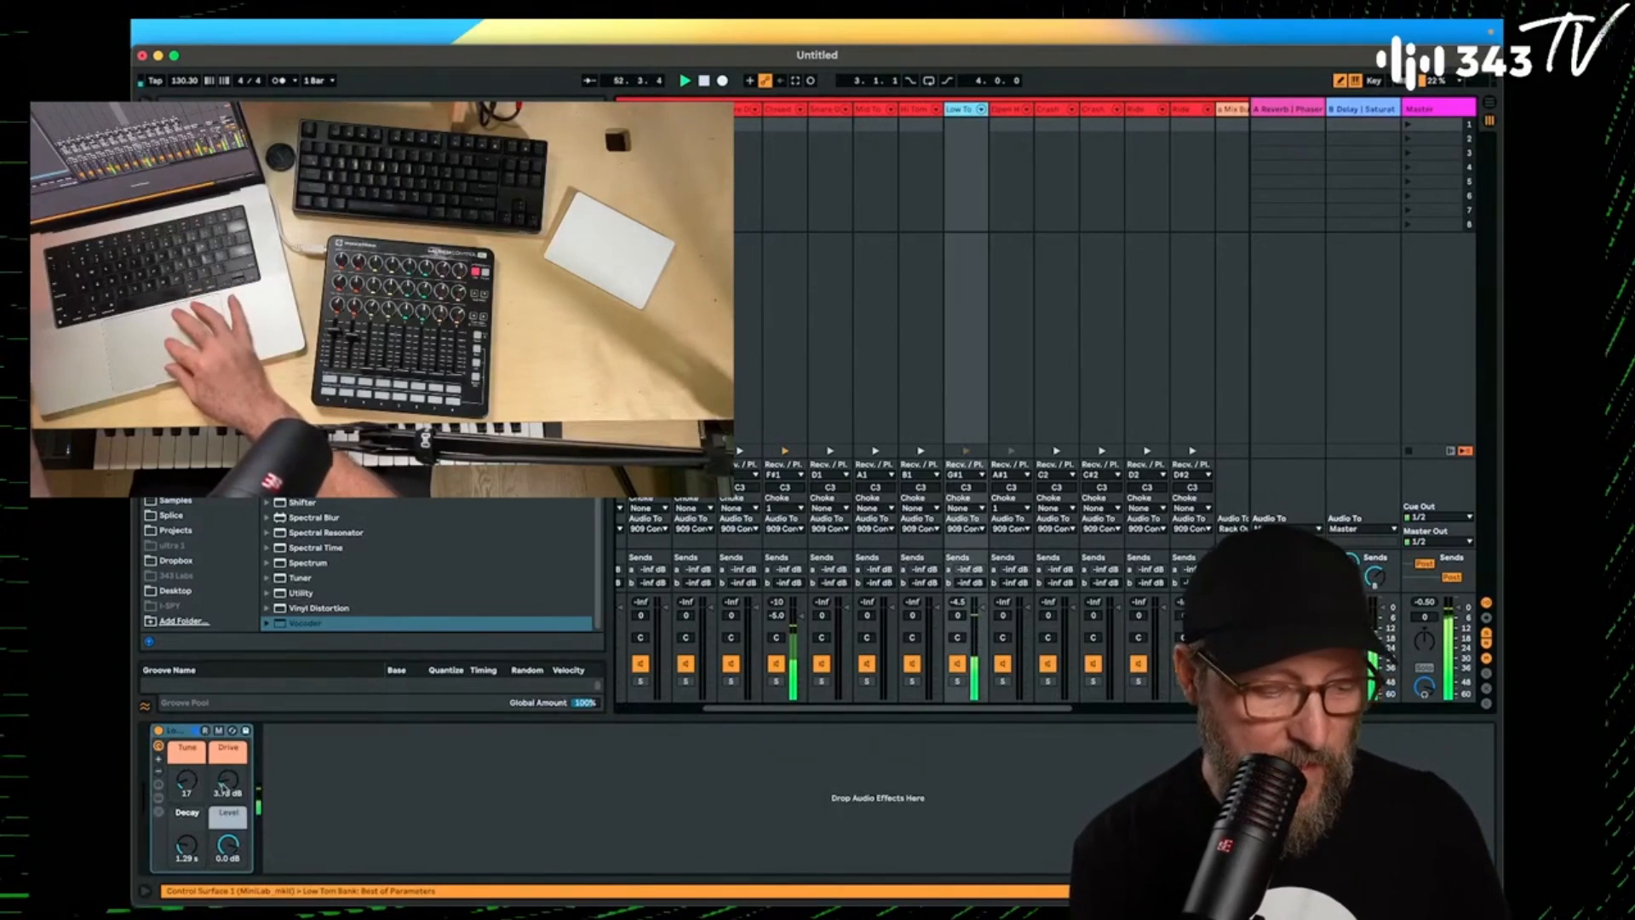
drag(225, 784, 225, 774)
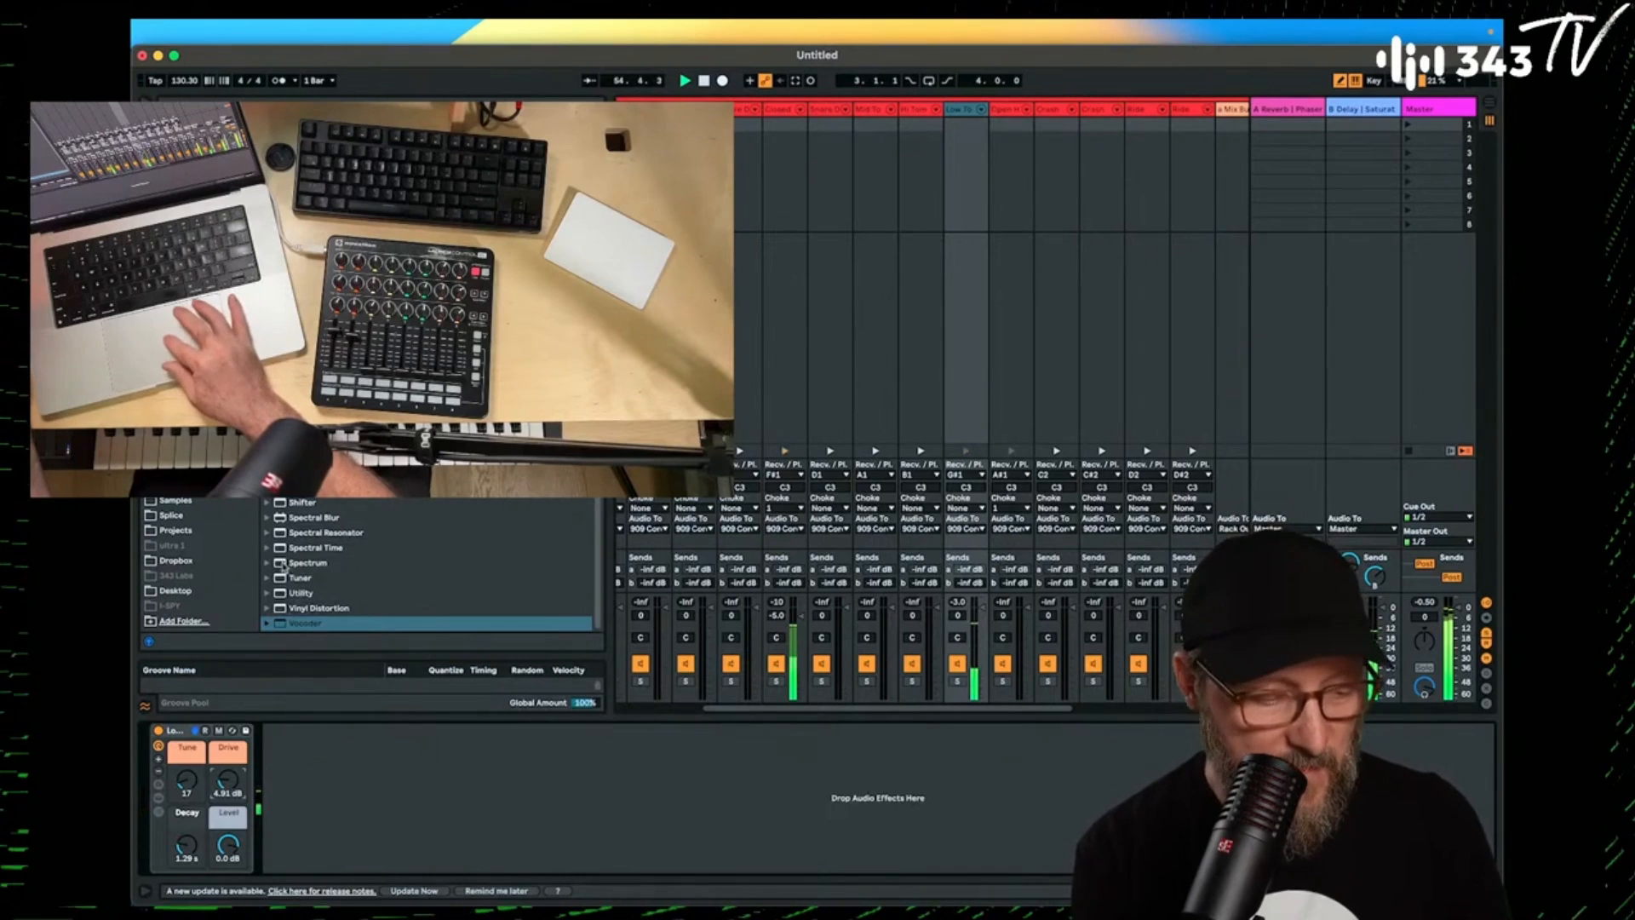
Add Reverb to the Low Tom with a 1.60 s decay and 1.31 size, and set the tom's Drive to 10.4 dB and Tune to 16.
double_click(298, 472)
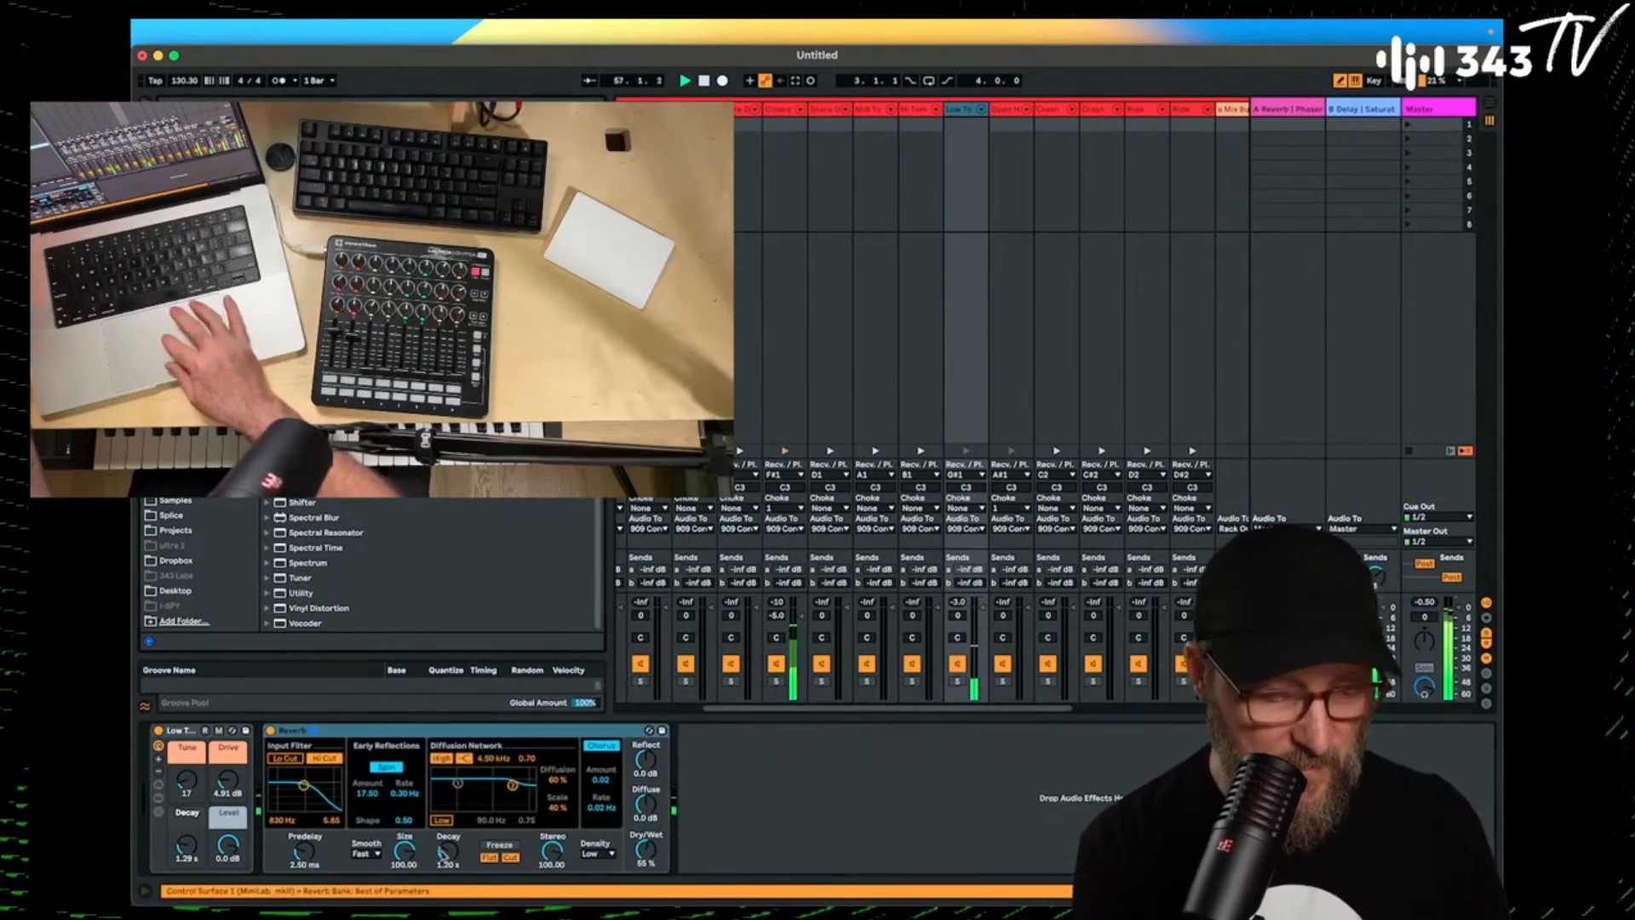
drag(442, 854, 442, 845)
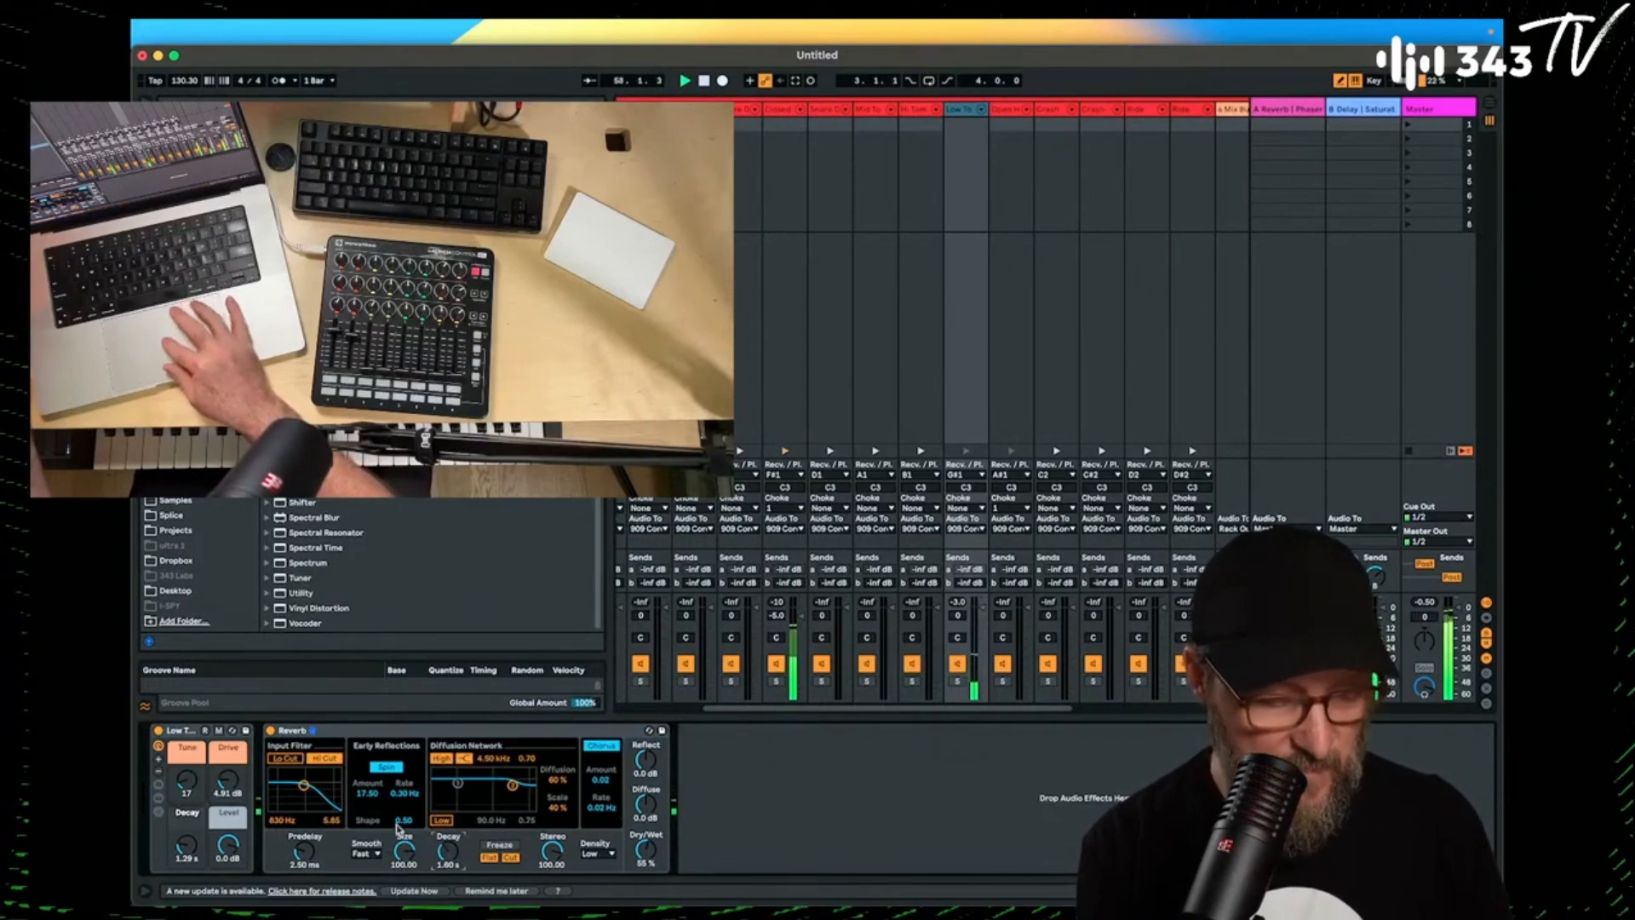
drag(404, 852, 404, 860)
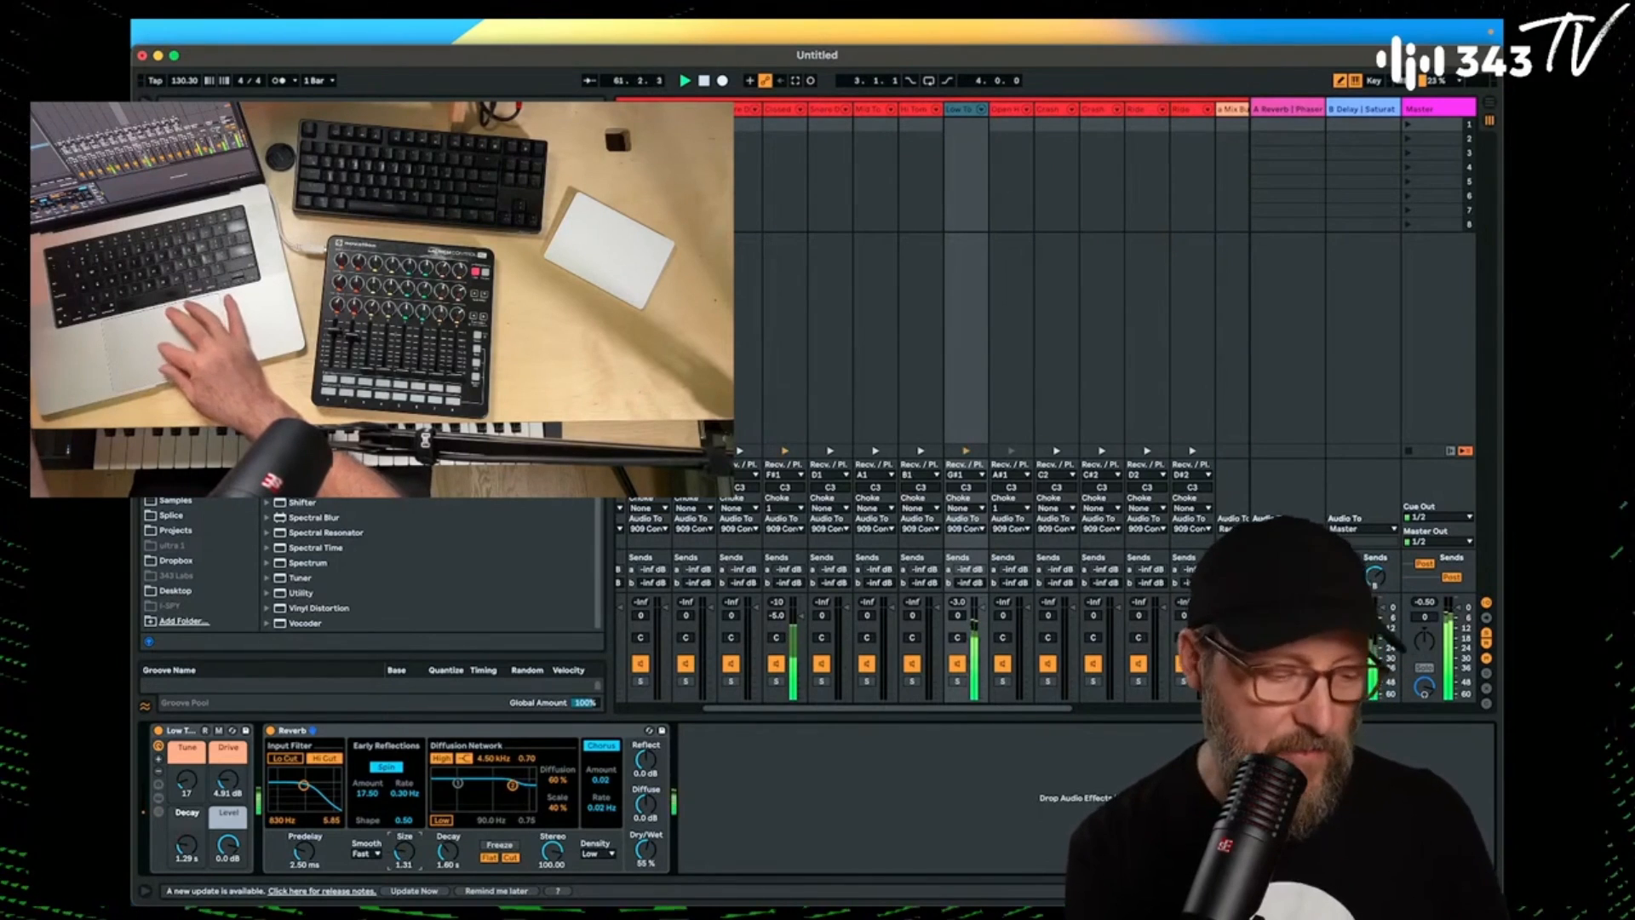
drag(228, 779, 185, 784)
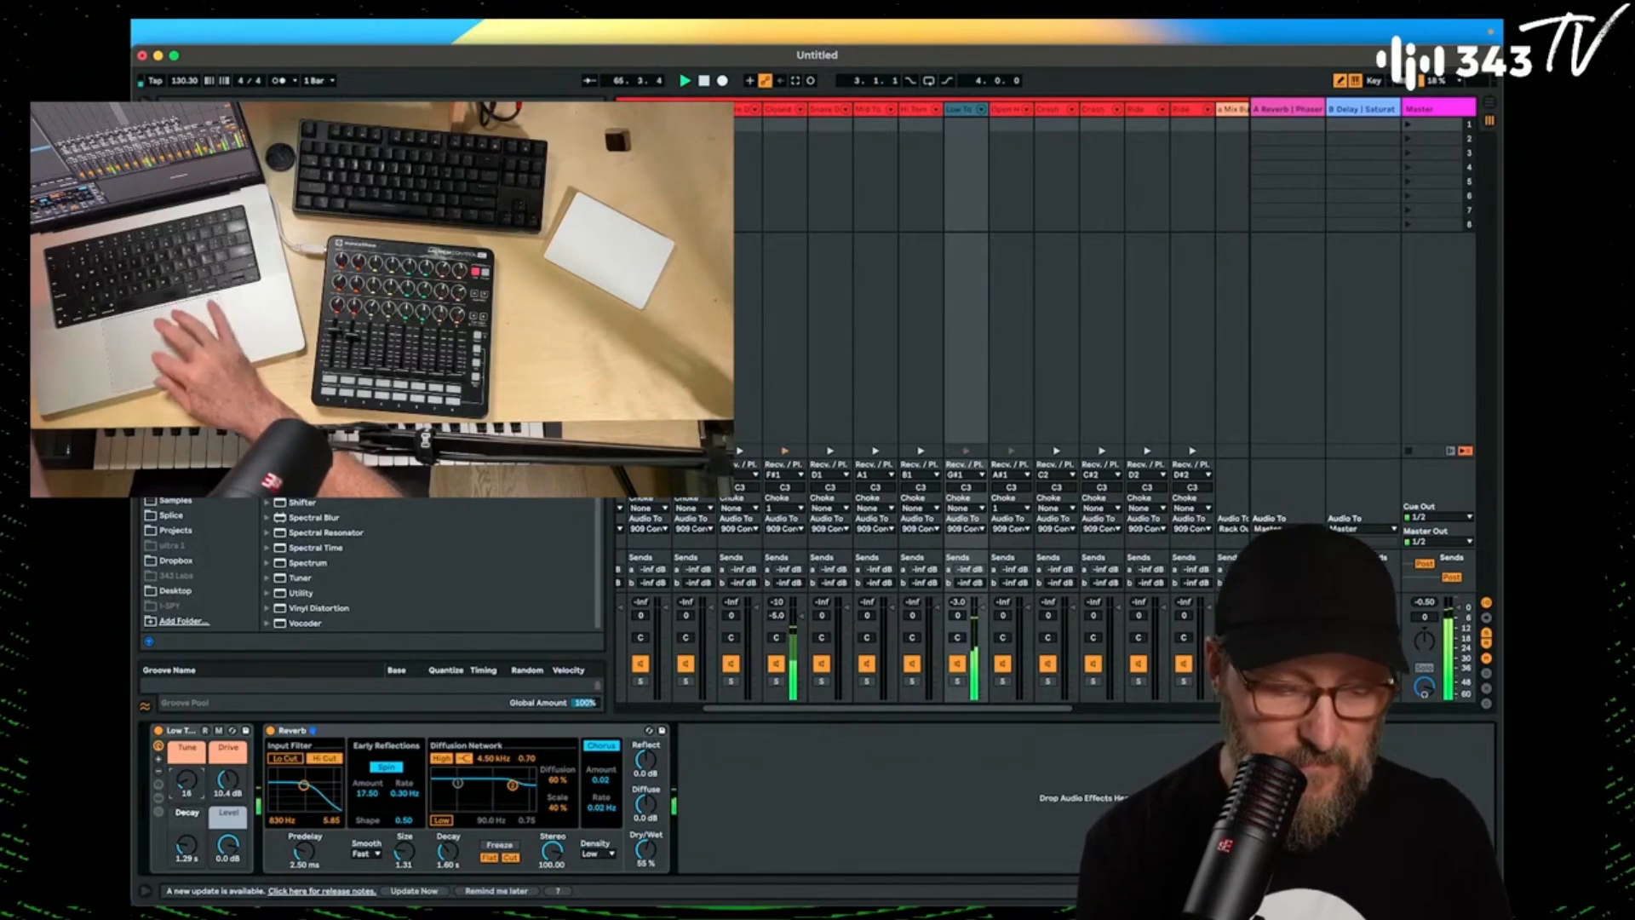
Open the 909 kit clip's notes, try a Closed Hi Hat at 1.1.2 and remove it, and add one at 1.3.4.
scroll(932, 409, left, 5)
click(651, 109)
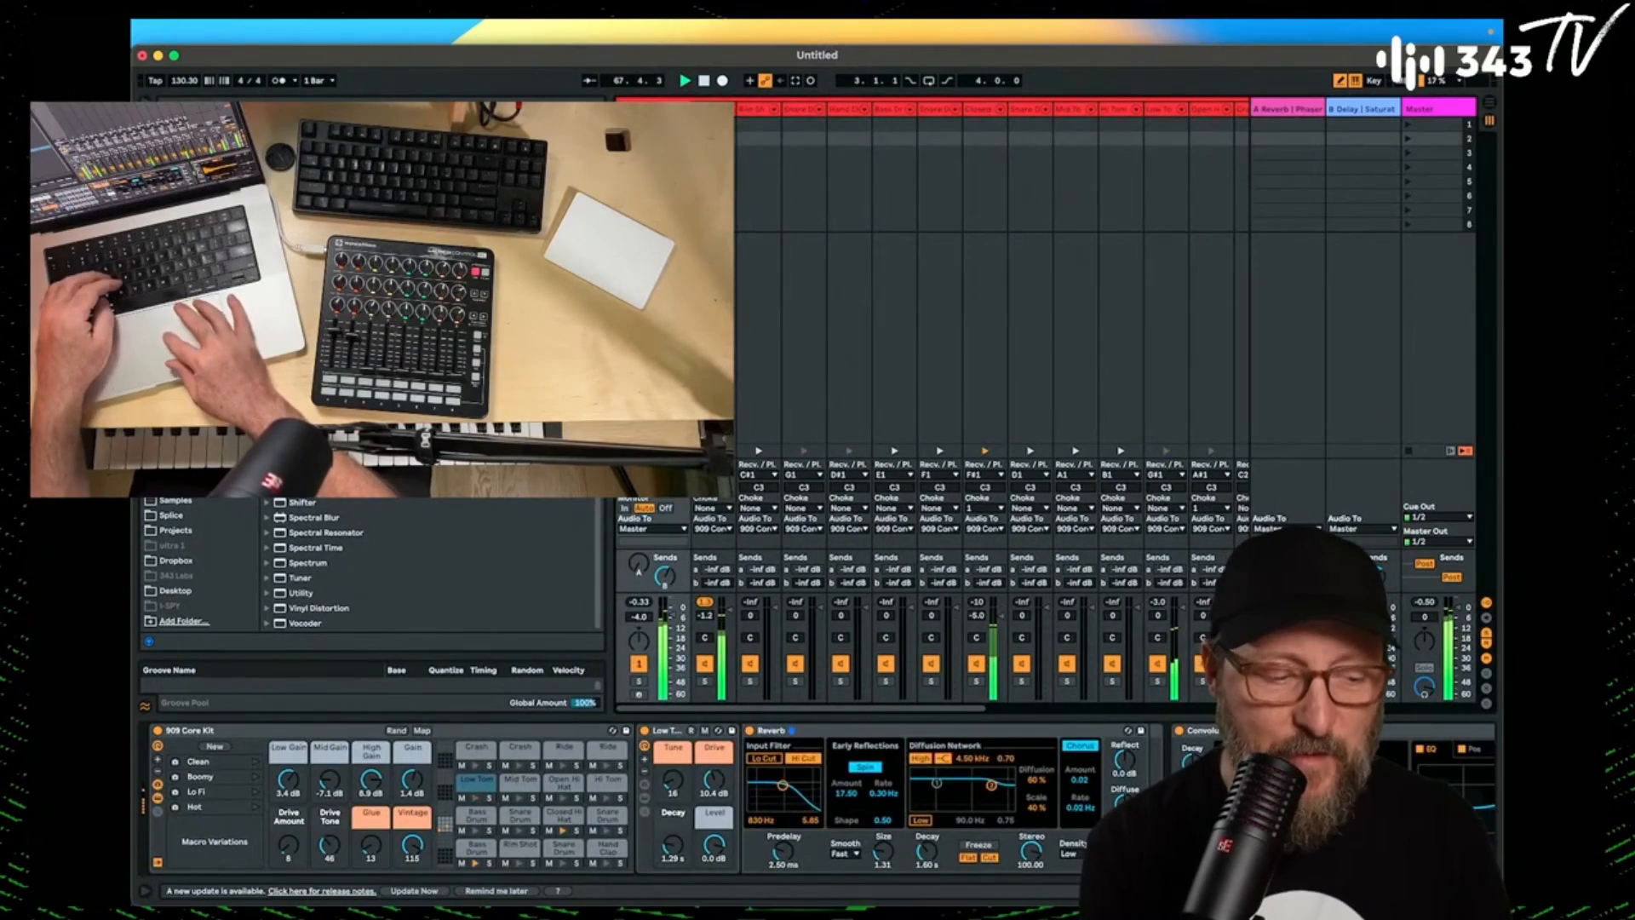
key(shift+Tab)
click(495, 508)
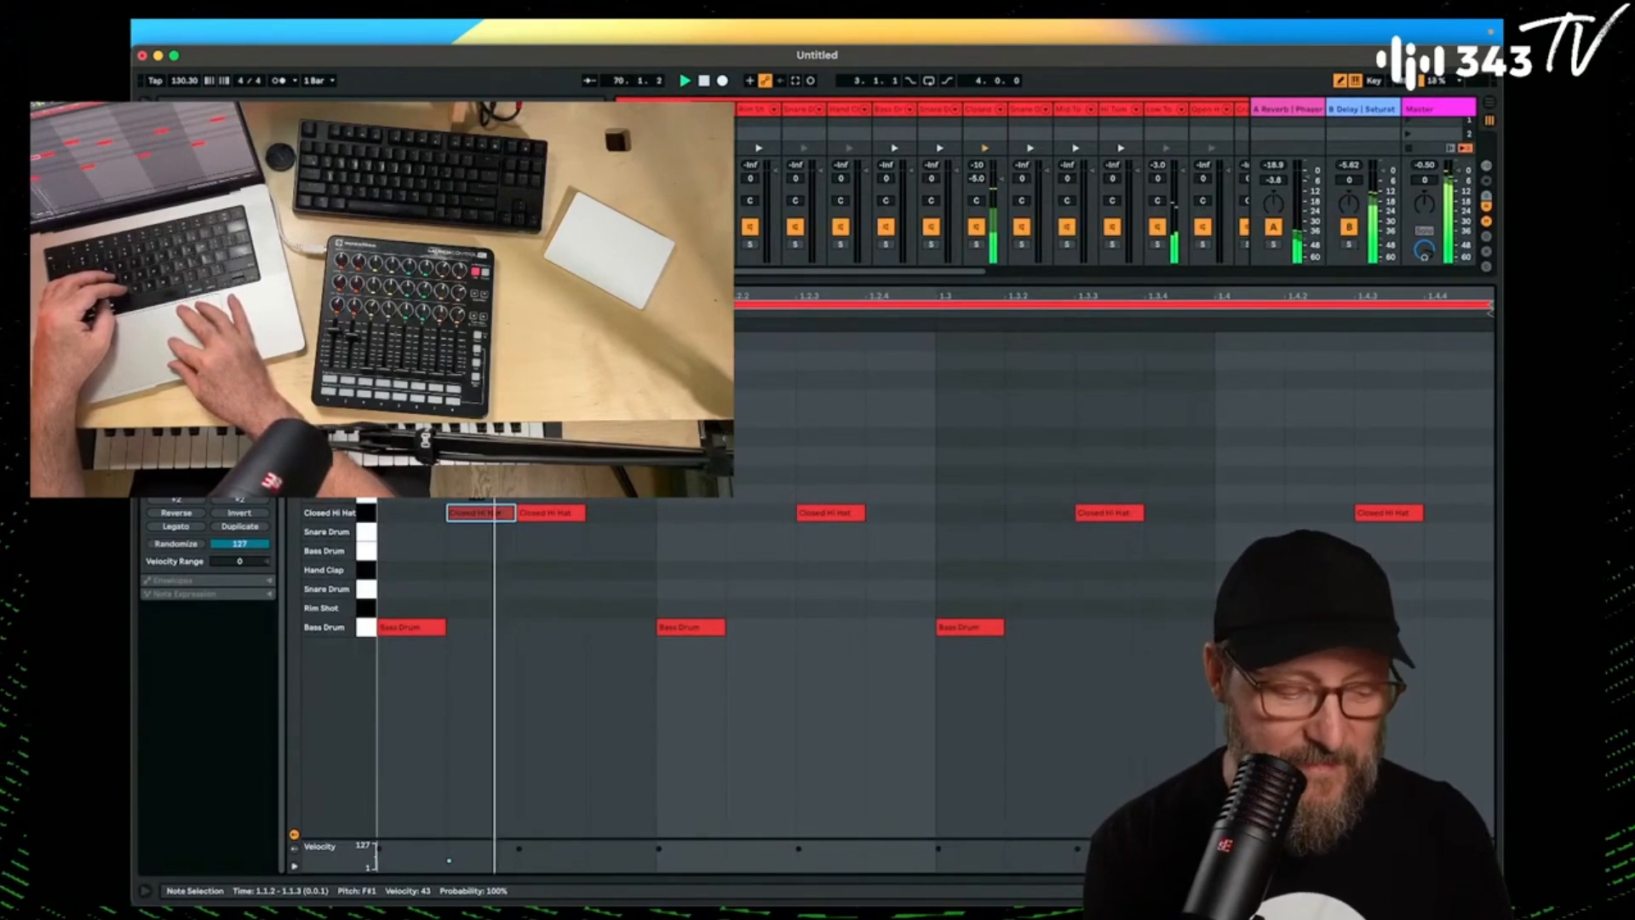
click(500, 511)
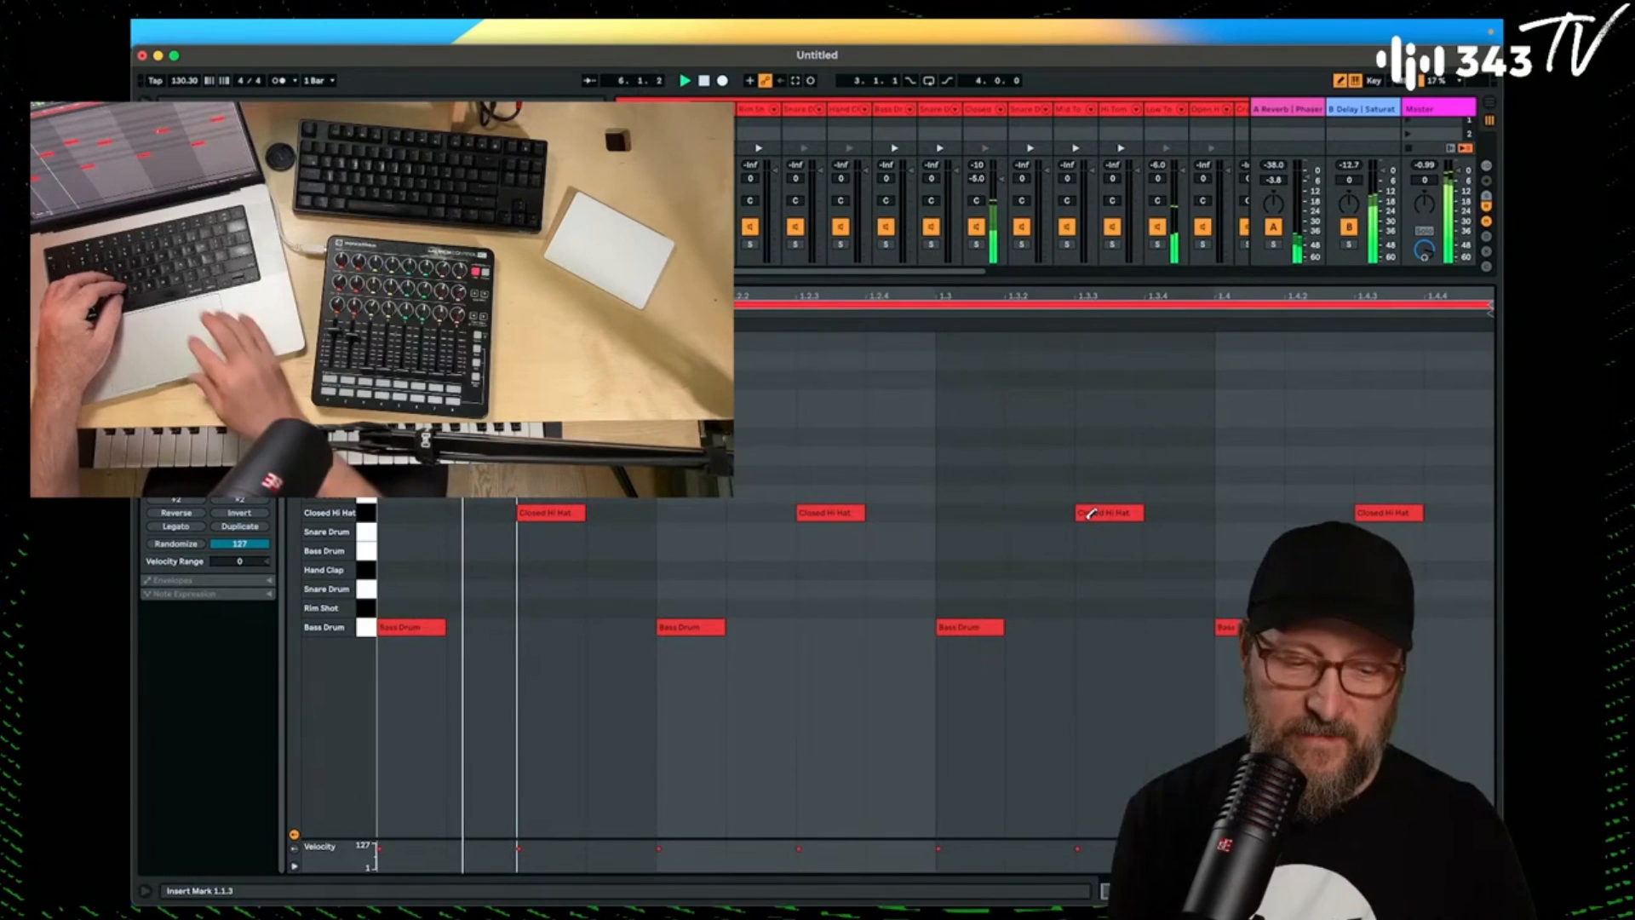
click(1186, 509)
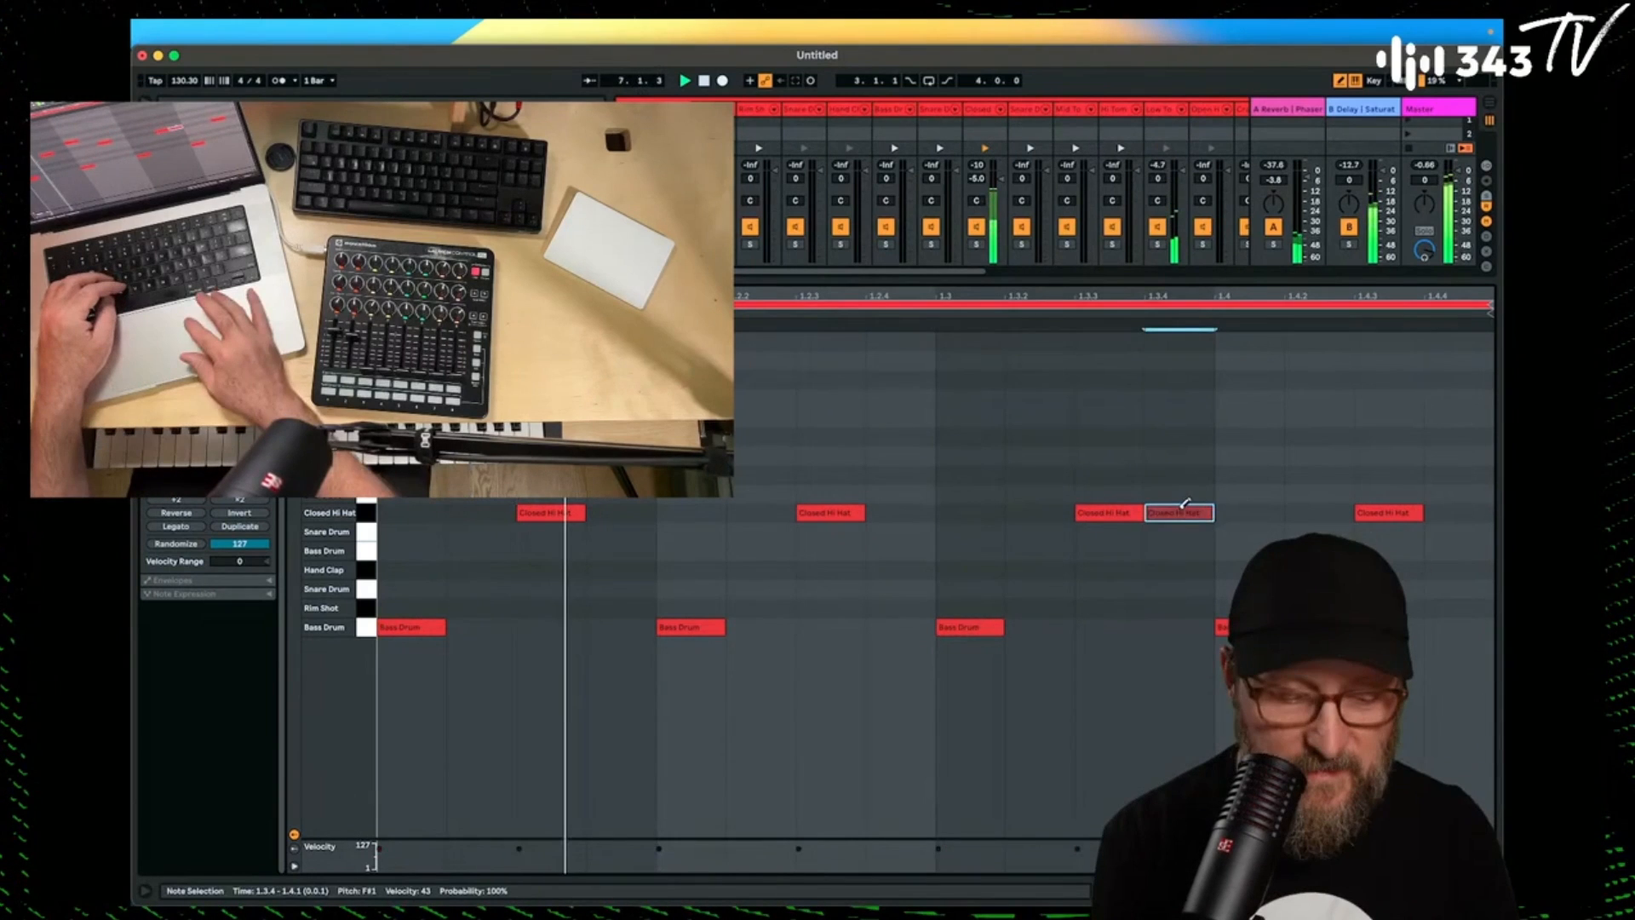
Try a later start for the Closed Hi Hat note at 1.3.4, then restore its start to the grid line.
mouse_move(1146, 512)
mouse_down()
mouse_move(1173, 522)
mouse_move(1155, 519)
mouse_up()
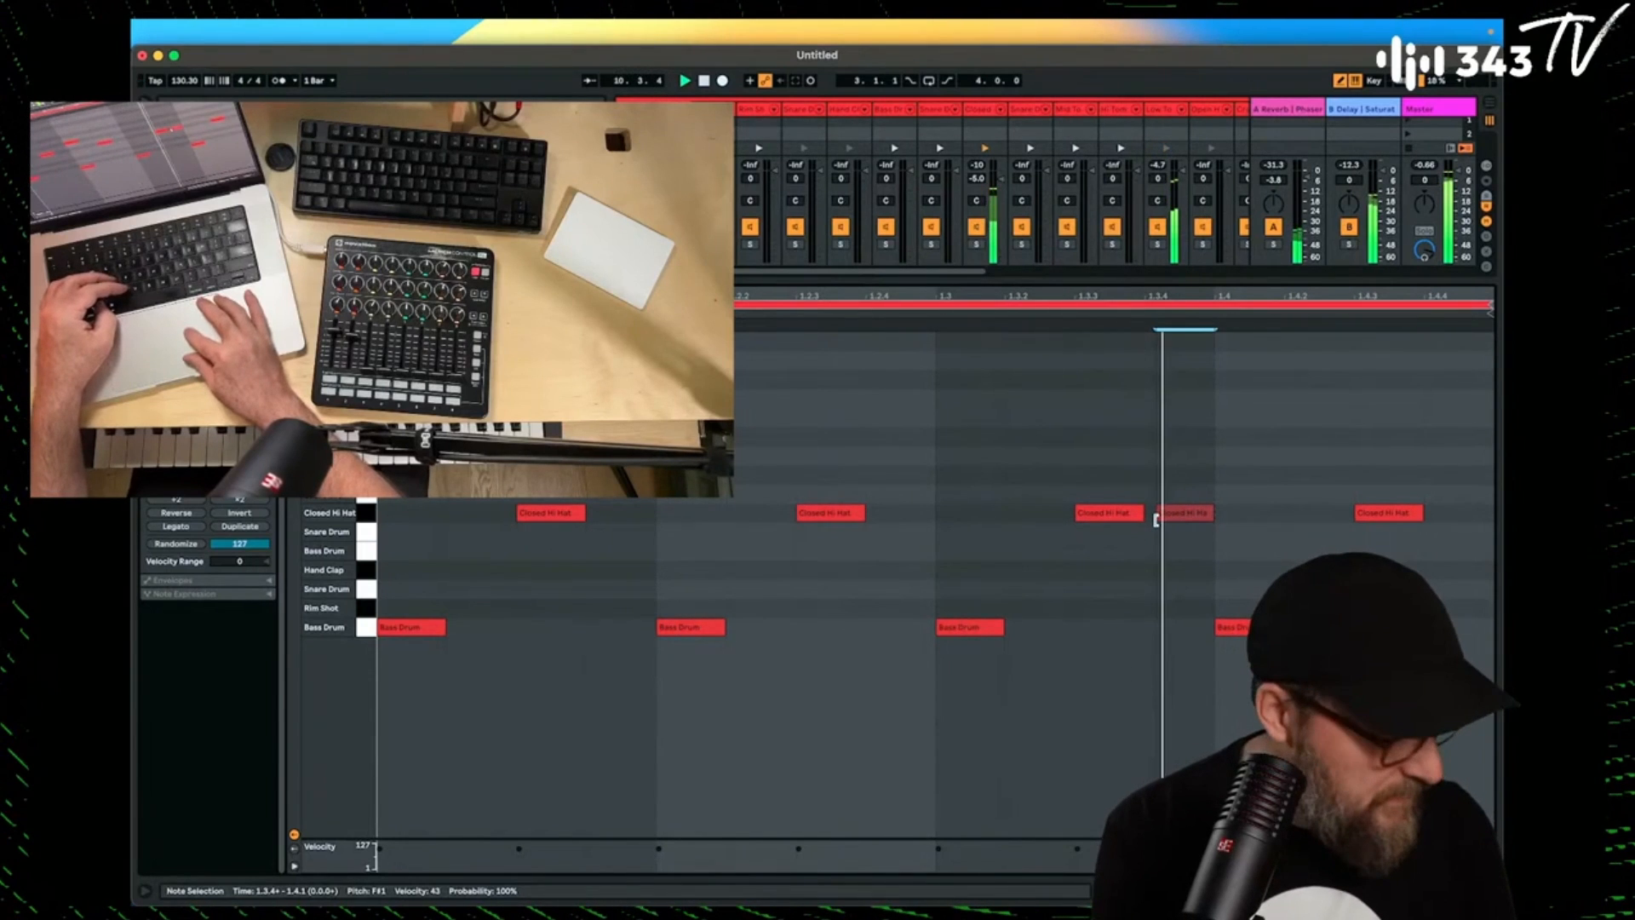
drag(1156, 519, 1146, 516)
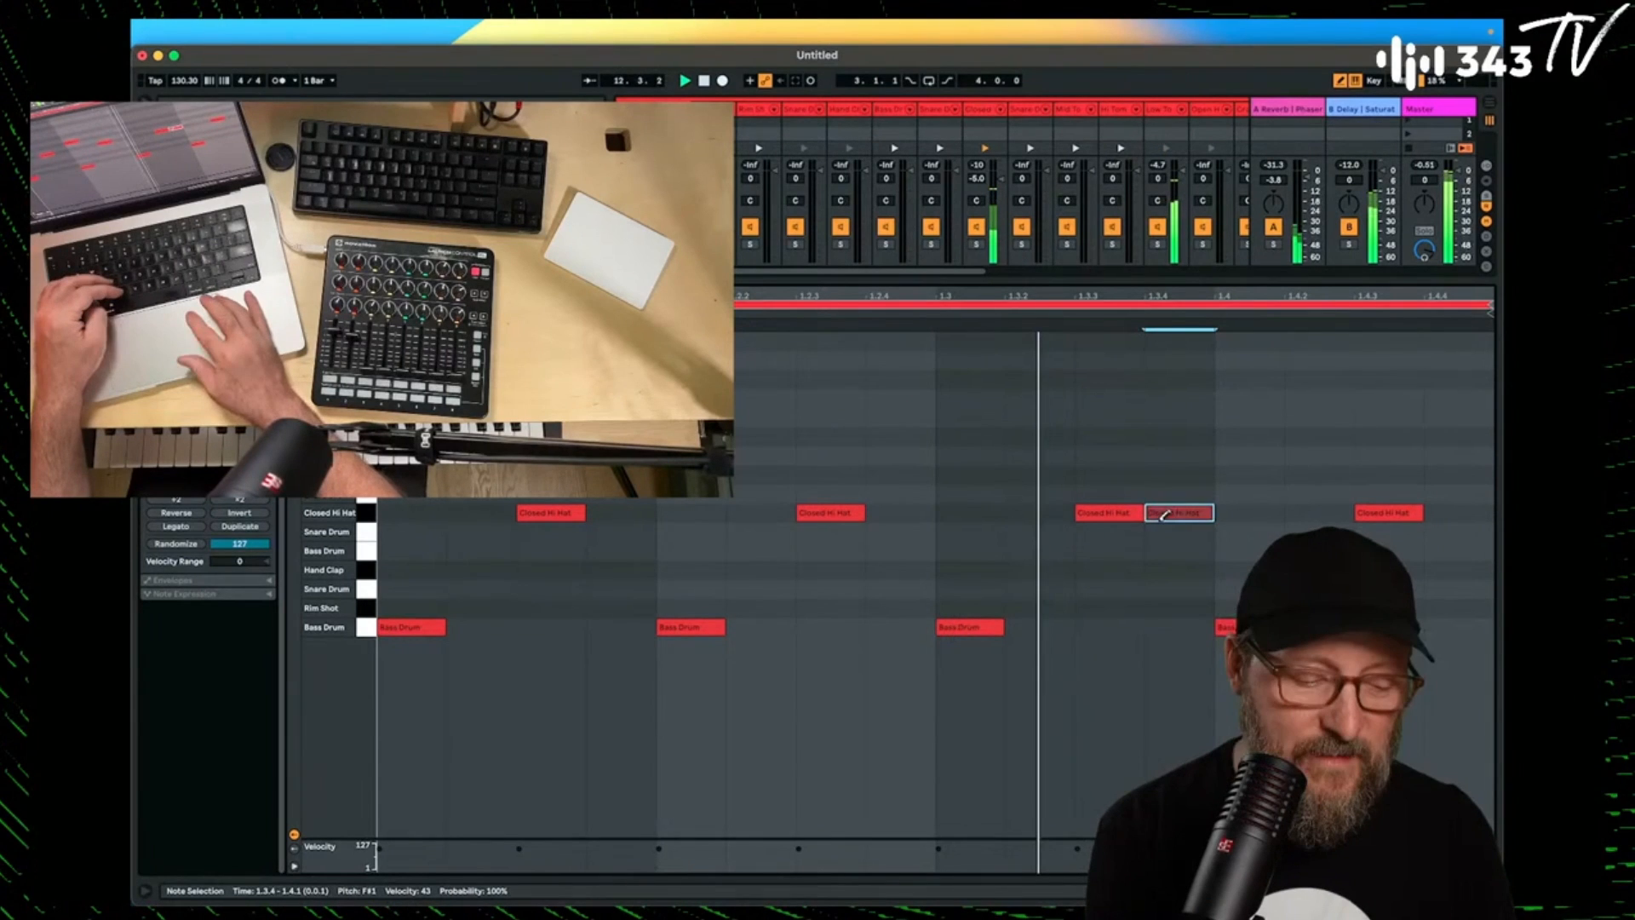
Enlarge the session mixer to reveal track routing and sends, and select the Operator track.
drag(1038, 279, 1038, 448)
scroll(1038, 209, right, 10)
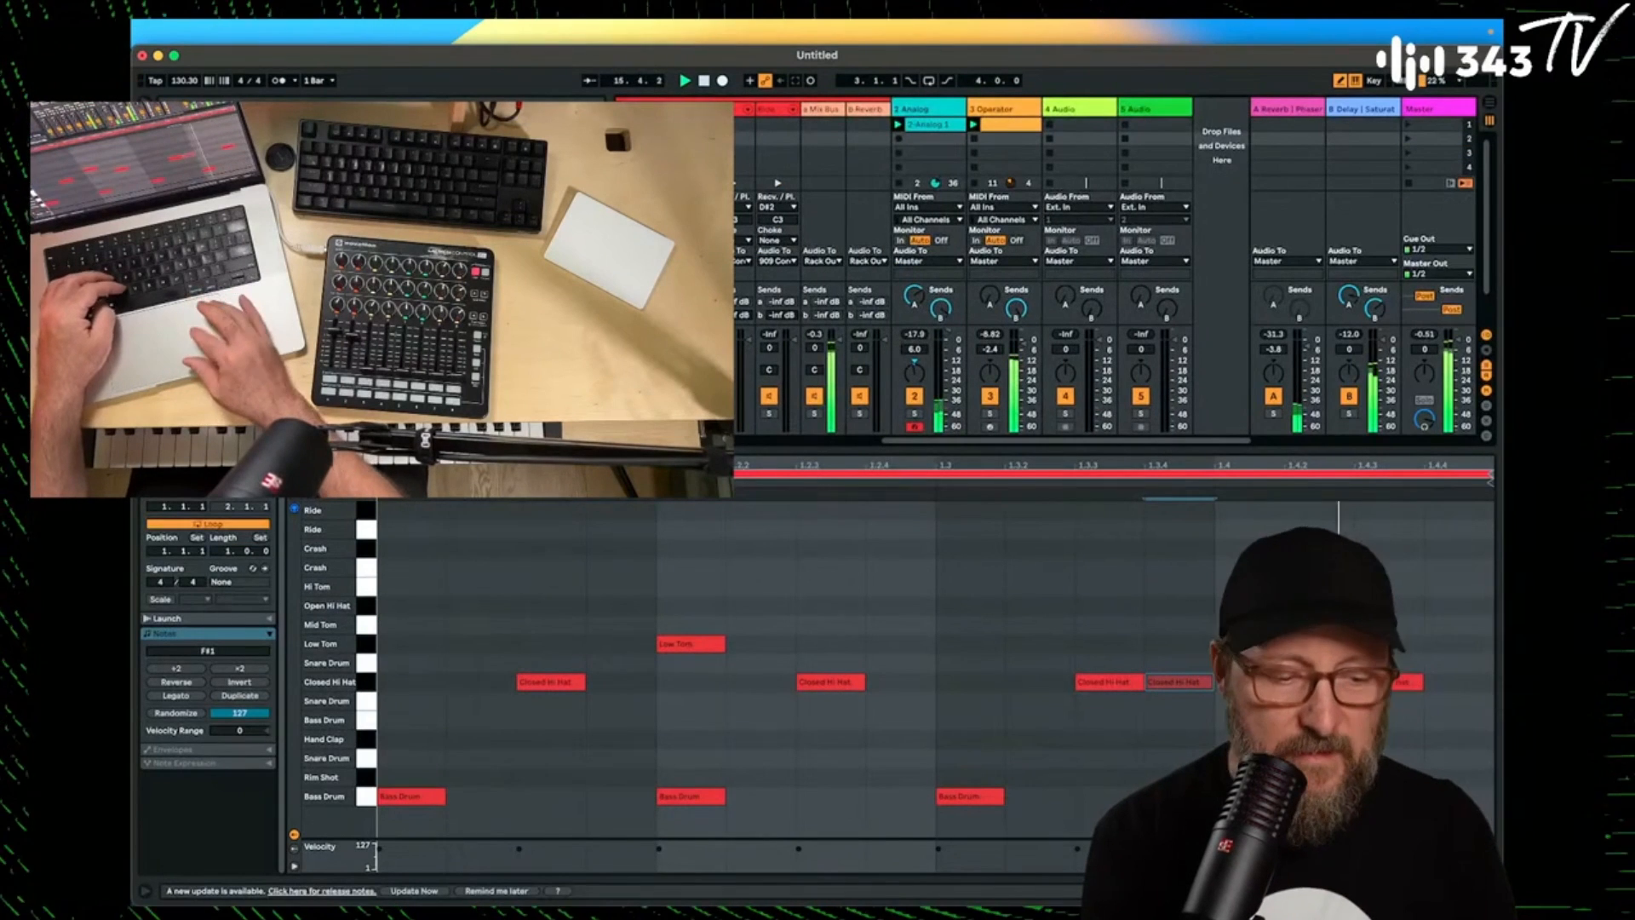
click(1005, 112)
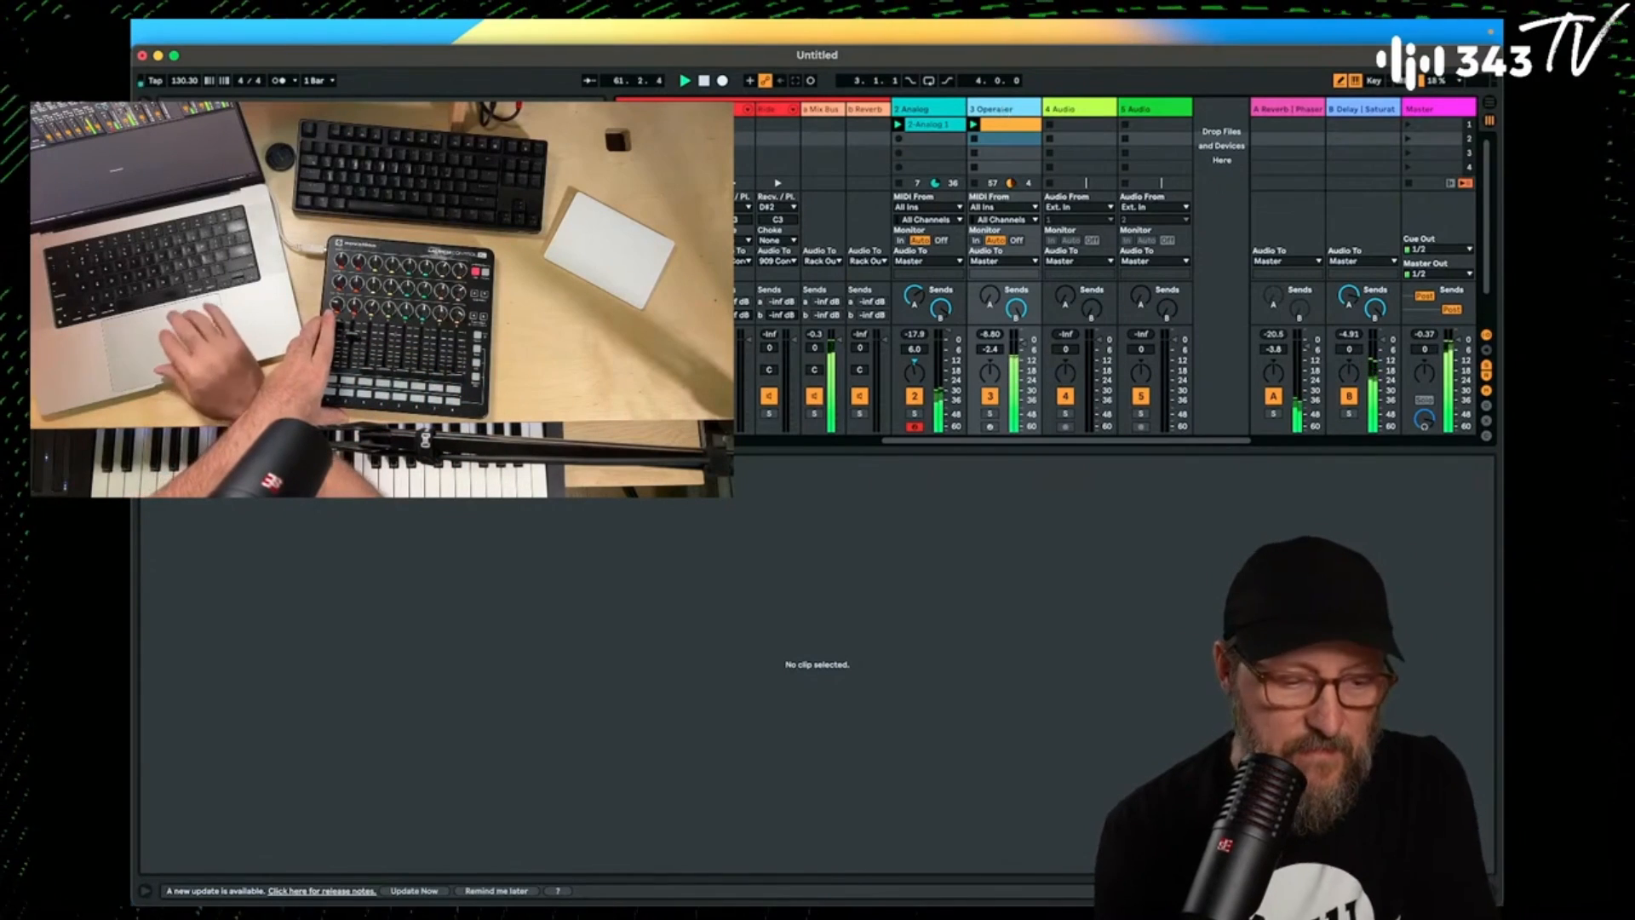
Reopen the 909 kit clip and duplicate its one-bar pattern twice to extend the loop to four bars.
scroll(846, 208, left, 10)
click(653, 137)
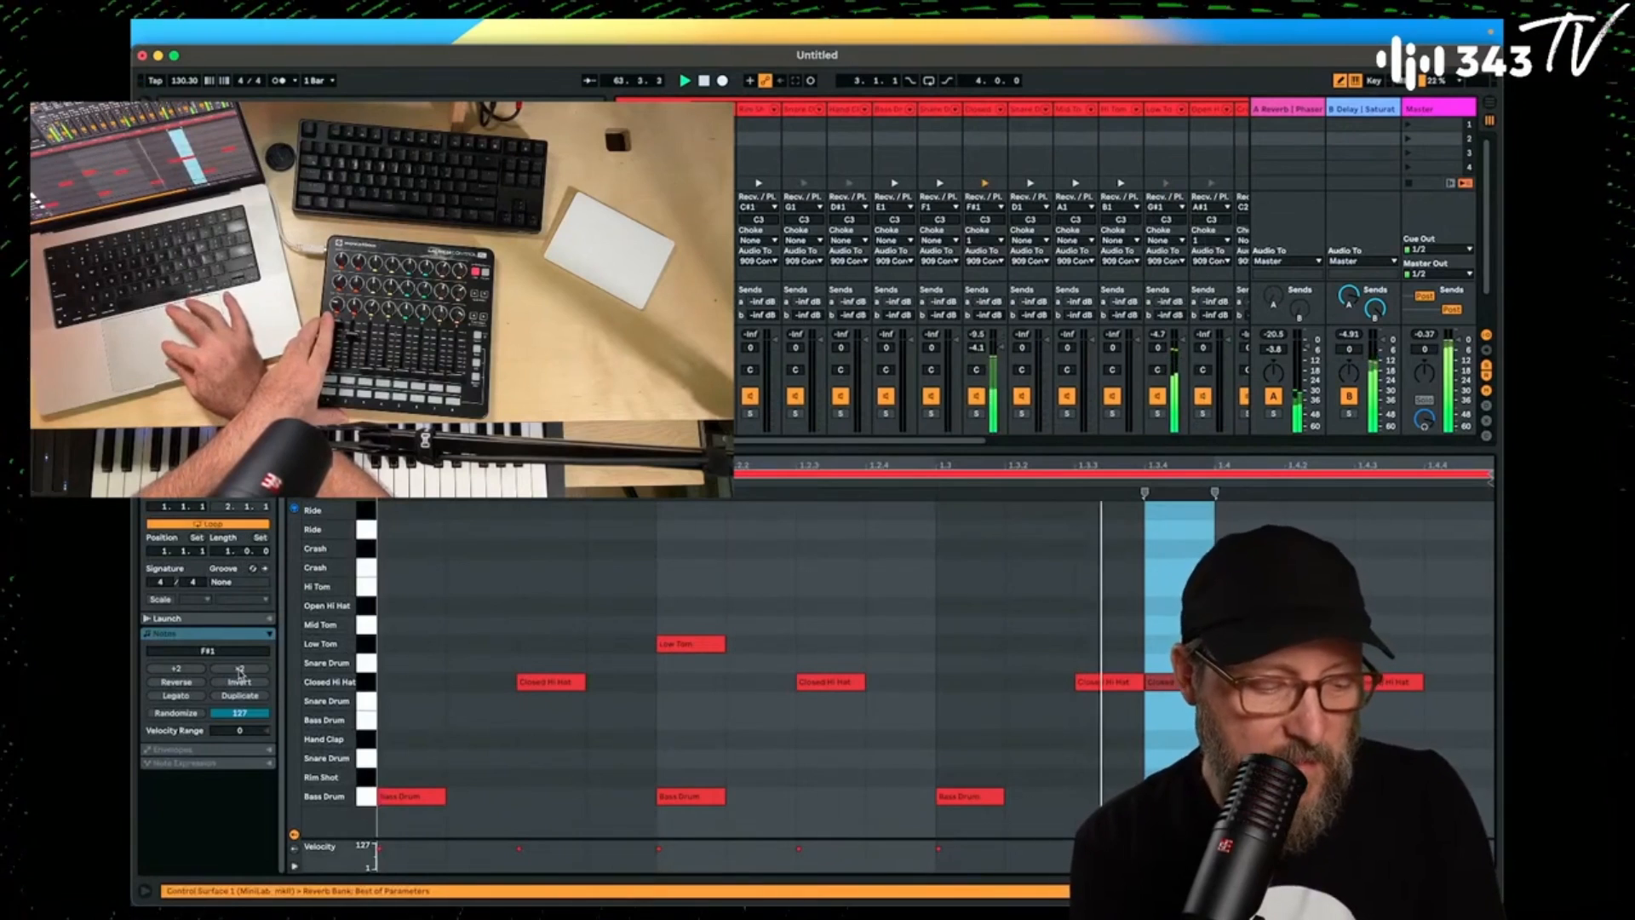
click(240, 695)
click(240, 696)
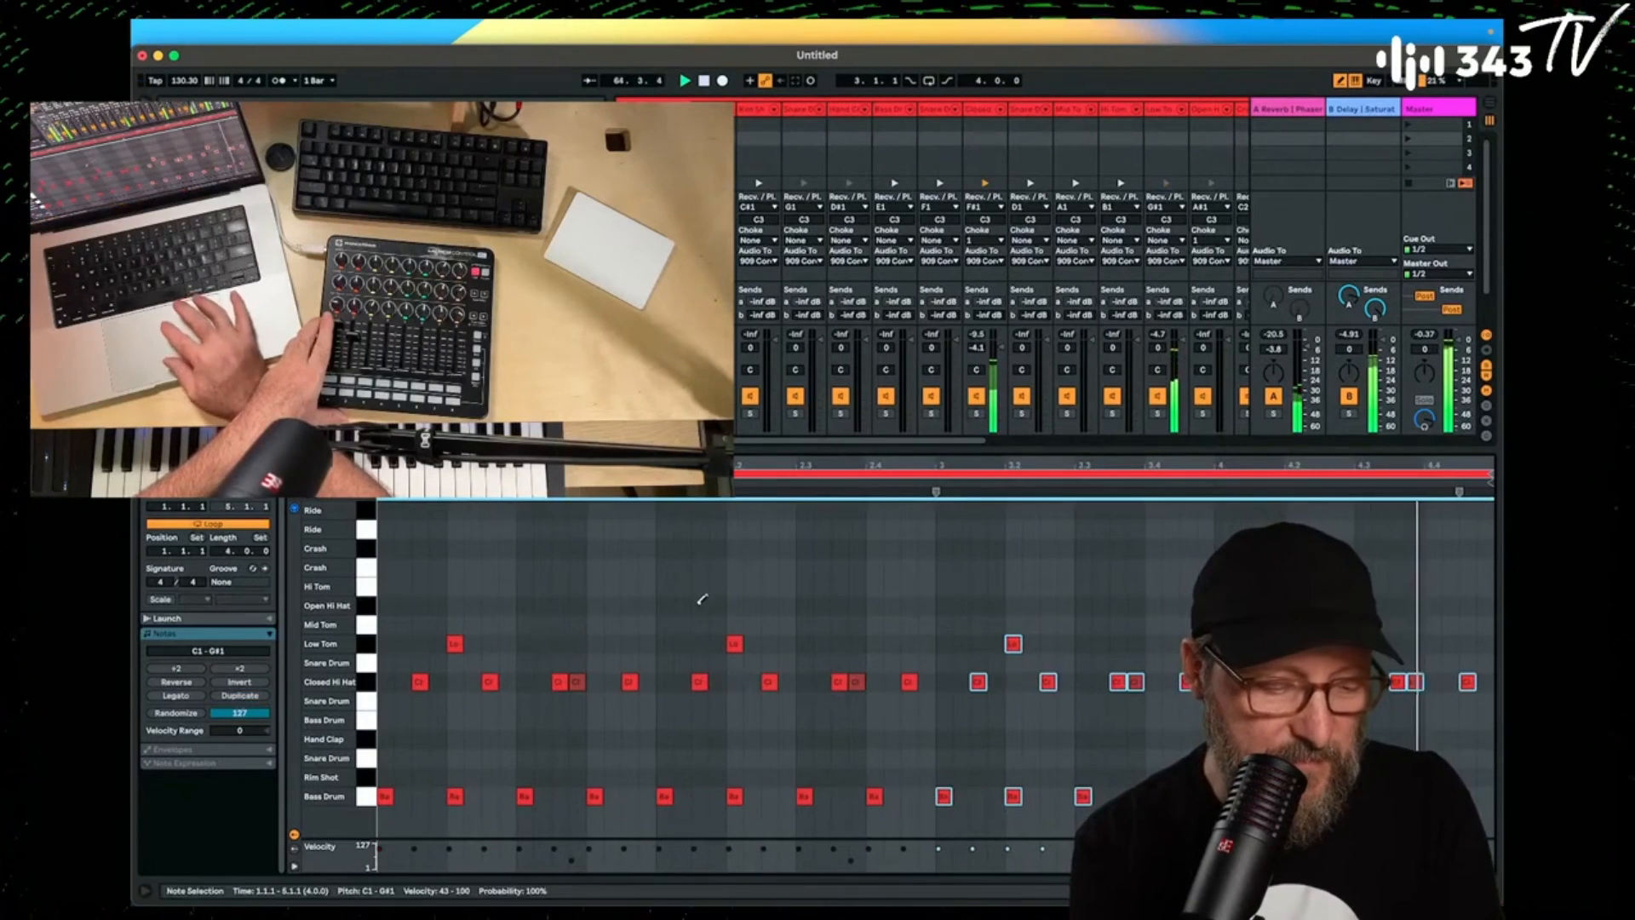
Delete the extra Closed Hi Hat notes at 2.3.4, 3.3.4 and 4.3.4, keeping the one in the first bar.
click(691, 603)
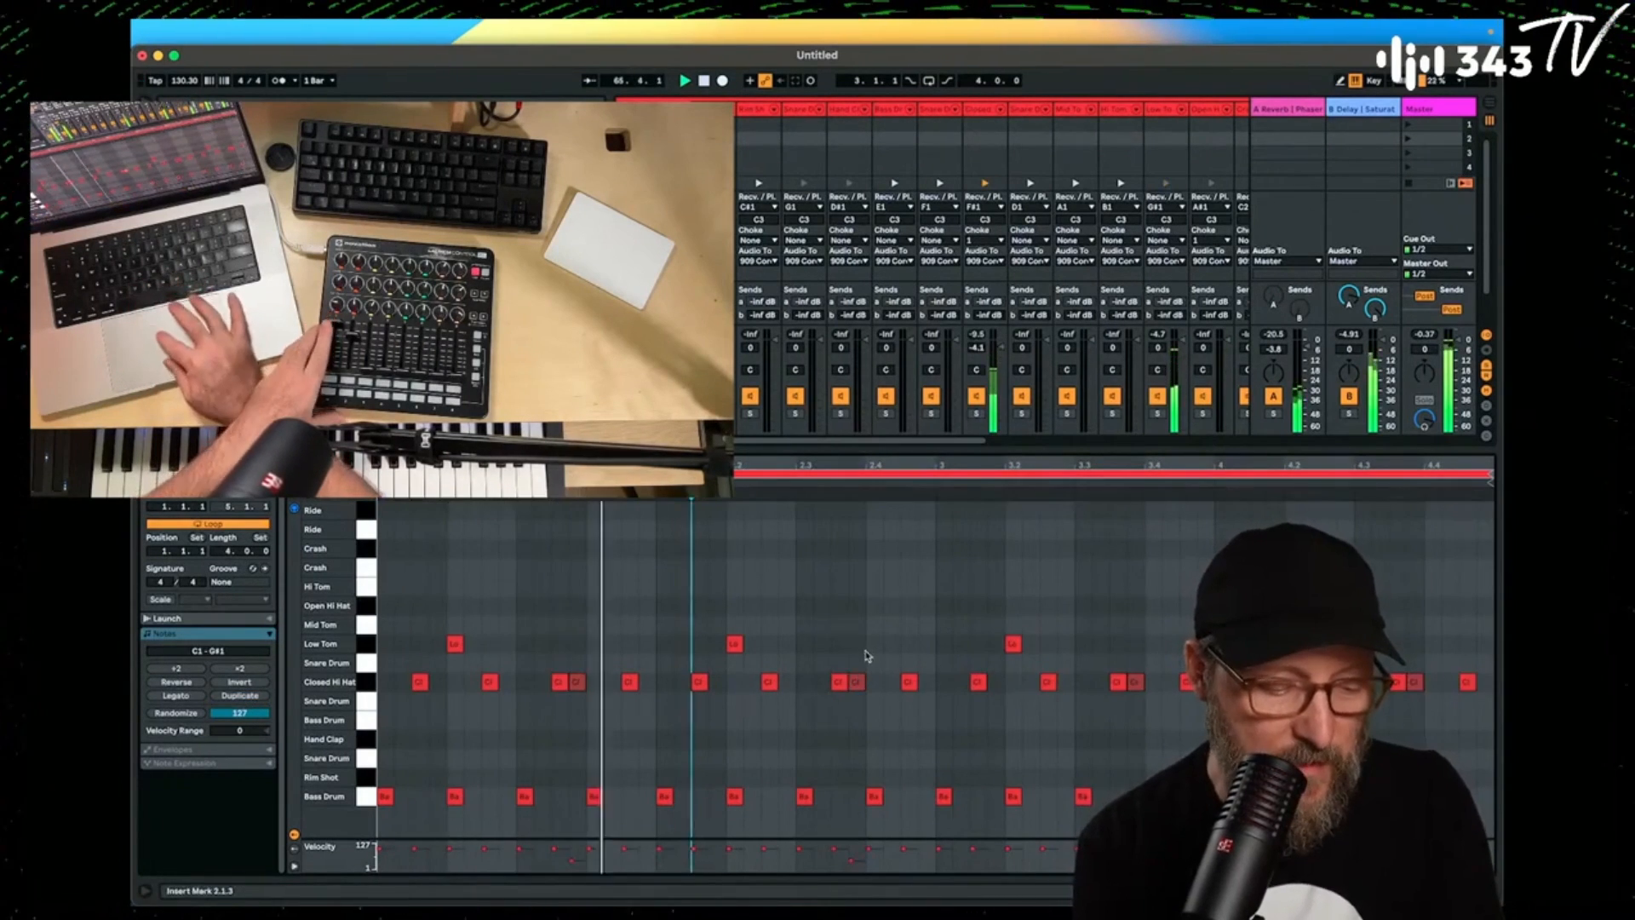
drag(868, 655, 854, 736)
key(Delete)
drag(1162, 657, 1144, 695)
key(Delete)
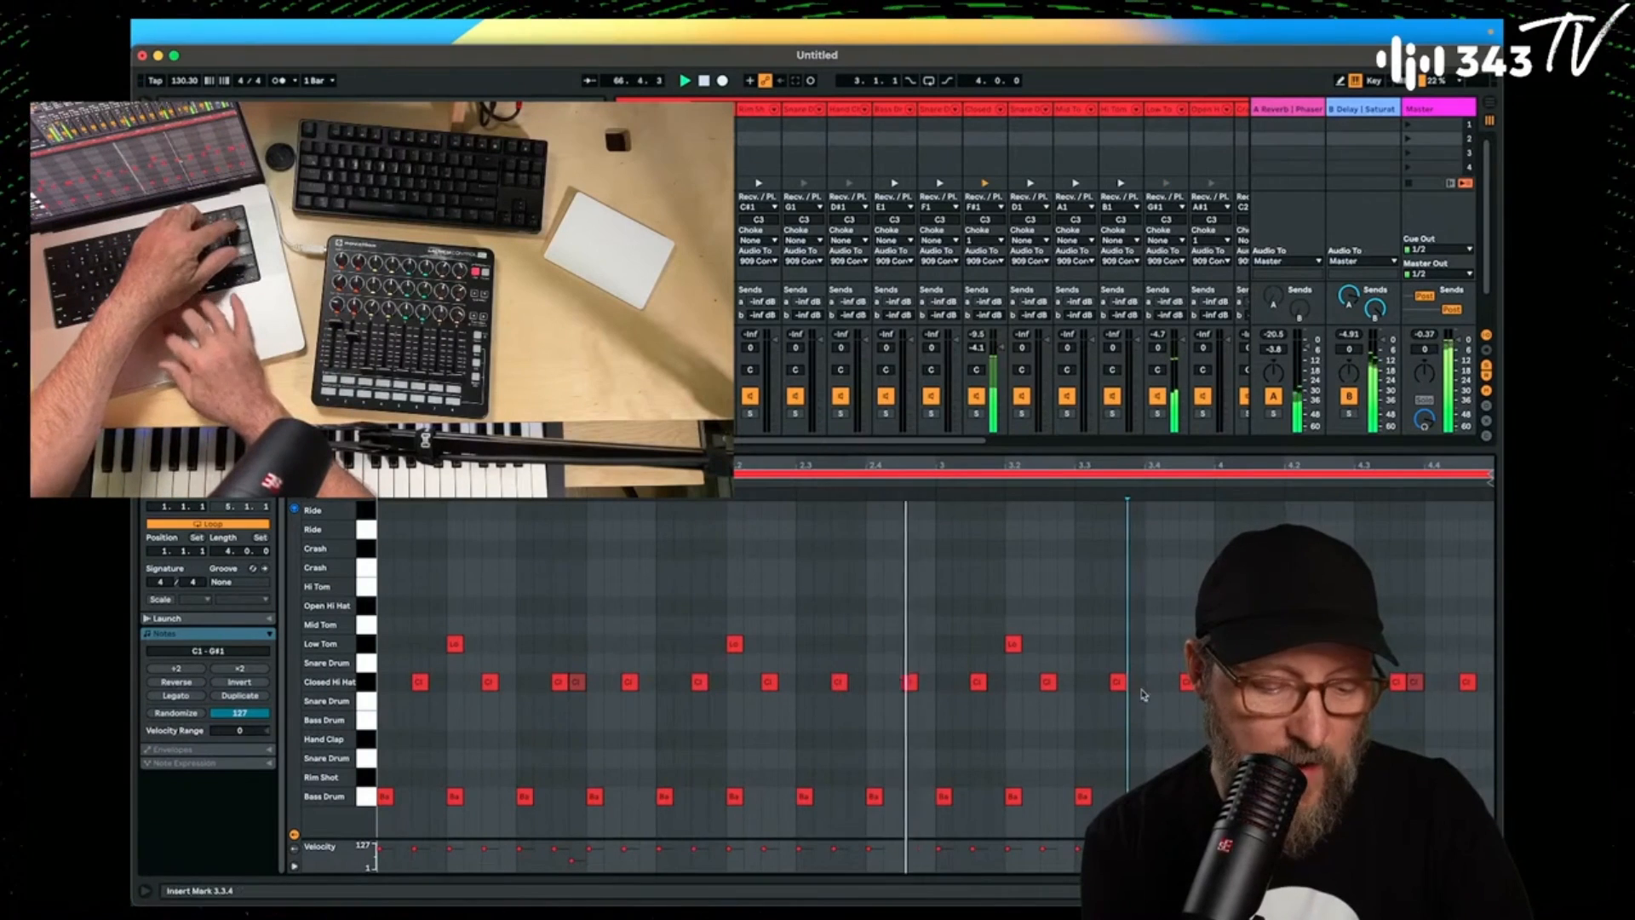
drag(1429, 666, 1417, 693)
key(Delete)
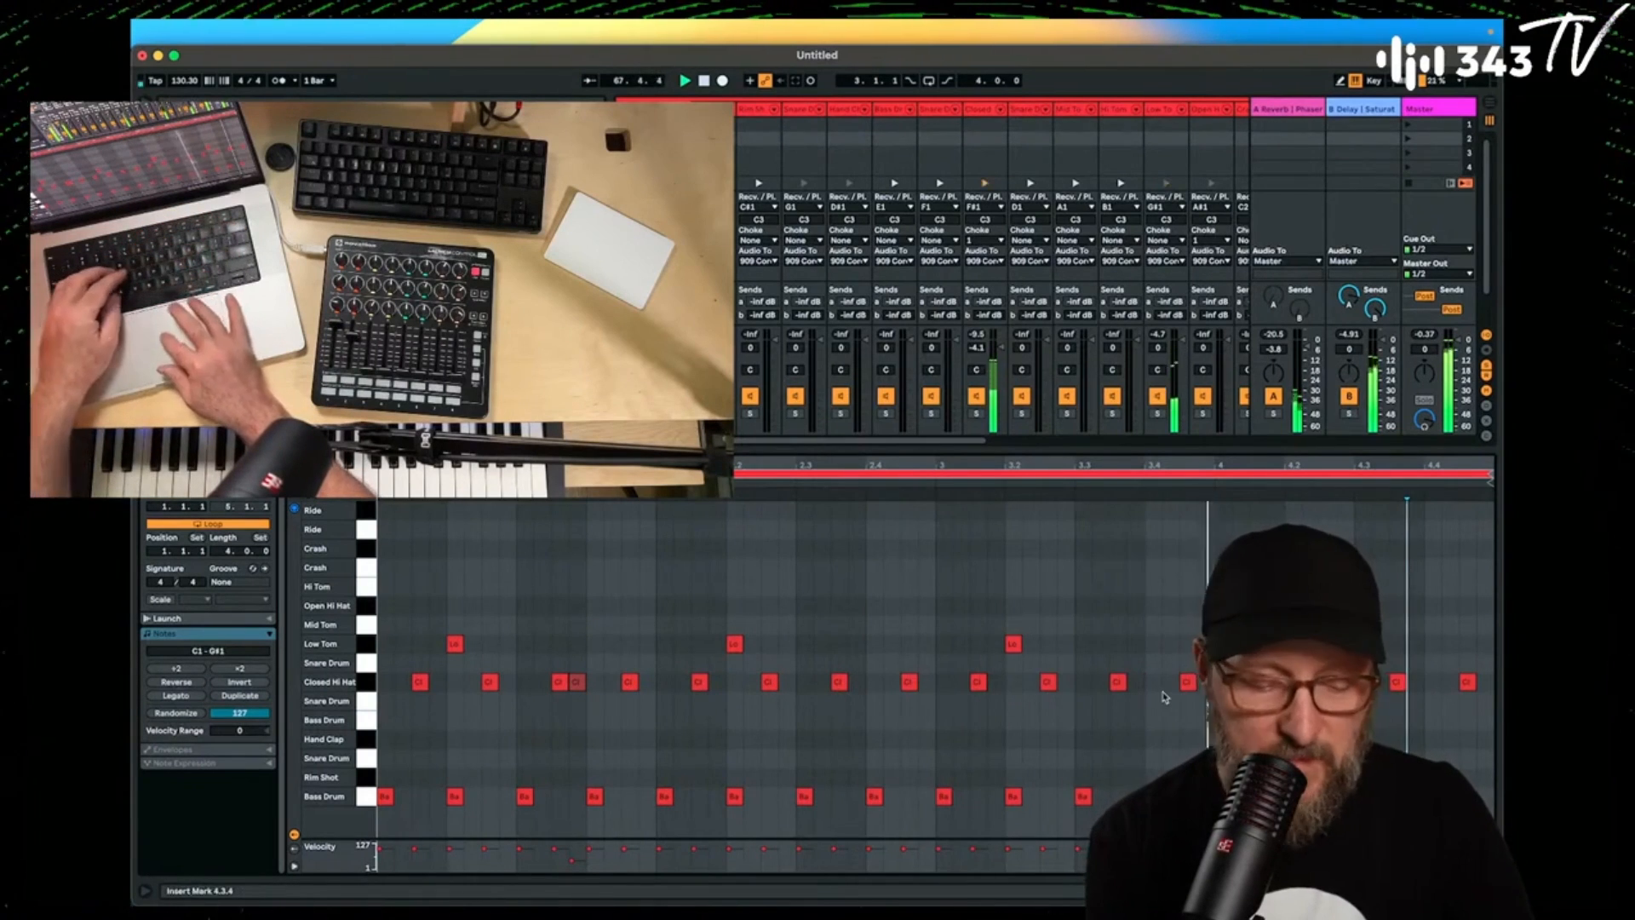